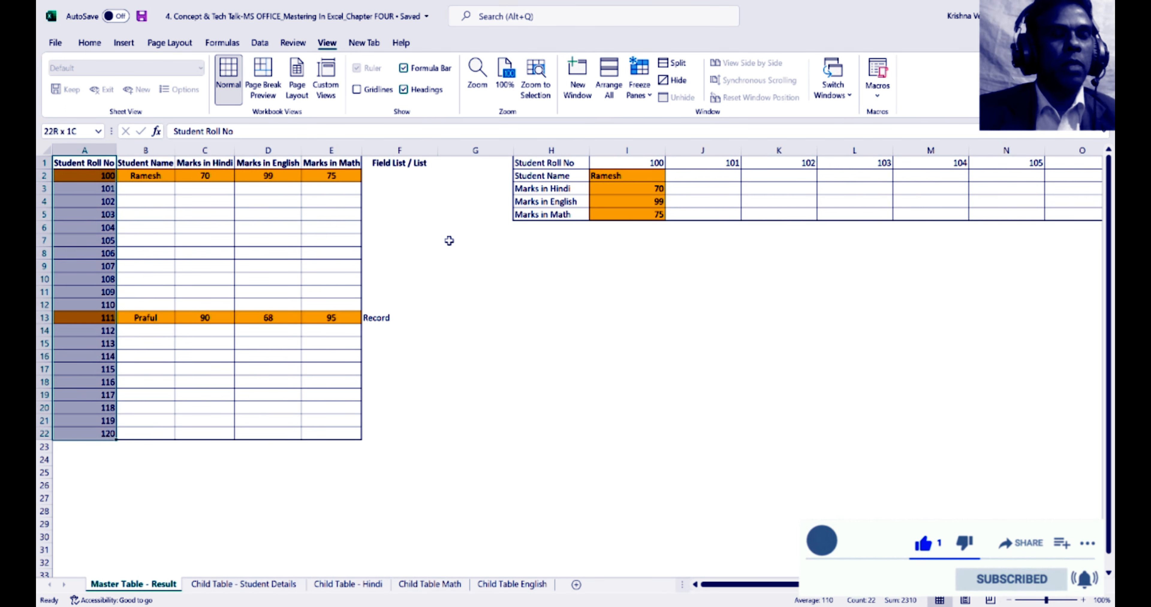
Review the master table's headings in row 1 from Student Roll No through Marks in Math.
key("Left")
key("Right")
key("Right")
key("Right")
key("Right")
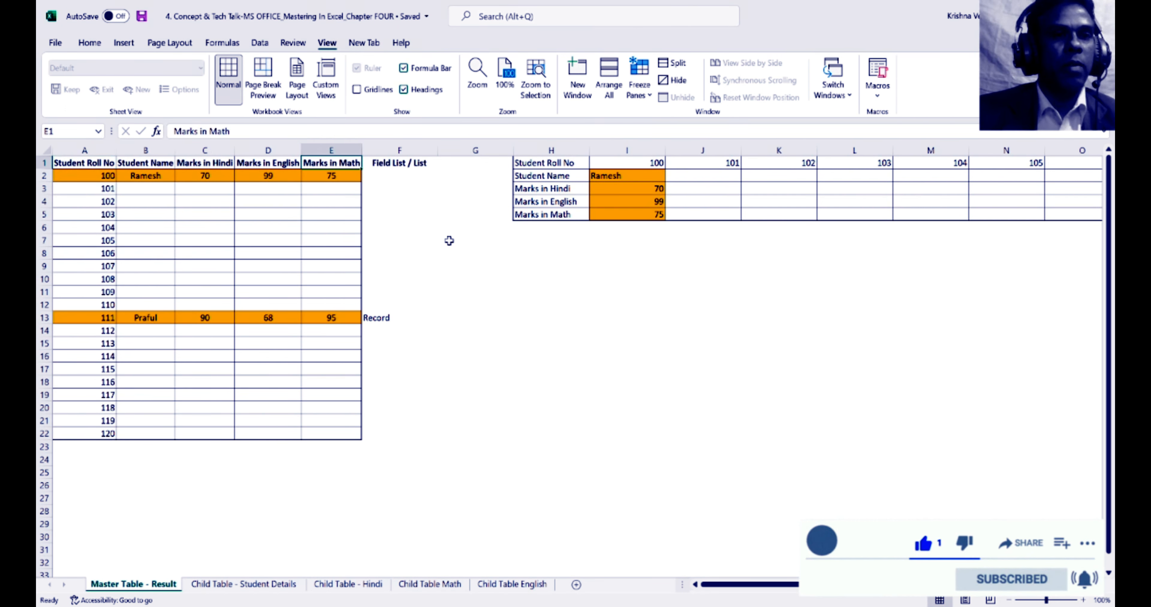
key("Left")
key("Left")
key("Left")
key("Left")
Highlight the roll numbers 100 to 120 under the Student Roll No heading of the master table.
key("ctrl+shift+Down")
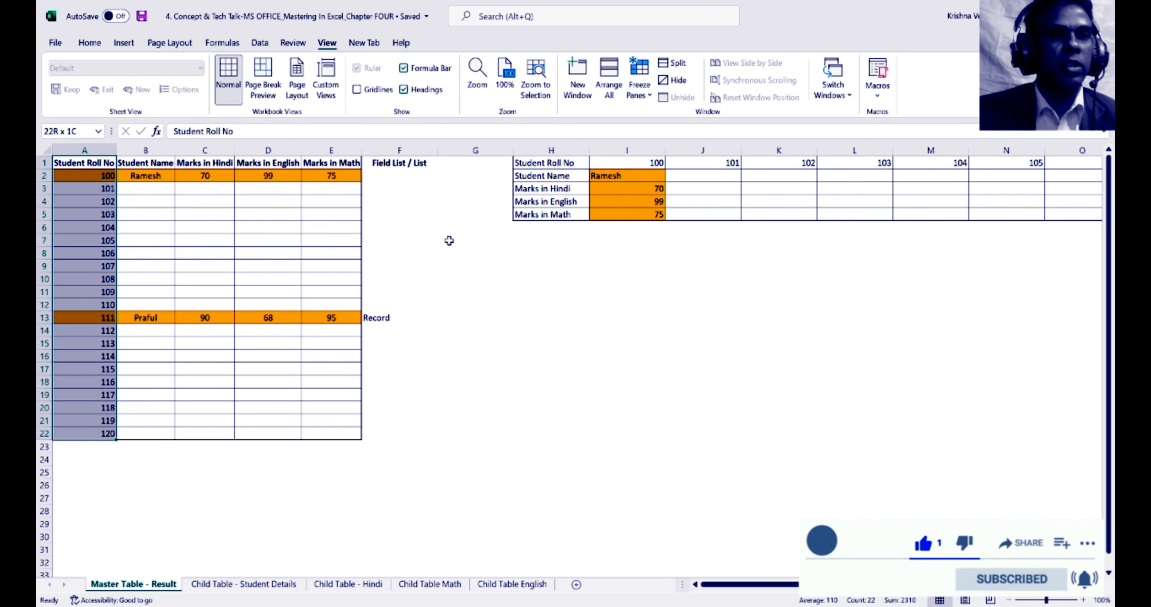
key("shift+Right")
key("shift+Right")
key("shift+Right")
key("Down")
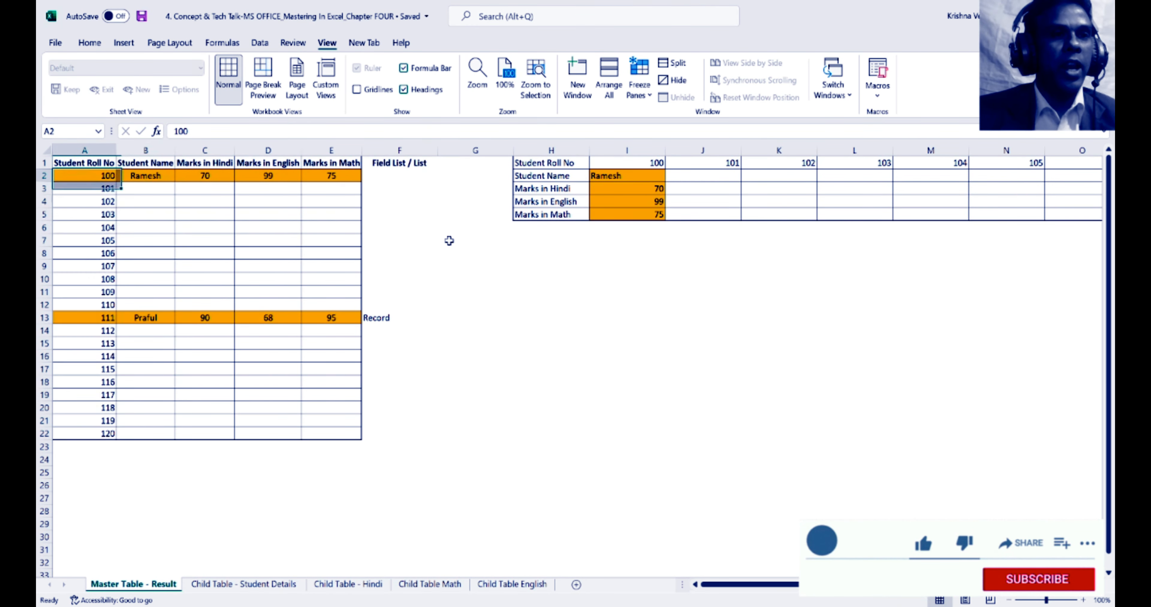
key("ctrl+shift+Down")
key("Up")
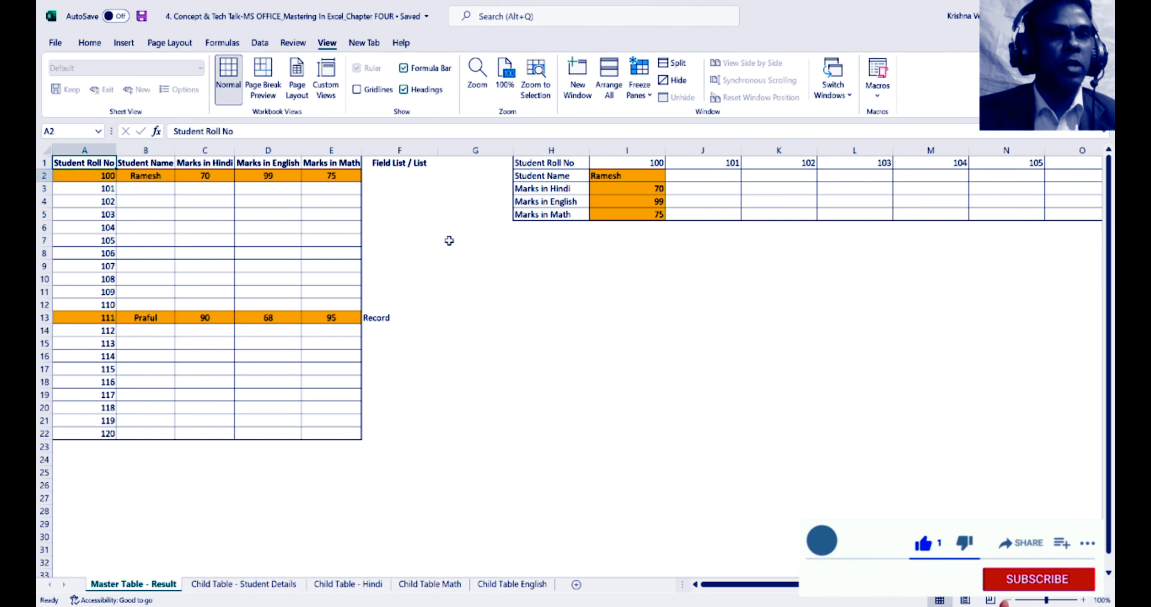
key("Down")
key("ctrl+shift+Down")
key("Up")
key("Down")
key("ctrl+shift+Down")
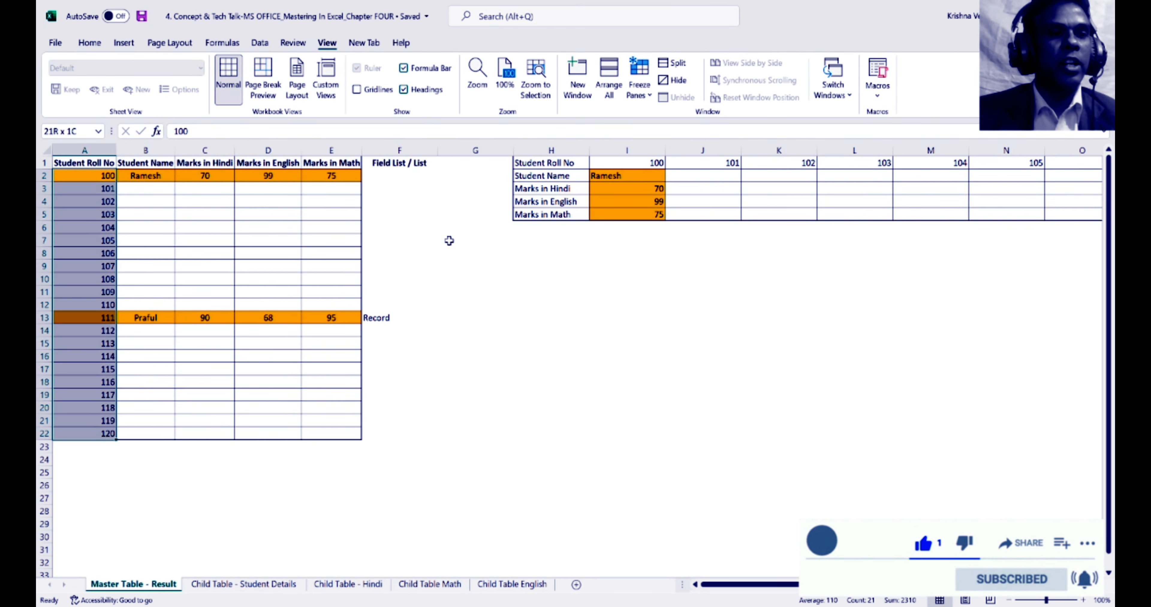
Highlight the headings Student Name through Marks in Math, and review them one by one.
key("Right")
key("Up")
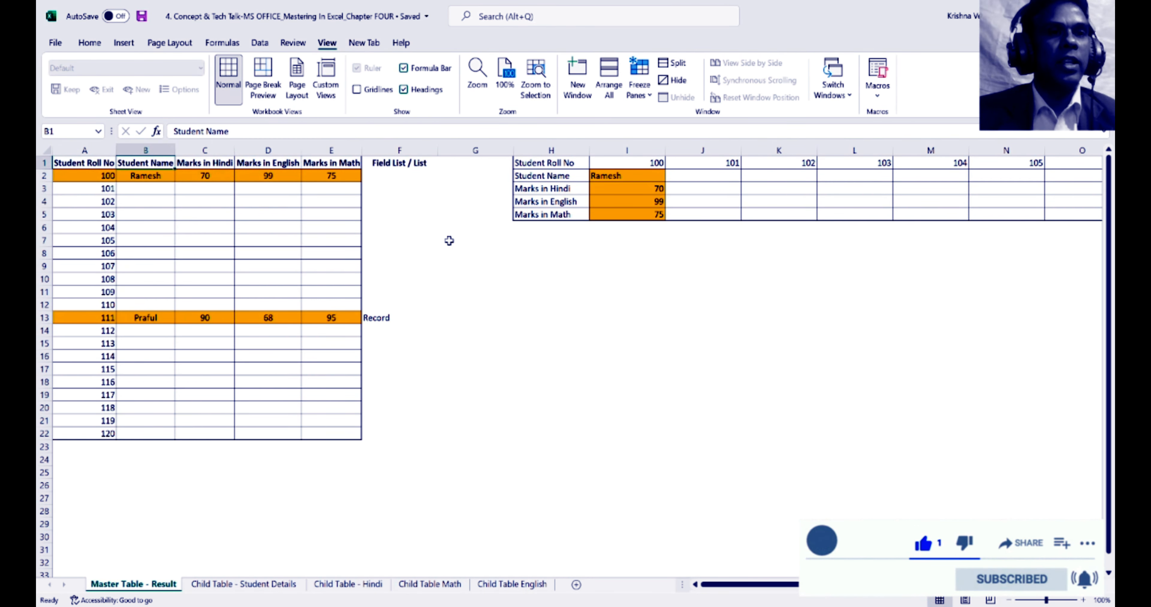
key("shift+Right")
key("shift+Right")
key("shift+Right")
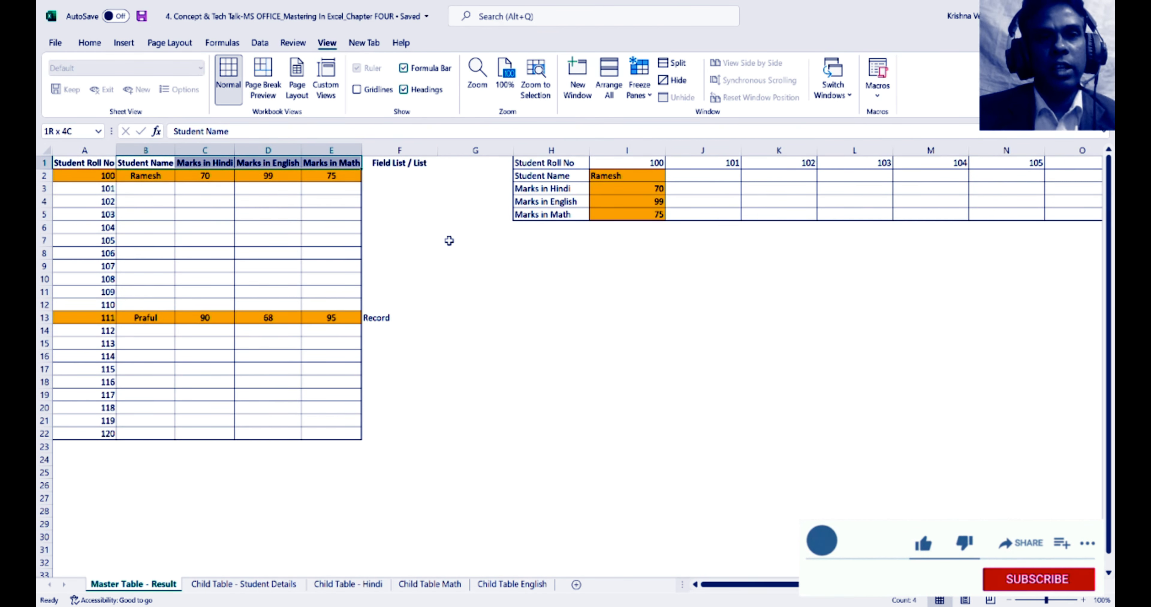
key("Left")
key("Right")
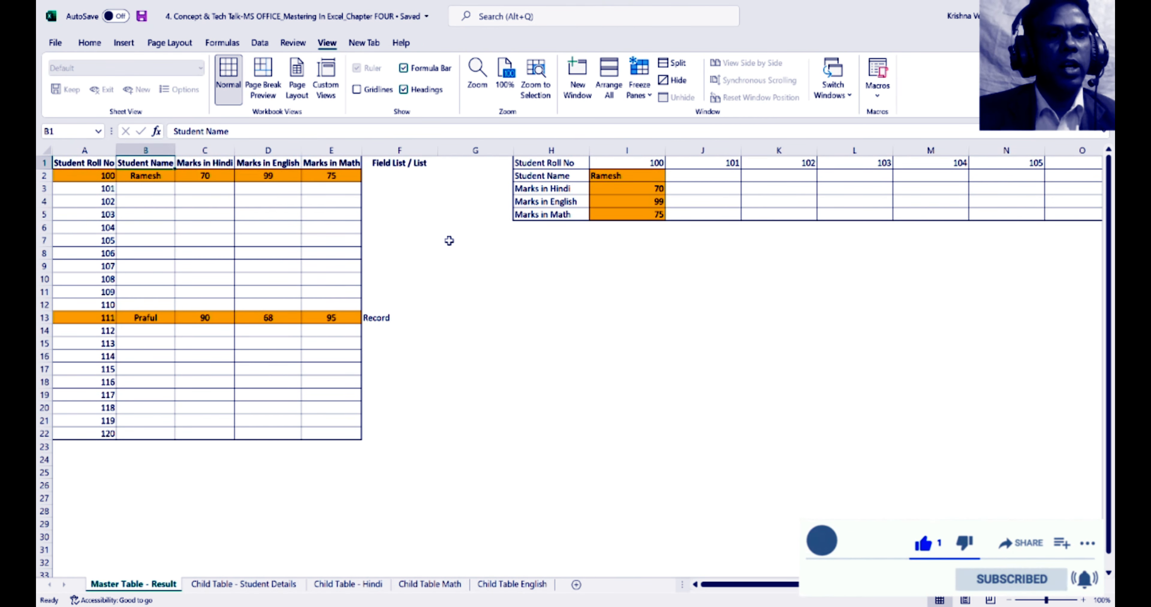
key("Left")
key("Right")
key("Right")
key("Left")
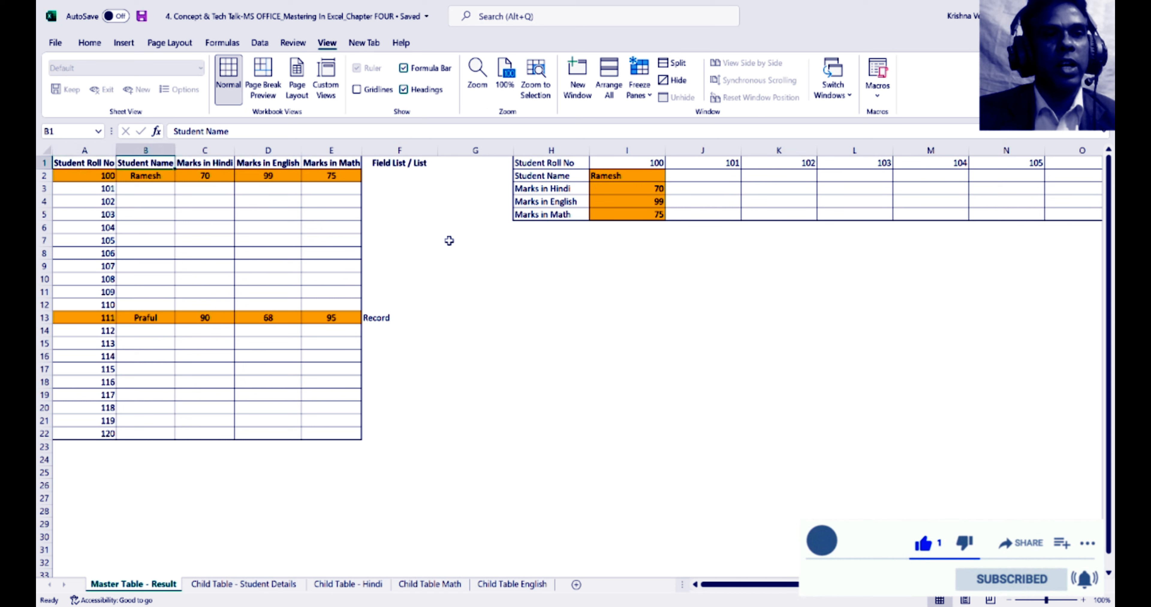
key("Right")
key("Right")
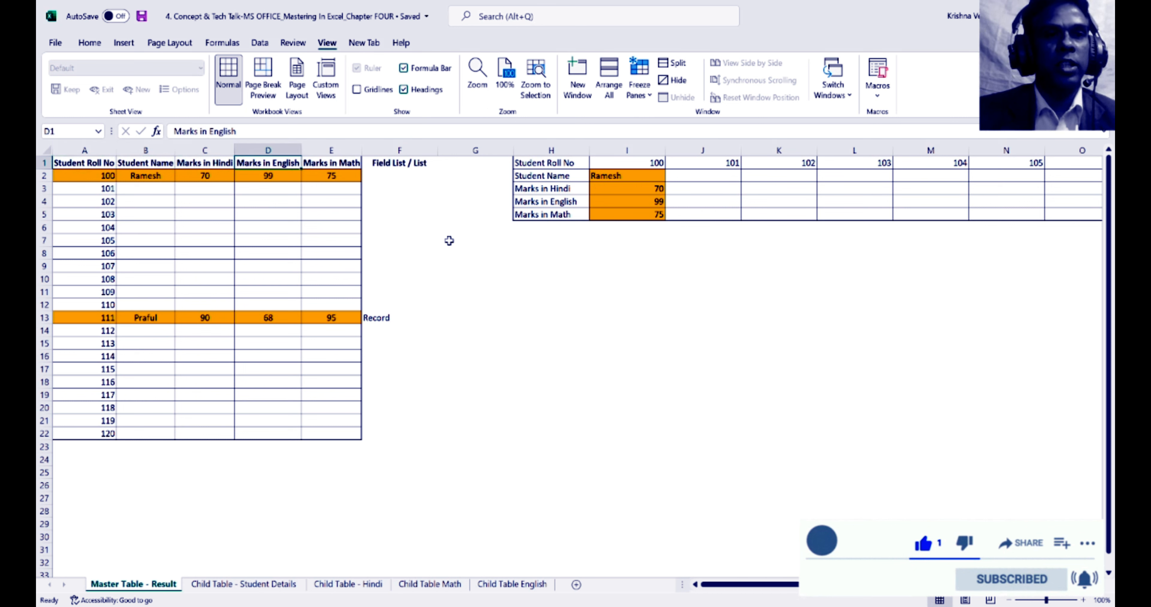
key("Right")
Highlight the complete record of roll number 100 in A2:E2.
key("Down")
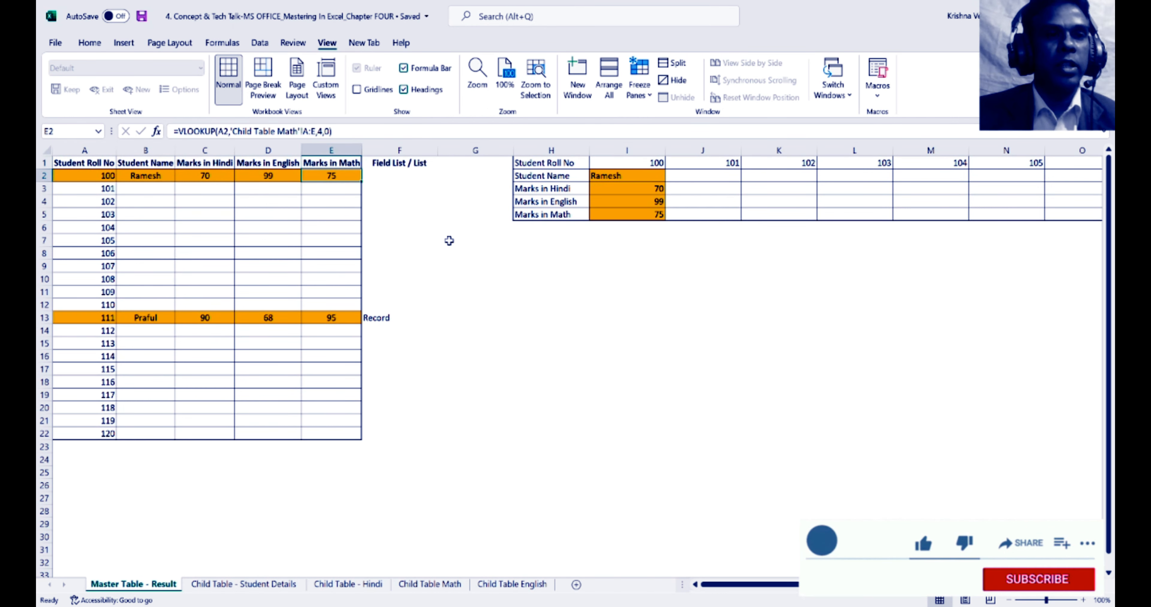
key("Left")
key("Left")
key("Left")
key("Left")
key("shift+Right")
key("shift+Right")
key("shift+Right")
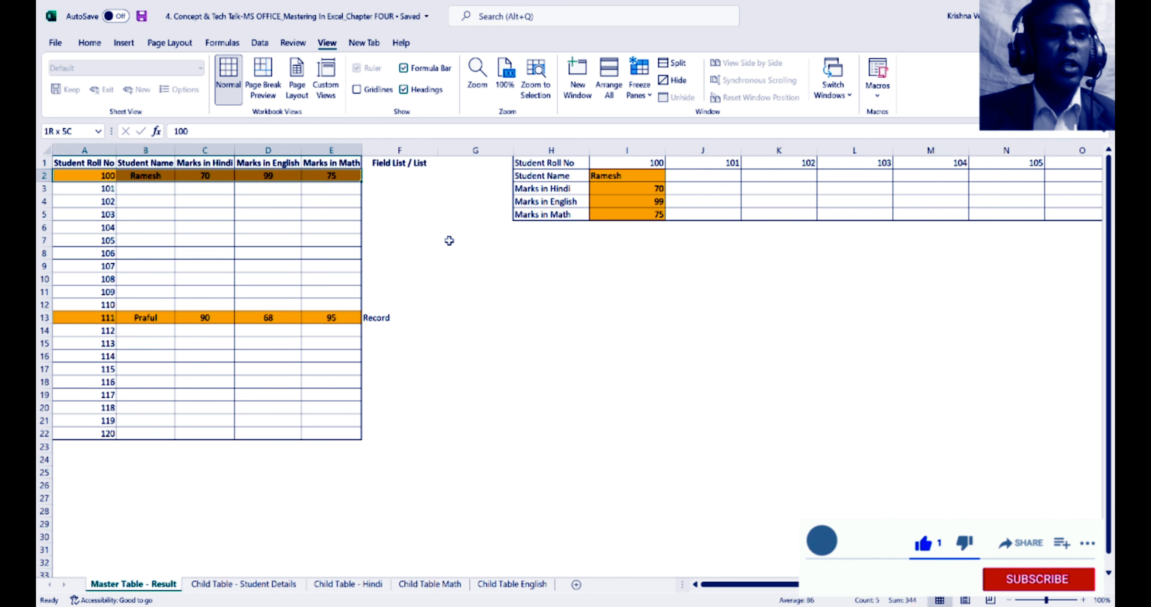
key("shift+Right")
Go through the heading cells A1 to E1 again to examine the table's fields.
key("Up")
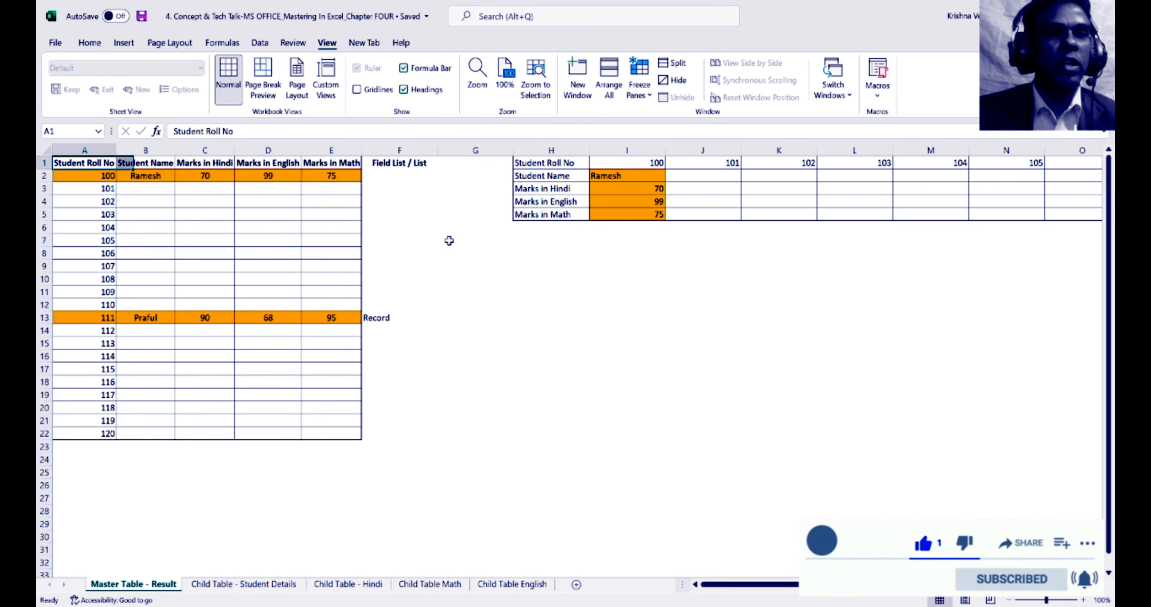
key("Right")
key("Left")
key("Right")
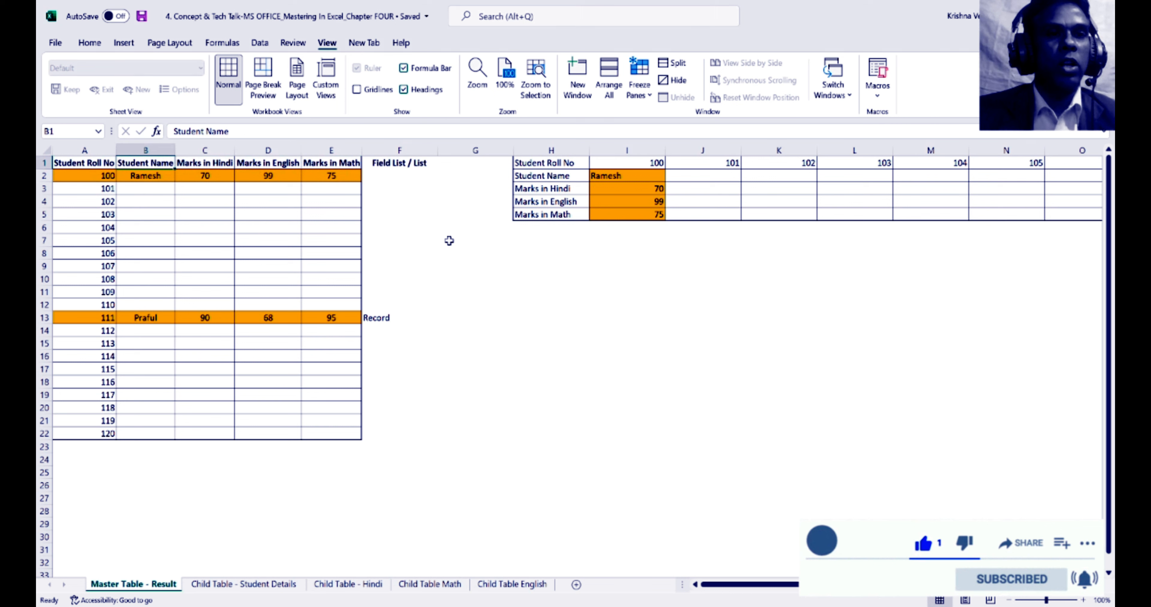
key("Right")
key("Right")
key("Right")
key("Left")
key("Left")
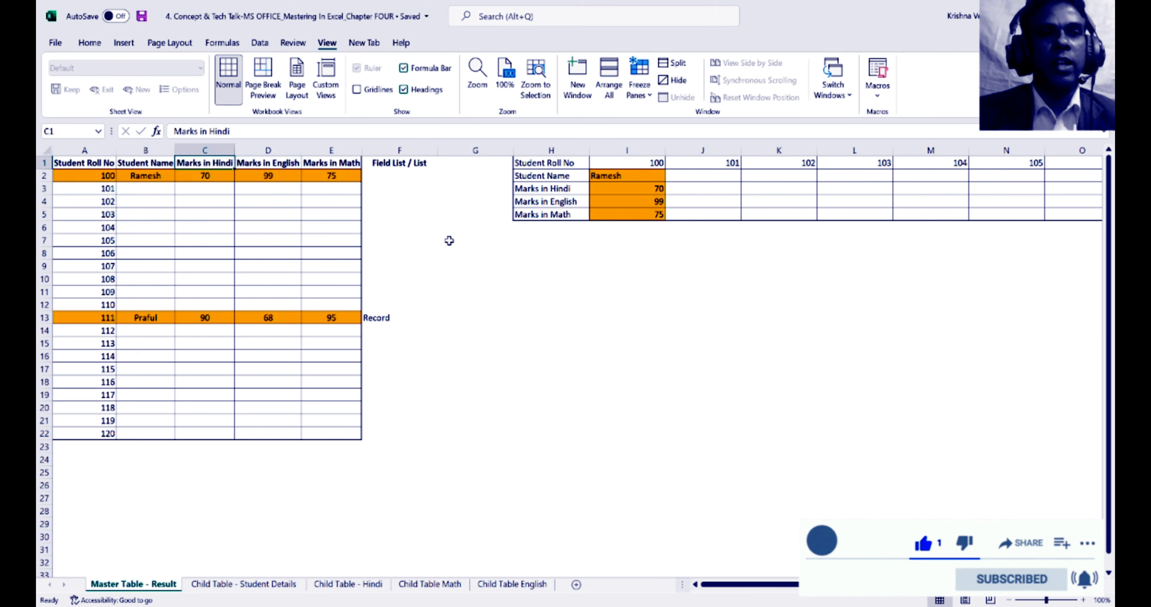
key("Left")
Highlight each whole field column of the master table in turn, from column A to column E.
left_click(105, 150)
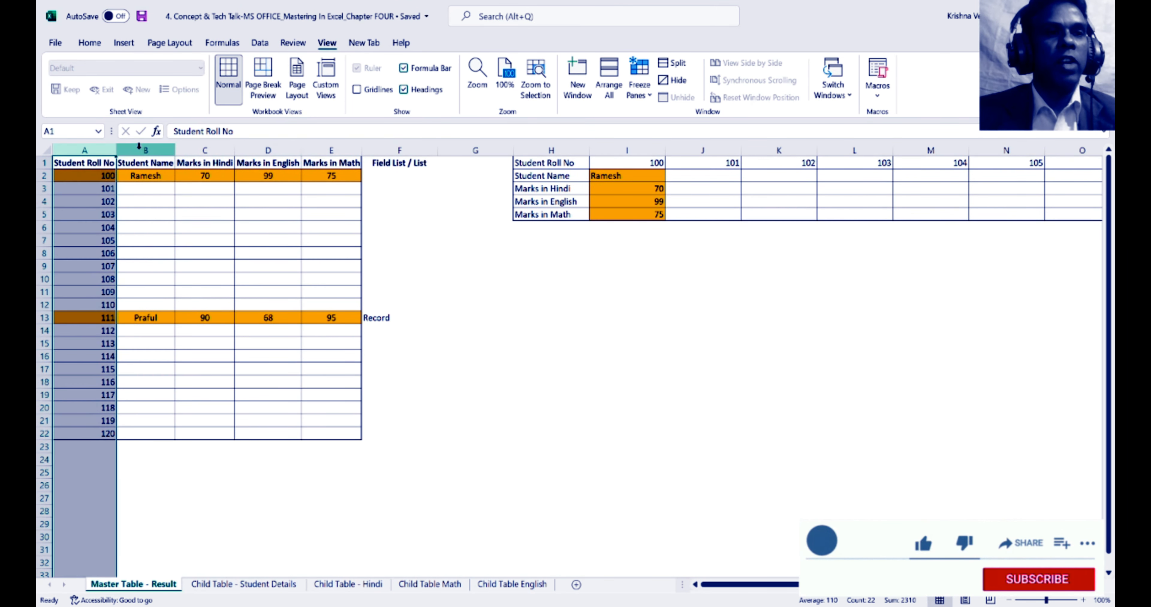
left_click(145, 150)
left_click(197, 150)
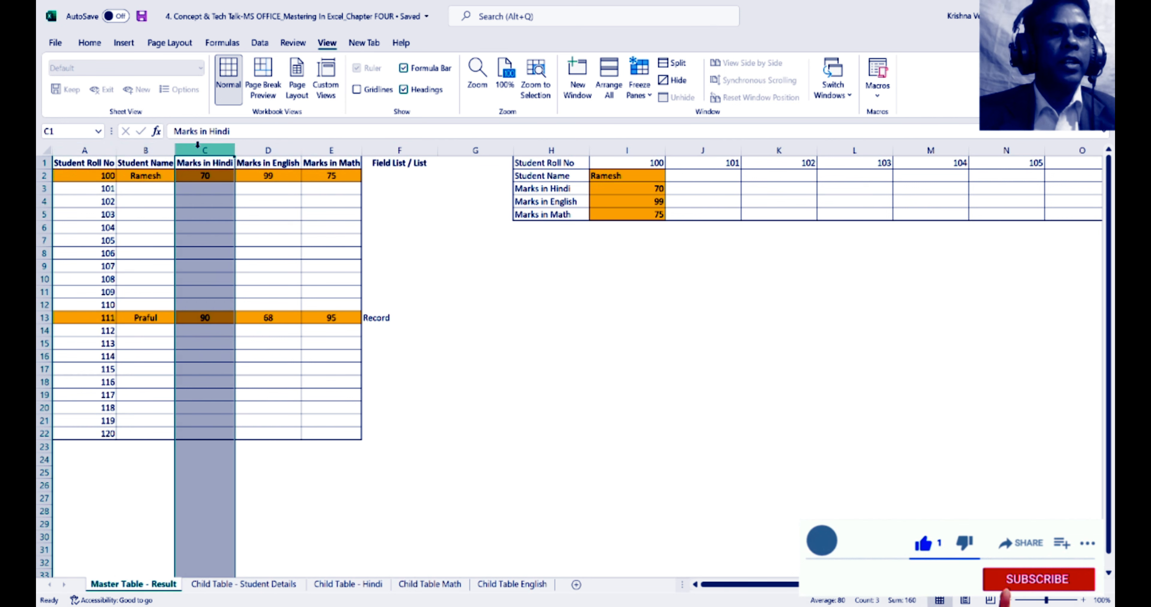
left_click(253, 150)
left_click(315, 150)
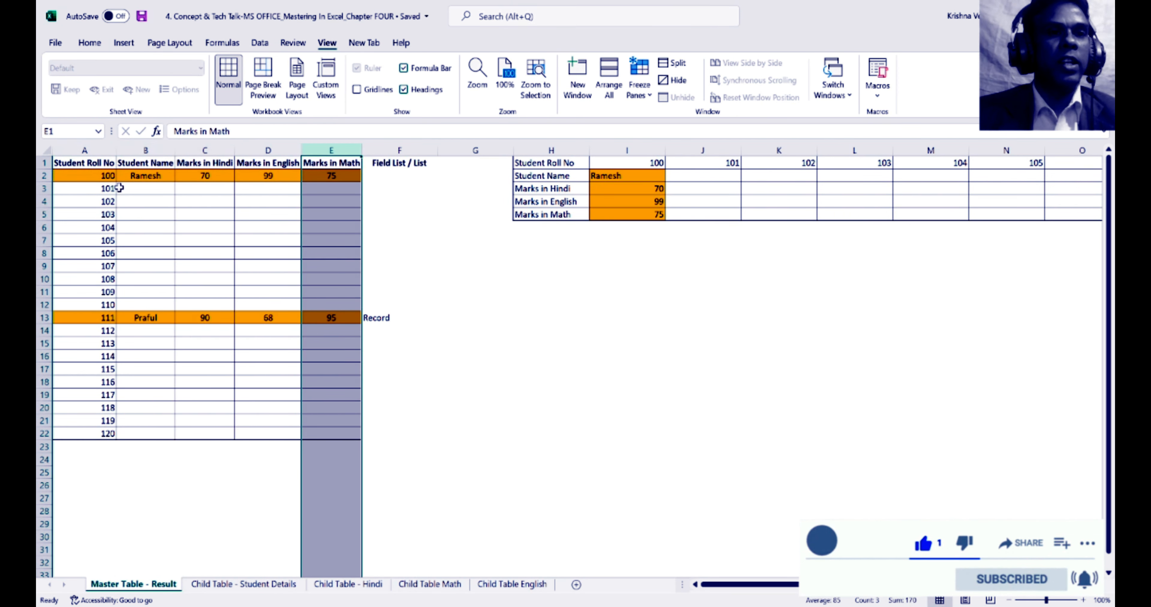
Highlight row 2 of the master table from Student Roll No to Marks in Math as one record.
left_click(129, 179)
key("Left")
key("shift+Right")
key("shift+Right")
key("shift+Right")
key("shift+Right")
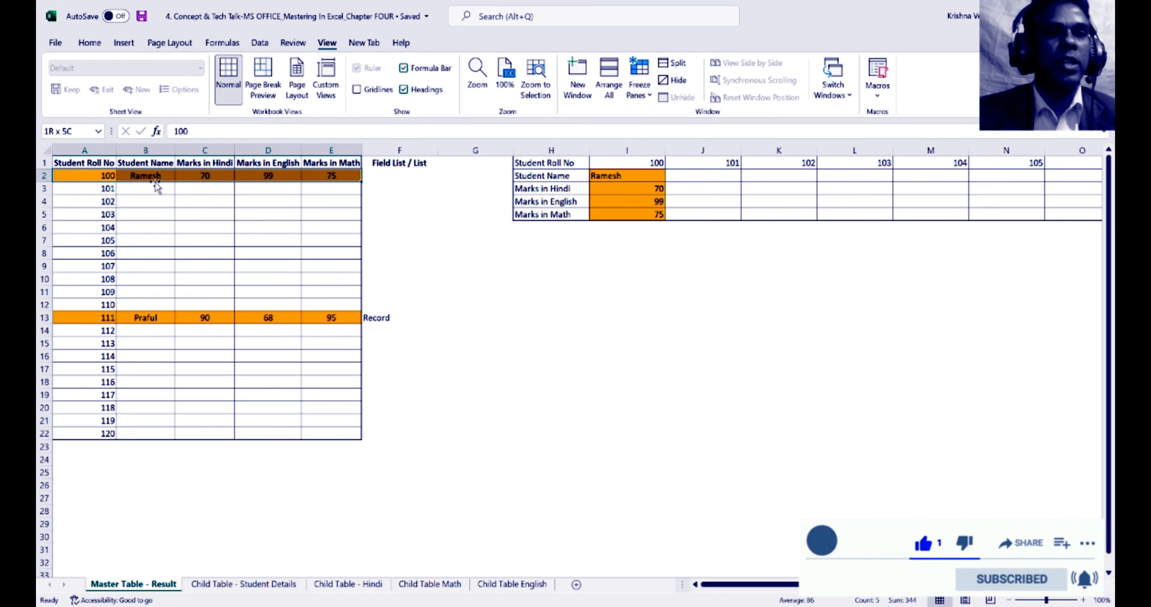
Compare the Hindi, English and Math marks of roll number 100 with their column headings.
left_click(210, 176)
key("Up")
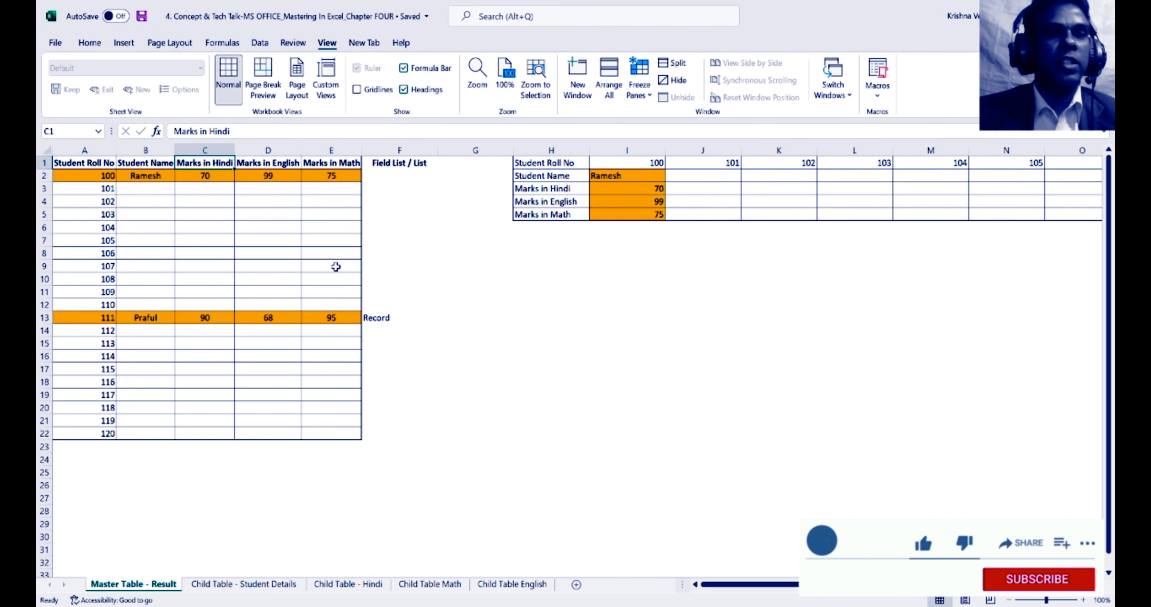
key("Down")
key("Right")
key("Up")
key("Down")
key("Up")
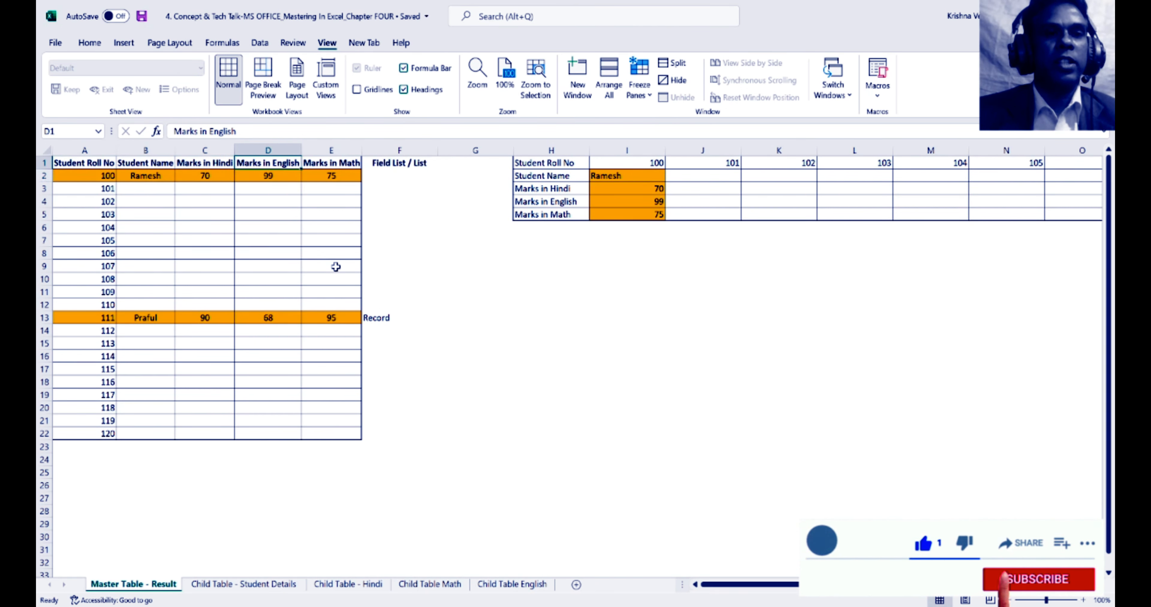
key("Down")
key("Right")
key("Up")
key("Down")
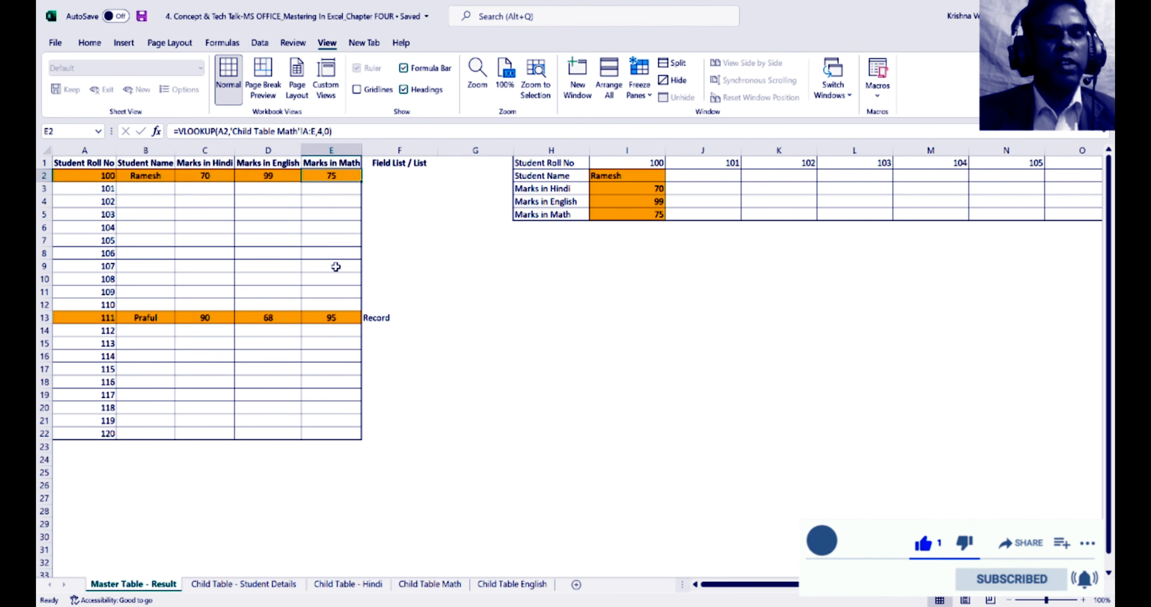
Select the full record of roll number 100 across all five fields, A2:E2.
key("Left")
key("Left")
key("Left")
key("Left")
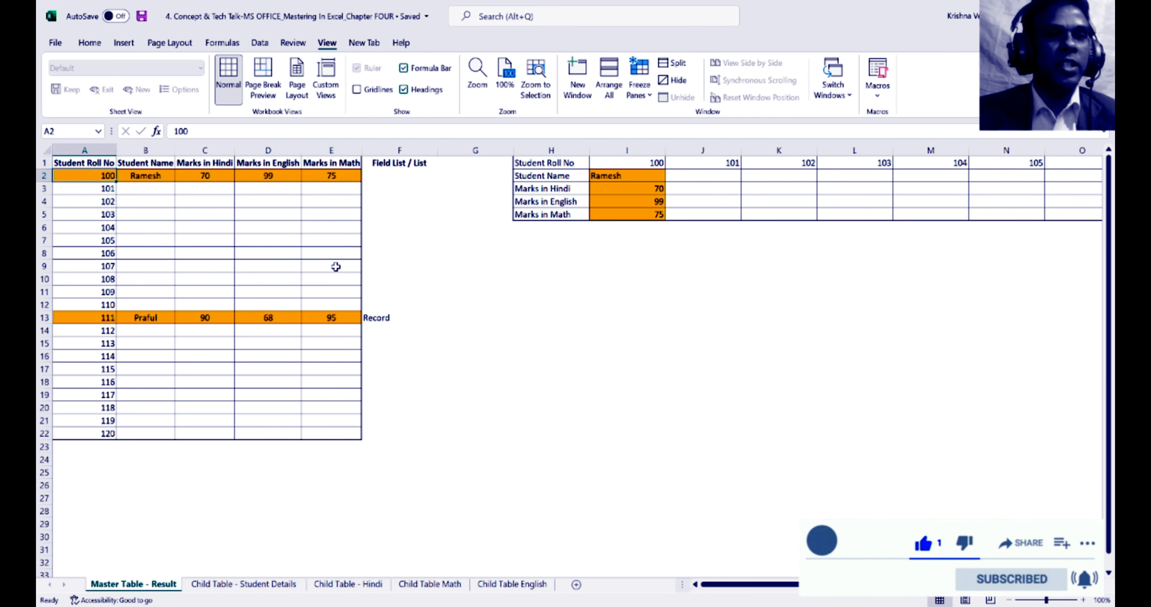
key("shift+Right")
key("shift+Right")
key("shift+Right")
key("shift+Right")
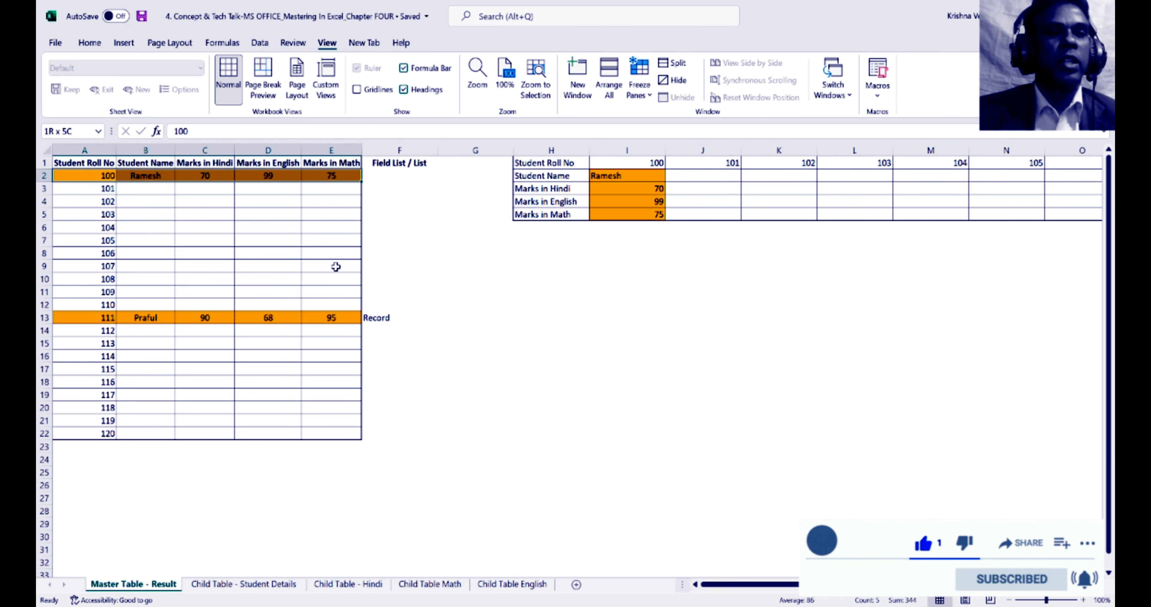
Highlight the complete record of roll number 111 in A13:E13.
key("Down")
key("Down")
key("Down")
key("Down")
key("Down")
key("Down")
key("Down")
key("Down")
key("Down")
key("Down")
key("Down")
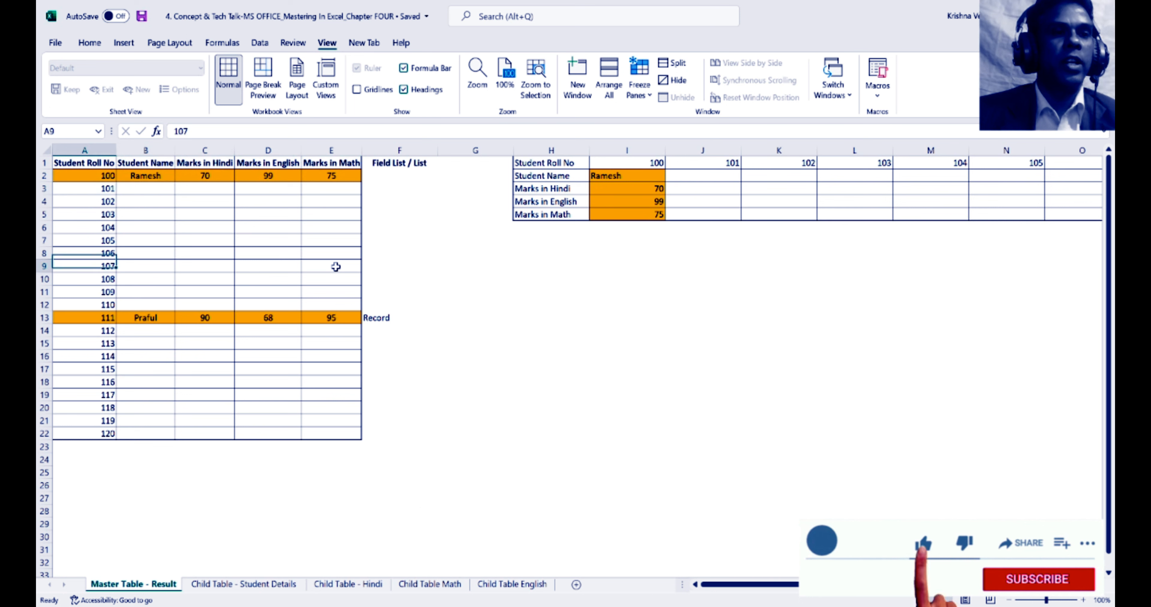
key("shift+Right")
key("shift+Right")
key("shift+Right")
key("shift+Right")
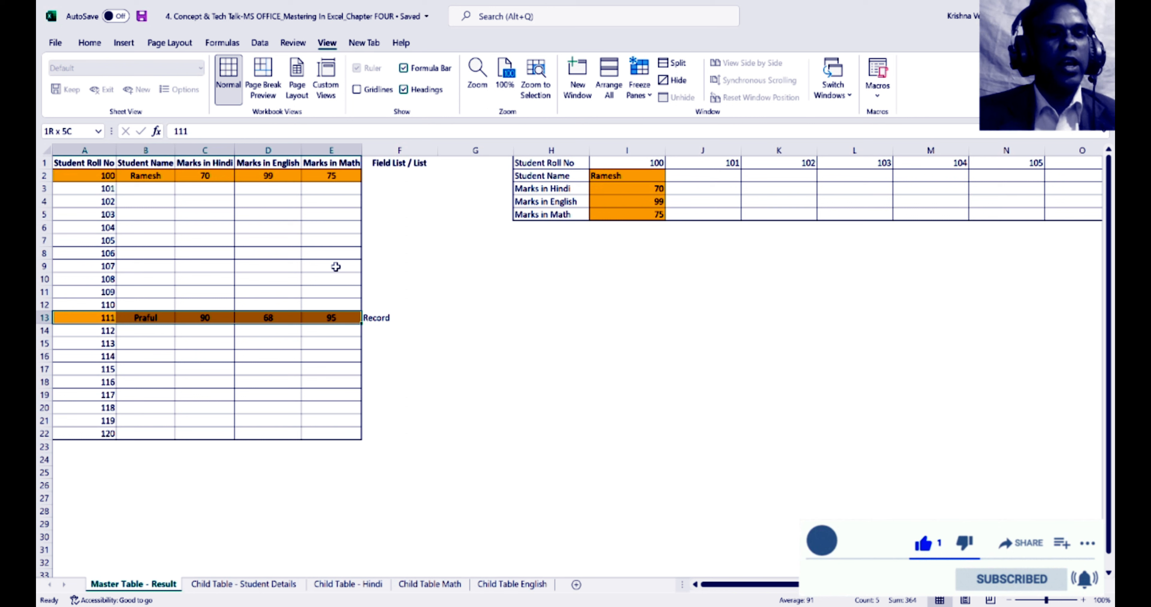
key("shift+Left")
key("shift+Left")
key("shift+Left")
key("shift+Left")
key("shift+Right")
key("shift+Right")
key("shift+Right")
key("shift+Right")
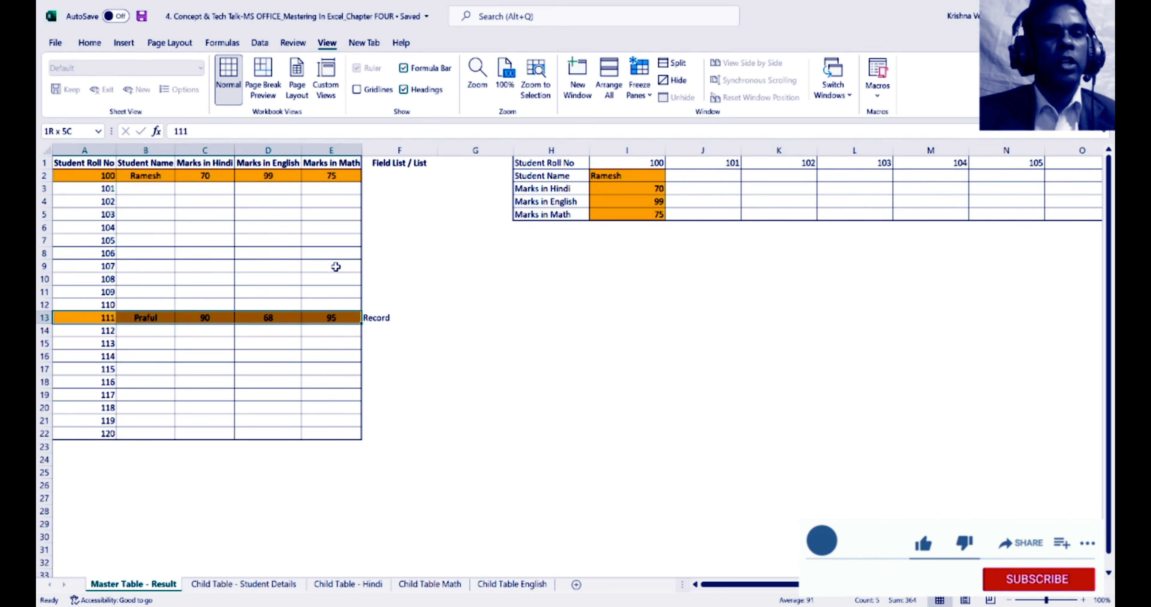
Return to the record of roll number 100 and check each of its cells against the heading above it, ending on the student name.
key("Up")
key("Up")
key("Up")
key("Up")
key("Up")
key("Up")
key("Up")
key("Up")
key("Up")
key("Up")
key("Up")
key("Up")
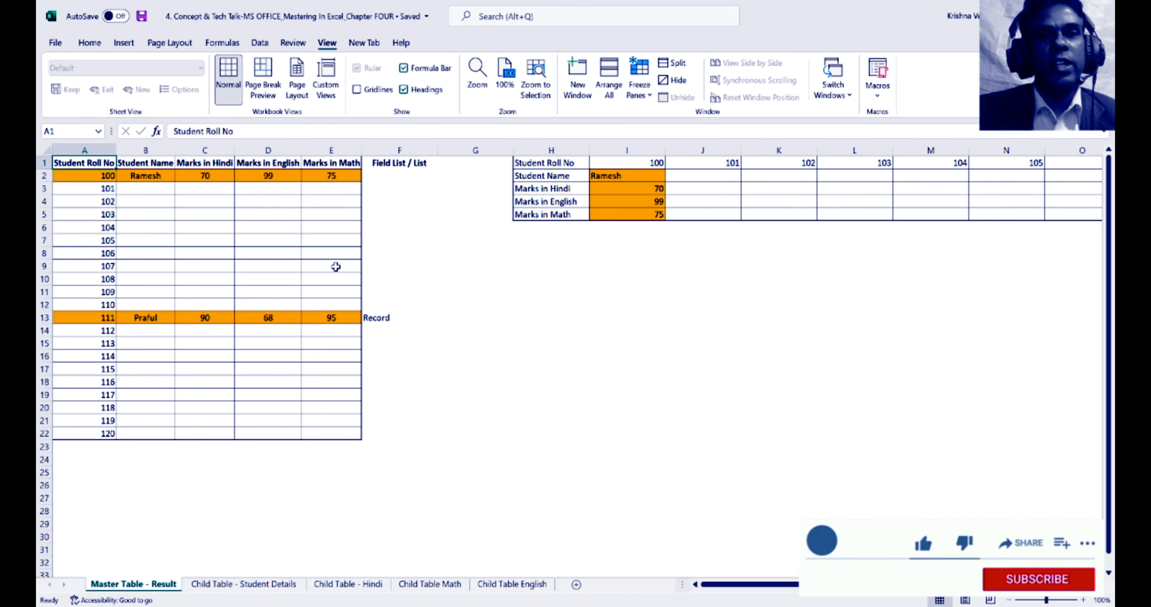
key("Down")
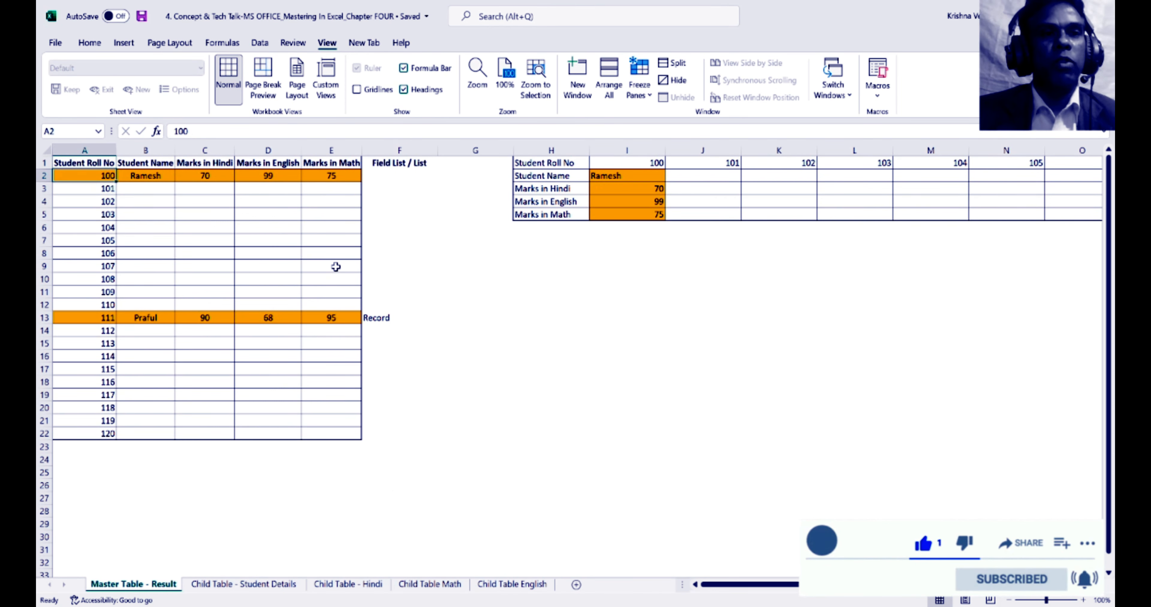
key("Right")
key("Up")
key("Down")
key("Right")
key("Up")
key("Down")
key("Right")
key("Up")
key("Down")
key("Right")
key("Up")
key("Down")
key("Left")
key("Left")
key("Left")
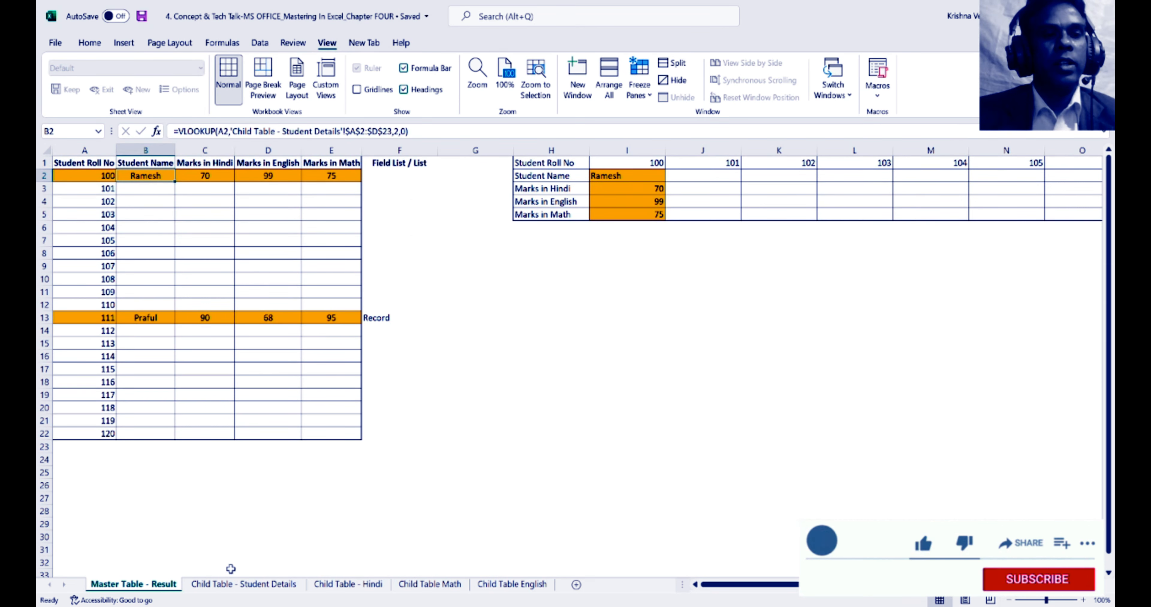
Open the Child Table - Student Details sheet and highlight its row 2 headings from Student Roll No through Dec-22.
left_click(244, 584)
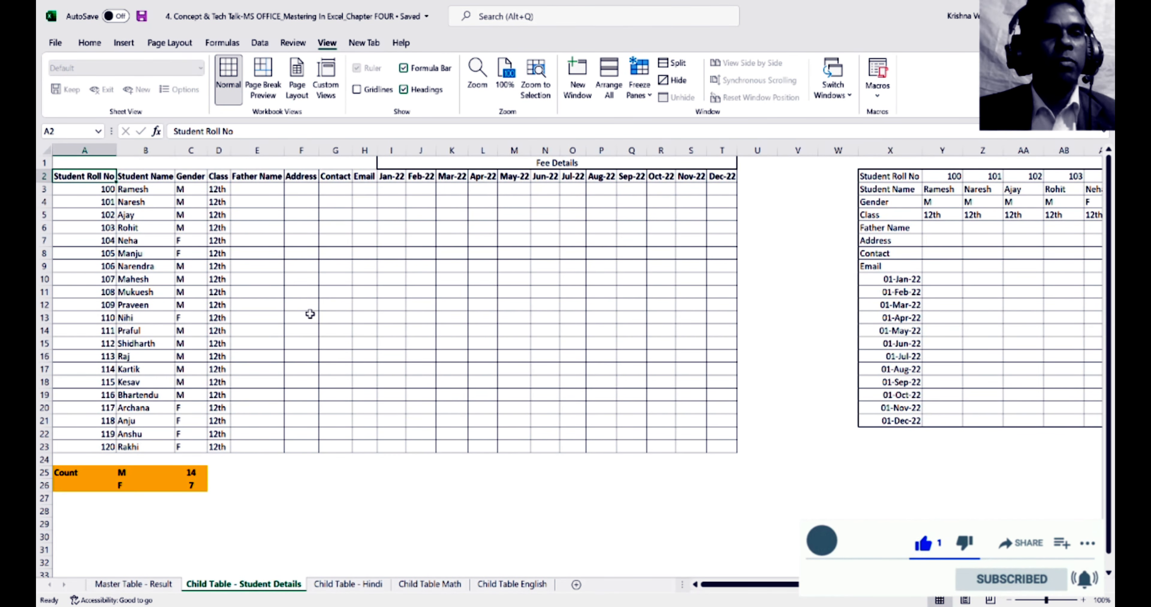
key("shift+Right")
key("shift+Right")
key("shift+Right")
key("shift+Right")
key("shift+Right")
key("shift+Right")
key("shift+Right")
key("shift+Right")
key("shift+Right")
key("shift+Right")
key("shift+Right")
key("shift+Right")
key("shift+Right")
key("shift+Right")
key("shift+Right")
key("shift+Right")
key("shift+Right")
key("shift+Right")
key("shift+Right")
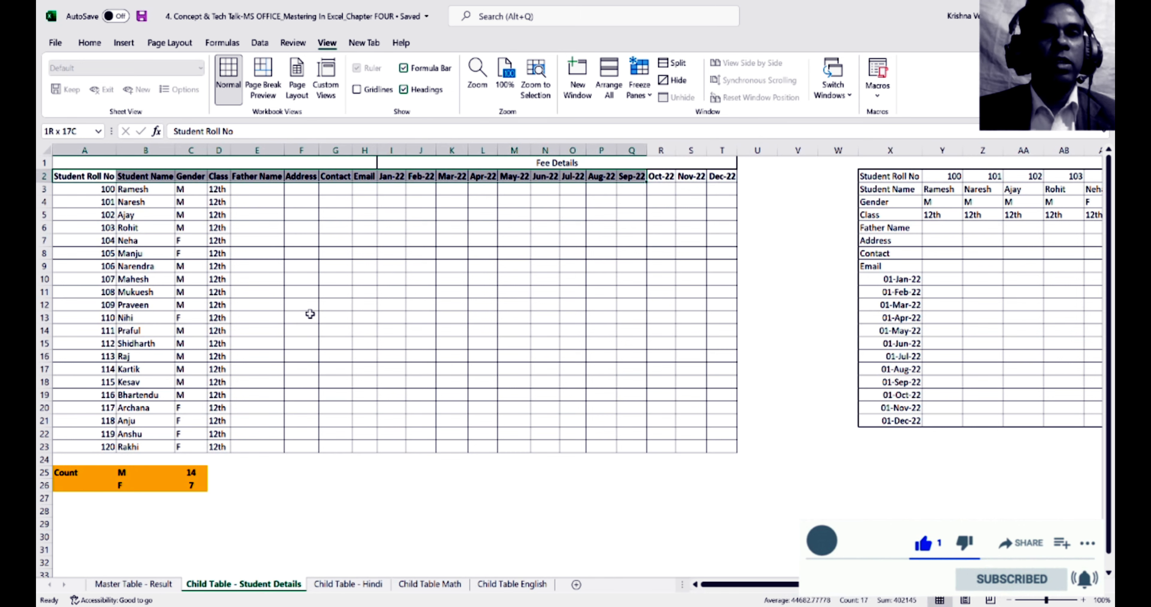
Extend the heading selection down to roll number 120 to highlight the whole table A2:T23, and return to cell A1.
key("shift+Down")
key("shift+Down")
key("shift+Down")
key("shift+Down")
key("shift+Down")
key("shift+Down")
key("shift+Down")
key("shift+Down")
key("shift+Down")
key("shift+Down")
key("shift+Down")
key("shift+Down")
key("shift+Down")
key("shift+Down")
key("shift+Down")
key("shift+Down")
key("shift+Down")
key("shift+Down")
key("shift+Down")
key("shift+Down")
key("shift+Down")
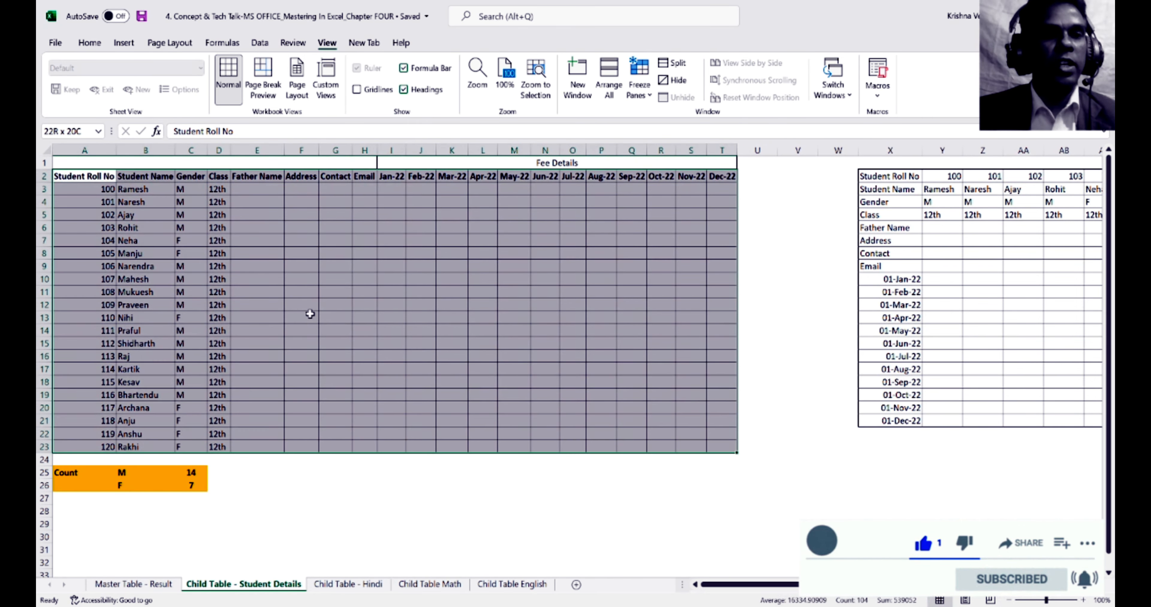
key("ctrl+Home")
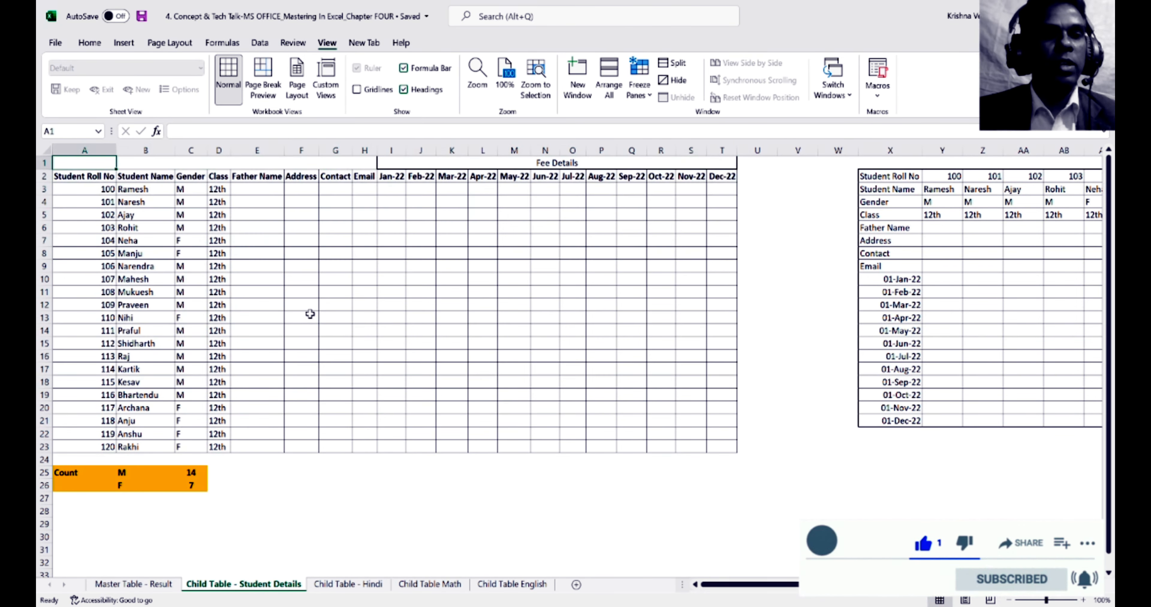
Compare the Child Table - Hindi sheet with Child Table - Student Details, ending on Student Details.
left_click(369, 590)
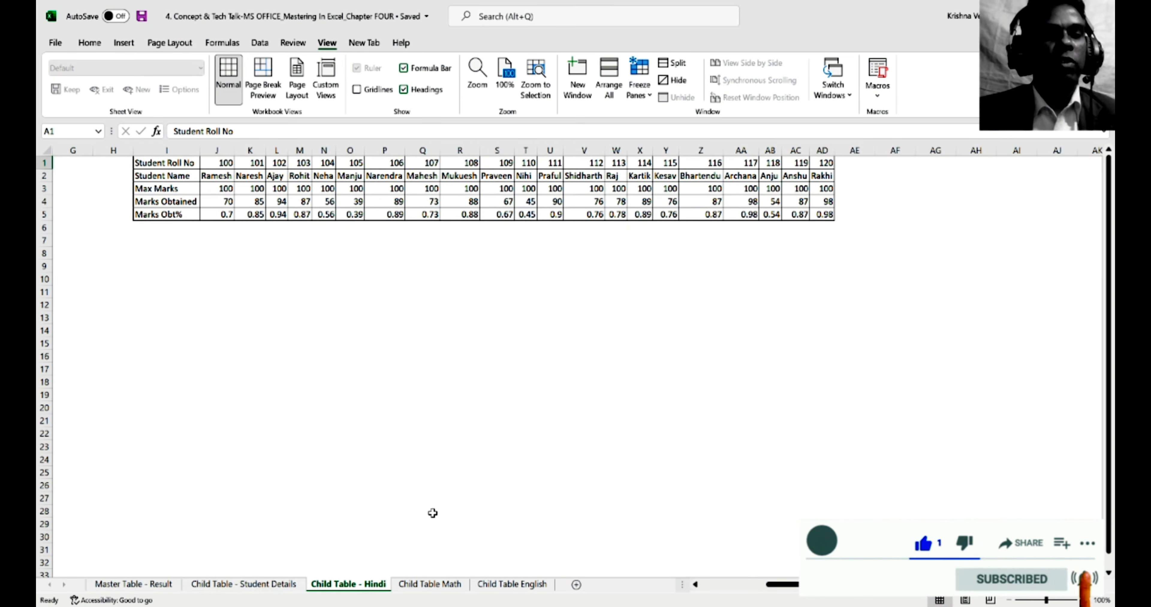
left_click(276, 590)
left_click(338, 590)
left_click(276, 590)
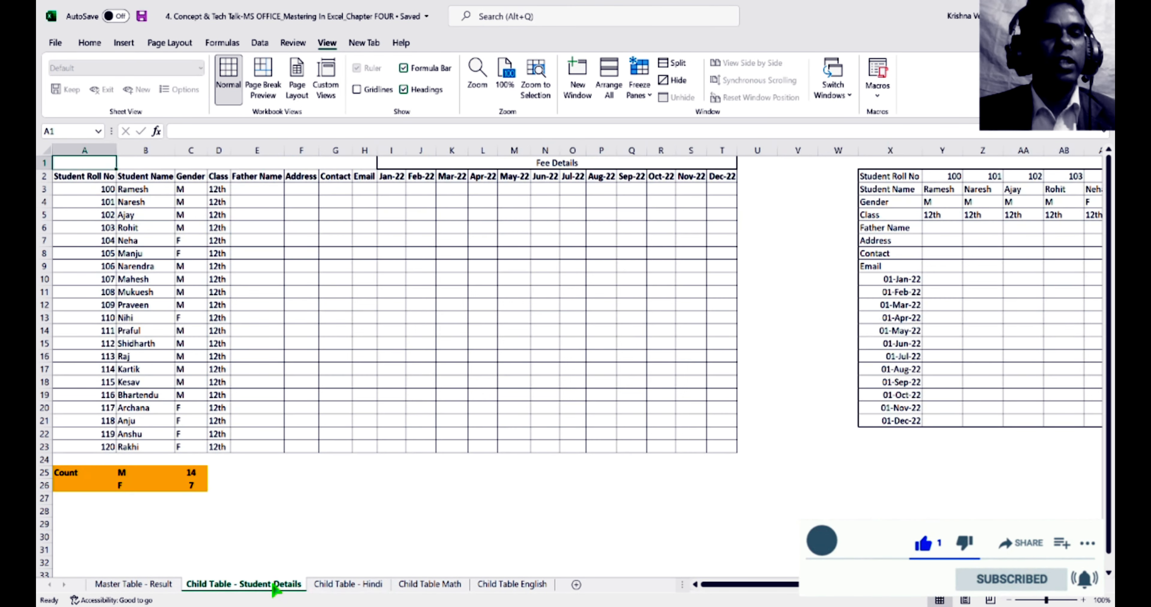
left_click(317, 586)
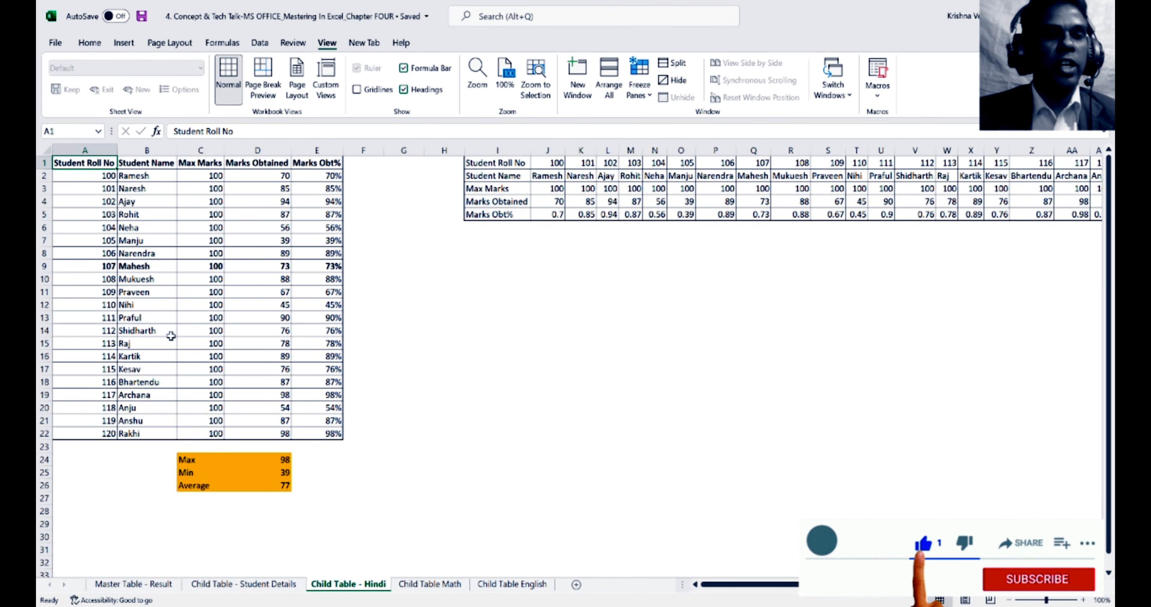
left_click(250, 586)
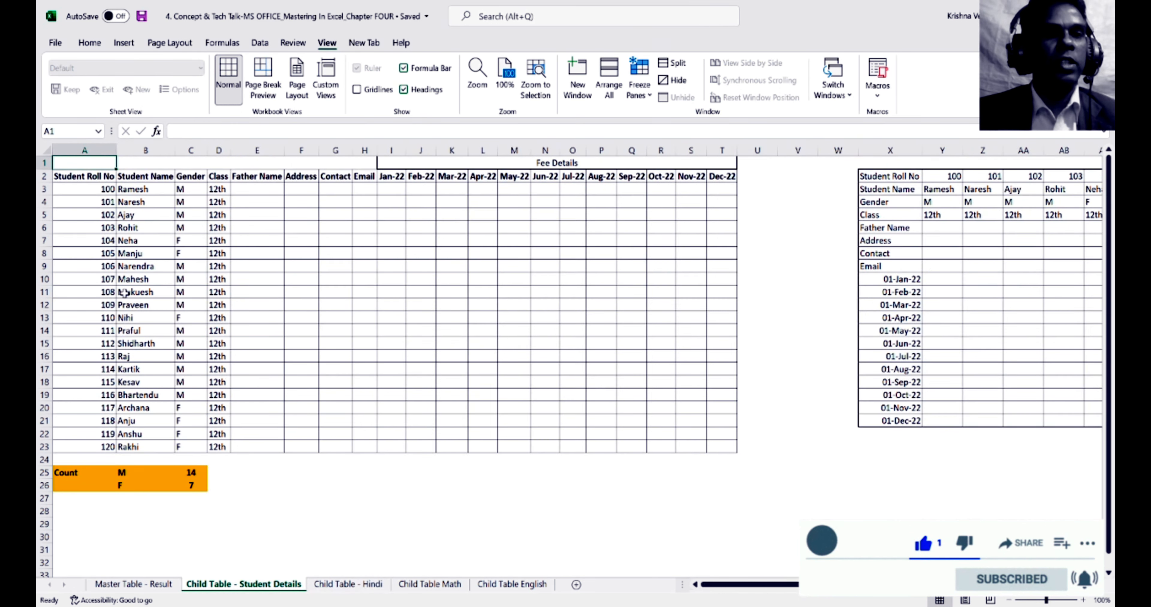
Highlight the Student Roll No column from A2 to A23 and extend the selection across Student Name, Gender and Class.
left_click(88, 180)
key("shift+Down")
key("shift+Down")
key("shift+Down")
key("shift+Down")
key("shift+Down")
key("shift+Down")
key("shift+Down")
key("shift+Down")
key("shift+Down")
key("shift+Down")
key("shift+Down")
key("shift+Down")
key("shift+Down")
key("shift+Down")
key("shift+Down")
key("shift+Down")
key("shift+Down")
key("shift+Down")
key("shift+Down")
key("shift+Down")
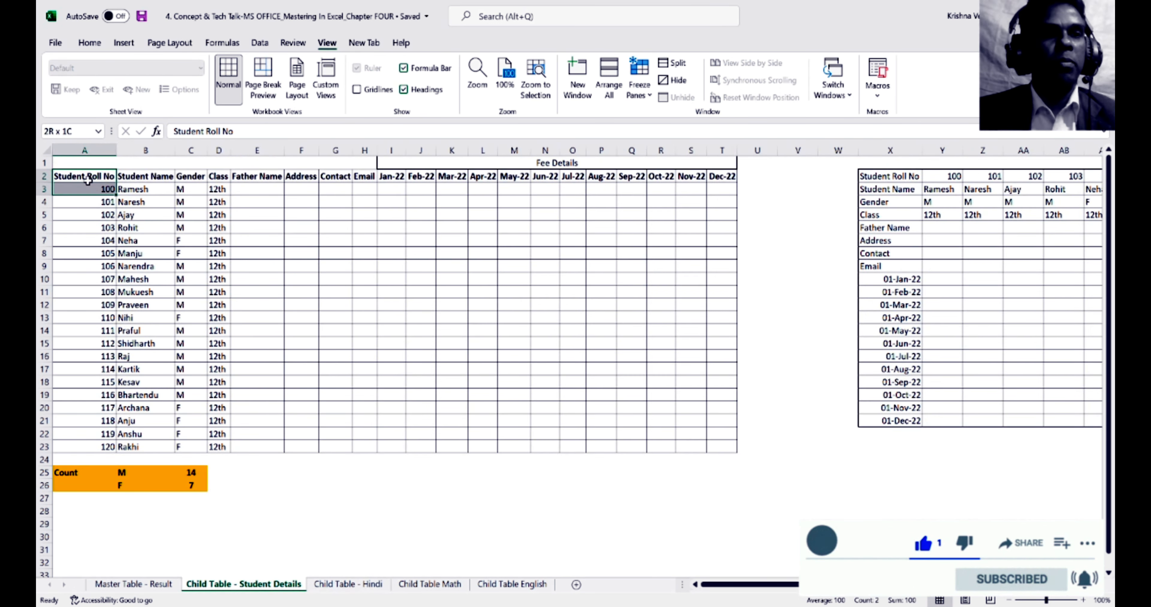
key("shift+Up")
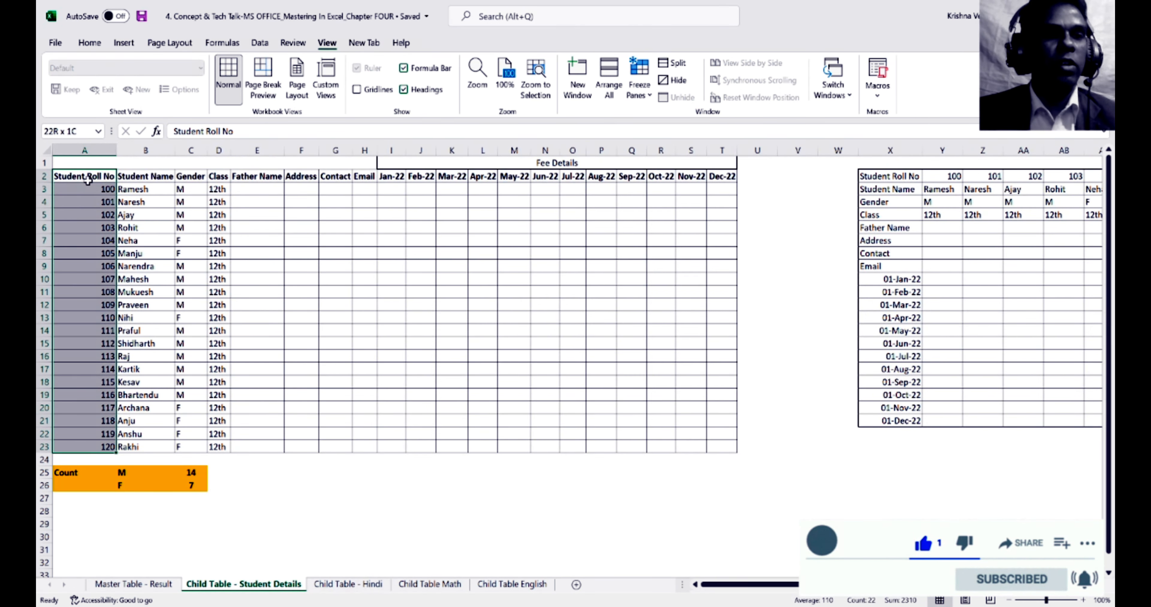
key("shift+Right")
key("shift+Right")
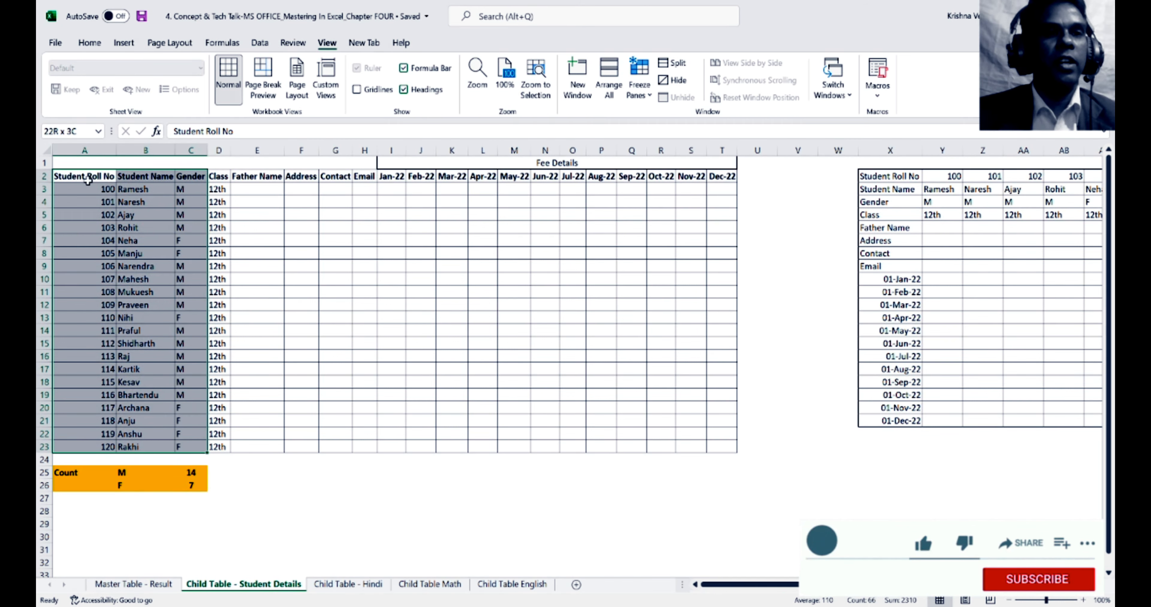
key("shift+Right")
Go through the row 2 field headings one by one beyond Student Roll No and return to A2.
key("Right")
key("Right")
key("Right")
key("Right")
key("Right")
key("Right")
key("Right")
key("Right")
key("Right")
key("Right")
key("Right")
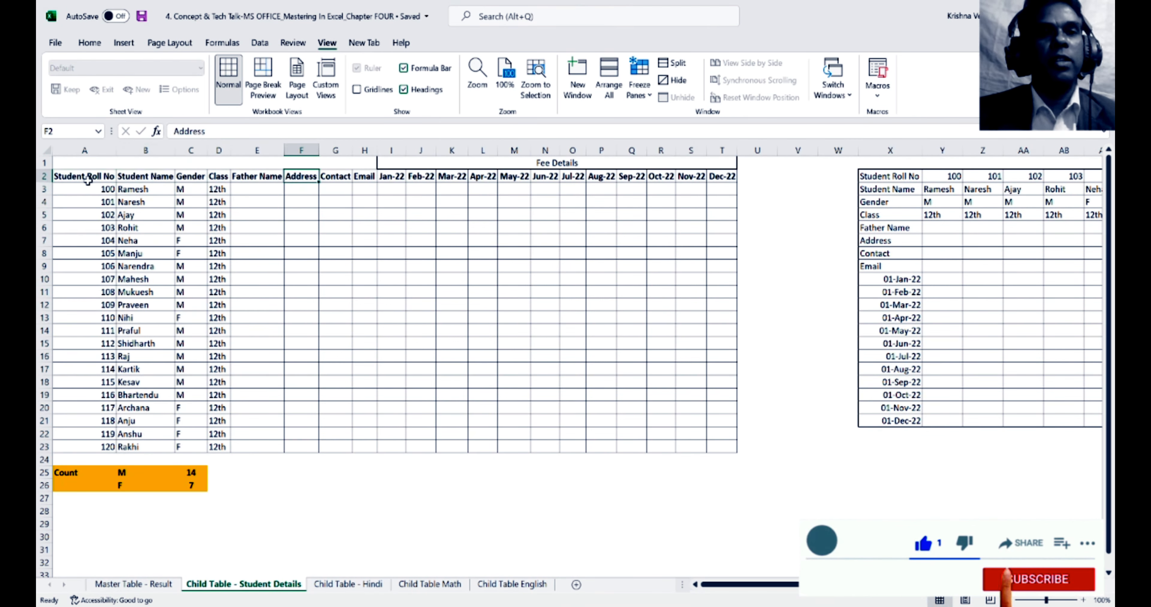
key("Left")
key("Left")
key("Left")
key("Left")
key("Left")
key("Left")
key("Left")
key("Left")
key("Left")
key("Left")
key("Left")
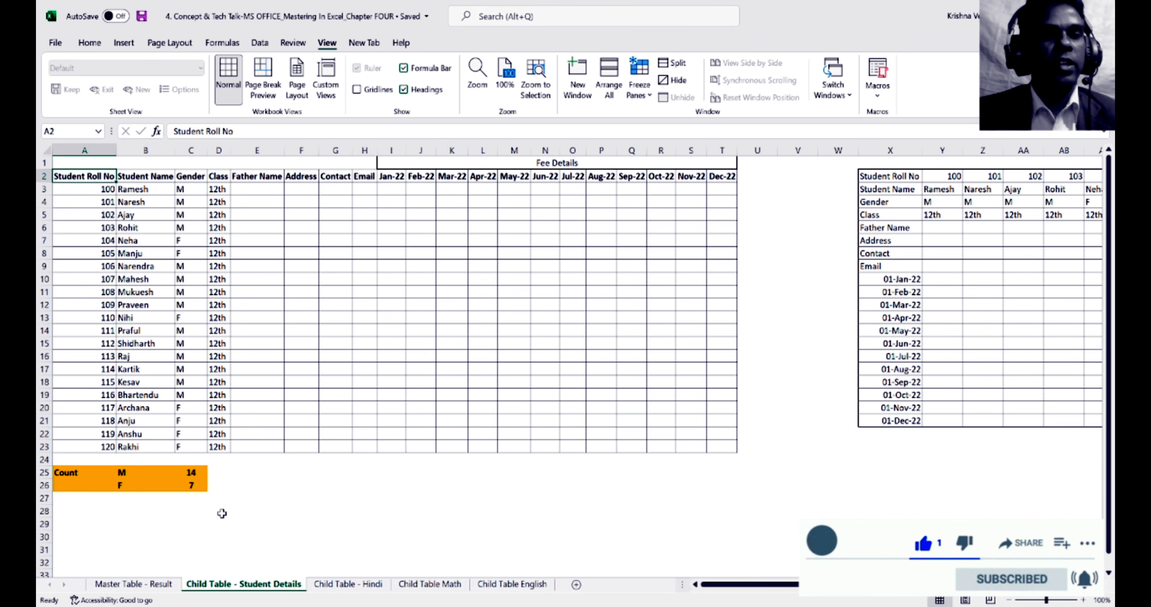
Open the Child Table - Hindi sheet and highlight its full marks table, A1:E22.
left_click(321, 586)
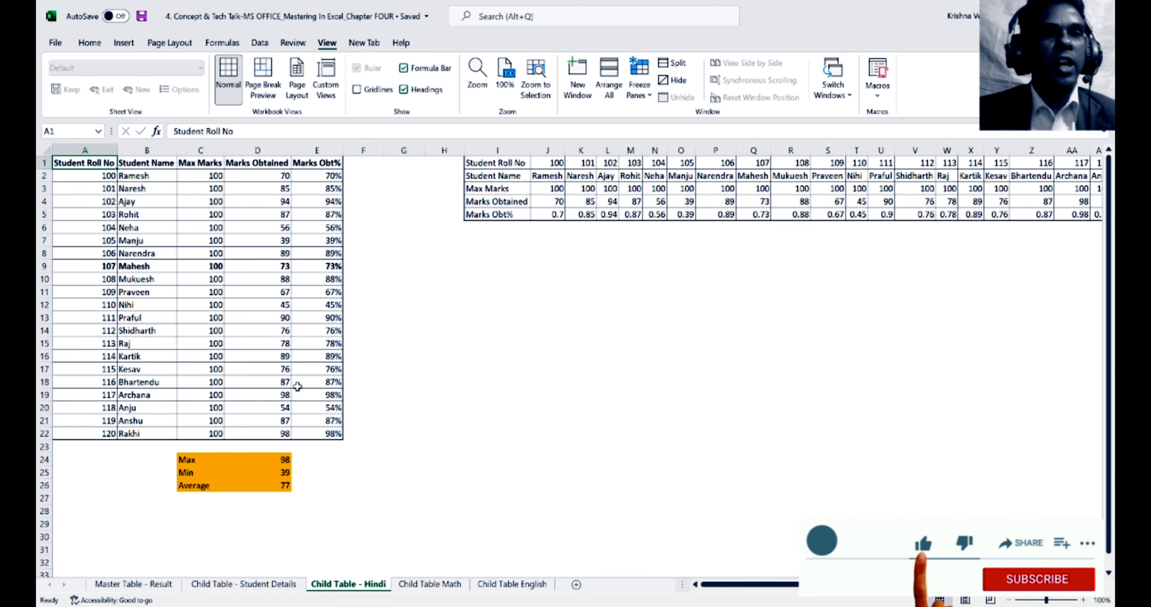
key("Right")
key("Right")
key("Left")
key("Left")
key("ctrl+shift+Down")
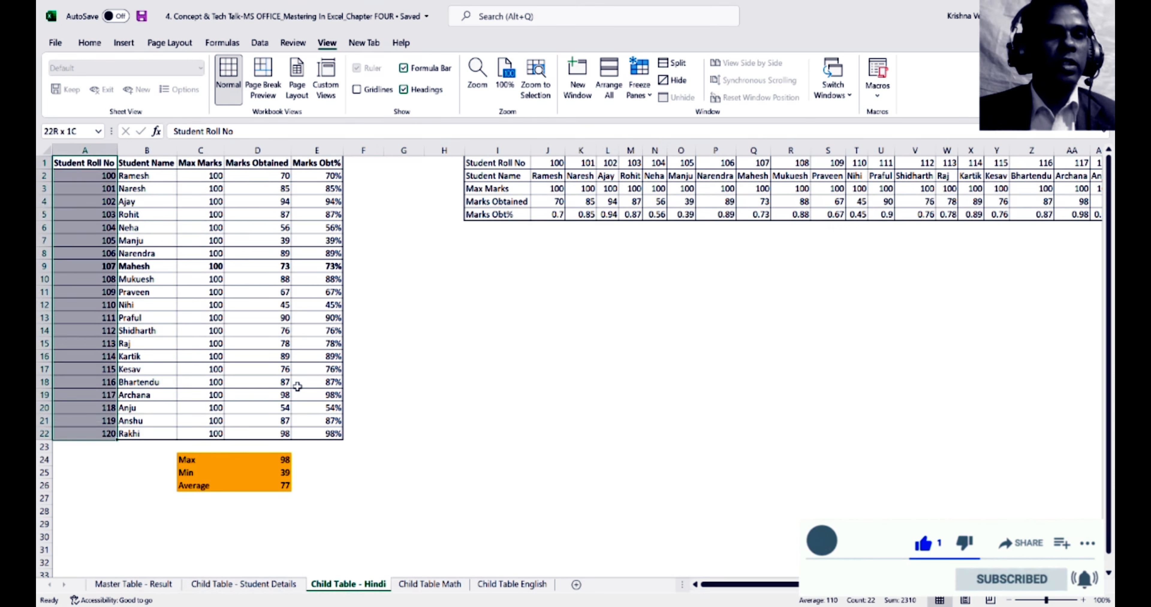
key("shift+Right")
key("shift+Right")
key("shift+Right")
key("shift+Right")
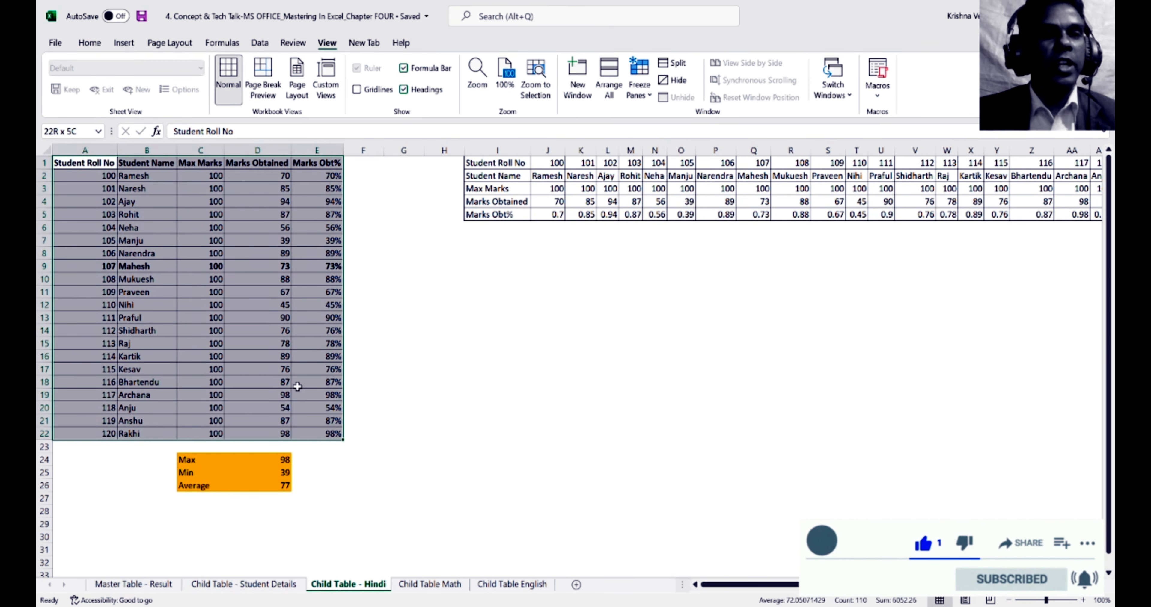
Highlight the Hindi values under Marks Obtained from D2 downward, and reduce the selection back to D2.
key("Left")
key("Down")
key("Right")
key("Right")
key("Right")
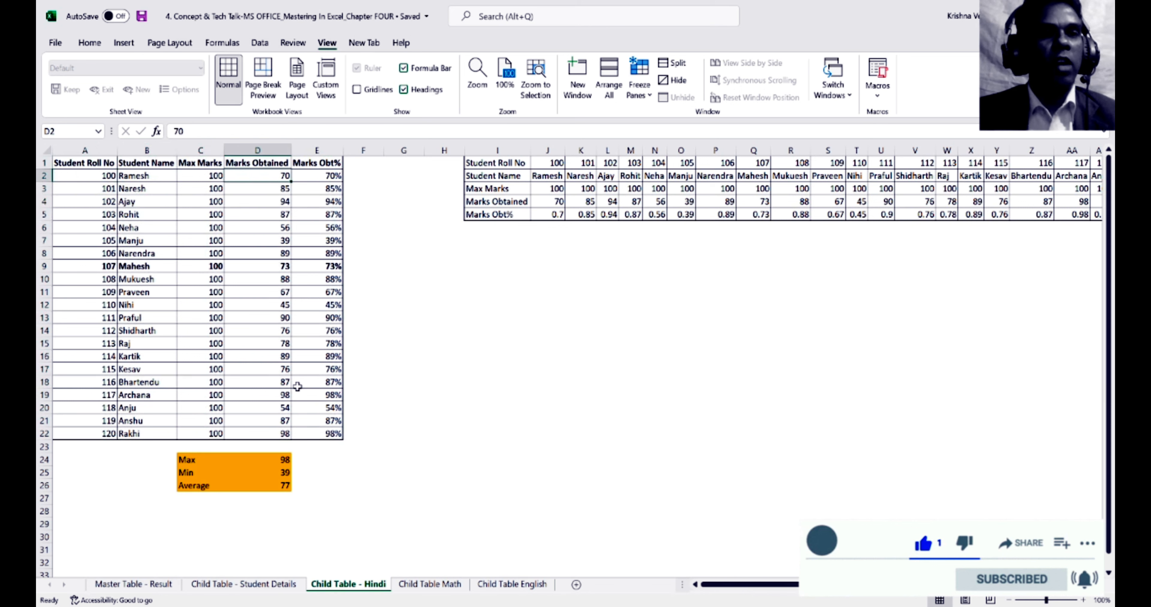
key("shift+Down")
key("shift+Down")
key("shift+Down")
key("shift+Down")
key("shift+Down")
key("shift+Down")
key("shift+Down")
key("shift+Down")
key("shift+Down")
key("shift+Down")
key("shift+Down")
key("shift+Down")
key("shift+Down")
key("shift+Down")
key("shift+Down")
key("shift+Down")
key("shift+Down")
key("shift+Down")
key("shift+Down")
key("shift+Down")
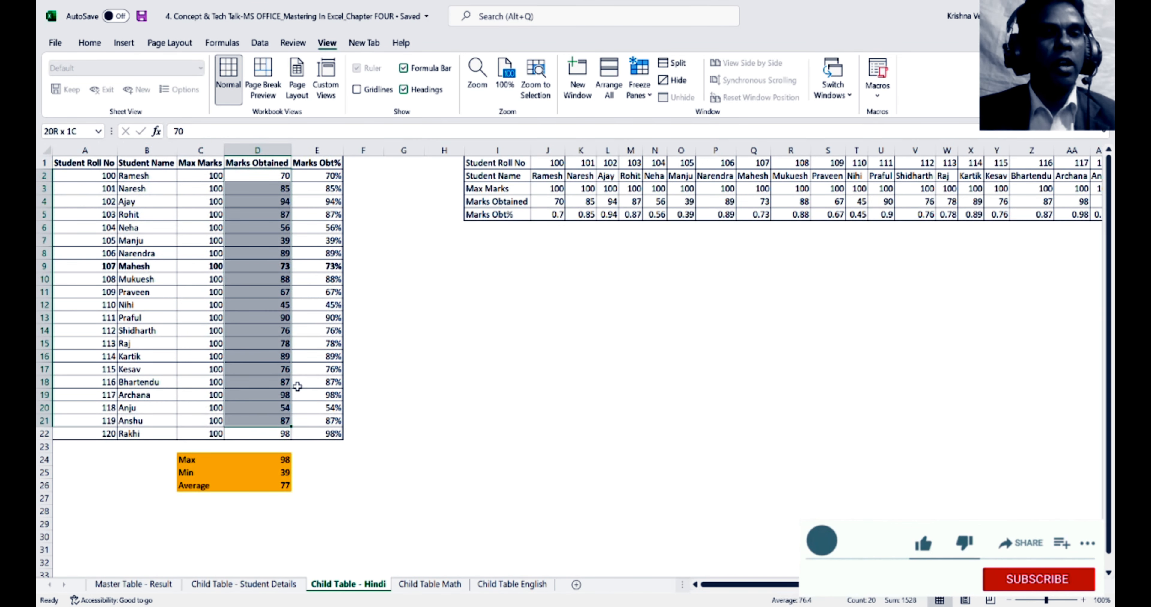
key("shift+Up")
key("shift+Up")
key("shift+Up")
key("shift+Up")
key("shift+Up")
key("shift+Up")
key("shift+Up")
key("shift+Up")
key("shift+Up")
key("shift+Up")
key("shift+Up")
key("shift+Up")
key("shift+Up")
key("shift+Up")
key("shift+Up")
key("shift+Up")
key("shift+Up")
key("shift+Up")
key("shift+Up")
key("shift+Up")
Inspect the Marks Obt% formula for roll number 100 in E2 of the Hindi table without changing it.
key("Right")
key("Up")
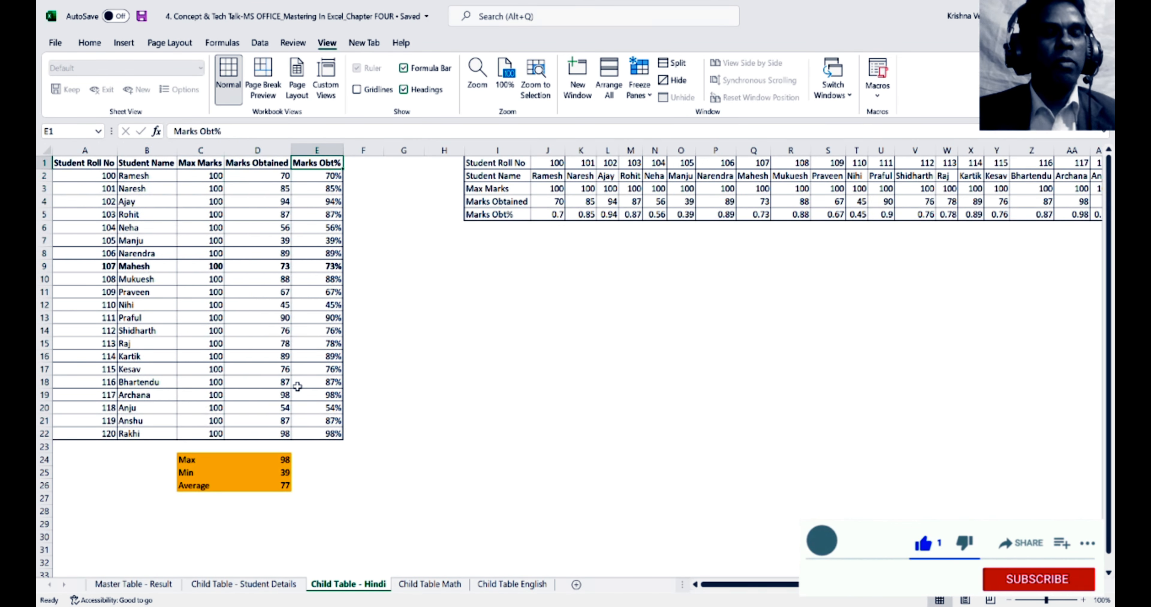
key("Down")
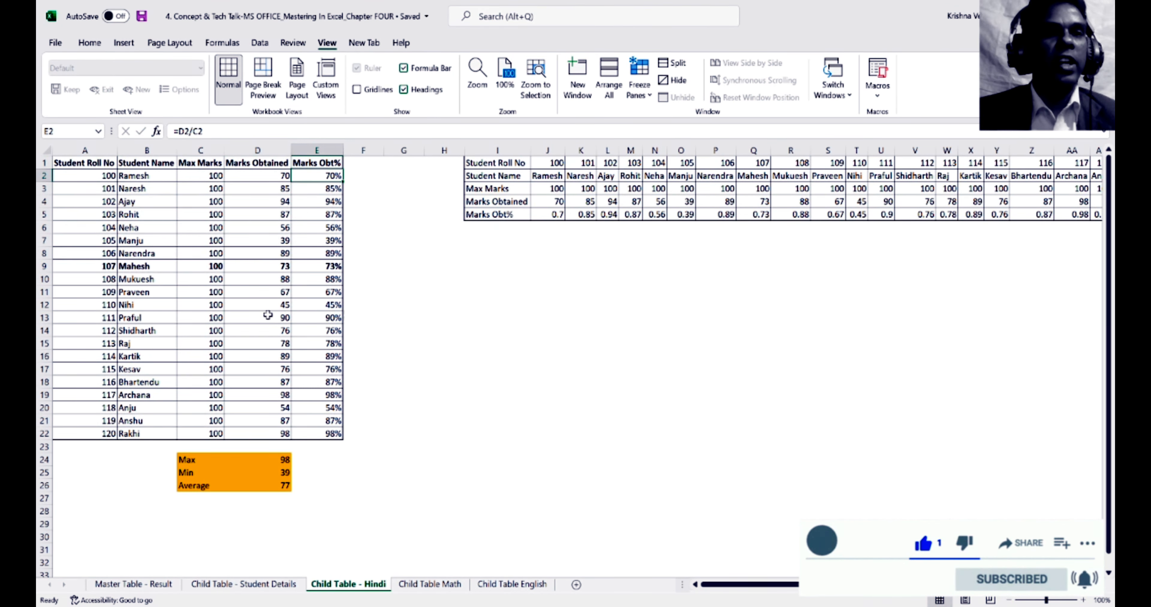
key("F2")
key("Return")
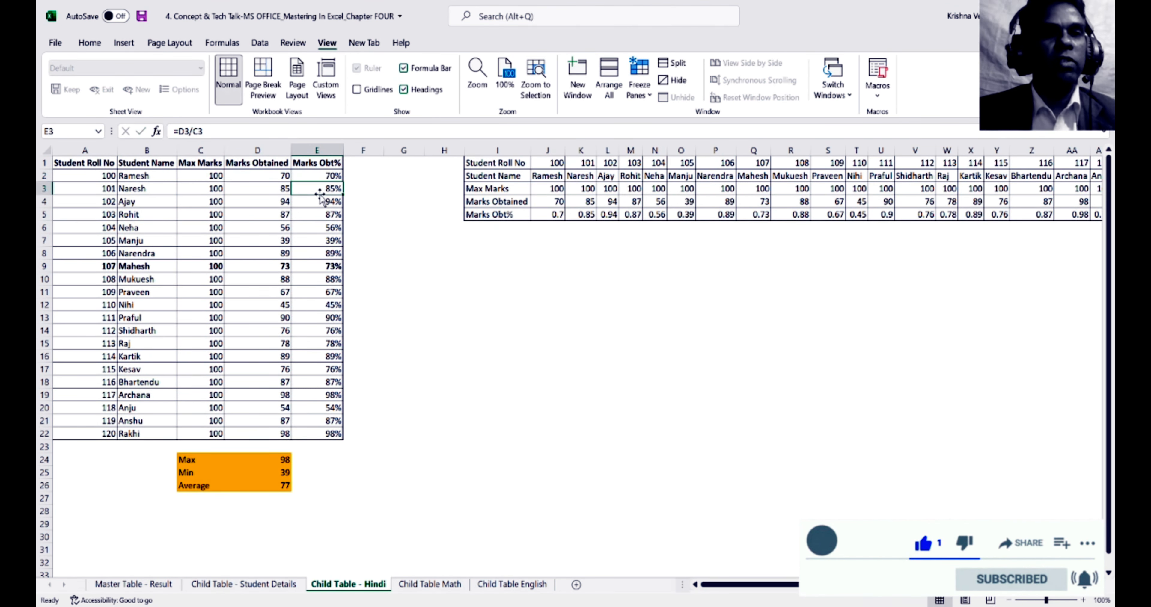
Examine the Marks Obt% formulas row by row from E3 down to the last students in the Hindi table.
key("Down")
key("Down")
key("Down")
key("Down")
key("Down")
key("Down")
key("Down")
key("Down")
key("Down")
key("Down")
key("Down")
key("Down")
key("Down")
key("Down")
key("Down")
key("Down")
key("Down")
key("Down")
key("Down")
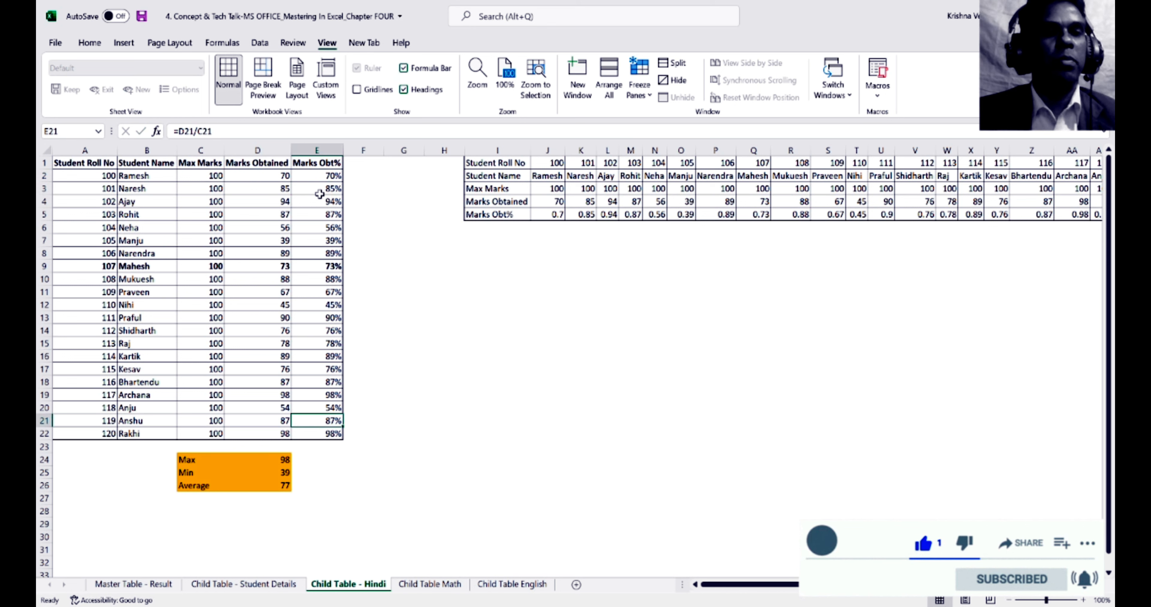
Look across the fields of the last student records in the Hindi table, from Marks Obt% back to Student Roll No.
key("Left")
key("Left")
key("Left")
key("Left")
key("Right")
key("Right")
key("Right")
key("Right")
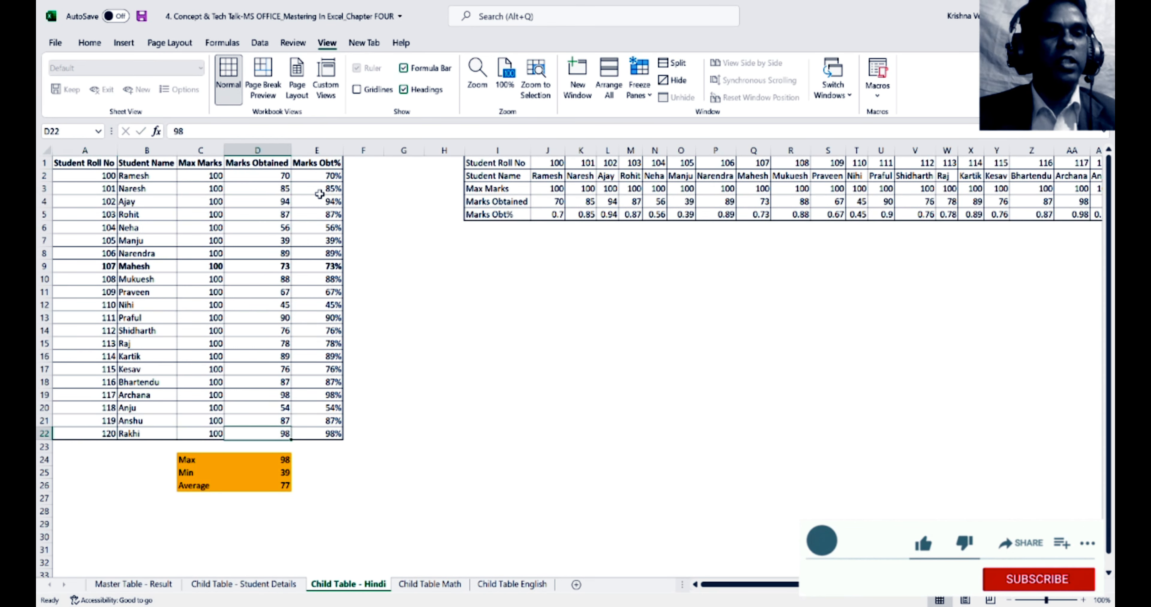
Inspect the Max, Min and Average formulas in D24:D26 below the Hindi table without changing them.
key("Left")
key("Left")
key("Down")
key("Down")
key("Right")
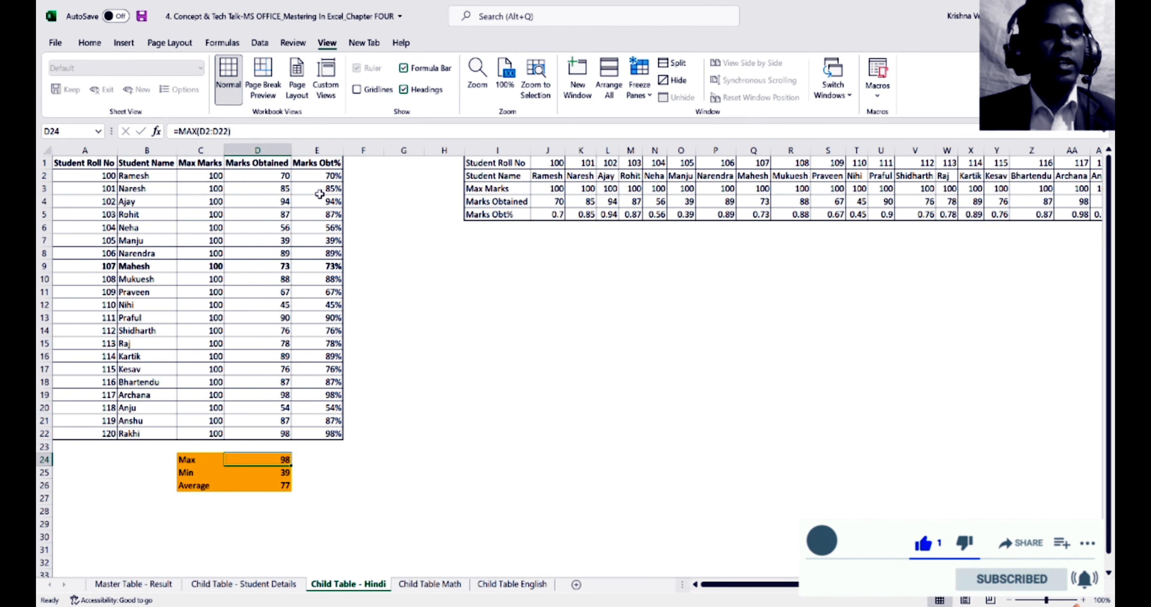
key("F2")
key("Return")
key("F2")
key("Return")
key("F2")
key("Return")
Return to A1 of the Hindi table and save the workbook.
key("Up")
key("Up")
key("Up")
key("Up")
key("Up")
key("Up")
key("Up")
key("Up")
key("Up")
key("Up")
key("Up")
key("Up")
key("Up")
key("Up")
key("Up")
key("Up")
key("Up")
key("Up")
key("Up")
key("Up")
key("Up")
key("Up")
key("Up")
key("Left")
key("Left")
key("Left")
key("ctrl+s")
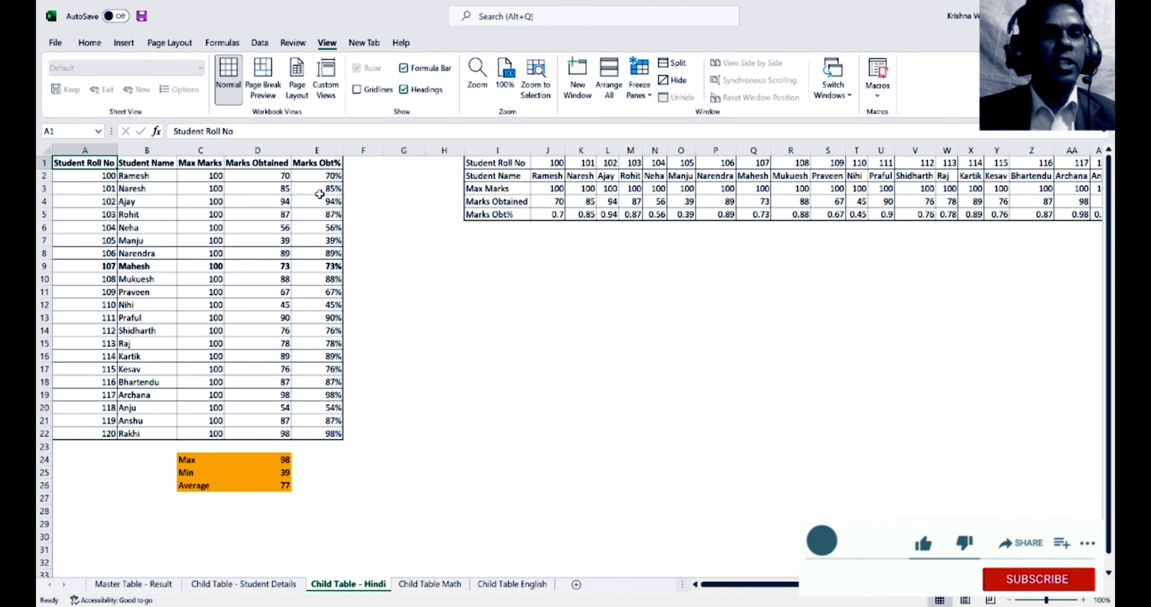
Review the Max, Min and Average labels and formulas in C24:D26 of the Hindi sheet and return to A1.
left_click(278, 465)
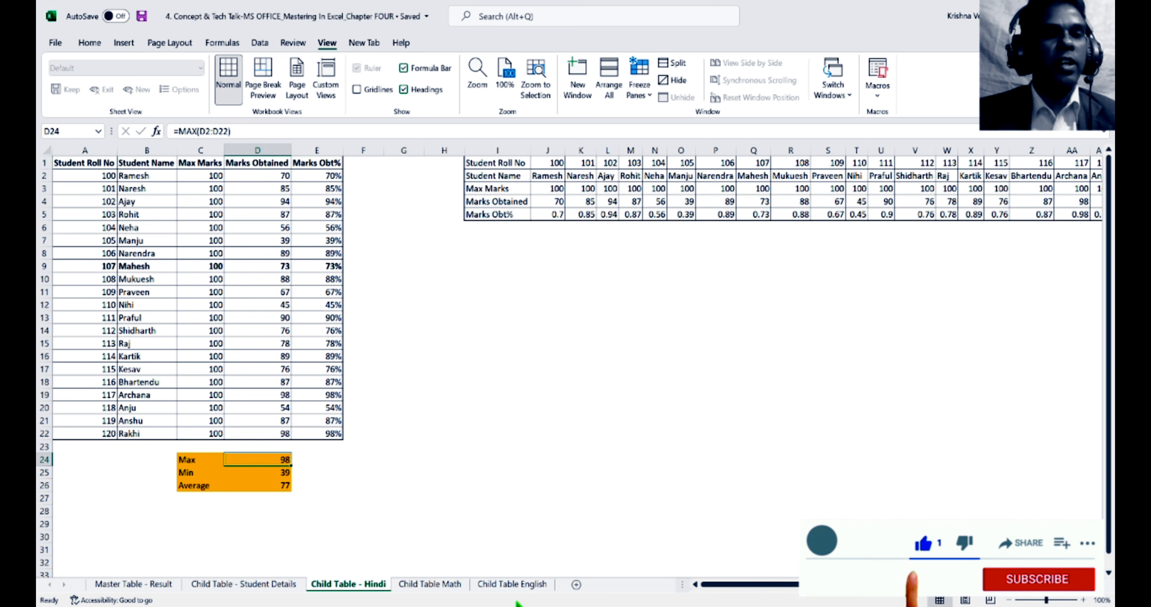
key("Left")
key("shift+Right")
key("Down")
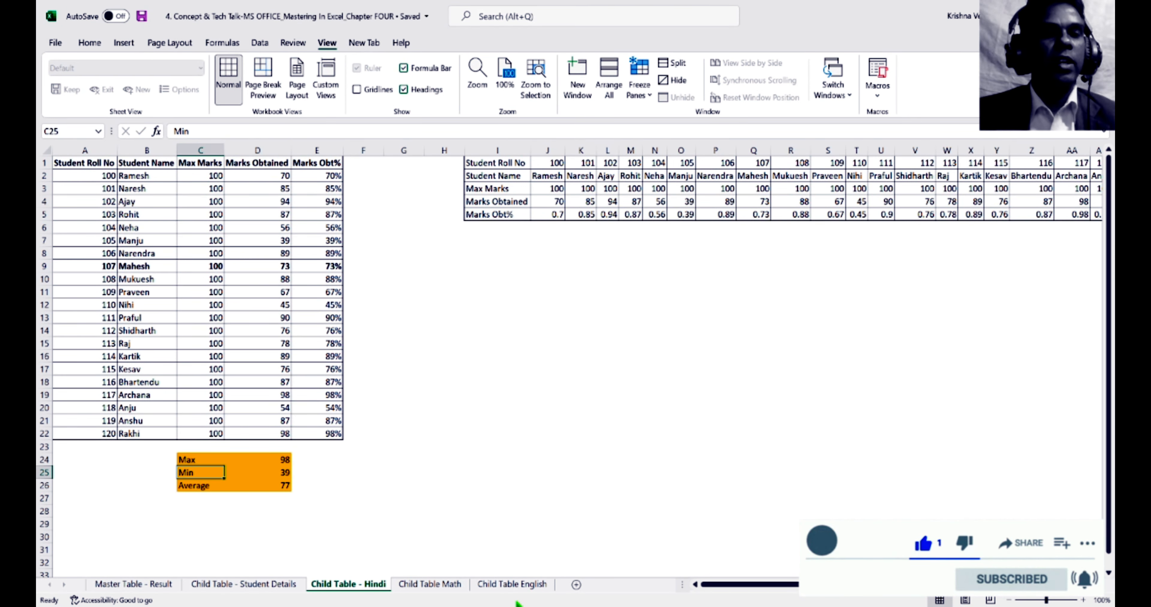
key("shift+Right")
key("Right")
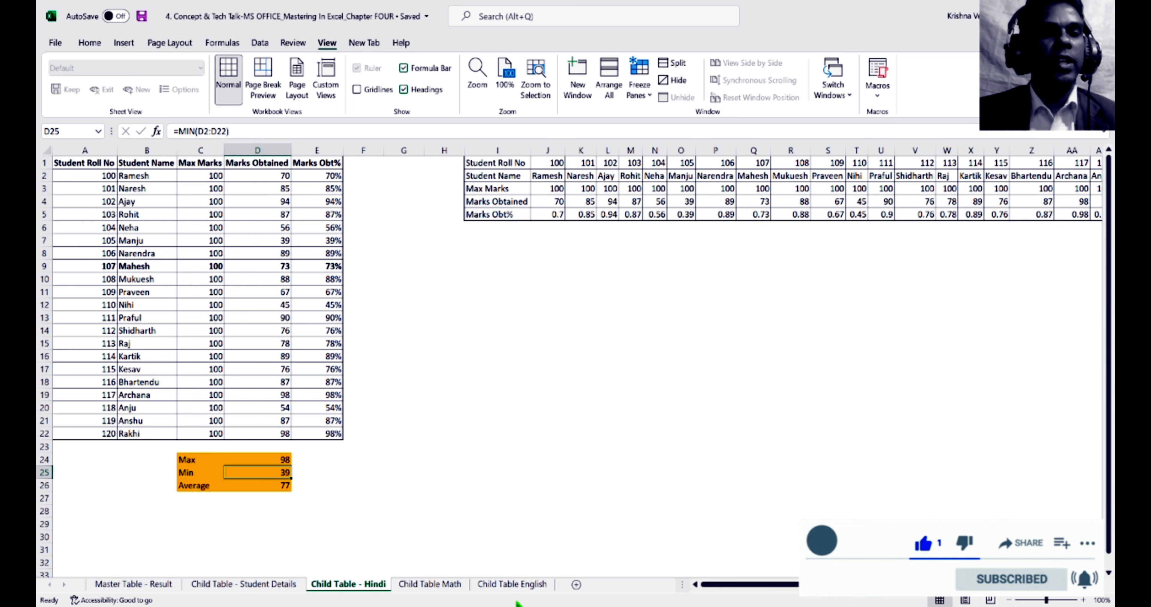
key("Down")
key("Left")
key("Right")
key("Up")
key("Up")
key("Up")
key("Up")
key("Up")
key("Up")
key("Up")
key("Up")
key("Up")
key("Up")
key("Up")
key("Up")
key("Up")
key("Up")
key("Up")
key("Up")
key("Up")
key("Up")
key("Up")
key("Up")
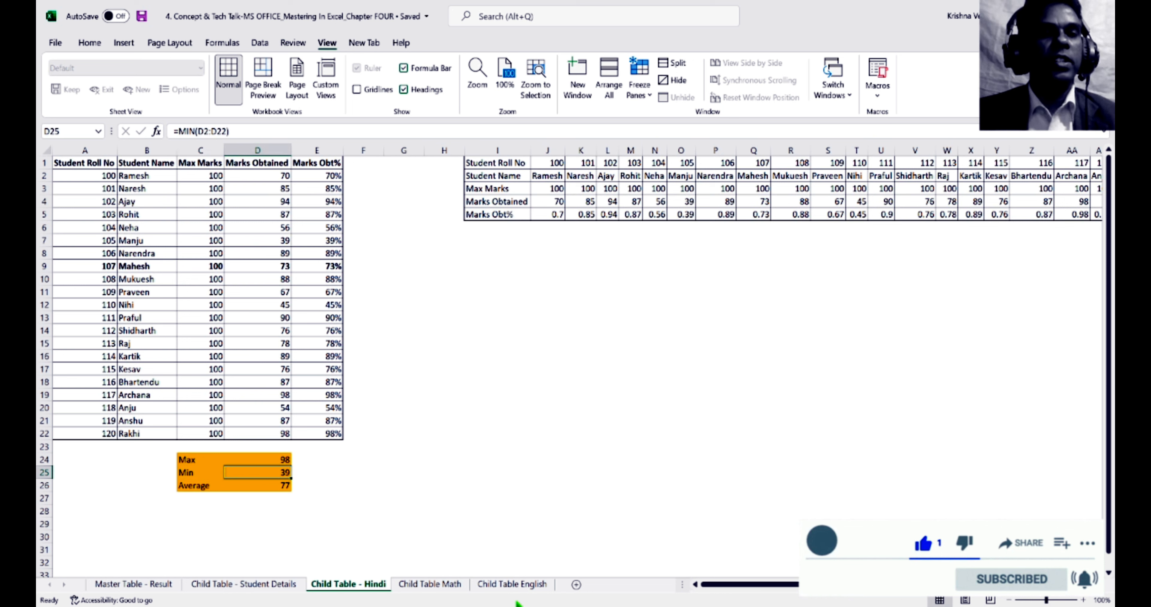
key("Right")
key("Left")
key("Left")
key("Left")
key("Left")
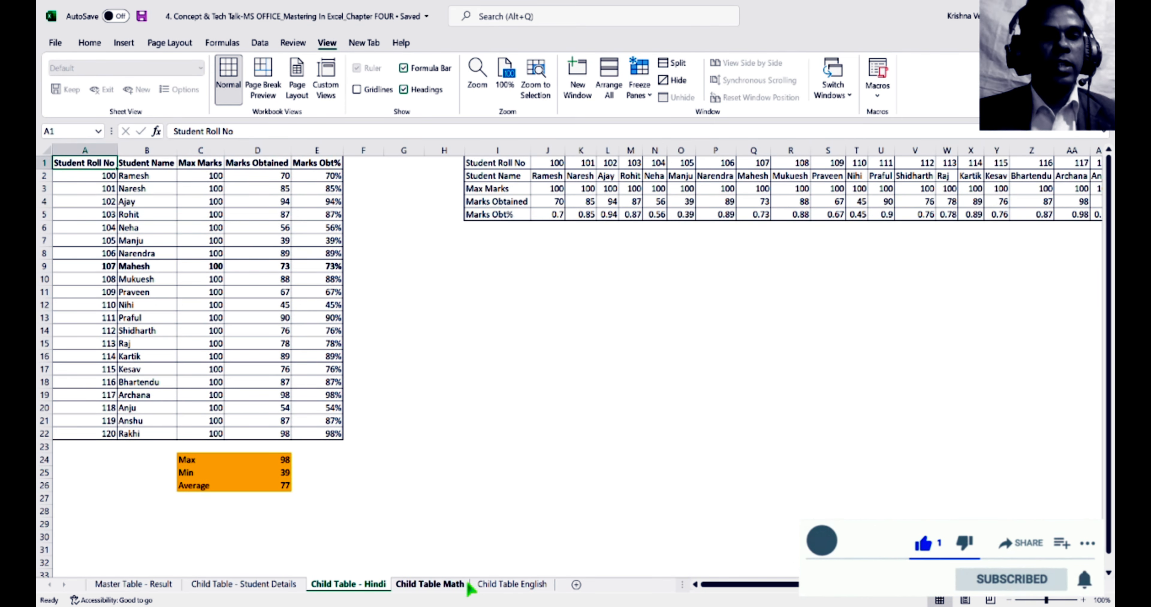
Open the Child Table Math sheet and look across its header fields from Student Roll No to Marks Obt%.
left_click(434, 586)
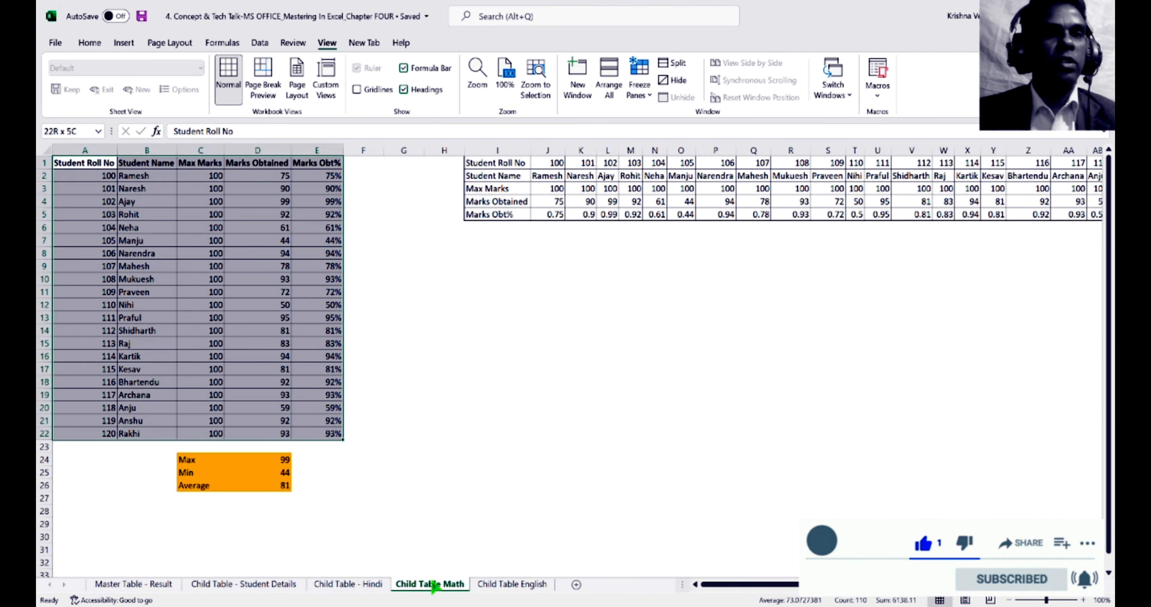
key("Right")
key("Right")
key("Right")
key("Right")
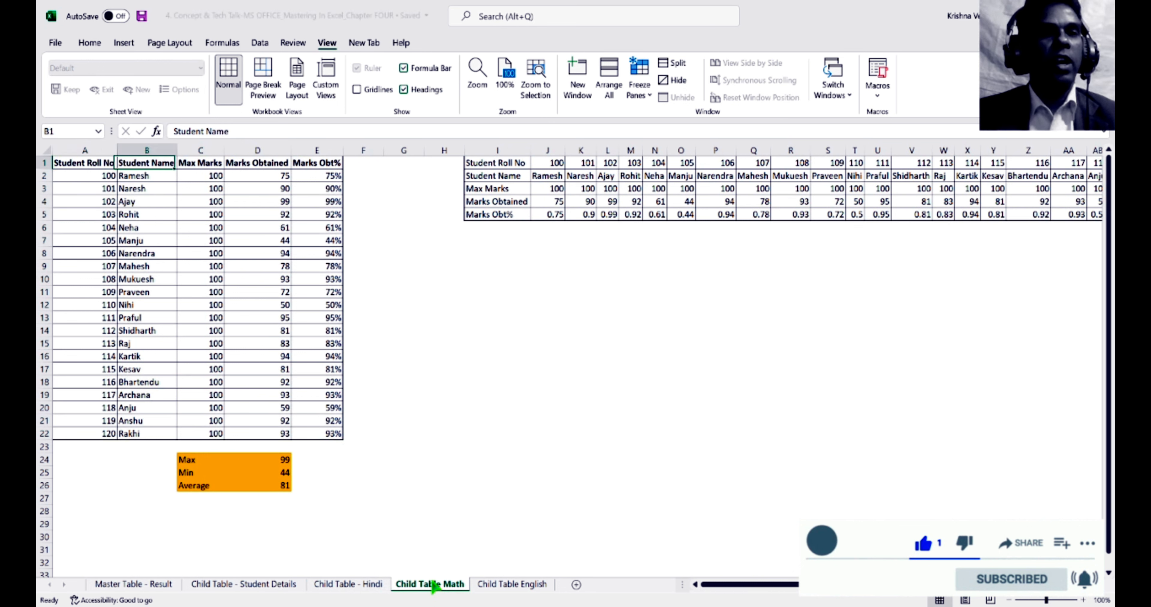
Examine the Marks Obt% formulas row by row down column E of the Math table.
key("Down")
key("Down")
key("Down")
key("Down")
key("Down")
key("Down")
key("Down")
key("Down")
key("Down")
key("Down")
key("Down")
key("Down")
key("Down")
key("Down")
key("Down")
key("Down")
key("Down")
key("Down")
key("Down")
key("Down")
key("Down")
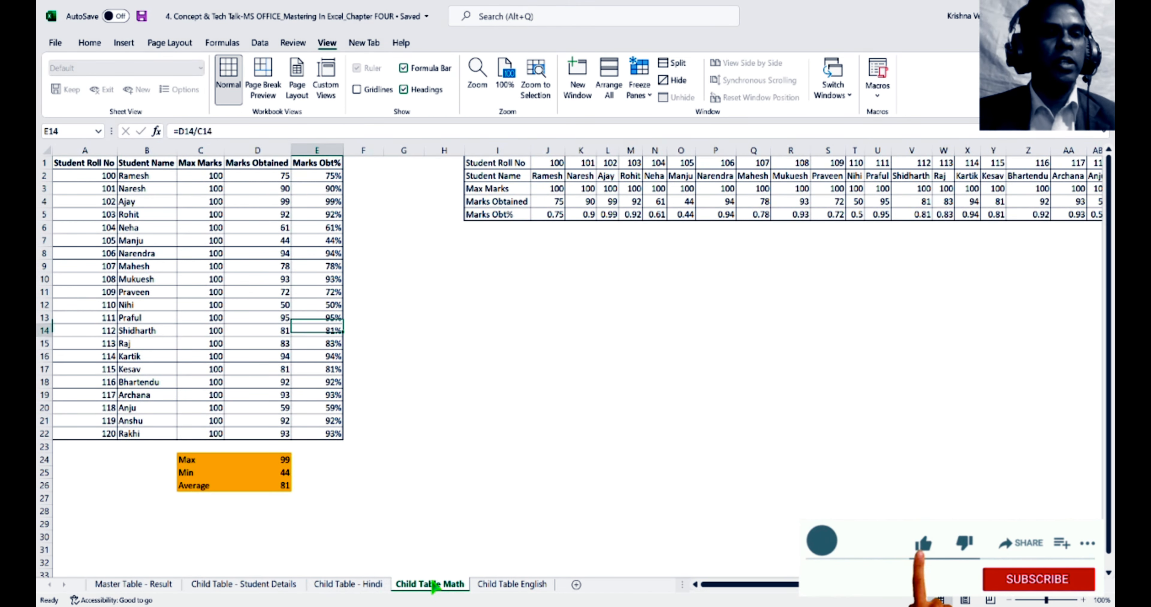
View the Max entry in the summary block below the Math table and return to A1.
key("Left")
key("Down")
key("Down")
key("Left")
key("Up")
key("Up")
key("Up")
key("Up")
key("Up")
key("Up")
key("Up")
key("Up")
key("Up")
key("Up")
key("Up")
key("Up")
key("Up")
key("Up")
key("Up")
key("Up")
key("Up")
key("Up")
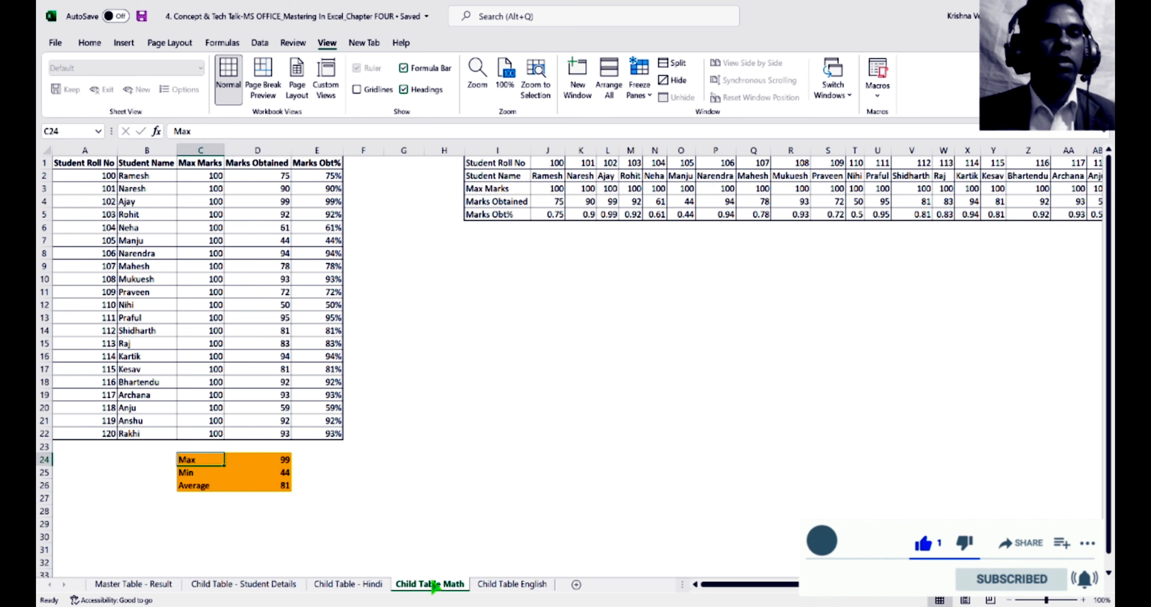
key("Up")
key("Up")
key("Up")
key("Up")
key("Up")
key("Up")
key("Up")
key("Left")
key("Left")
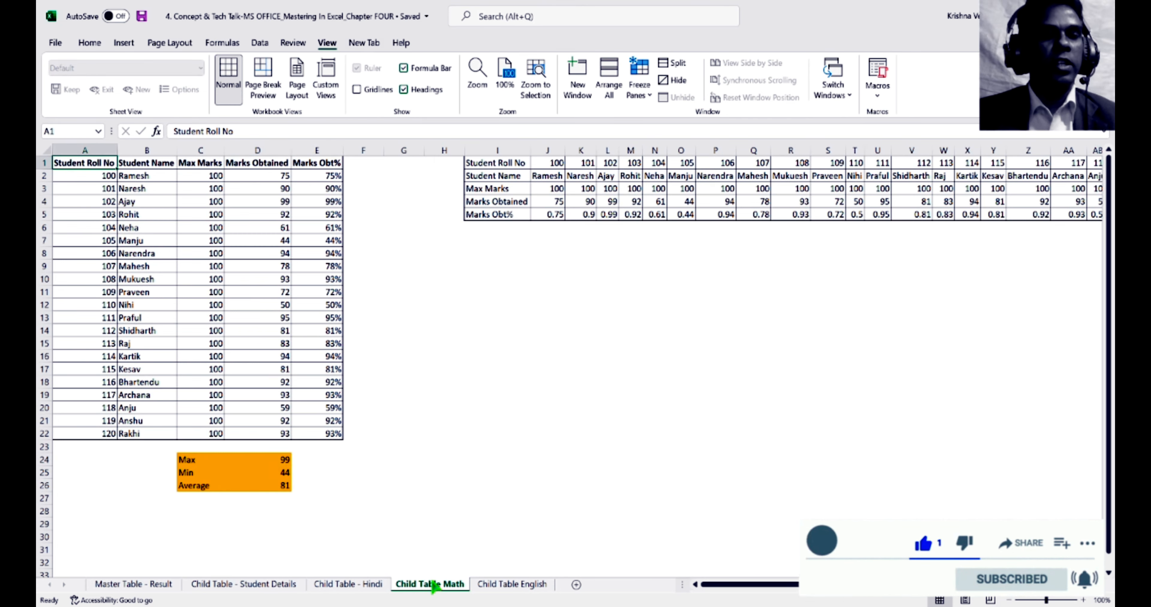
Open the Child Table English sheet, highlight its full marks table A1:E22, and reduce the selection back to A1.
left_click(490, 589)
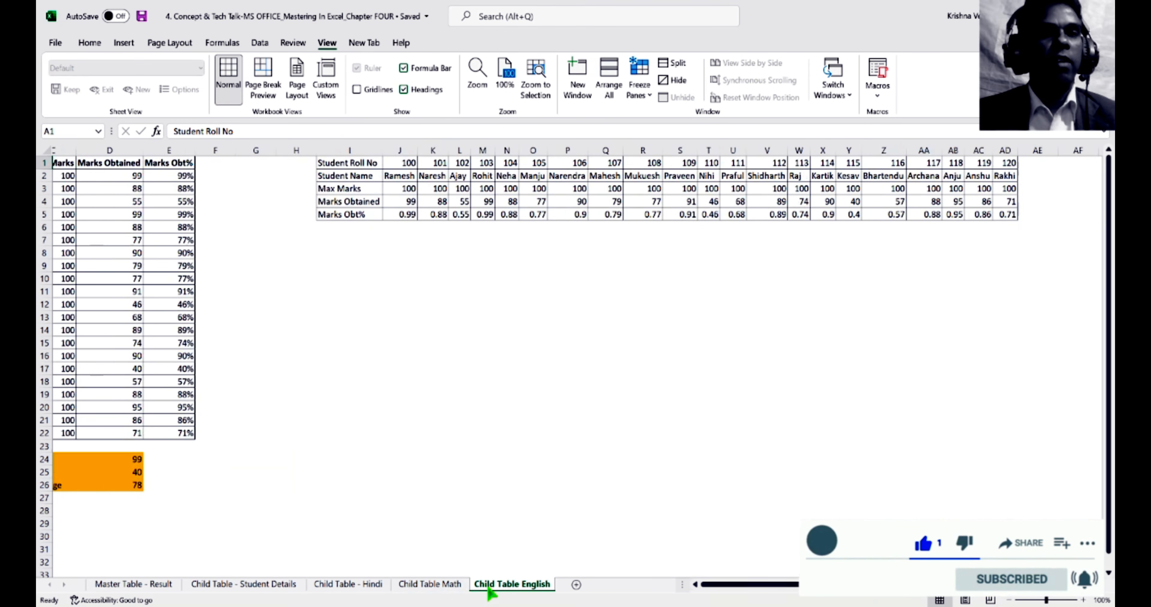
key("ctrl+shift+Down")
key("shift+Right")
key("shift+Right")
key("shift+Right")
key("shift+Right")
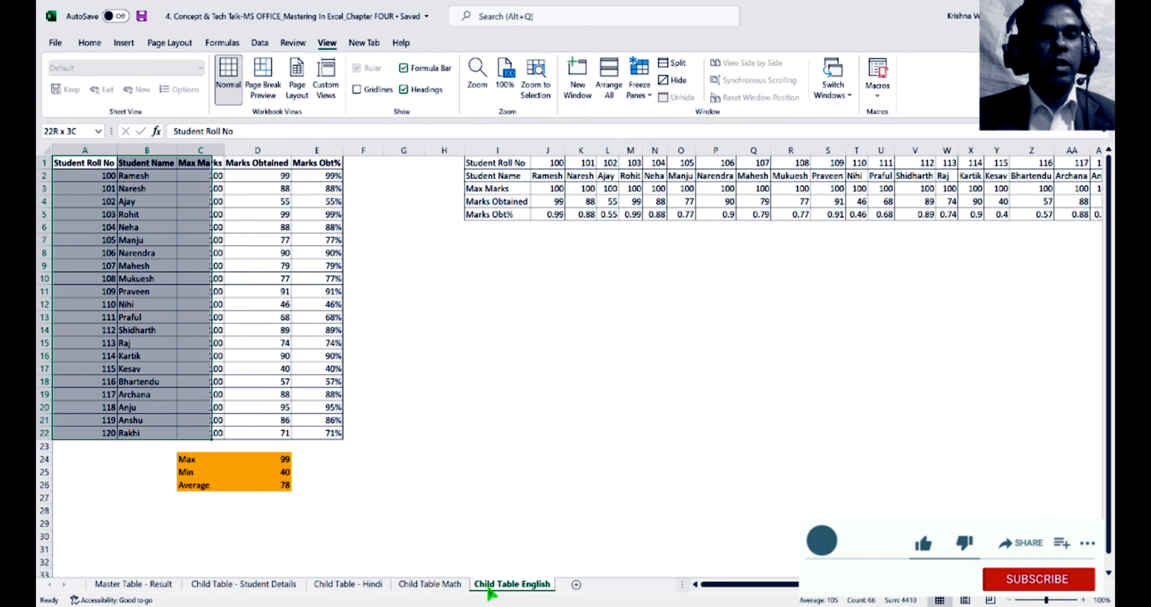
key("Up")
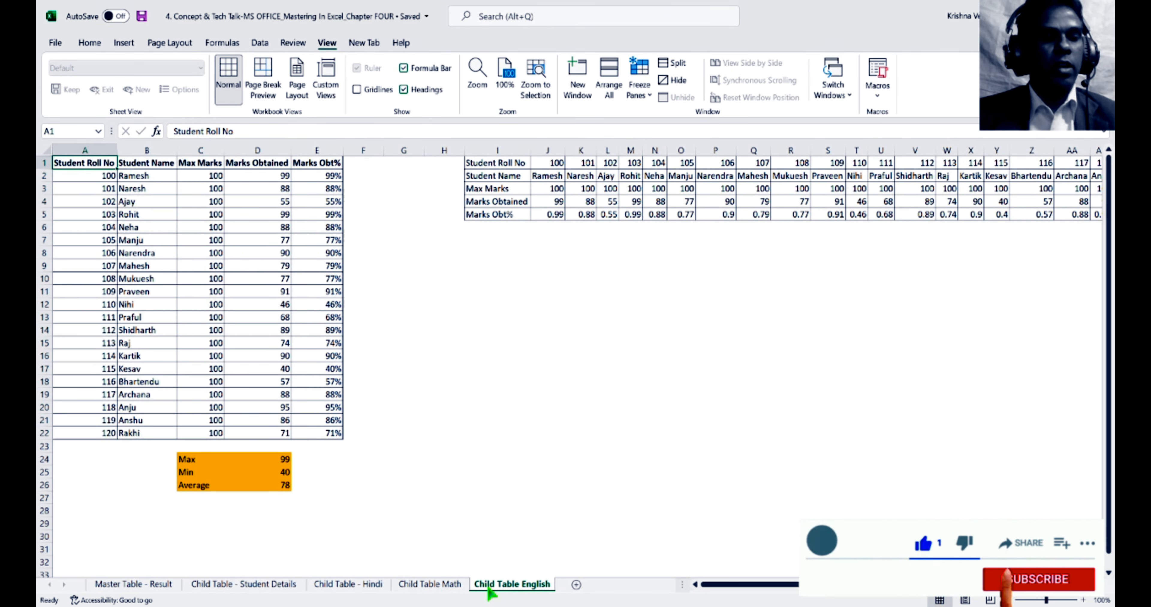
Revisit the Hindi and Math child sheets, and highlight columns A through E on the Child Table English sheet.
left_click(352, 586)
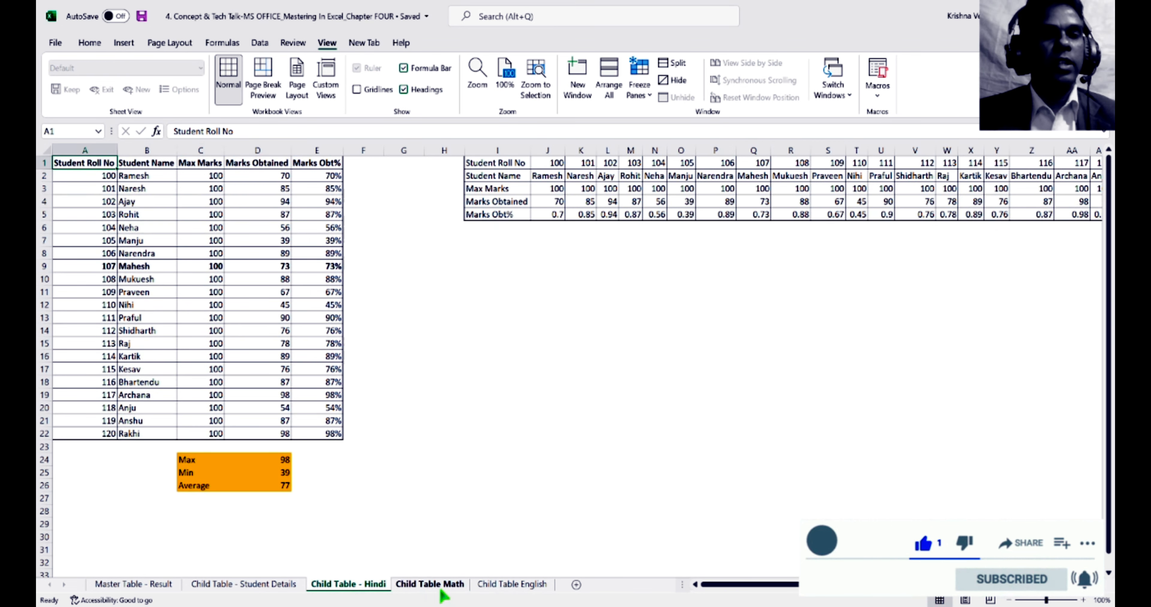
left_click(441, 591)
left_click(514, 588)
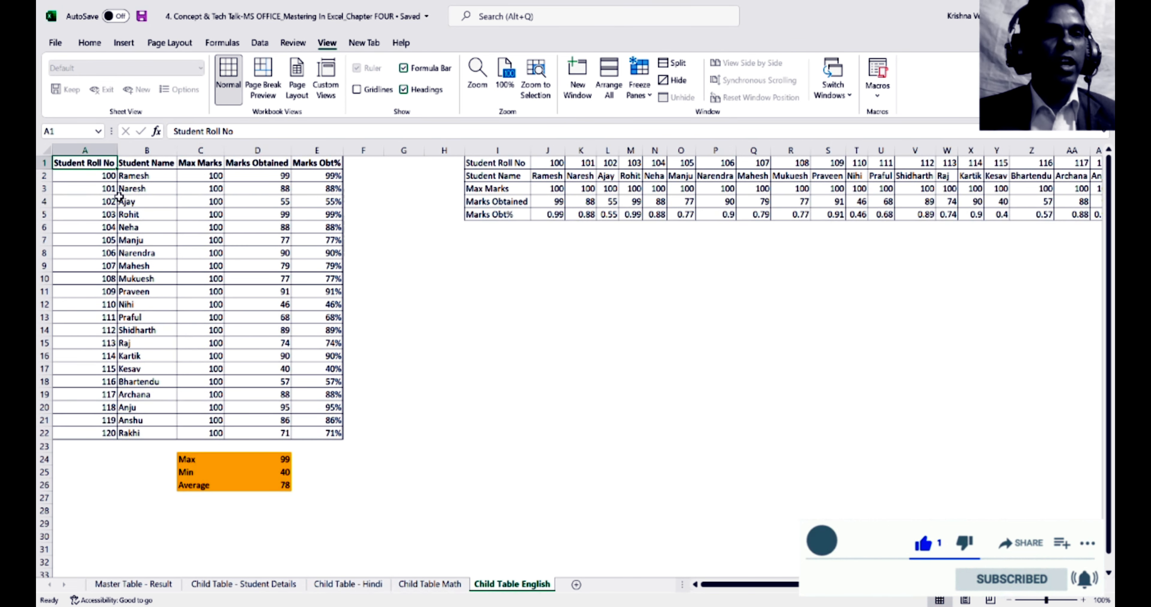
left_click_drag(104, 151, 310, 152)
left_click(311, 153)
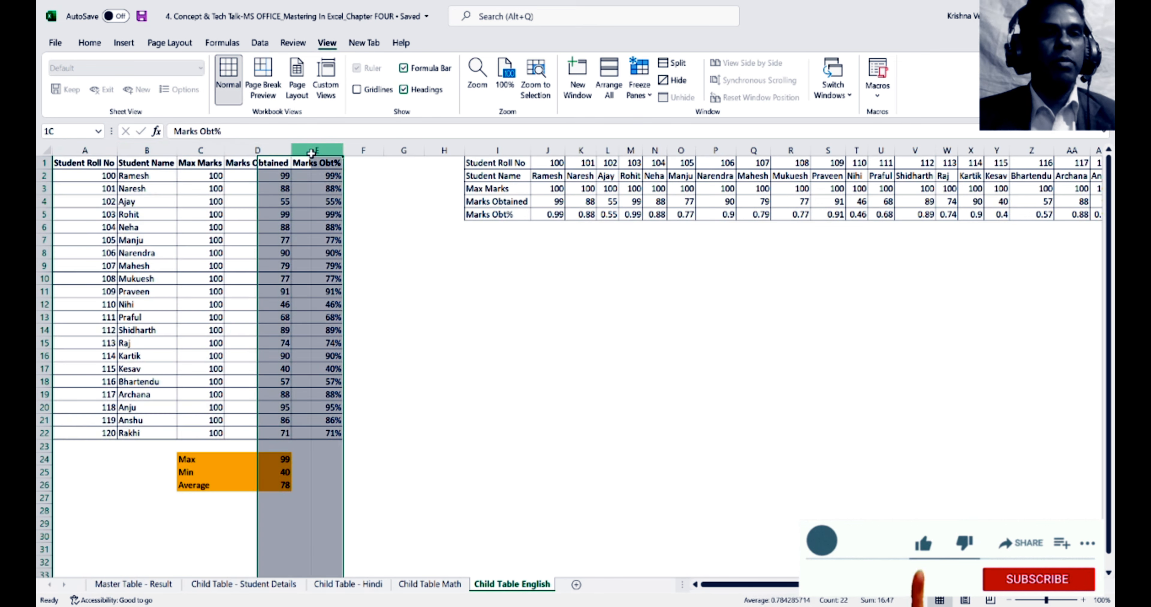
Open the Master Table - Result sheet and highlight its result fields across columns A to E.
left_click(134, 585)
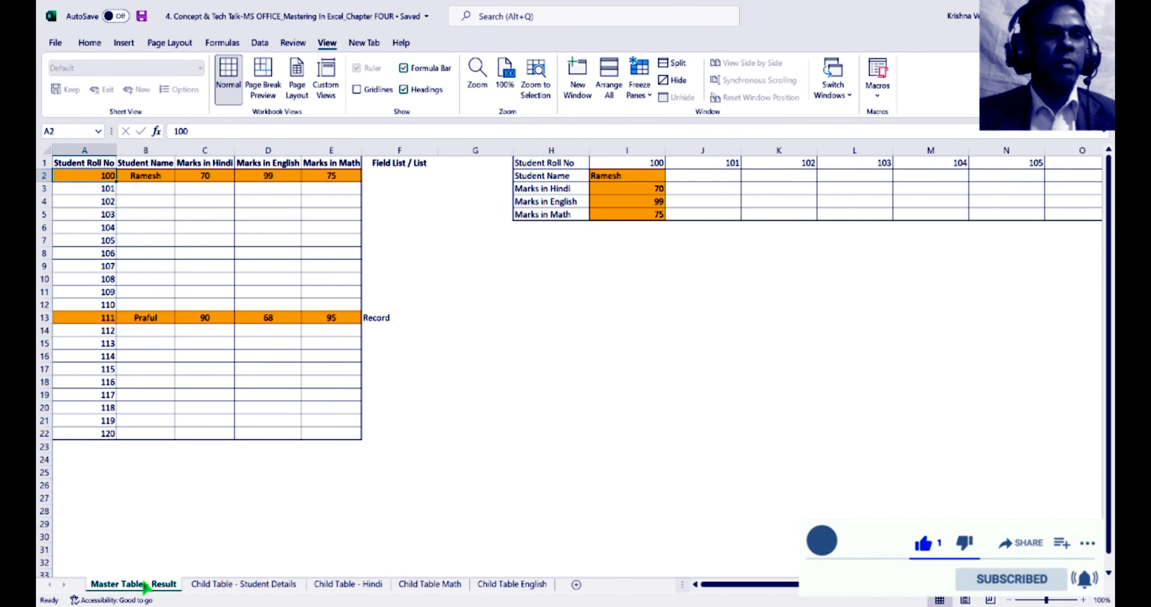
left_click_drag(83, 151, 346, 187)
left_click(345, 188)
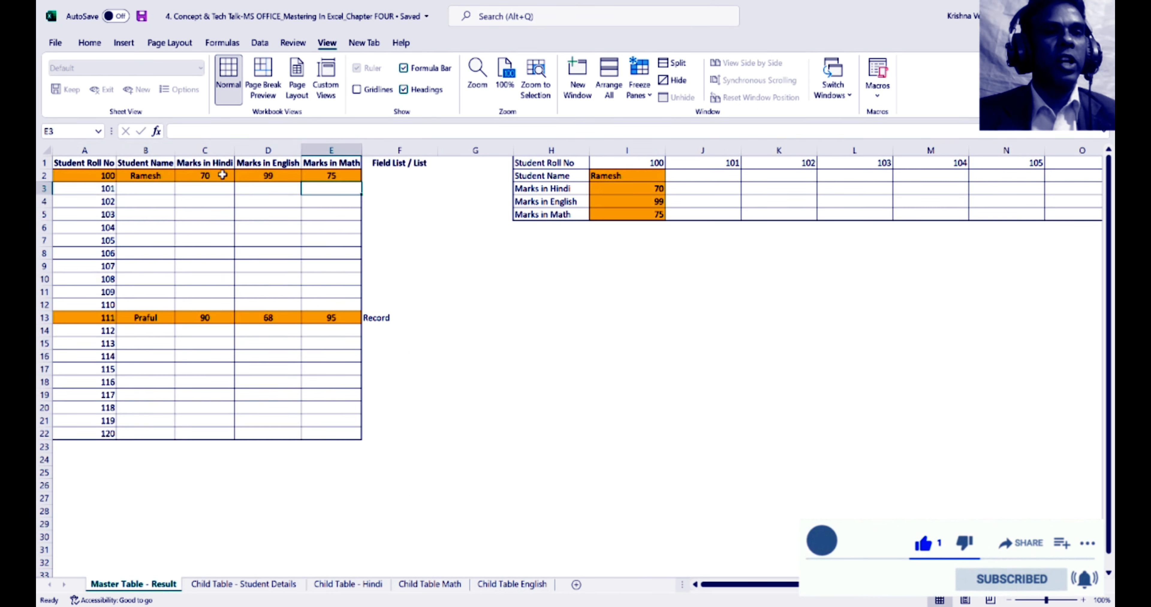
Select B2 in the master table to view the Student Name VLOOKUP formula for roll number 100.
left_click(185, 183)
key("Left")
key("Up")
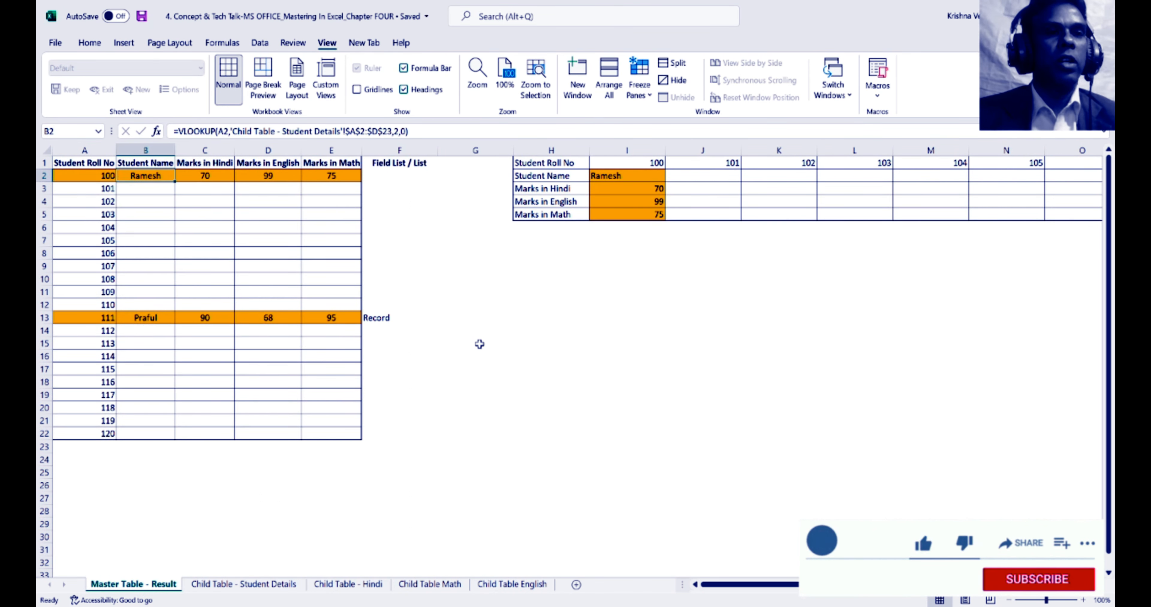
Review the Student Name and marks values of roll number 100 across B2 to E2.
key("Right")
key("Right")
key("Right")
key("Left")
key("Left")
key("Left")
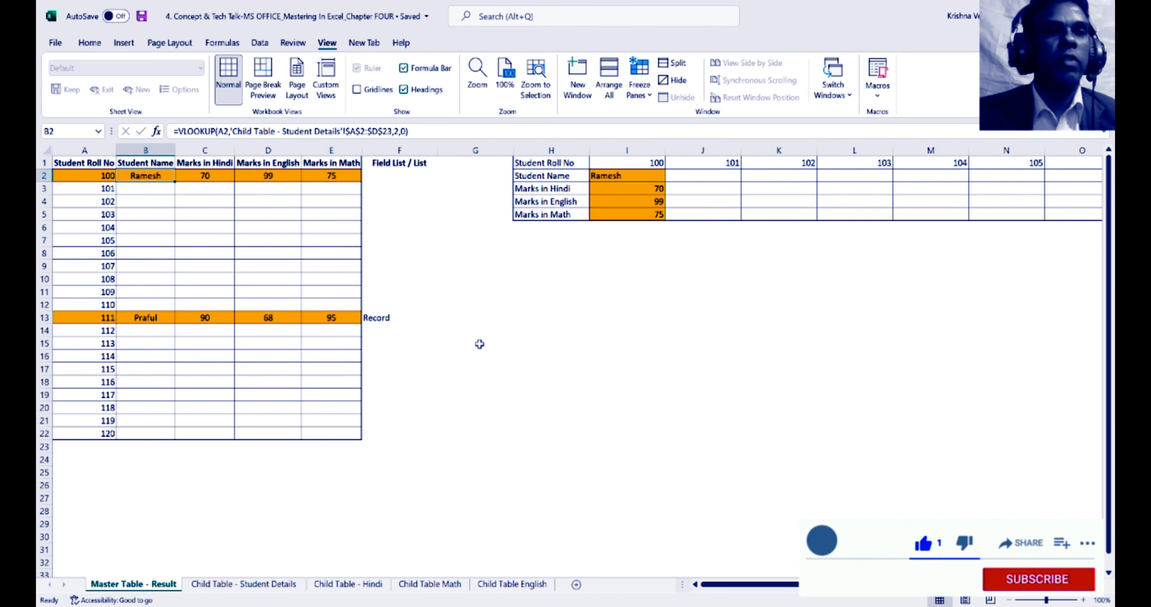
Review the Student Name column of the vertical master table between its header and row 13.
key("Down")
key("Up")
key("Down")
key("Down")
key("Down")
key("Down")
key("Down")
key("Down")
key("Down")
key("Down")
key("Down")
key("Down")
key("Down")
key("Down")
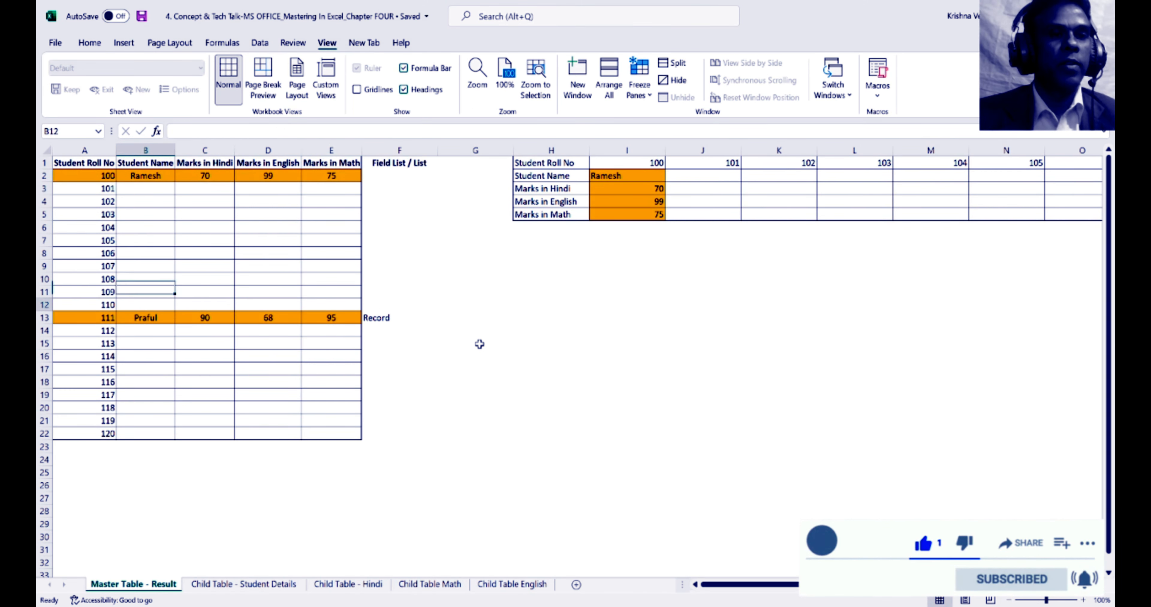
key("Up")
key("Up")
key("Up")
key("Up")
key("Up")
key("Up")
key("Up")
key("Up")
key("Up")
key("Up")
key("Up")
key("Up")
key("Up")
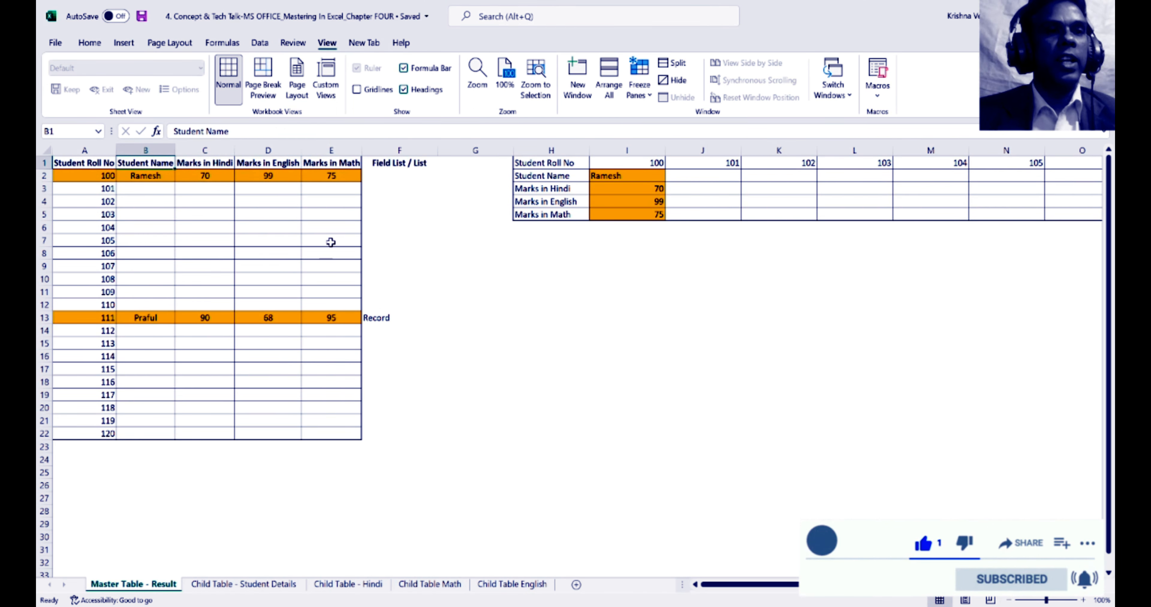
Enter the note "Vertically Aligned Table" in A25, below the master table.
left_click_drag(122, 158, 113, 469)
left_click(109, 472)
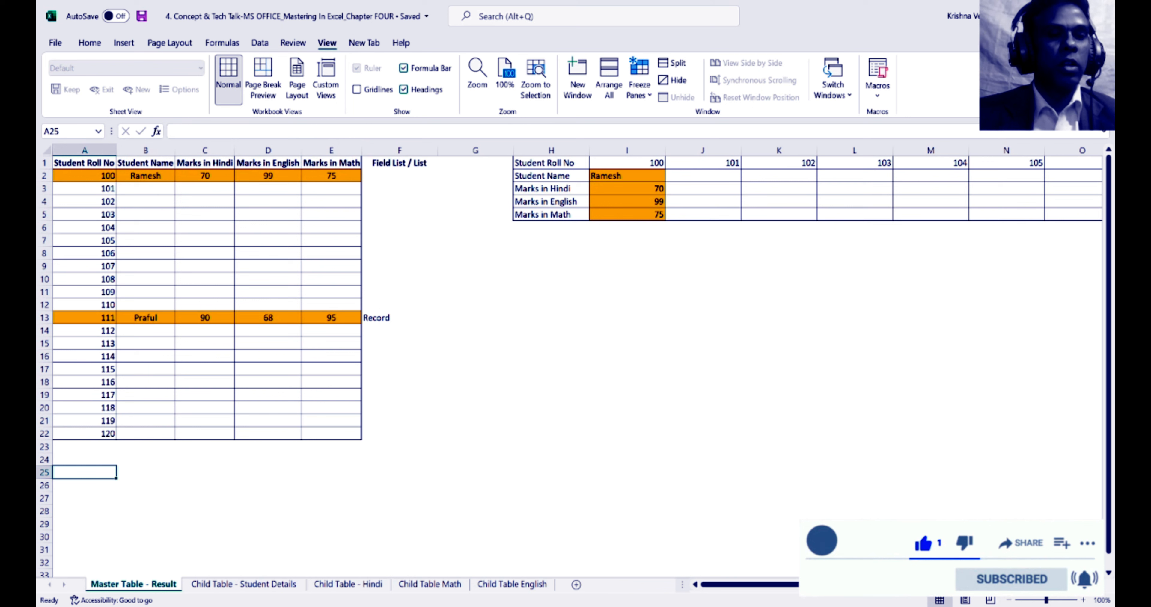
type("VLo")
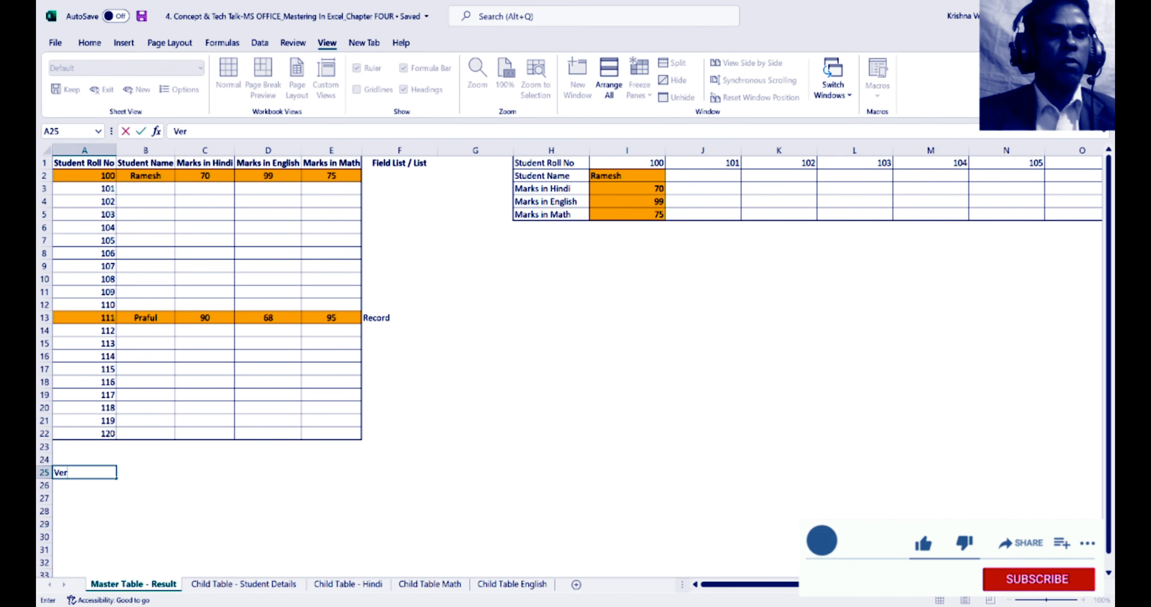
type("tia")
type("ically Aligned Table")
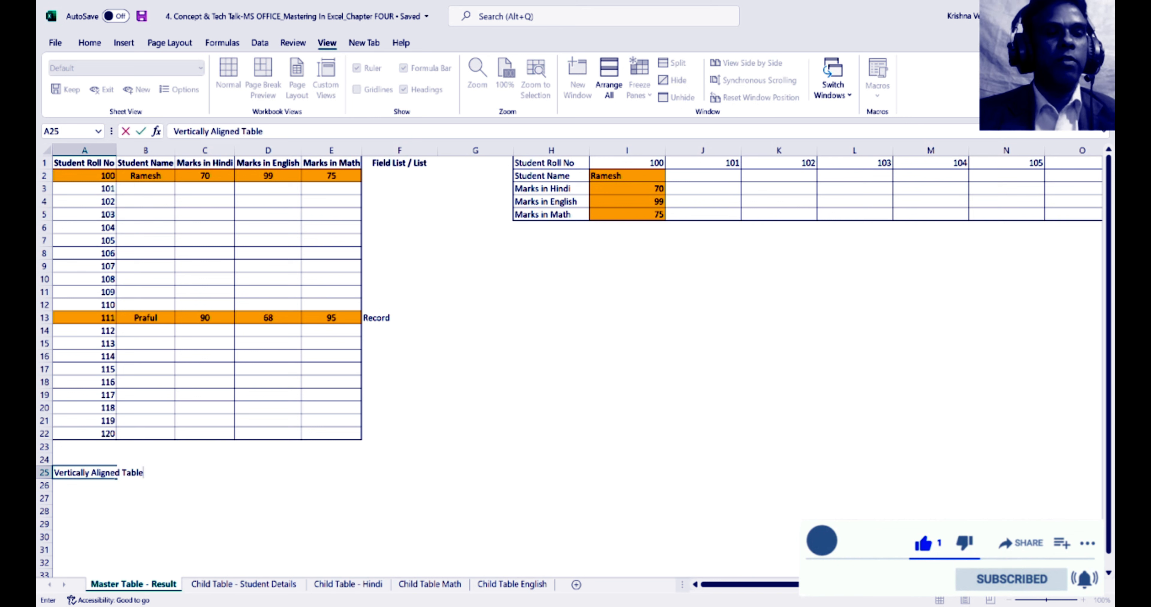
key("Return")
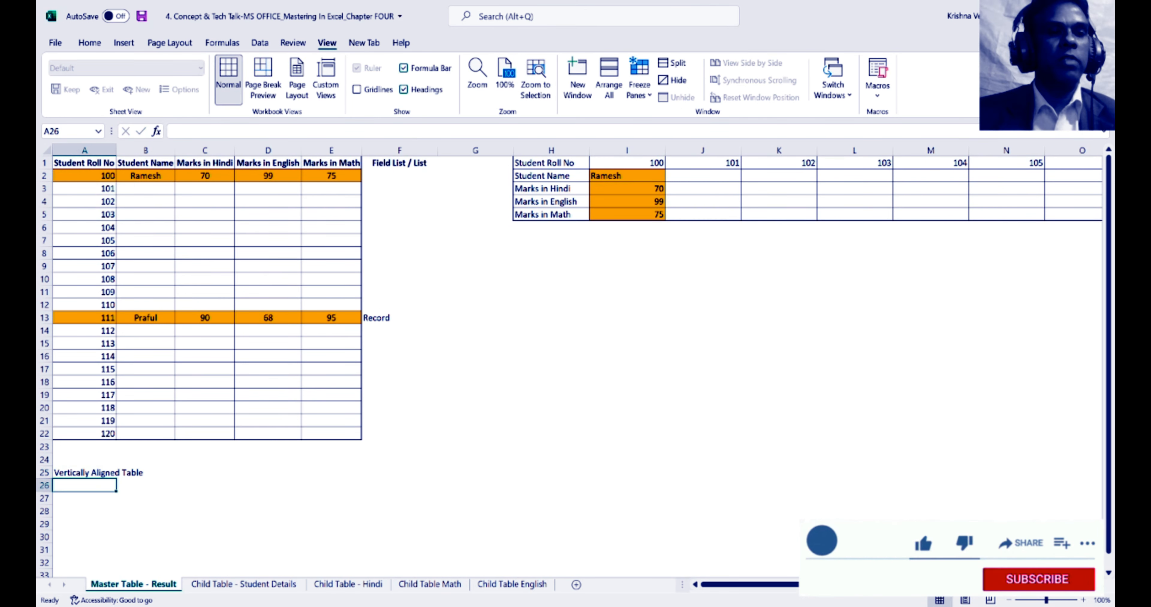
Add the note "Vlookup to pickup values from child table" in A26.
type("Vlookup")
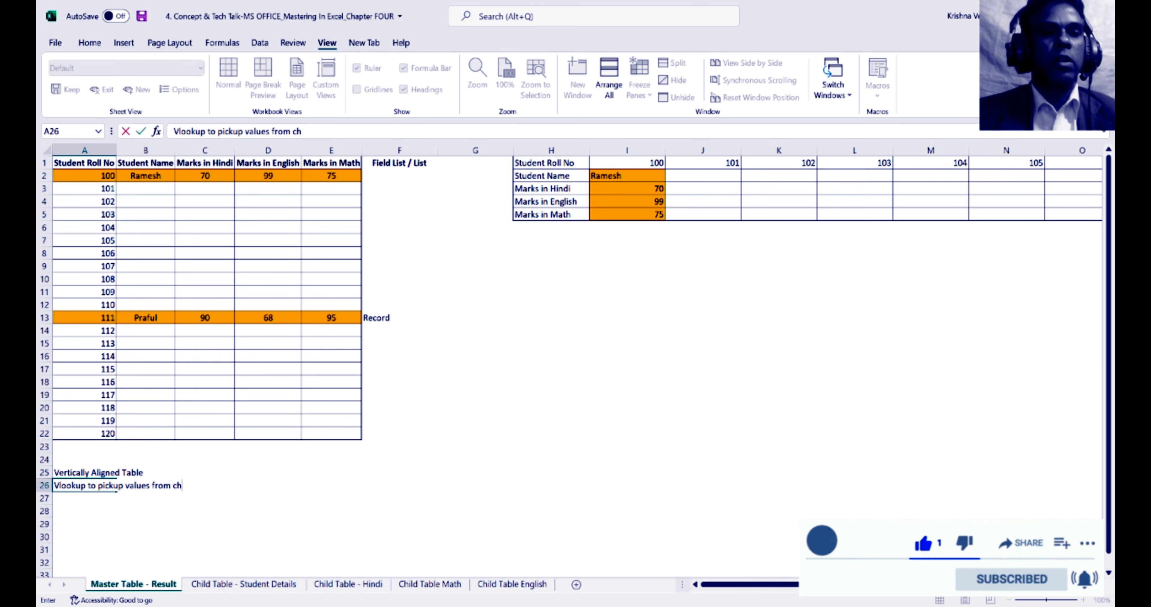
type("to pickup values from child r")
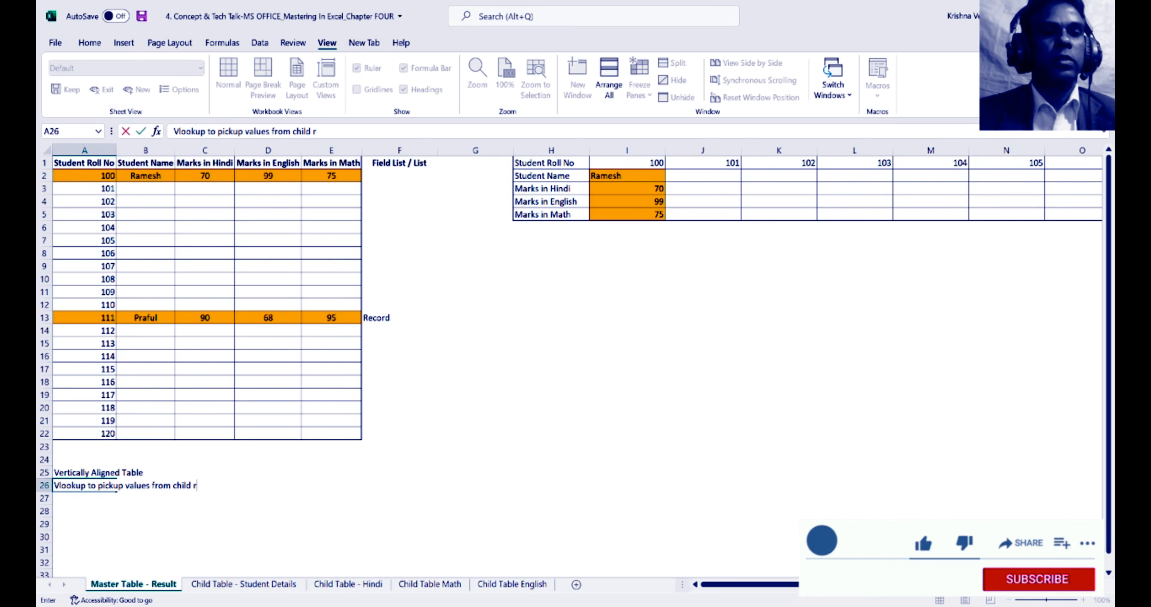
type("tabble")
key("Return")
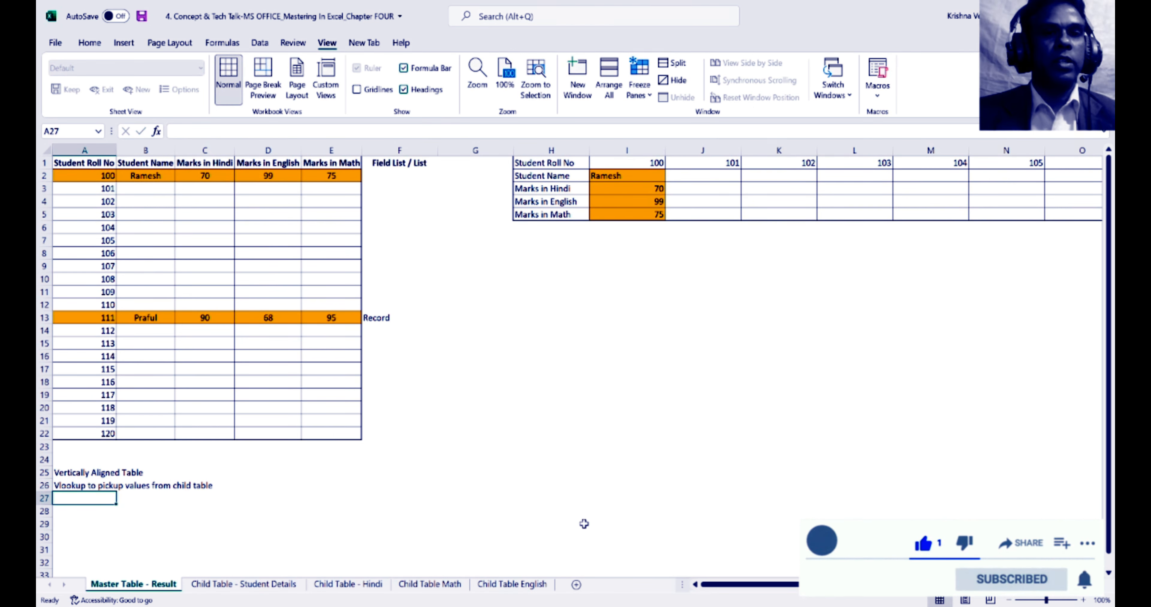
Examine the horizontal table's Student Roll No row and the field labels in column H, ending on H9 beneath it.
left_click(590, 203)
key("Up")
key("Up")
key("Up")
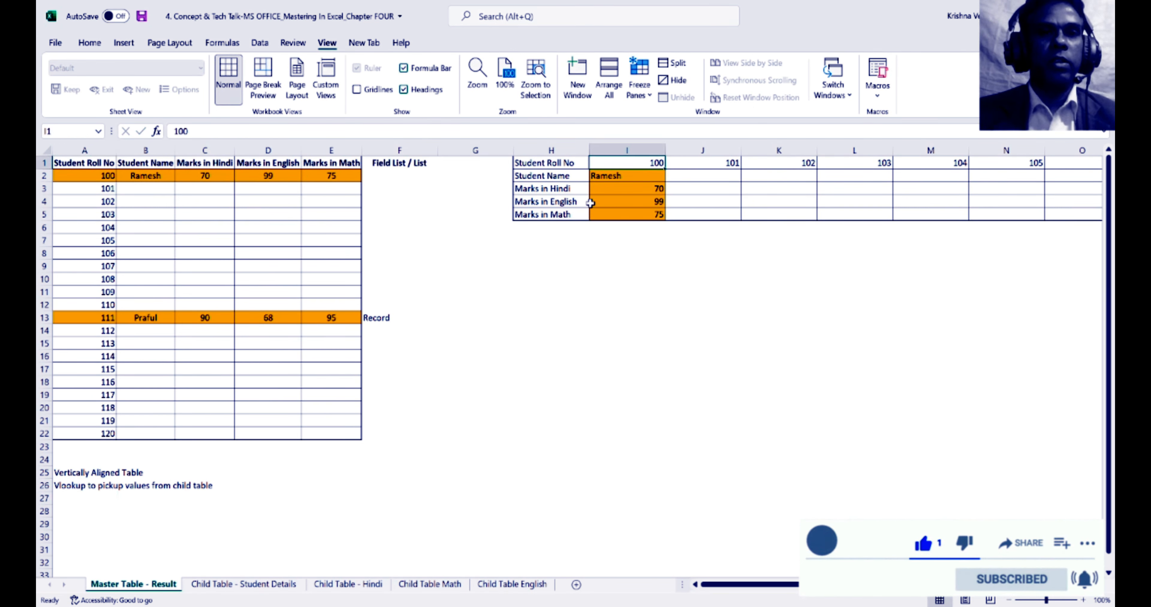
left_click(222, 159)
left_click(519, 165)
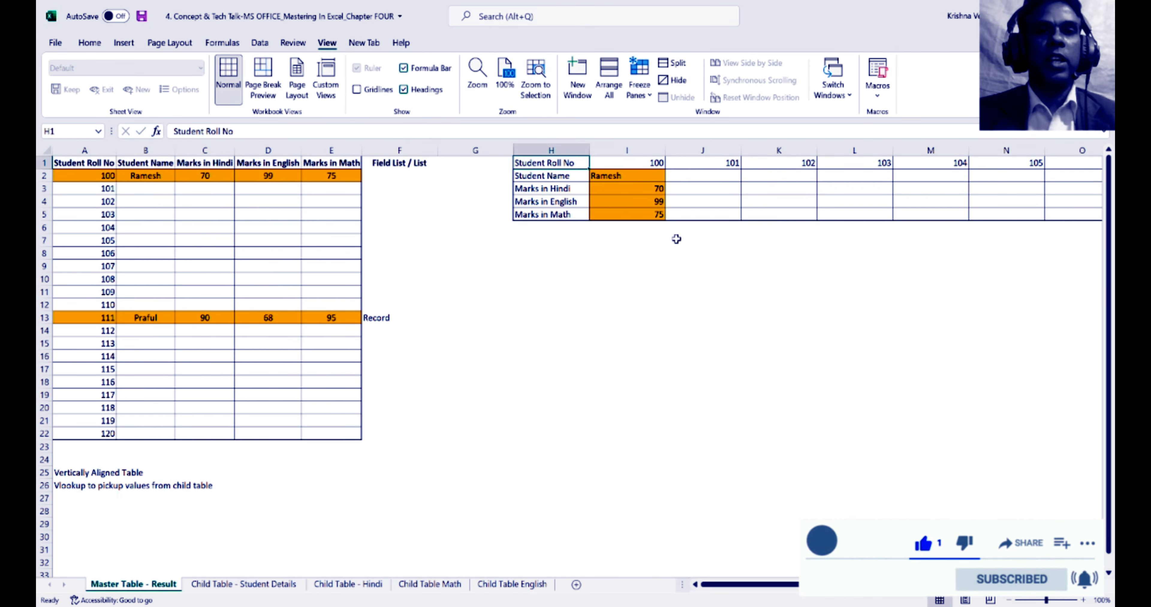
key("Right")
key("Right")
key("Left")
key("Left")
key("Down")
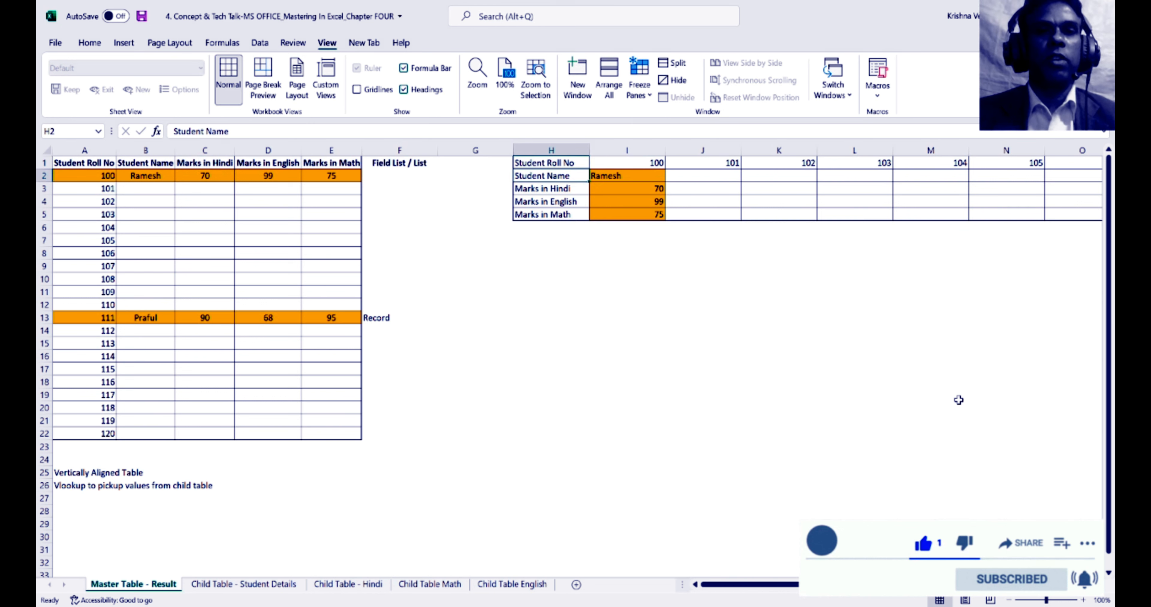
key("Down")
key("Down")
key("Down")
key("Down")
key("Down")
key("Down")
key("Down")
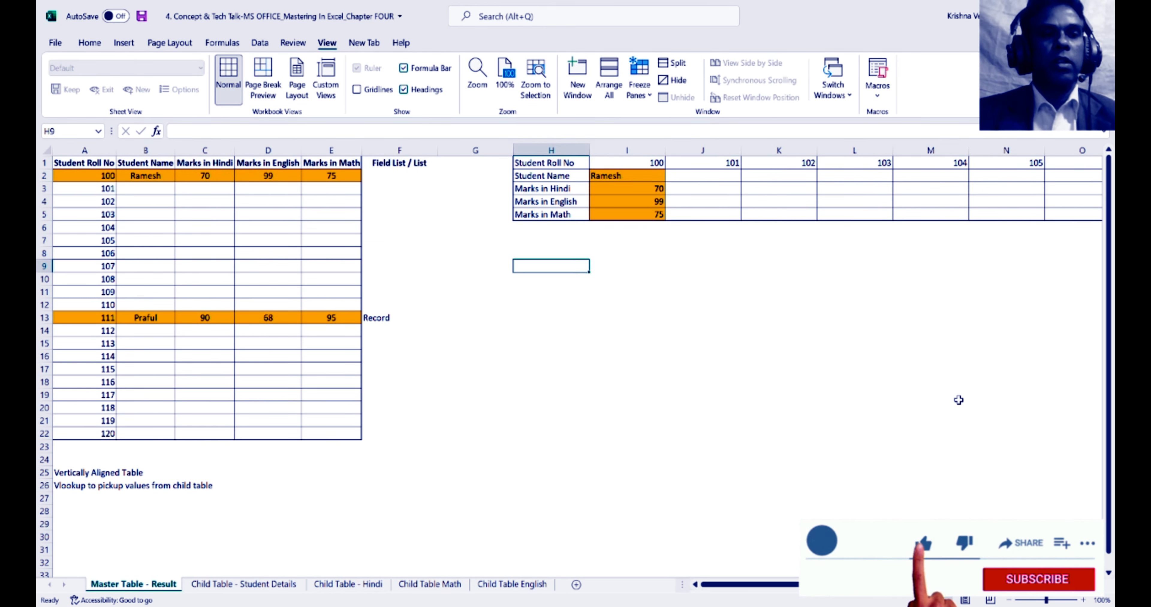
Copy the two notes in A25:A26 to H9, below the horizontal table.
left_click(104, 472)
key("shift+Down")
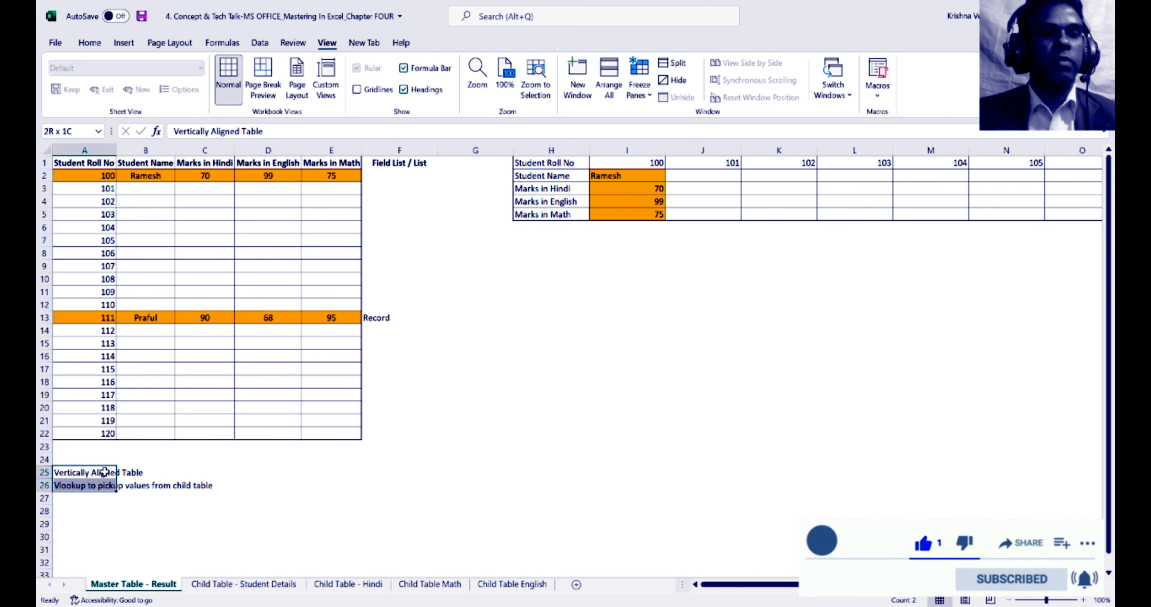
key("ctrl+c")
left_click(539, 263)
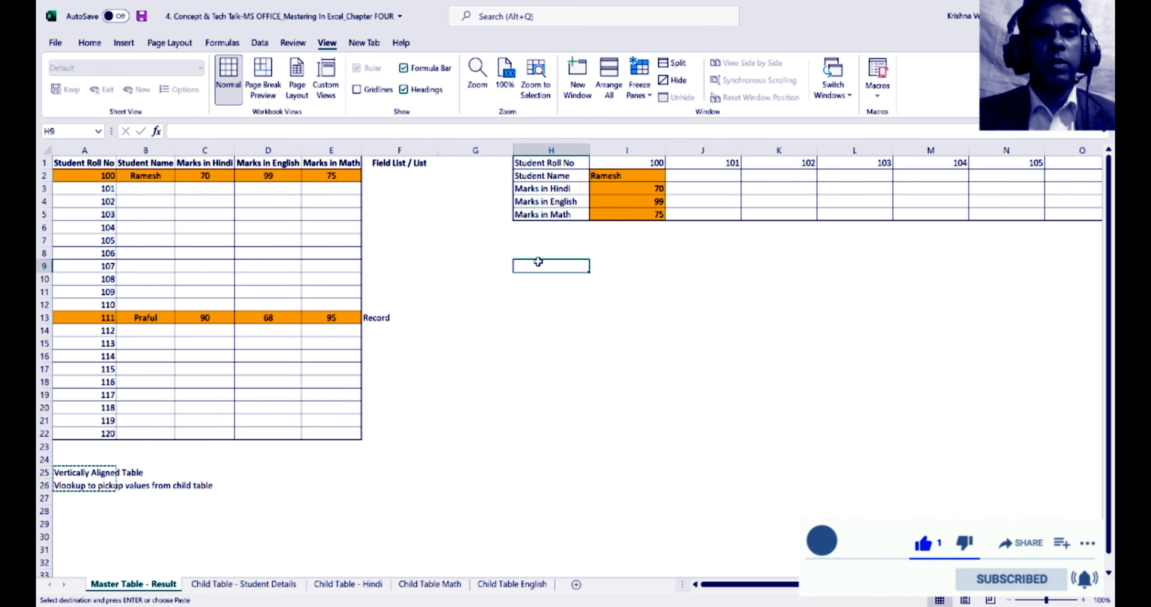
key("ctrl+v")
Change the copied note in H9 to "HOrizontally Aligned Table".
key("F2")
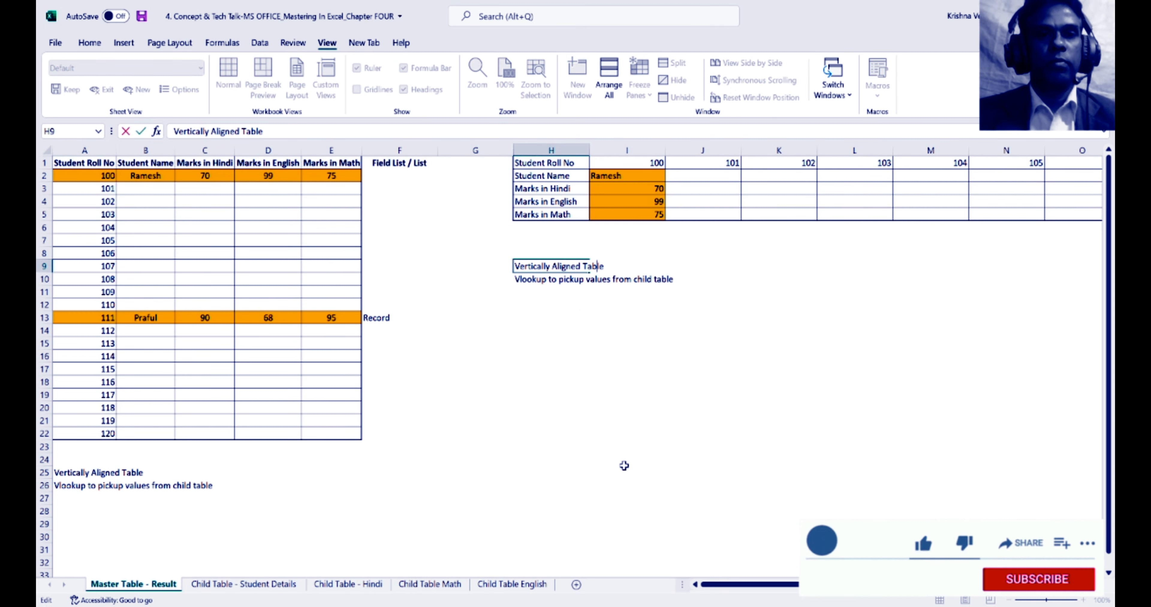
key("Left")
key("Left")
key("Left")
key("Left")
key("Left")
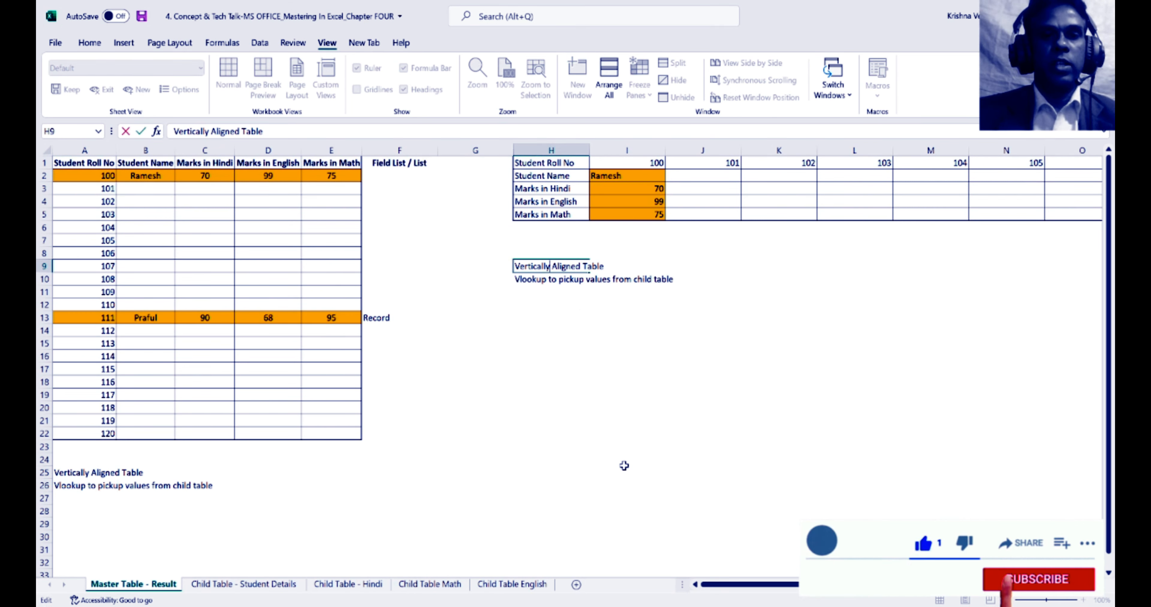
key("BackSpace")
key("BackSpace")
key("BackSpace")
key("BackSpace")
key("BackSpace")
key("BackSpace")
key("BackSpace")
key("BackSpace")
key("BackSpace")
key("BackSpace")
type("HOri")
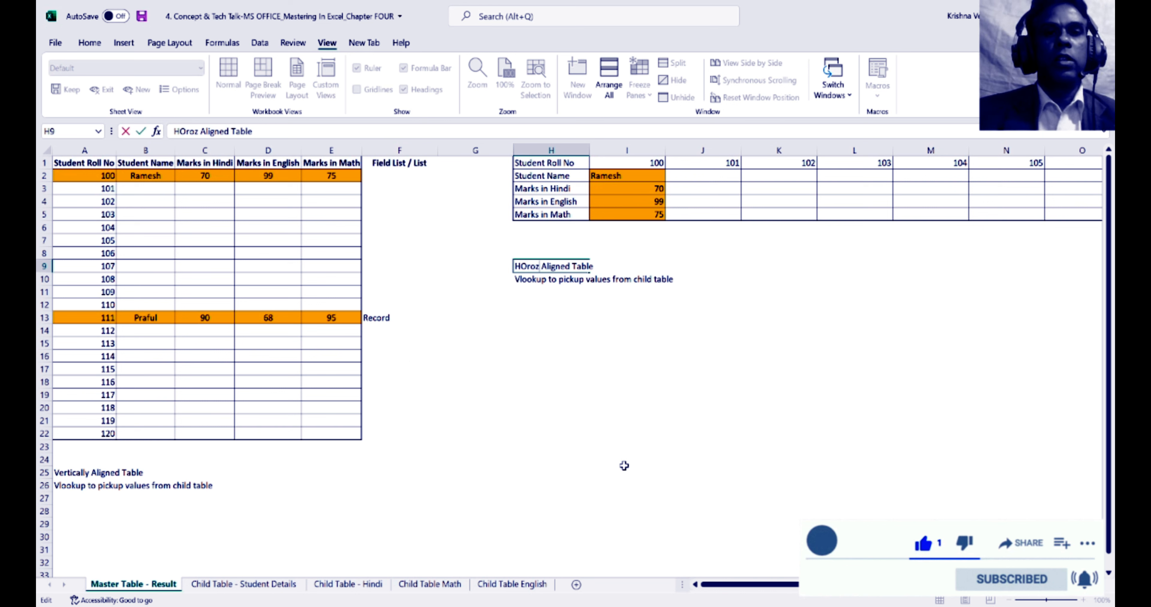
type("zon")
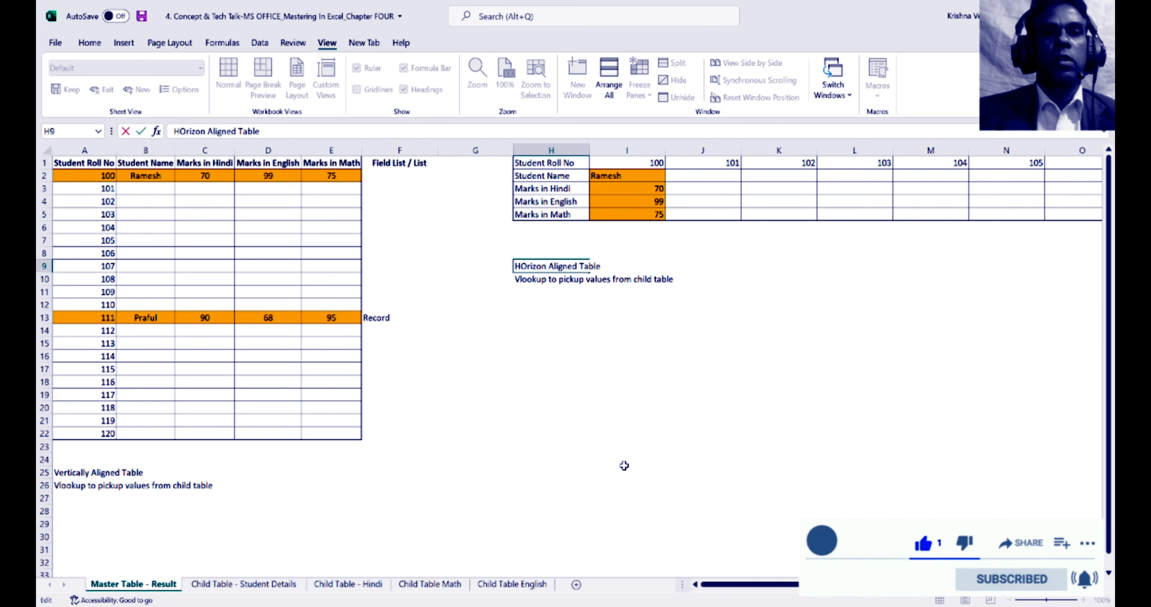
type("tally")
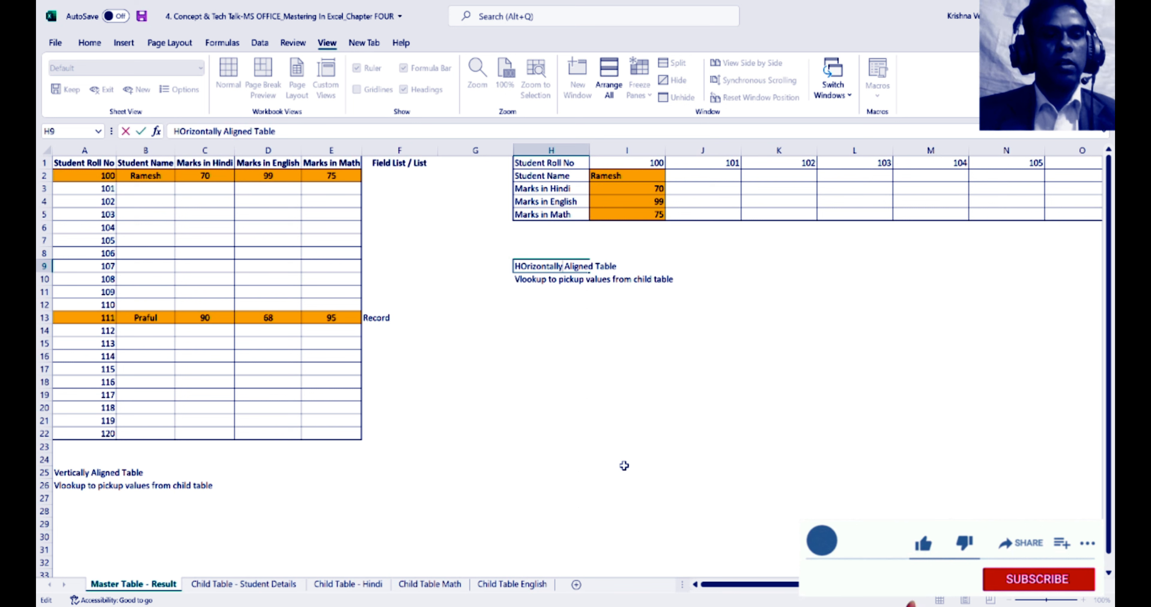
key("ctrl+Return")
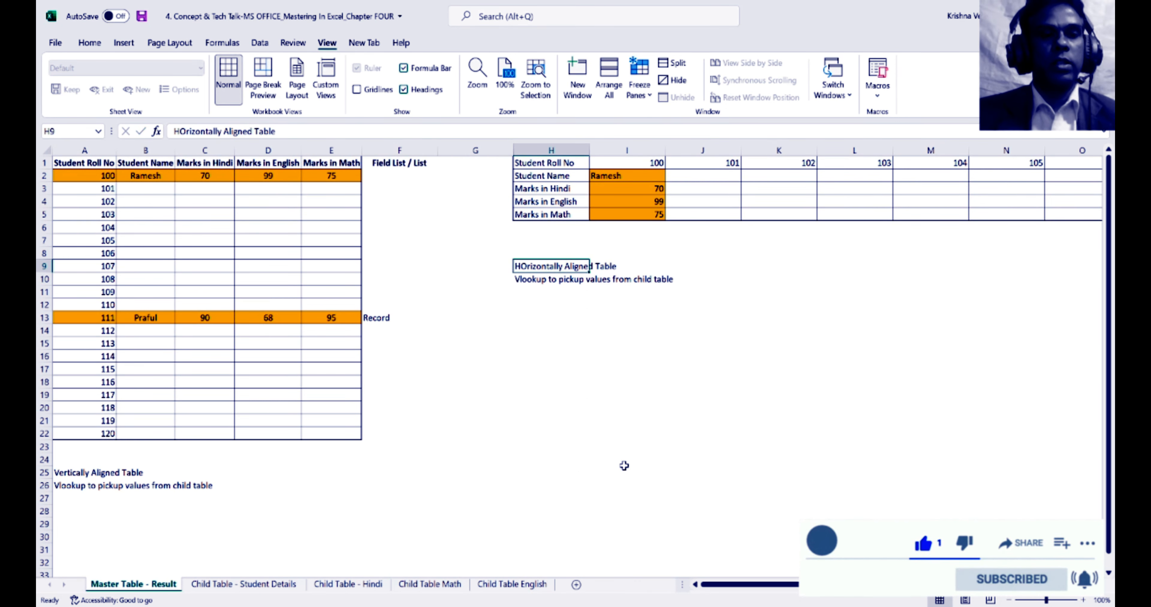
Change the H10 note to "HOrizontally to pickup values from child table" and widen column H to fit its text.
key("F2")
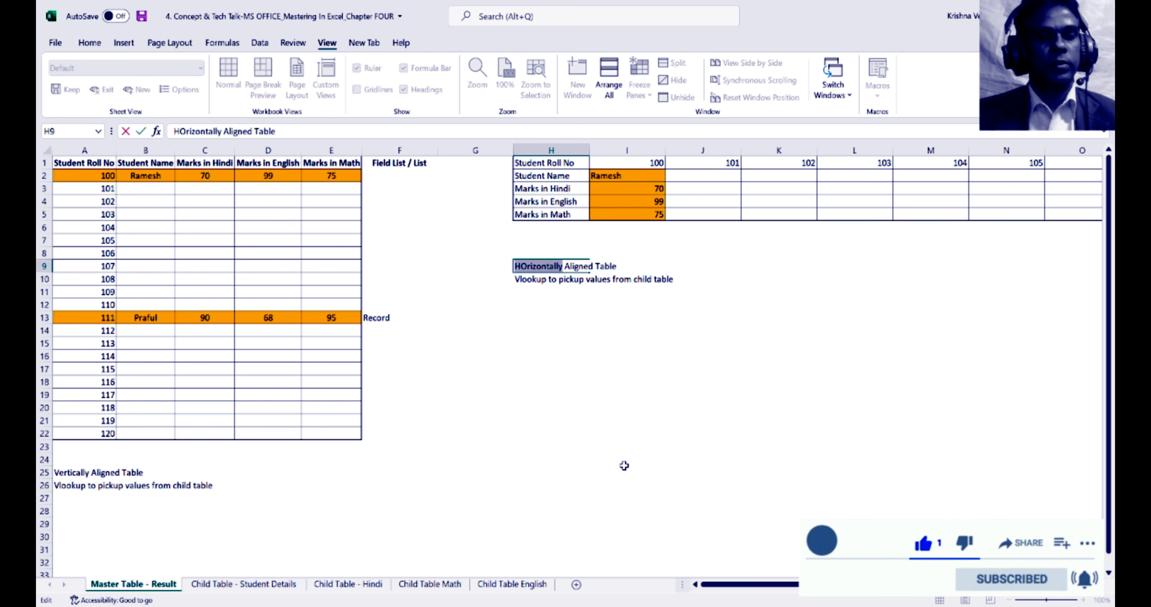
key("Return")
key("F2")
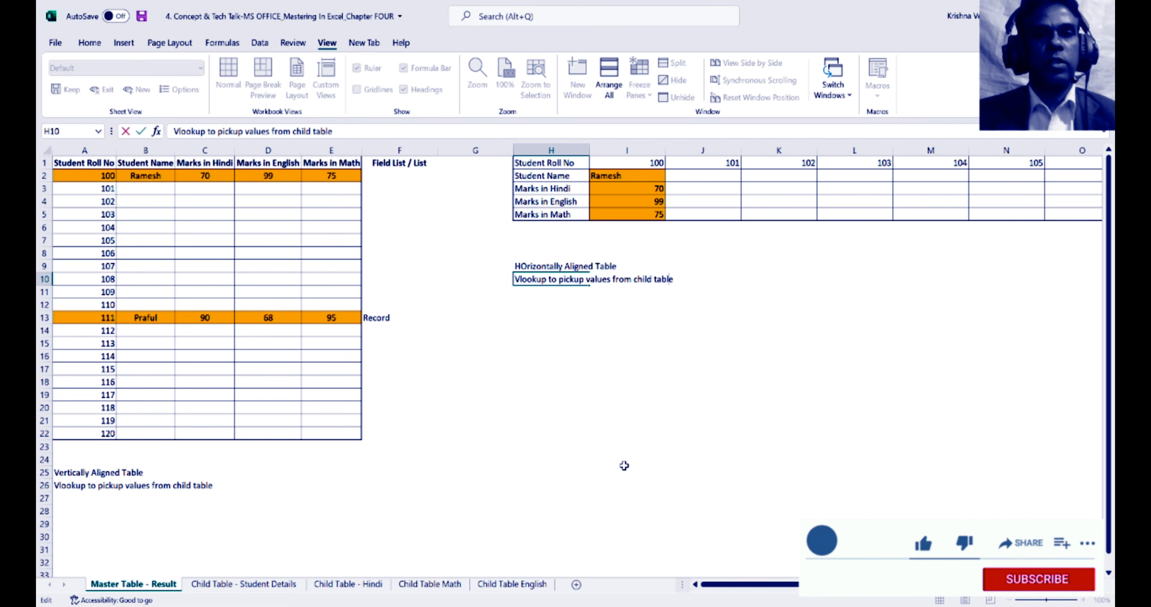
key("ctrl+Left")
key("ctrl+Left")
key("ctrl+Left")
key("BackSpace")
key("BackSpace")
key("BackSpace")
key("BackSpace")
key("BackSpace")
key("BackSpace")
key("BackSpace")
key("BackSpace")
type("HOrizontally")
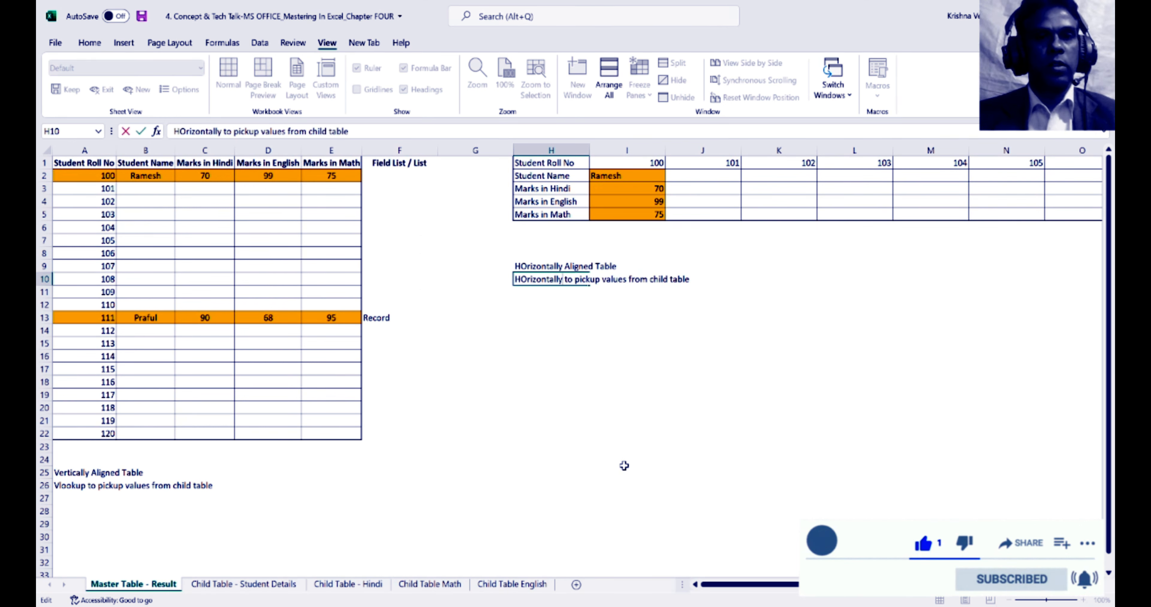
key("Return")
key("Up")
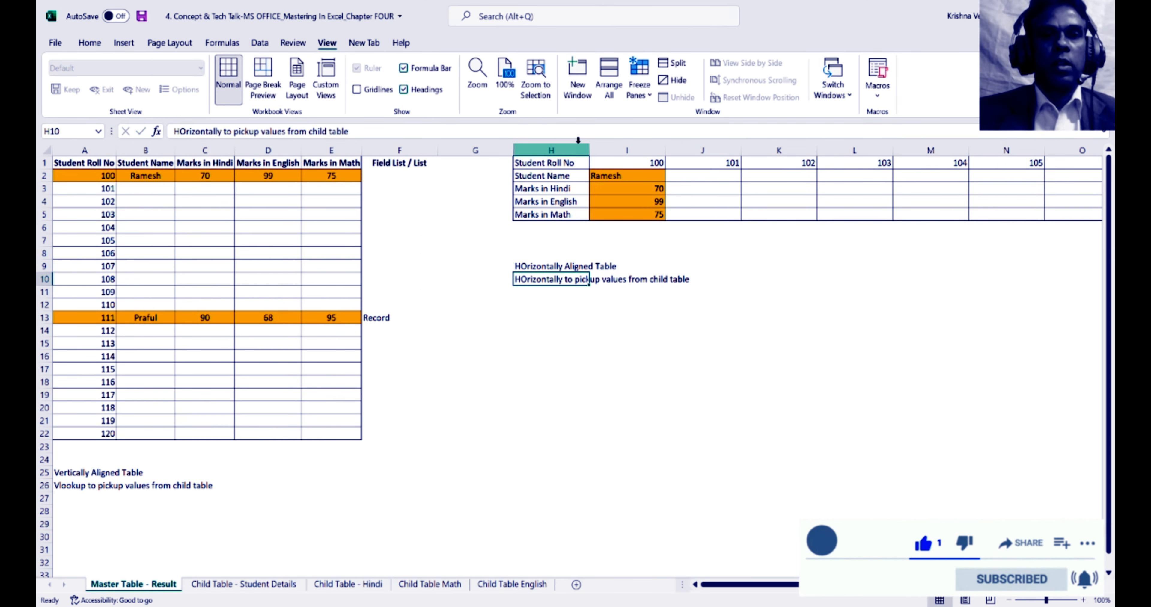
double_click(586, 147)
left_click(554, 174)
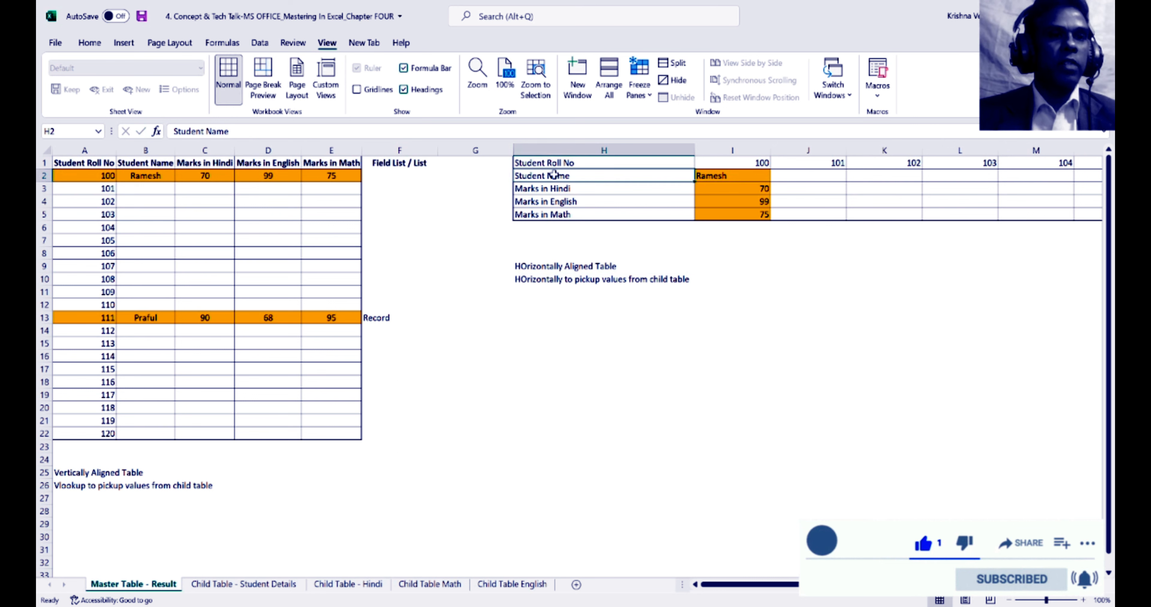
Highlight the vertical roll number list in column A, and select the horizontal roll number row H1:O1 for comparison.
left_click(84, 151)
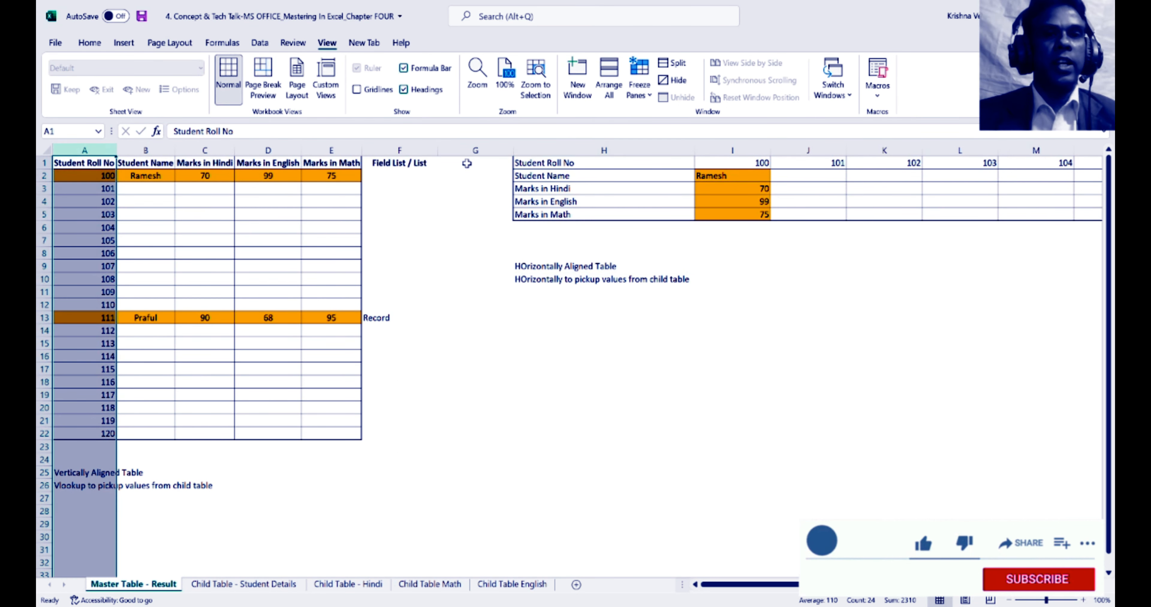
left_click(566, 162)
key("shift+Right")
key("shift+Right")
key("shift+Right")
key("shift+Right")
key("shift+Right")
key("shift+Right")
key("shift+Right")
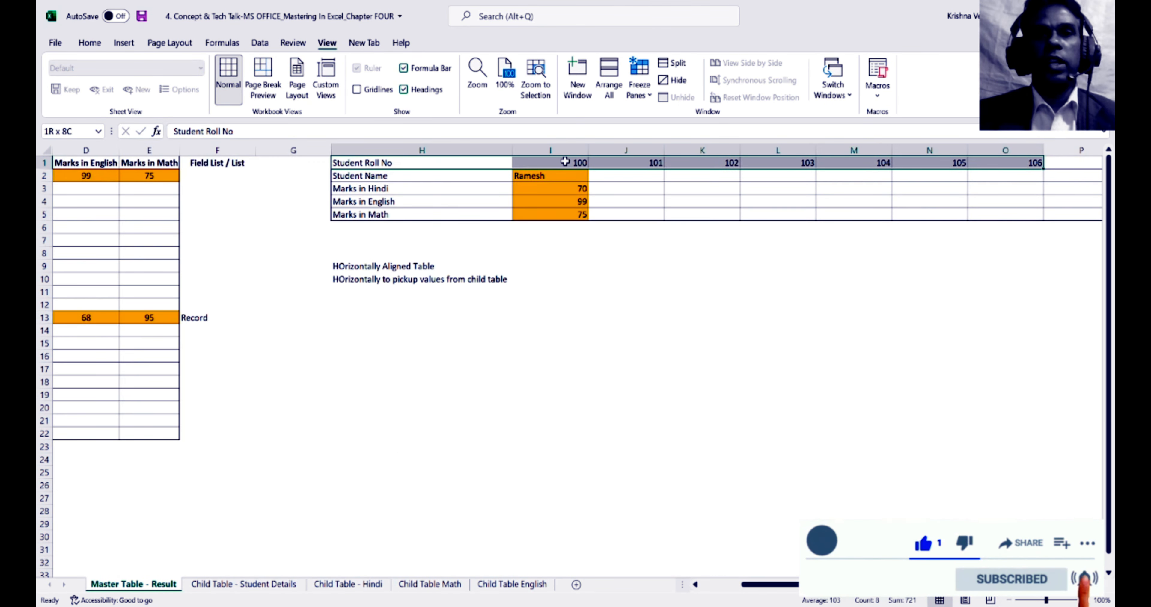
Highlight the horizontal table's field labels in column H and its student record columns I and J.
key("Left")
key("Down")
key("Right")
key("Up")
key("Down")
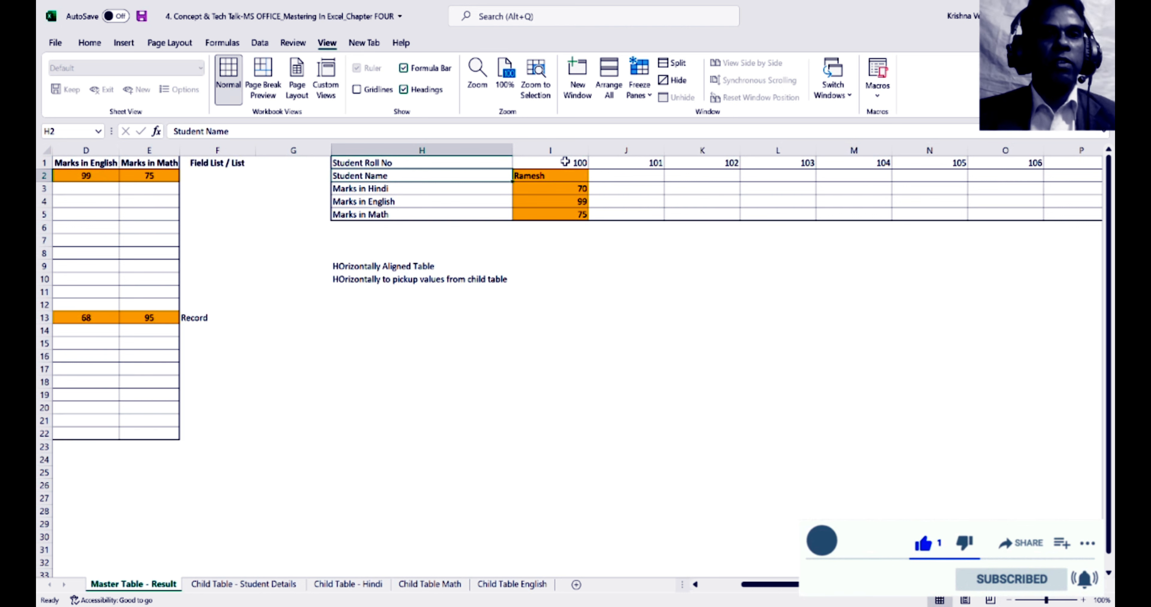
key("shift+Down")
key("shift+Down")
left_click(455, 151)
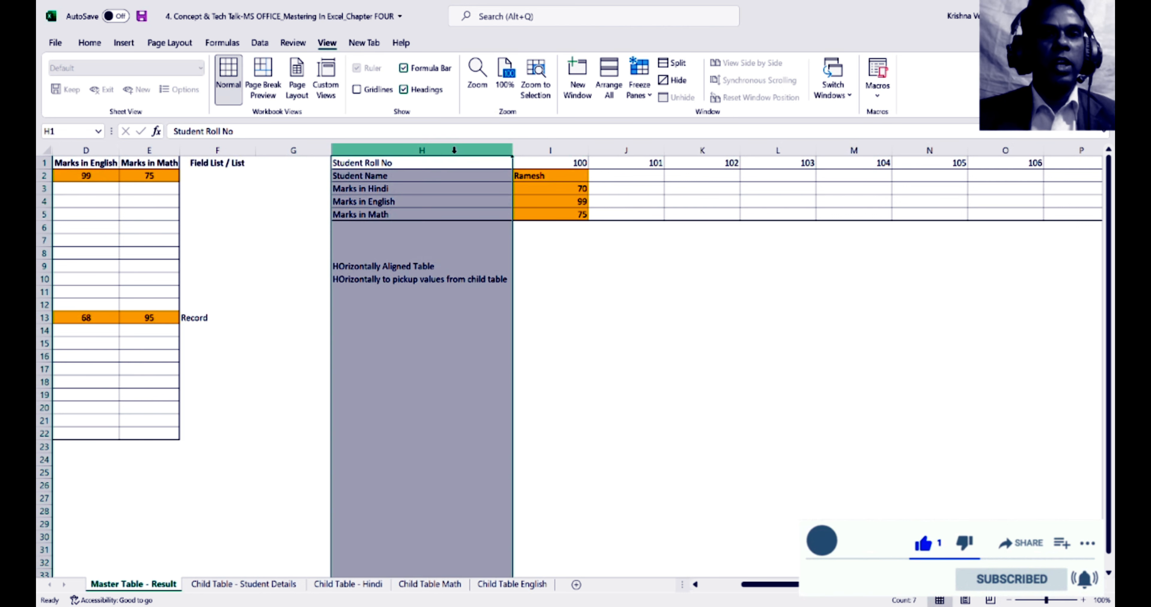
left_click(572, 153)
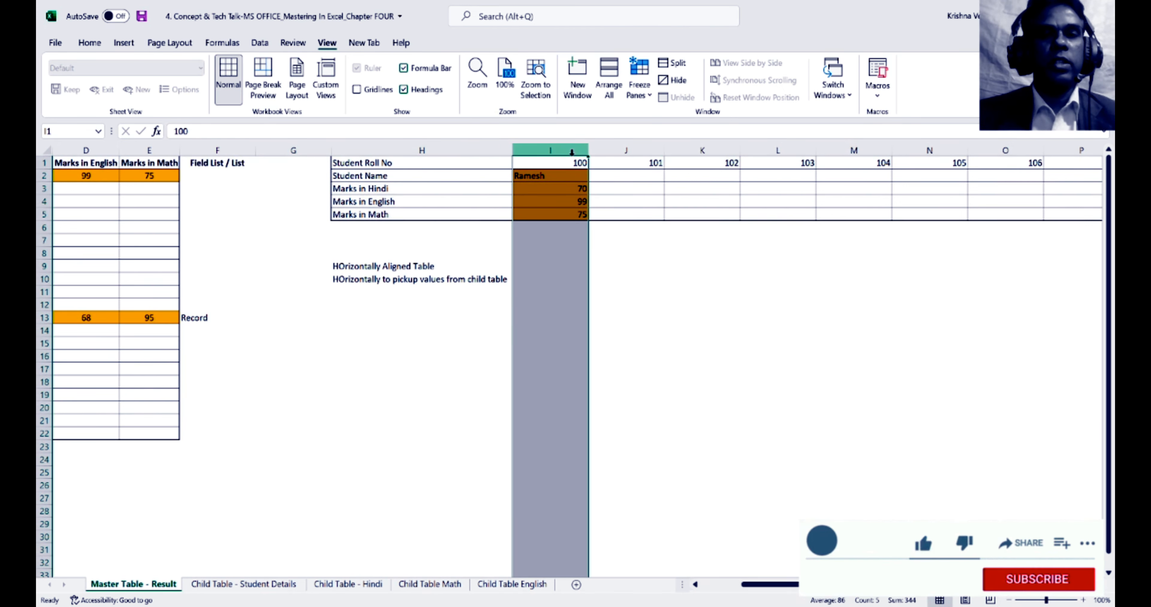
left_click(611, 151)
left_click(565, 150)
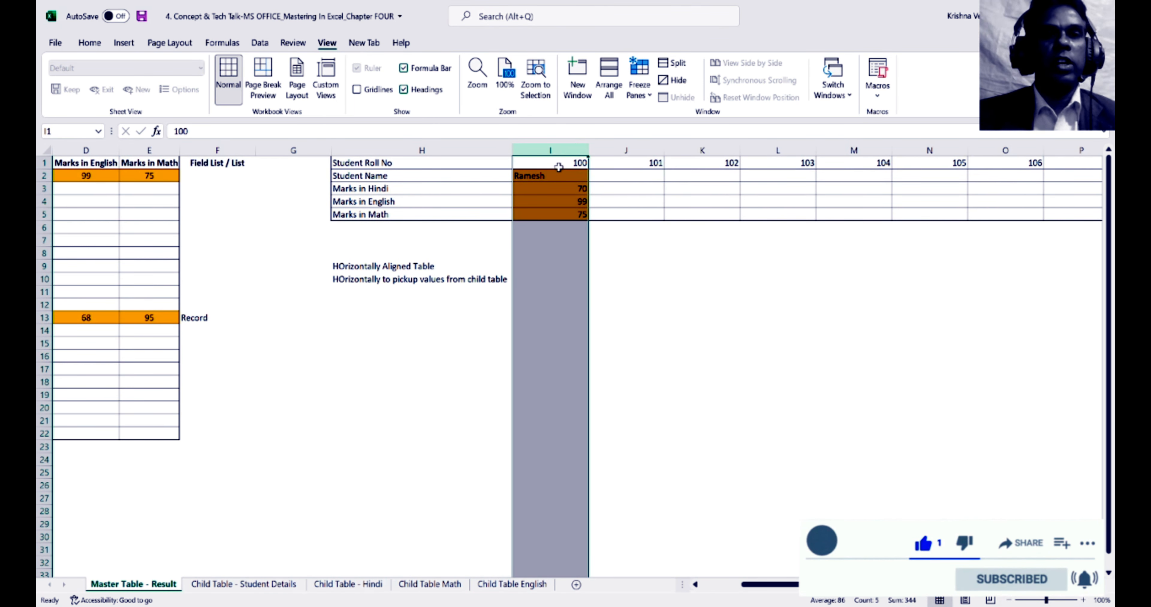
Follow the horizontal table's roll numbers along row 1 from I1 to U1.
left_click(563, 164)
key("Right")
key("Right")
key("Right")
key("Right")
key("Right")
key("Right")
key("Right")
key("Right")
key("Right")
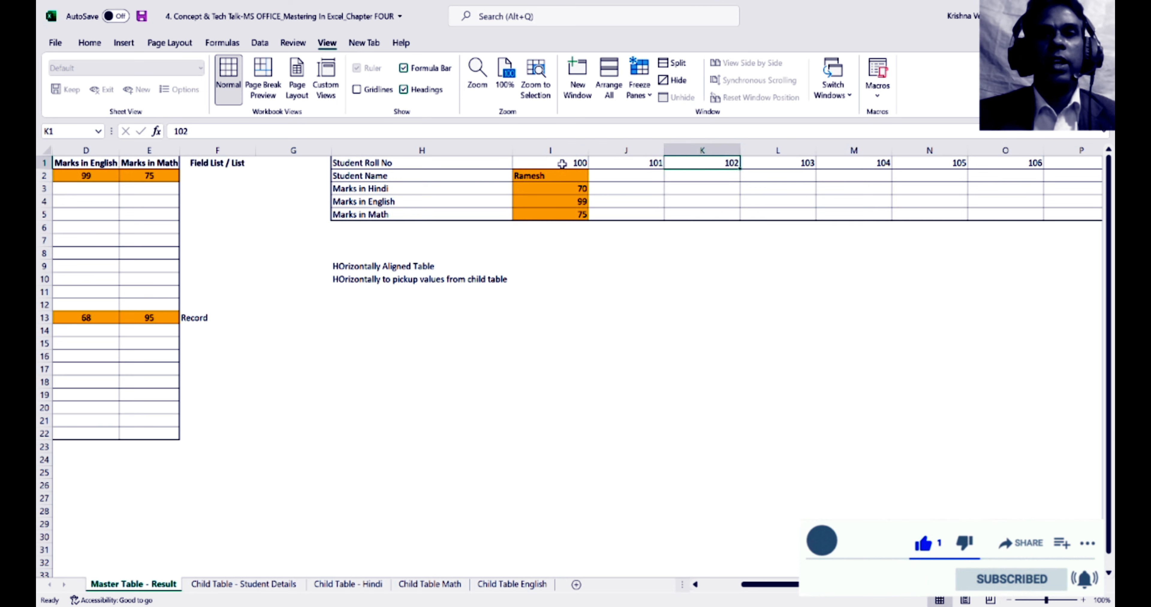
key("Right")
key("Right")
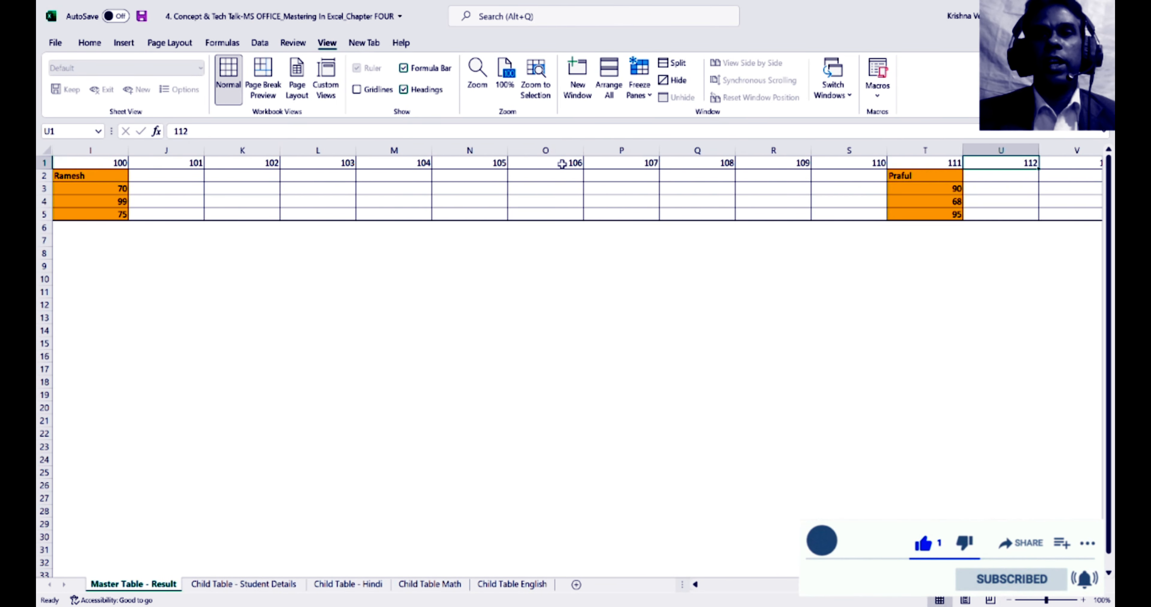
Examine the horizontal table's roll number 111 column and its HLOOKUP formulas in T2:T5.
key("Down")
key("Up")
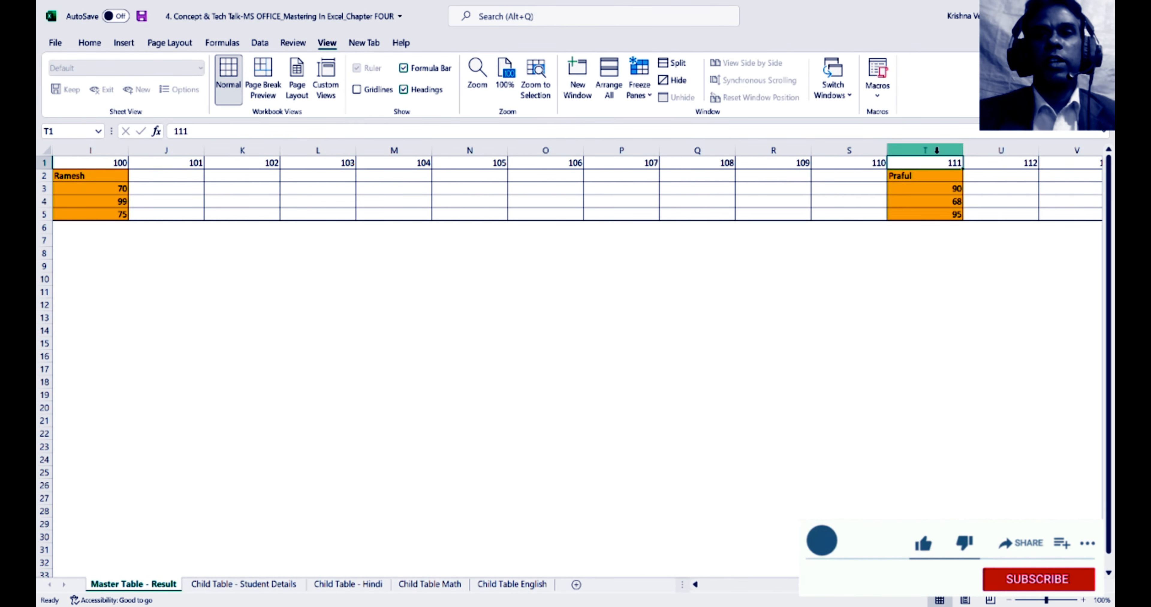
left_click(937, 152)
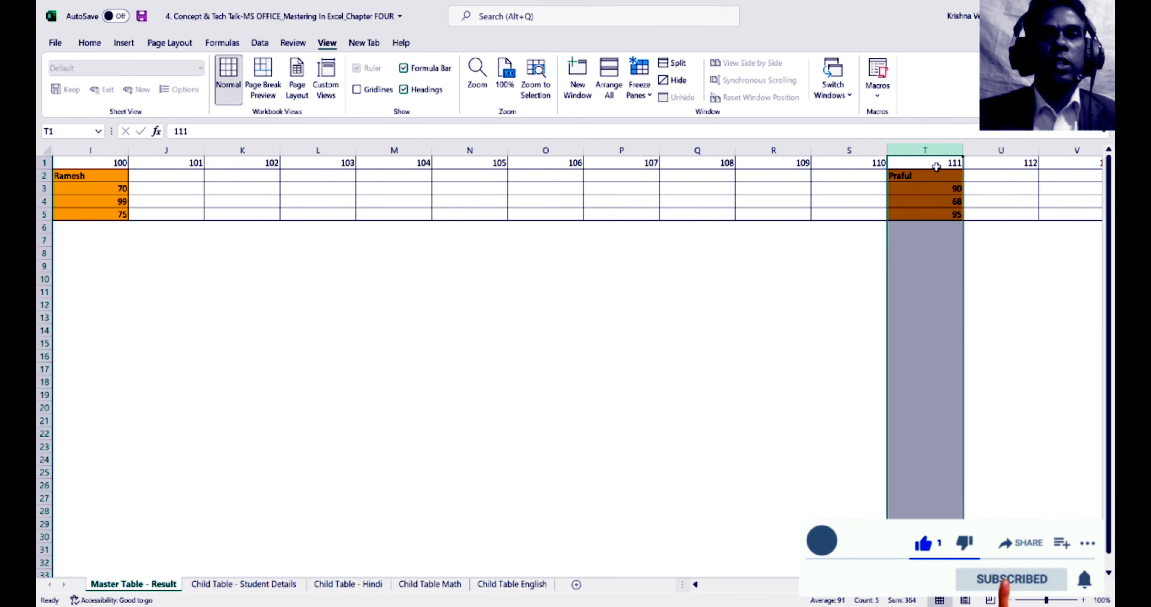
left_click(936, 164)
left_click(931, 180)
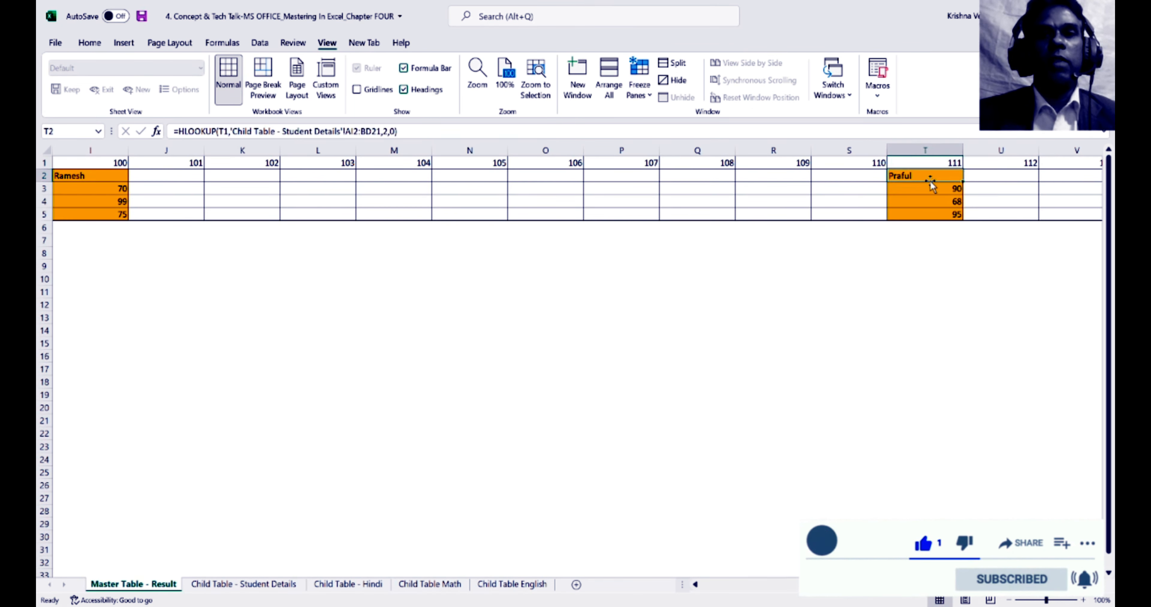
key("Down")
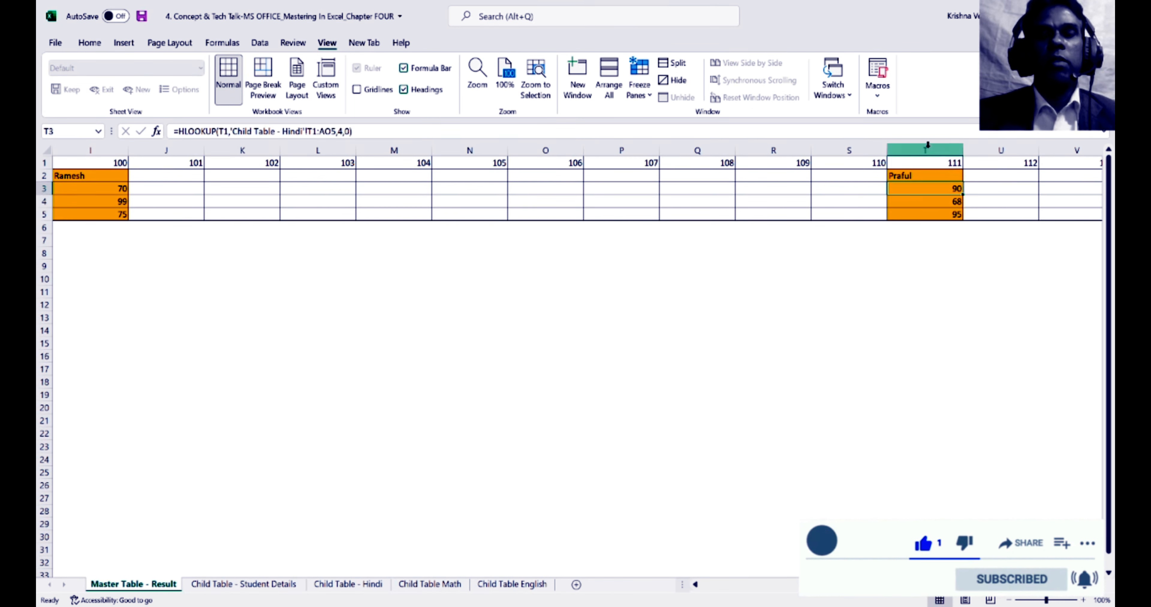
key("Down")
key("Down")
key("Up")
key("Up")
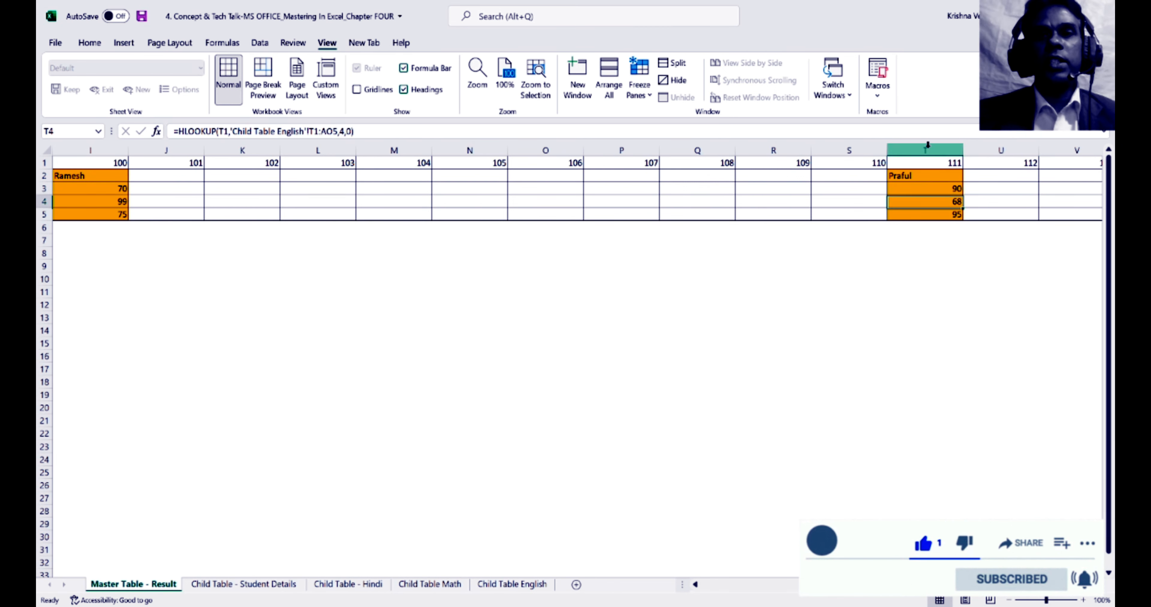
Examine the VLOOKUP formulas in the vertical table's roll number 111 record, B13:E13.
key("Left")
key("Left")
key("Left")
key("Left")
key("Left")
key("Left")
key("Left")
key("Left")
key("Left")
key("Left")
key("Left")
key("Left")
key("Left")
key("Left")
key("Left")
key("Left")
key("Left")
key("Left")
key("Left")
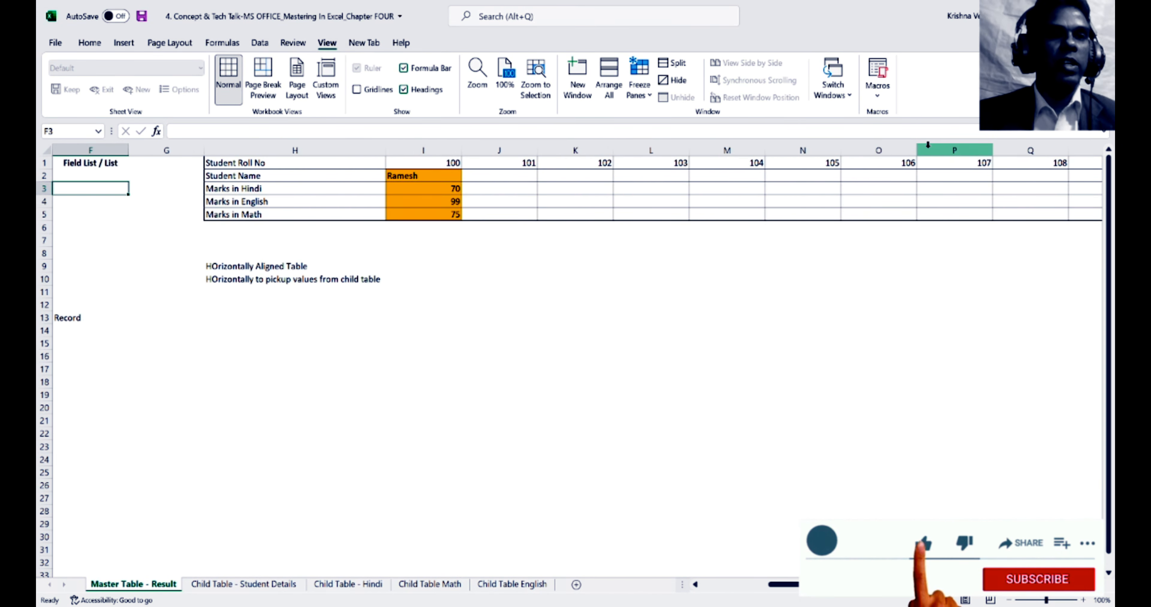
key("Down")
key("Down")
key("Down")
key("Down")
key("Down")
key("Down")
key("Down")
key("Down")
key("Down")
key("Down")
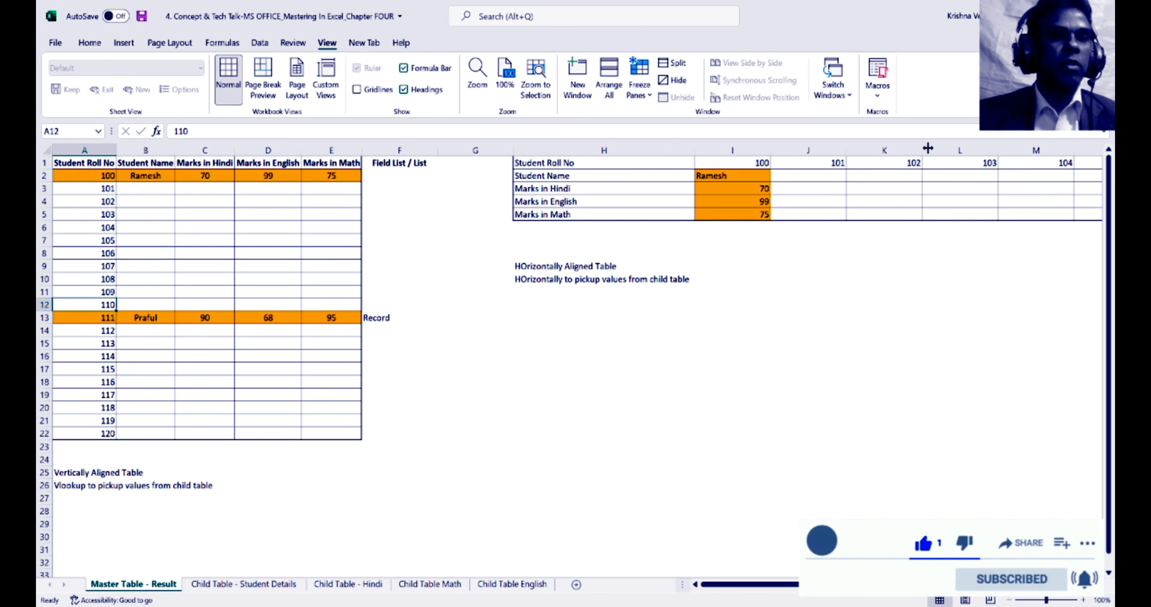
key("Right")
key("Right")
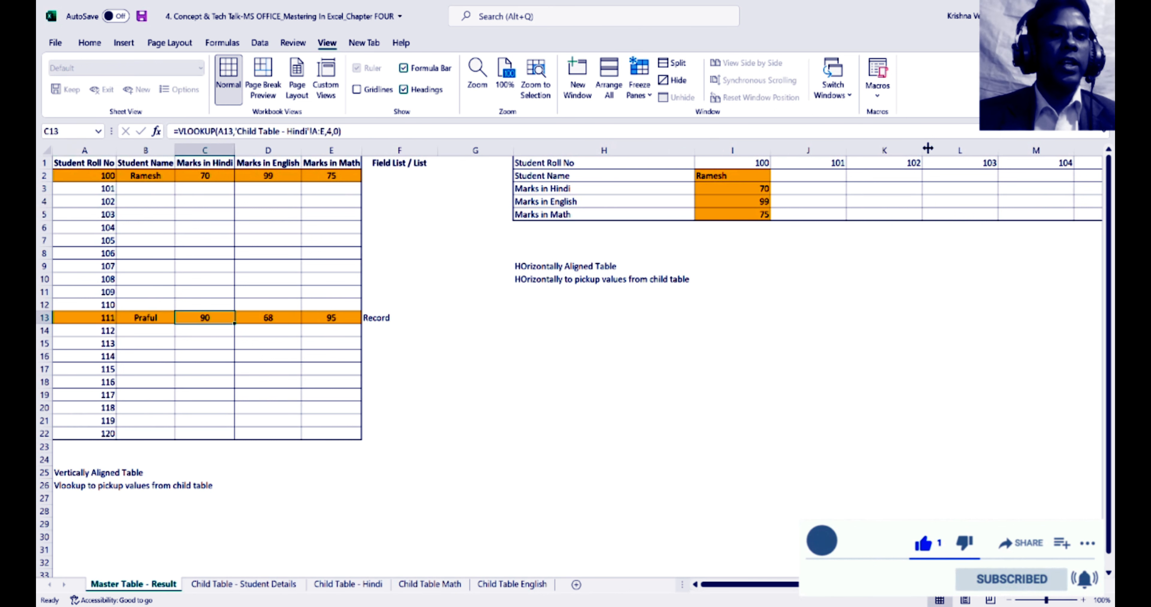
key("Right")
key("Right")
key("Right")
key("Left")
key("Left")
key("Left")
key("Right")
key("Right")
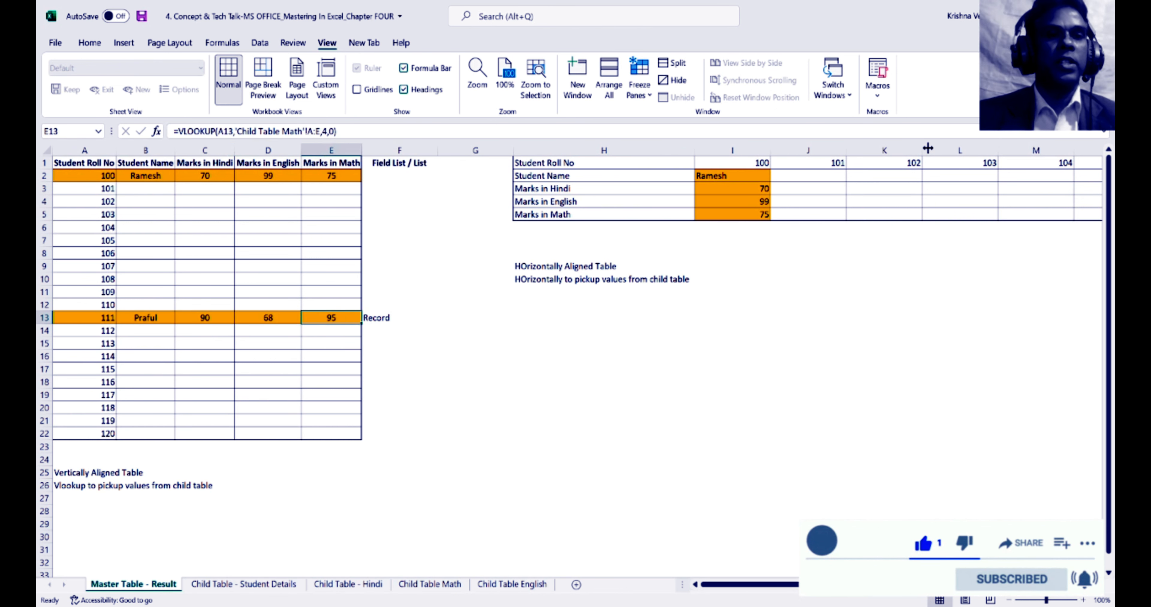
Compare the roll number 111 record in row 13 with its counterpart in column T of the horizontal table.
key("Right")
key("Right")
key("Right")
key("Right")
key("Right")
key("Right")
key("Right")
key("Right")
key("Right")
key("Right")
key("Right")
key("Right")
key("Right")
key("Right")
key("Right")
key("Right")
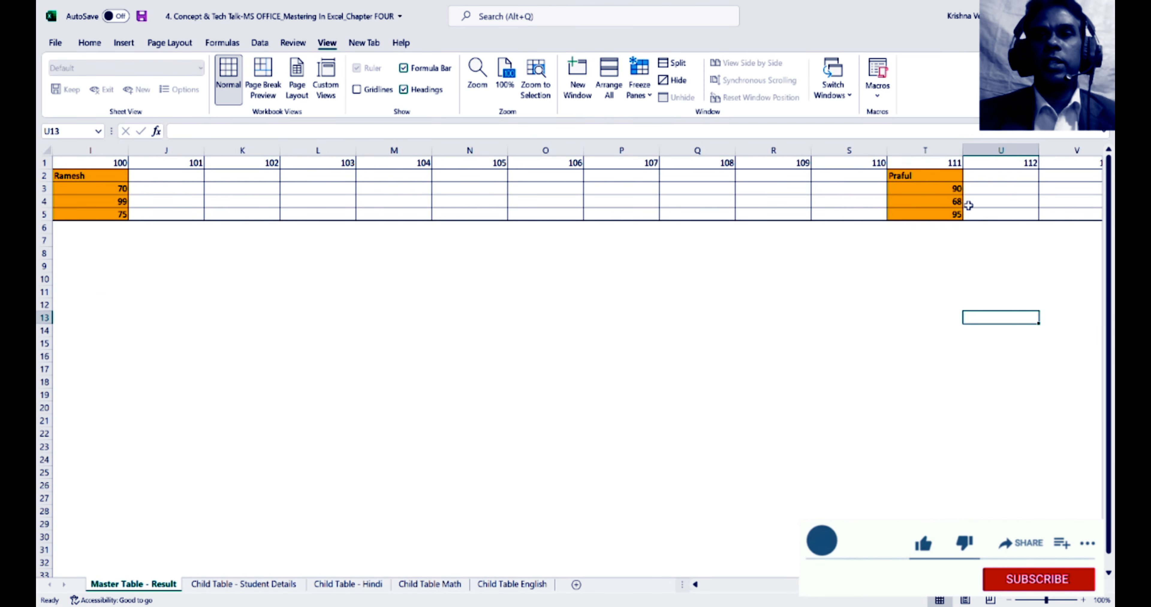
key("Left")
key("Left")
key("Left")
key("Left")
key("Left")
key("Left")
key("Left")
key("Left")
key("Left")
key("Left")
key("Left")
key("Left")
key("Left")
key("Left")
key("Left")
key("Left")
key("Left")
key("Left")
key("Left")
key("Left")
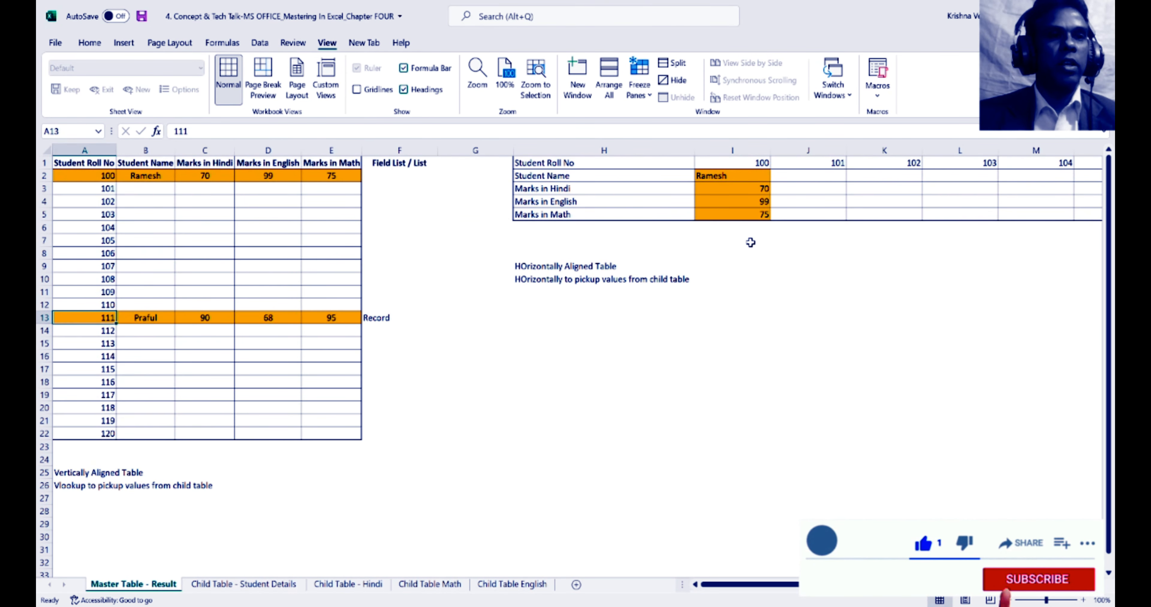
Examine the VLOOKUP formulas for roll number 100 in B2:E2 of the vertical table.
key("Up")
key("Up")
key("Up")
key("Up")
key("Up")
key("Up")
key("Up")
key("Up")
key("Up")
key("Up")
key("Up")
key("Right")
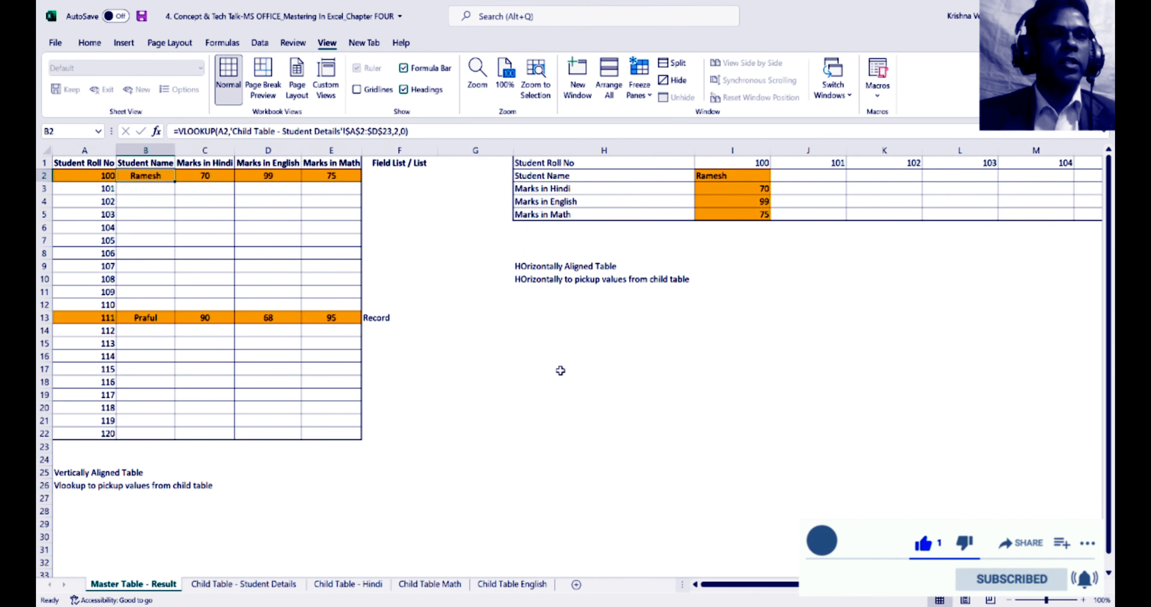
key("Right")
key("Right")
key("Right")
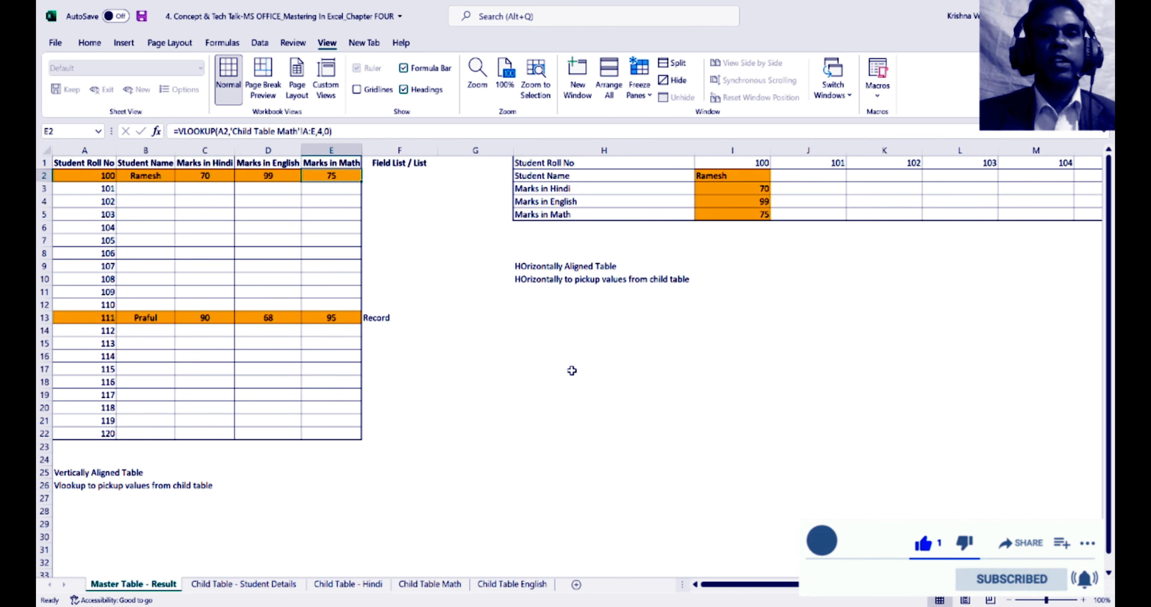
Examine the HLOOKUP formulas for roll number 100 in I2:I5 of the horizontal table.
left_click(727, 162)
key("Down")
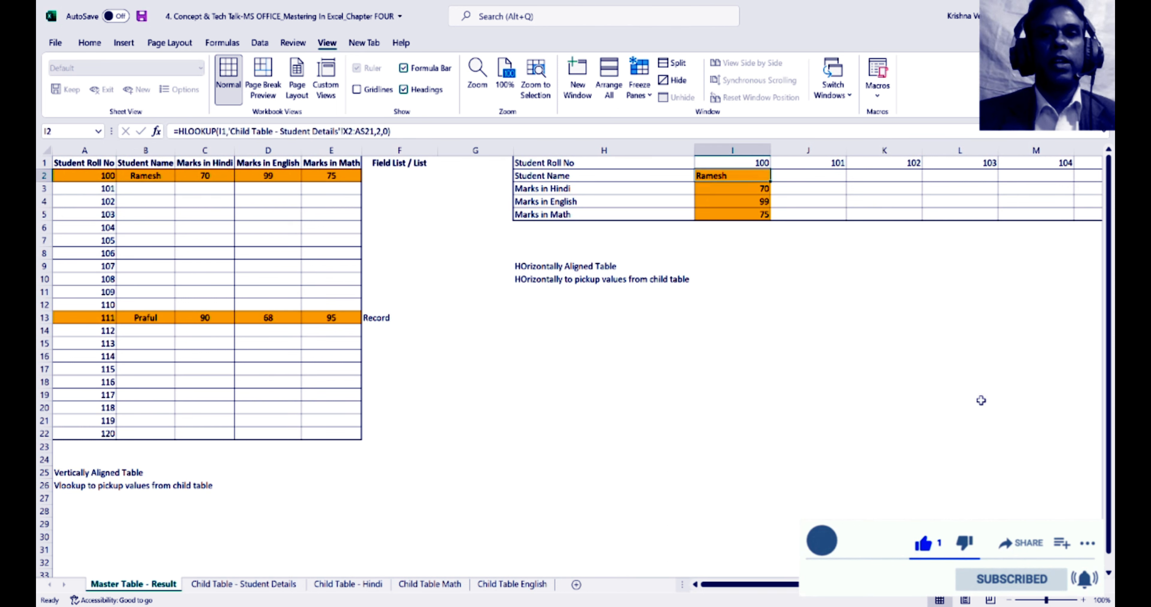
key("Down")
key("Down")
key("Down")
key("Up")
key("Up")
key("Up")
key("Left")
key("Left")
key("Left")
key("Left")
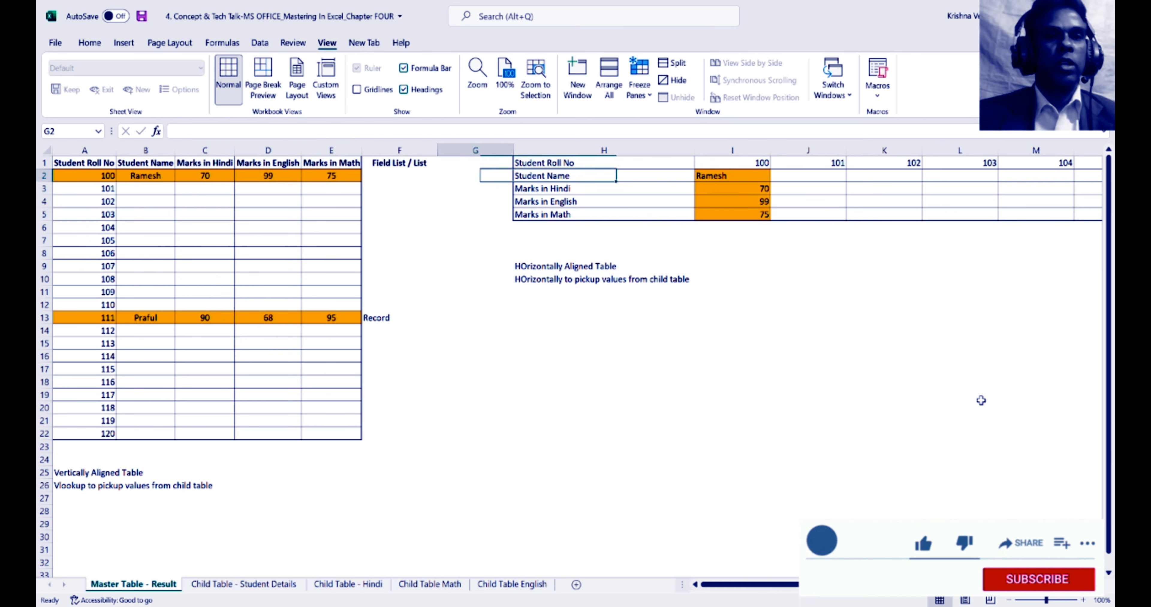
Point out the horizontal table's roll number label and first value in H1:I1, and highlight the vertical table's columns A to E.
left_click(720, 202)
left_click(616, 166)
key("Right")
key("Down")
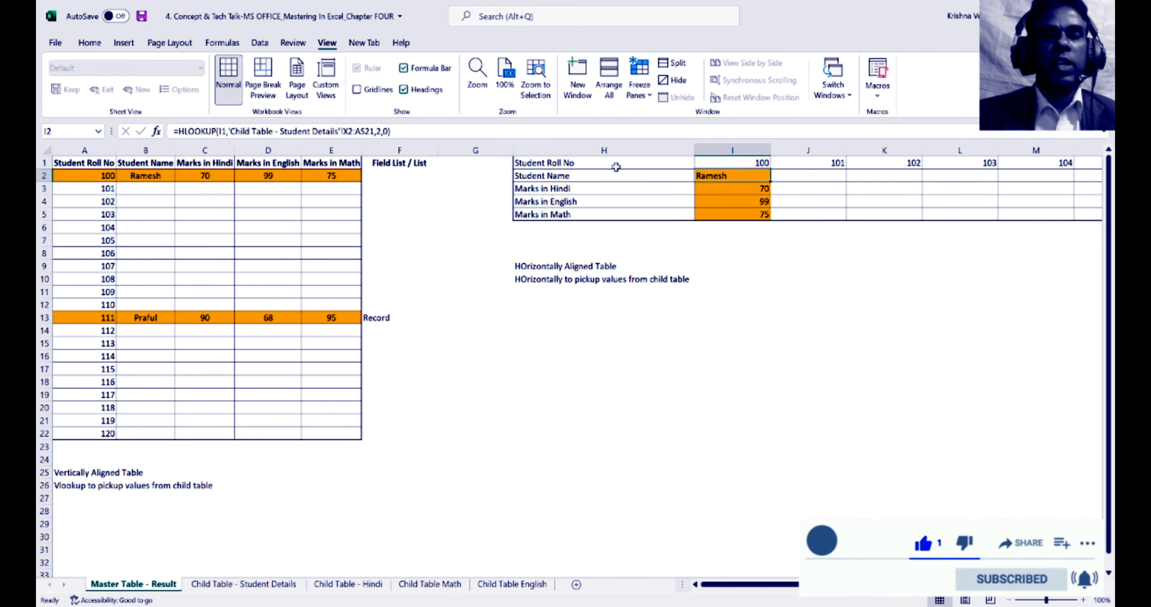
left_click(616, 167)
key("Right")
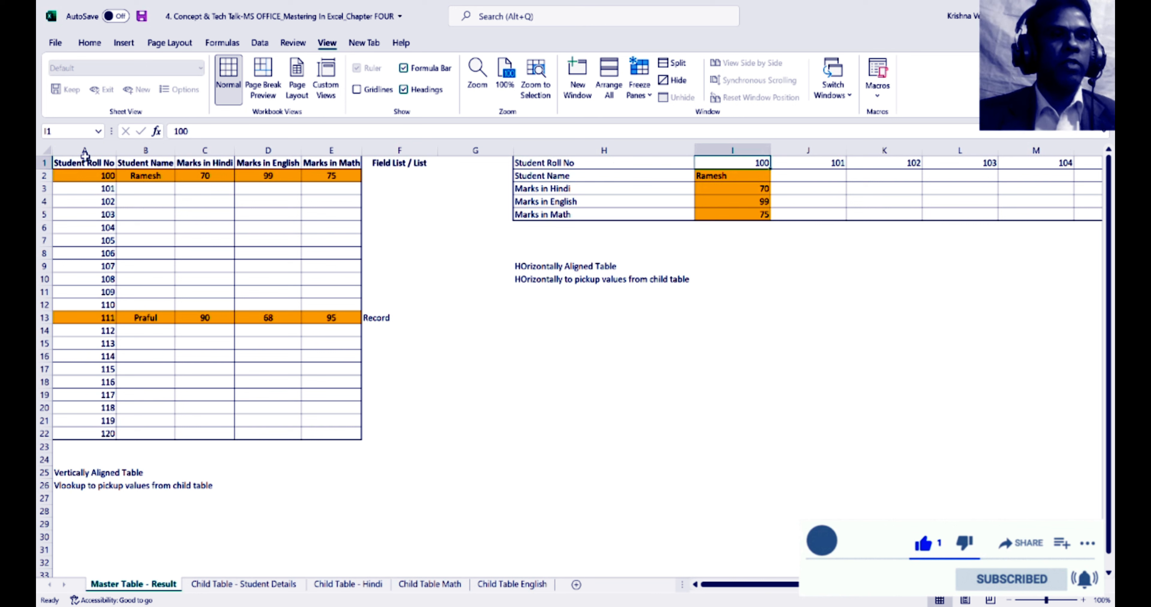
left_click_drag(85, 150, 330, 151)
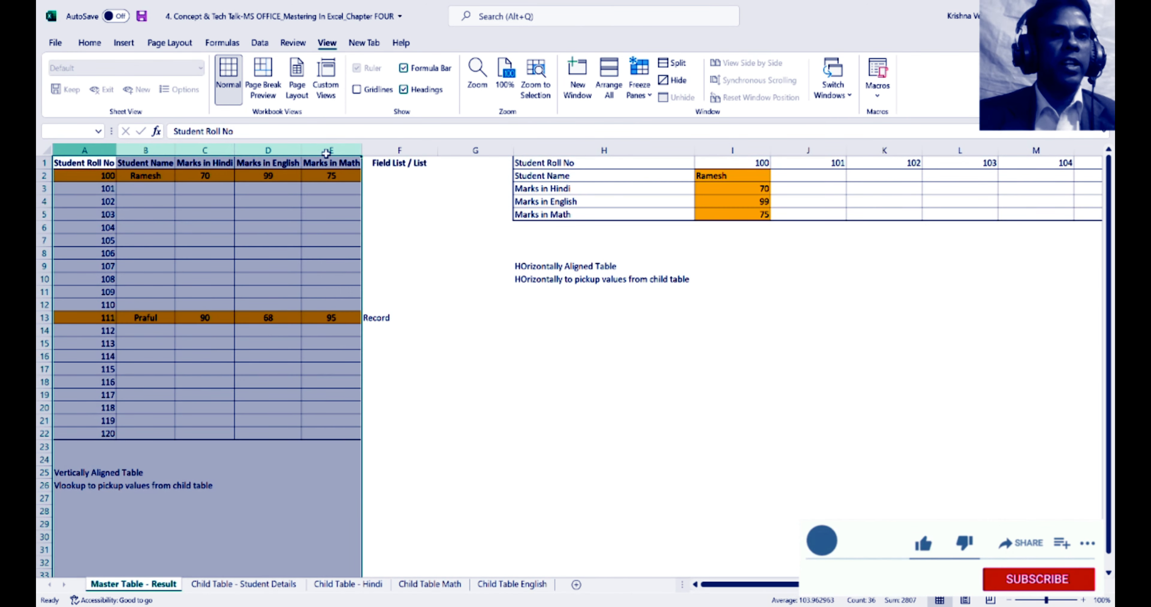
left_click(329, 151)
Change the H10 note to "Hlookup to pickup values from child table".
left_click(542, 280)
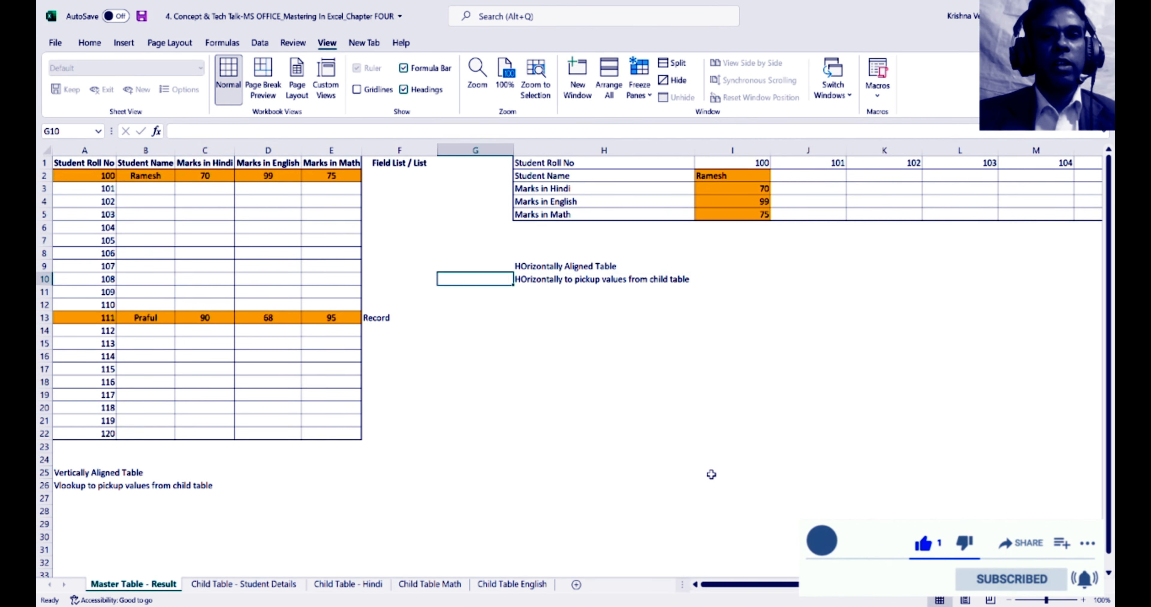
key("F2")
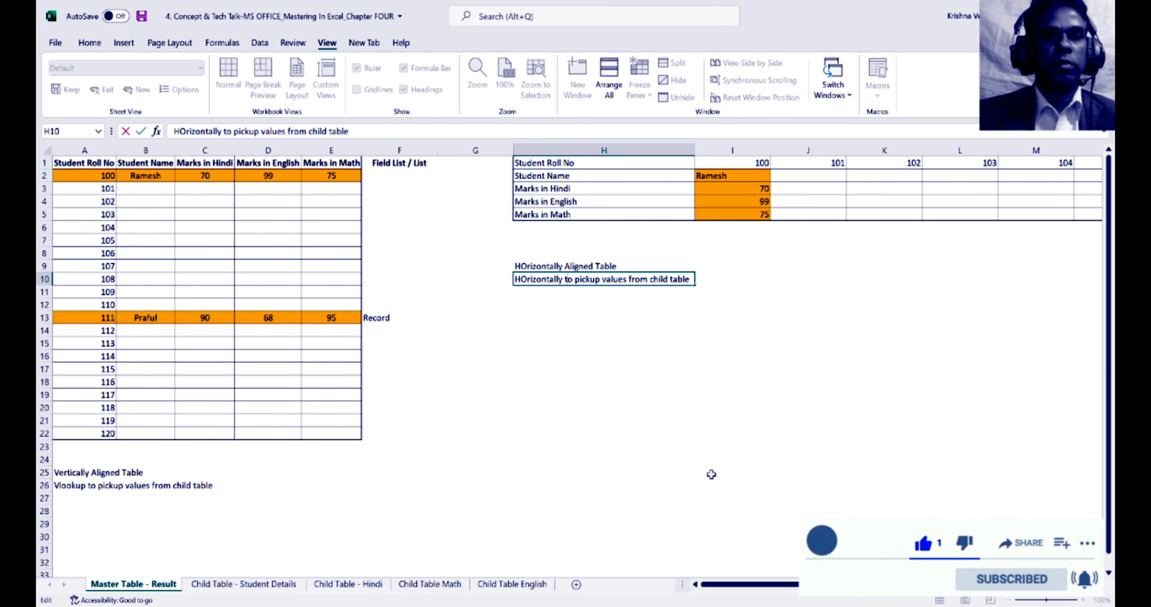
key("BackSpace")
key("BackSpace")
key("BackSpace")
key("BackSpace")
key("BackSpace")
key("BackSpace")
key("BackSpace")
key("BackSpace")
key("BackSpace")
key("BackSpace")
key("BackSpace")
key("BackSpace")
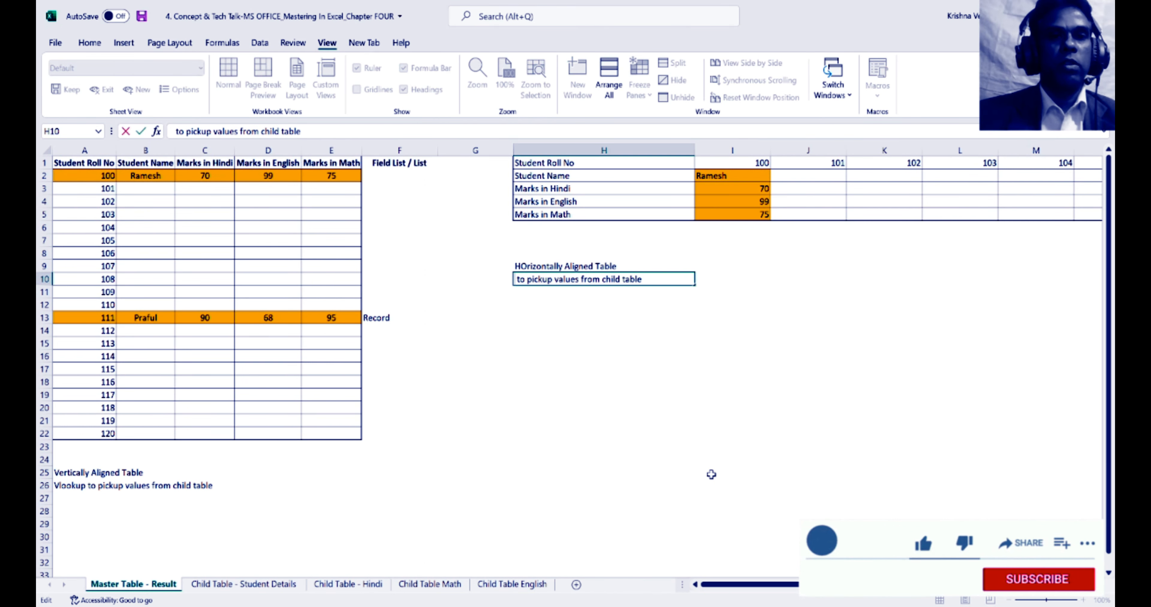
type("Hlo ")
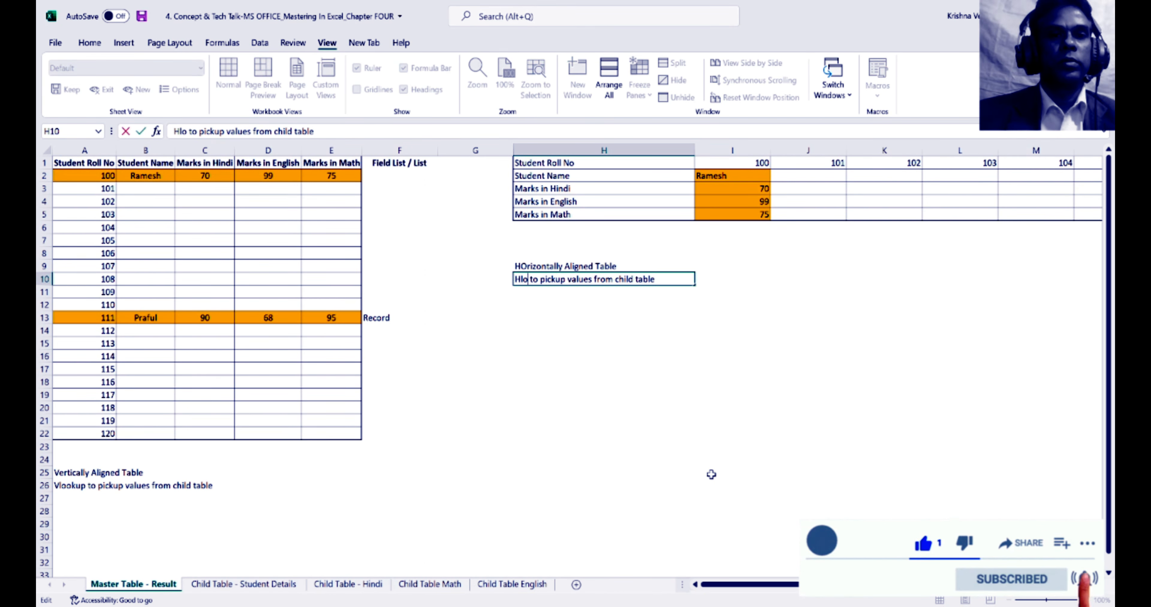
type("okup")
key("Return")
Revisit the vertical table's first roll number in A2, and open the Child Table - Student Details sheet.
key("Up")
key("Up")
key("Left")
key("Left")
key("Left")
key("Left")
key("Left")
key("Left")
key("Left")
key("Up")
key("Up")
key("Up")
key("Up")
key("Up")
key("Up")
key("Up")
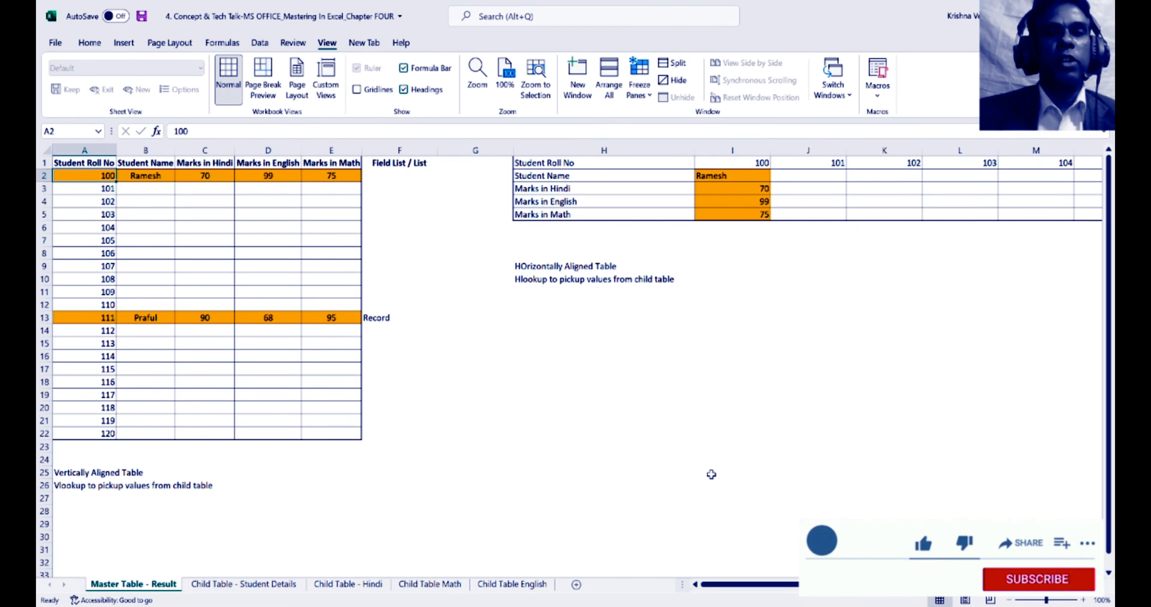
left_click(612, 201)
left_click(264, 585)
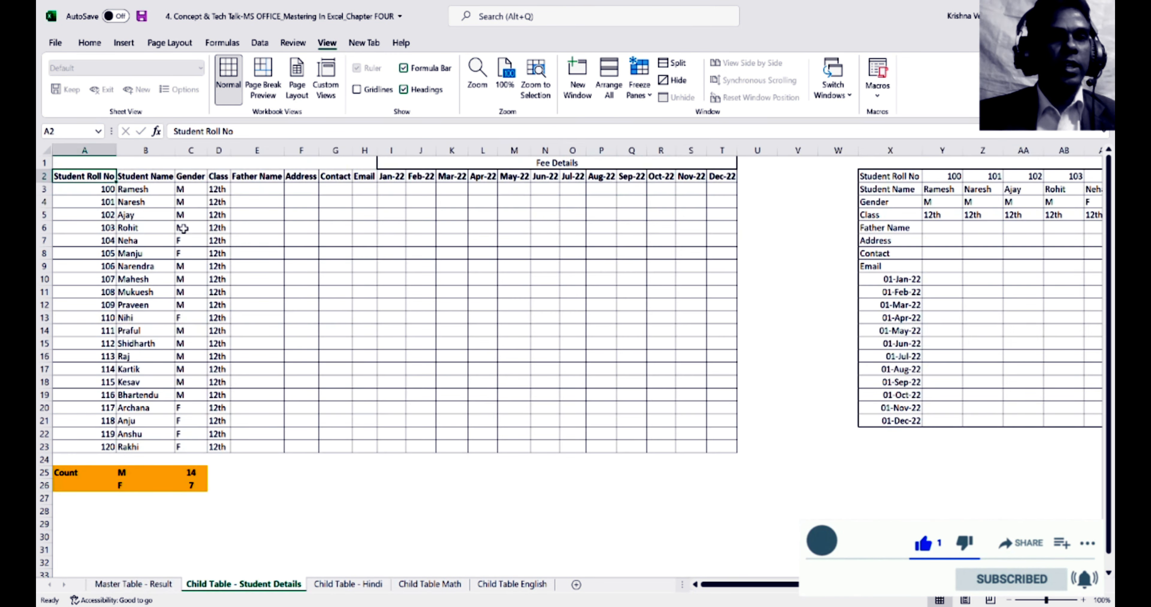
Examine the Student Details headings across row 2, the roll number column A, and the horizontal table starting at X2.
key("Right")
key("Right")
key("Right")
key("Right")
key("Right")
key("Right")
key("Right")
key("Right")
key("Right")
key("Right")
key("Right")
key("Right")
key("Right")
key("Right")
key("Right")
key("Right")
key("Right")
key("Right")
key("Right")
key("Right")
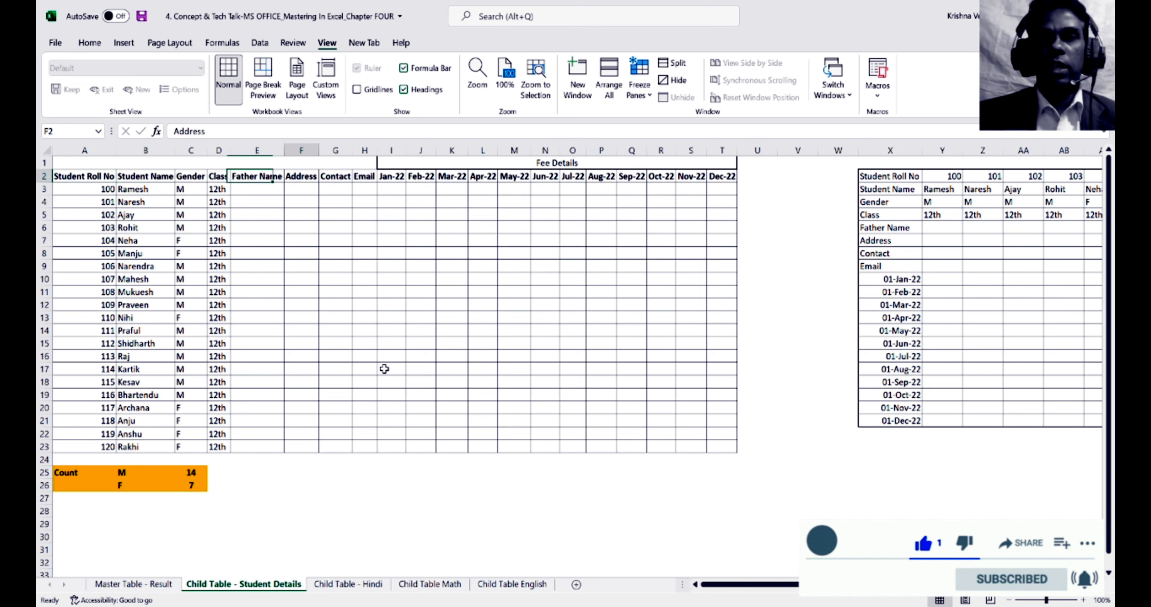
key("Right")
key("Right")
key("Right")
key("Right")
key("Left")
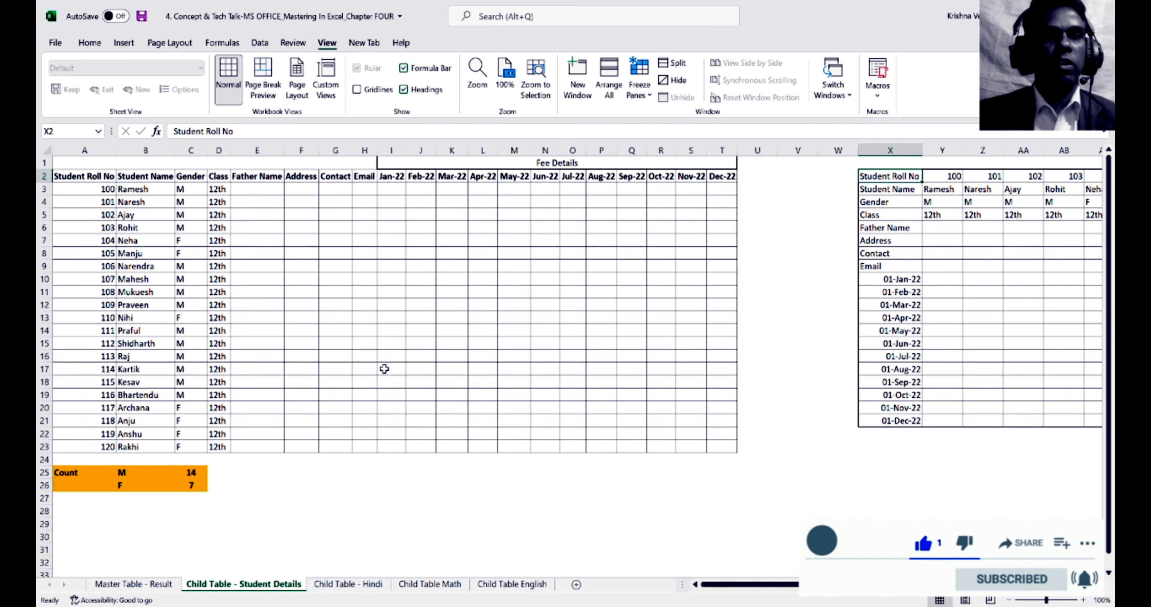
key("ctrl+Home")
key("ctrl+space")
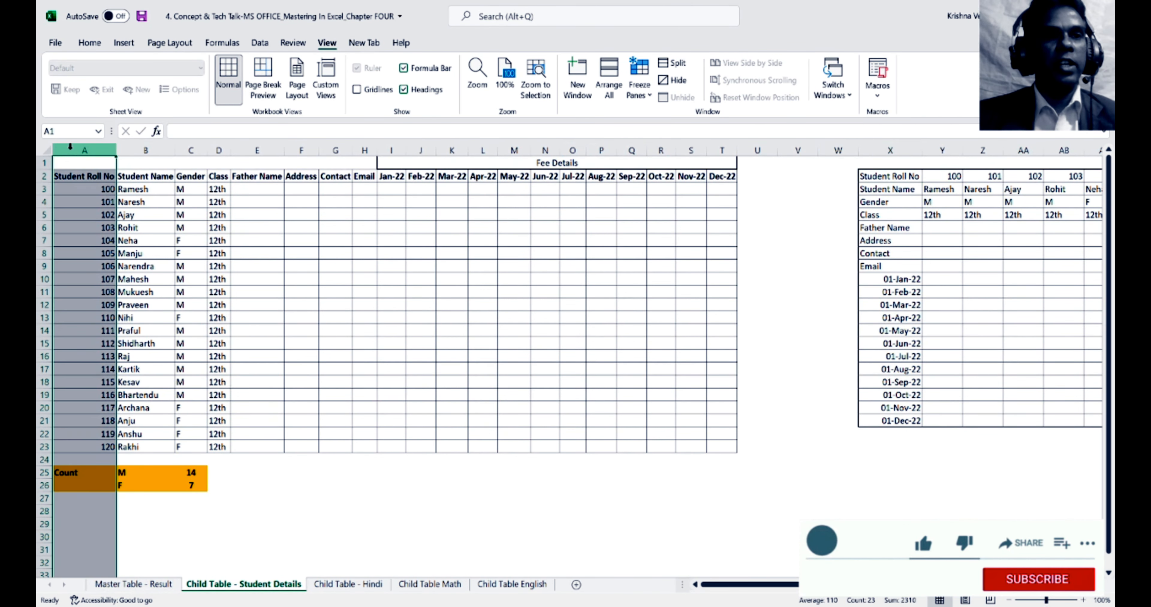
left_click(900, 179)
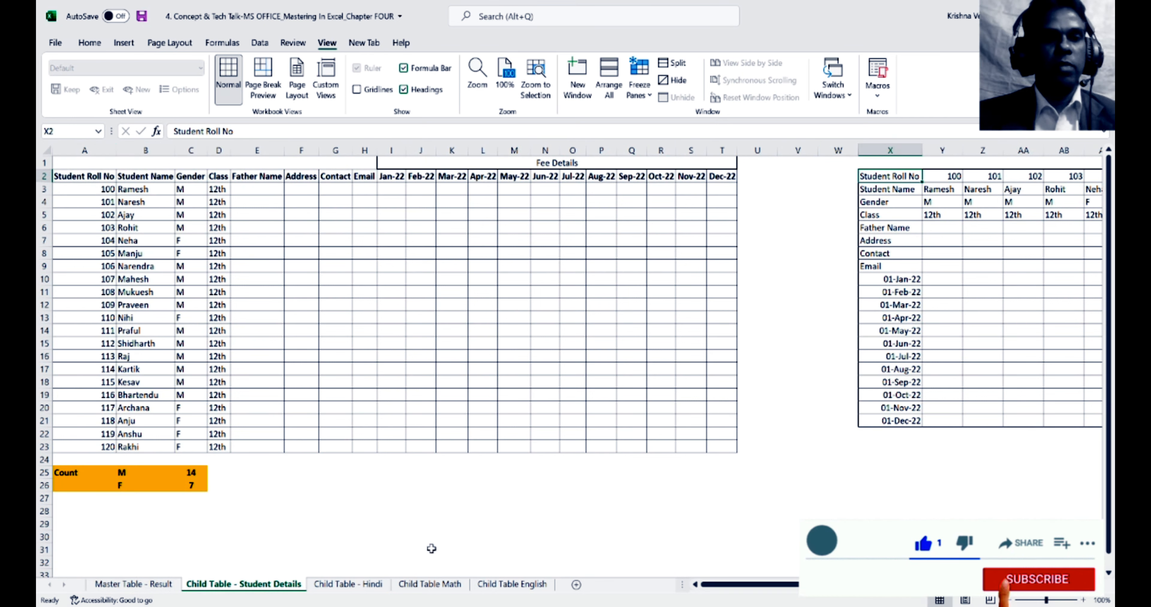
Look through the Hindi, Math and English child tables, and return to the Master Table - Result sheet.
left_click(381, 584)
left_click(512, 160)
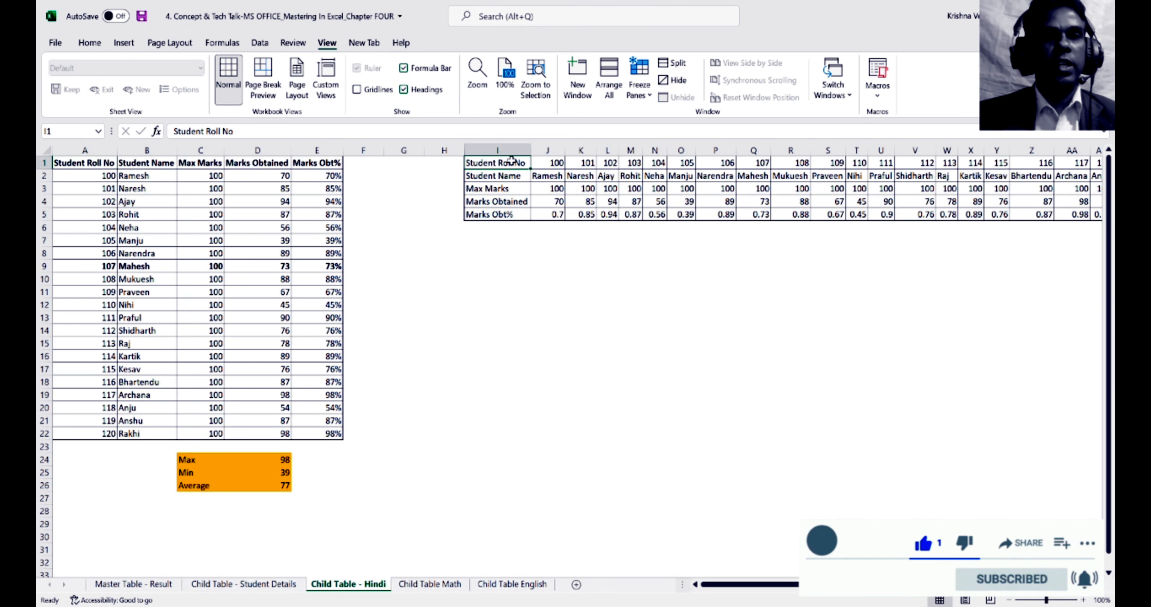
left_click(423, 580)
left_click(512, 584)
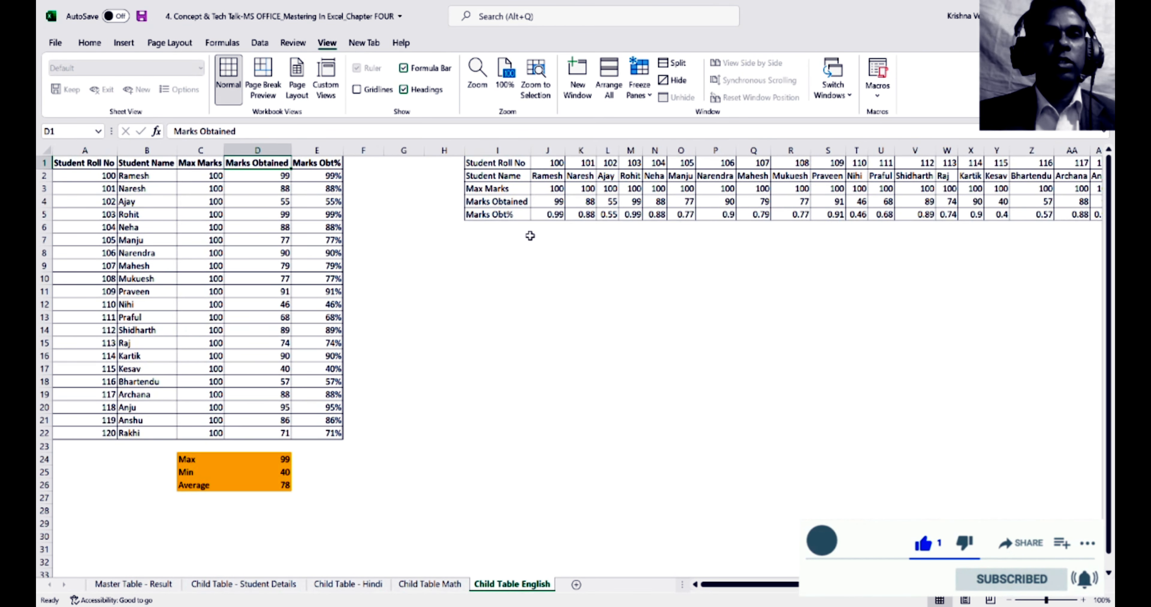
left_click(147, 586)
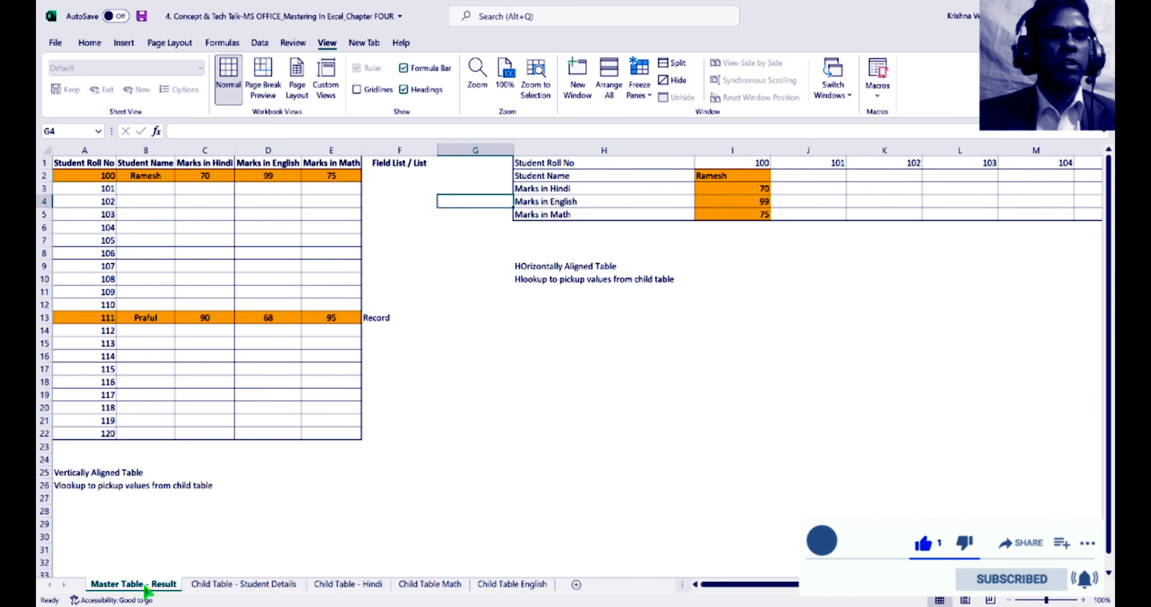
Go down the master table's roll numbers to 111 and highlight that student's record in B13:E13.
key("Up")
key("Down")
key("Down")
key("Down")
key("Down")
key("Down")
key("Down")
key("Down")
key("Down")
key("Down")
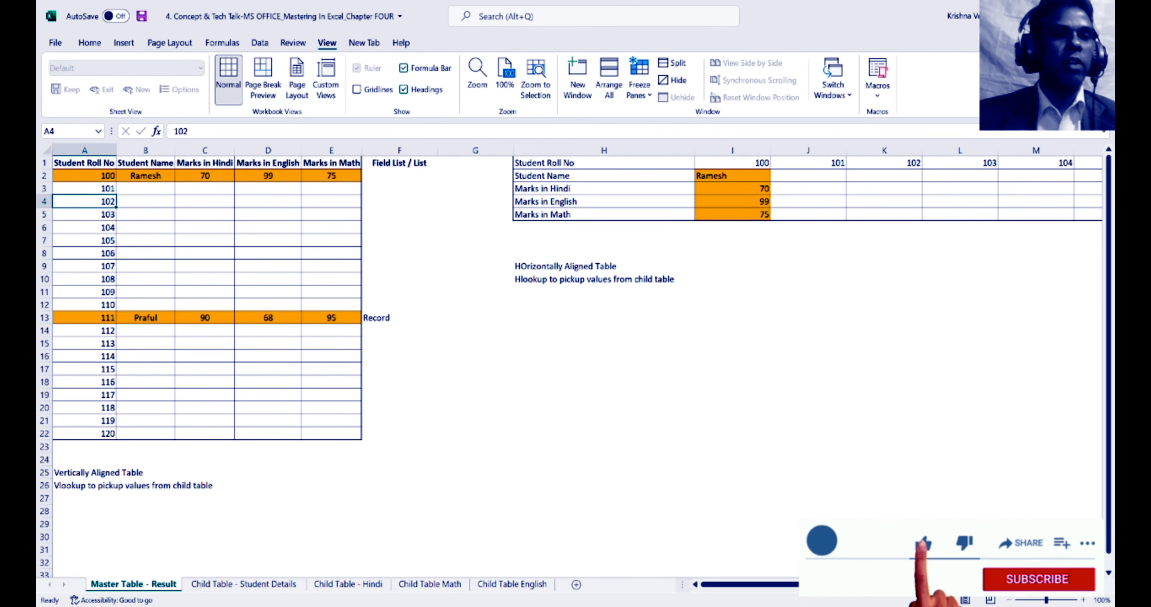
key("Down")
key("Right")
key("shift+Right")
key("shift+Right")
key("shift+Right")
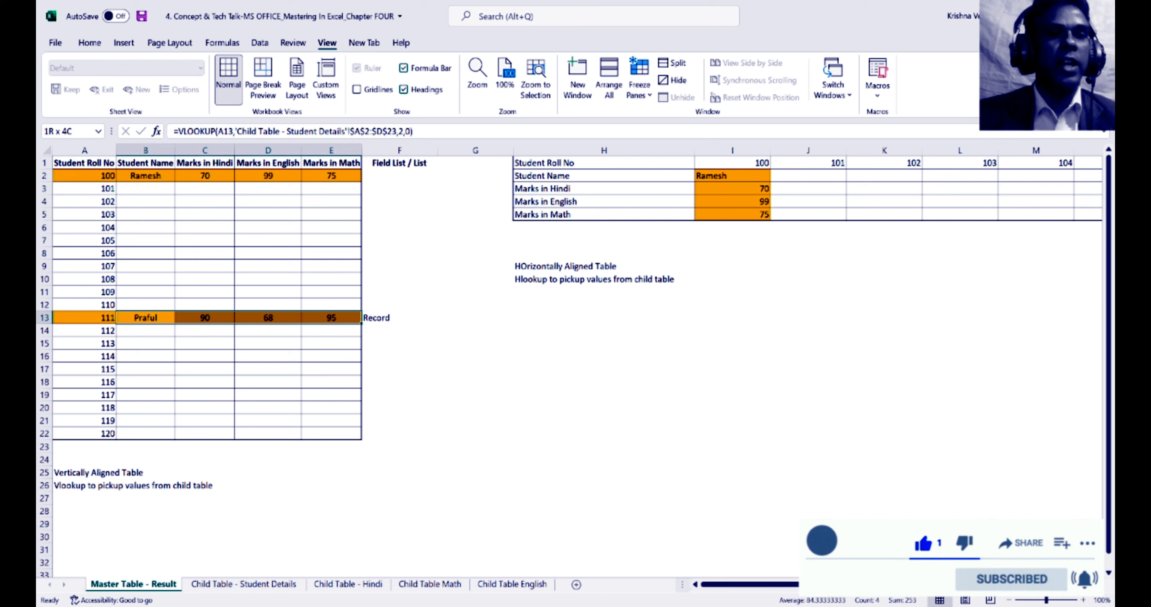
key("Left")
key("Right")
key("shift+Right")
key("shift+Right")
key("shift+Right")
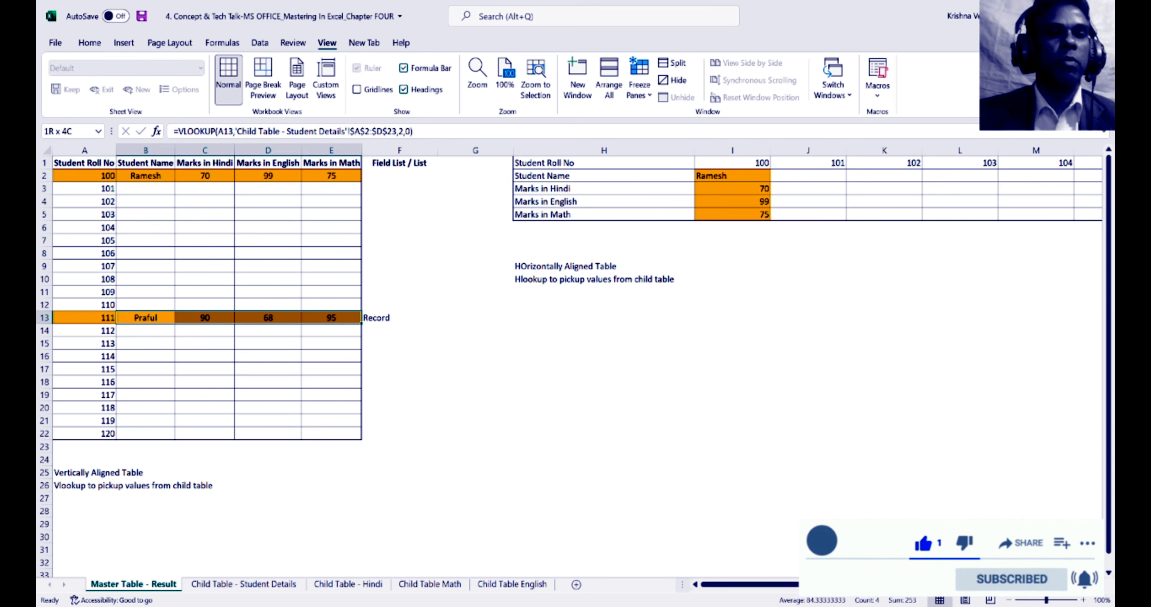
Go back up the vertical table and highlight the roll number 100 record in B2:E2.
key("Up")
key("Up")
key("Up")
key("Up")
key("Up")
key("Up")
key("Up")
key("Up")
key("Up")
key("Up")
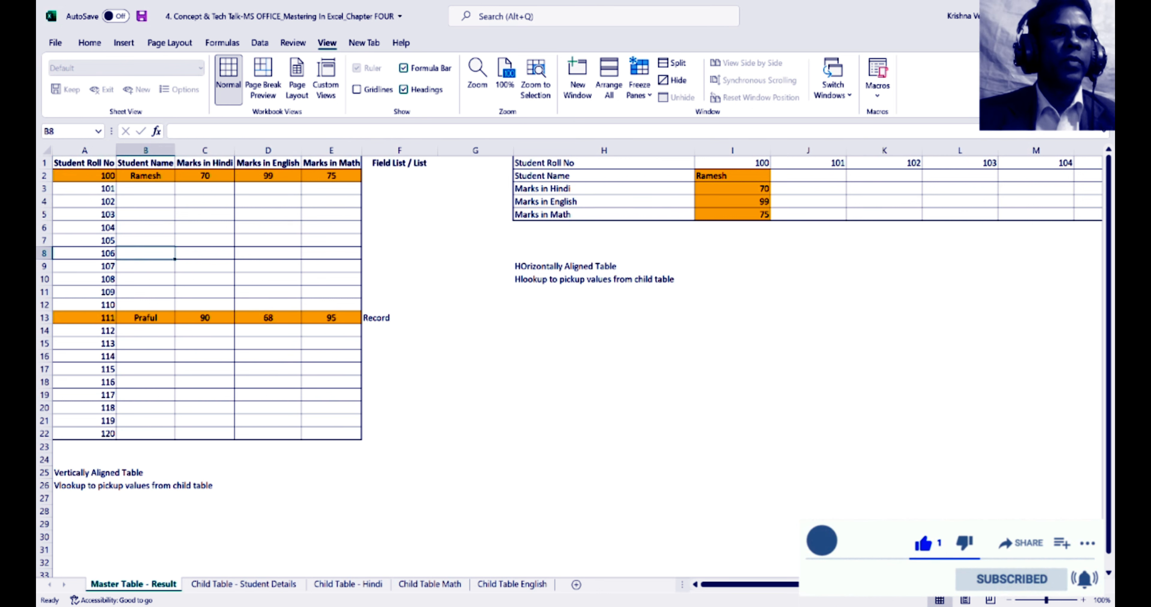
key("Up")
key("shift+Right")
key("shift+Right")
key("shift+Right")
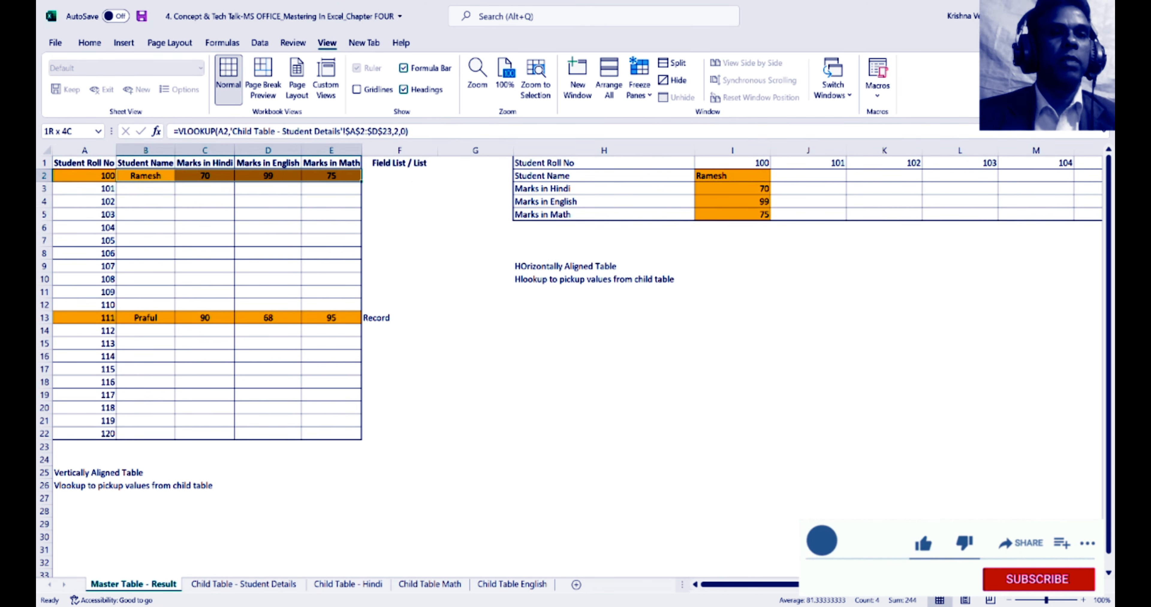
key("Down")
key("Down")
key("Up")
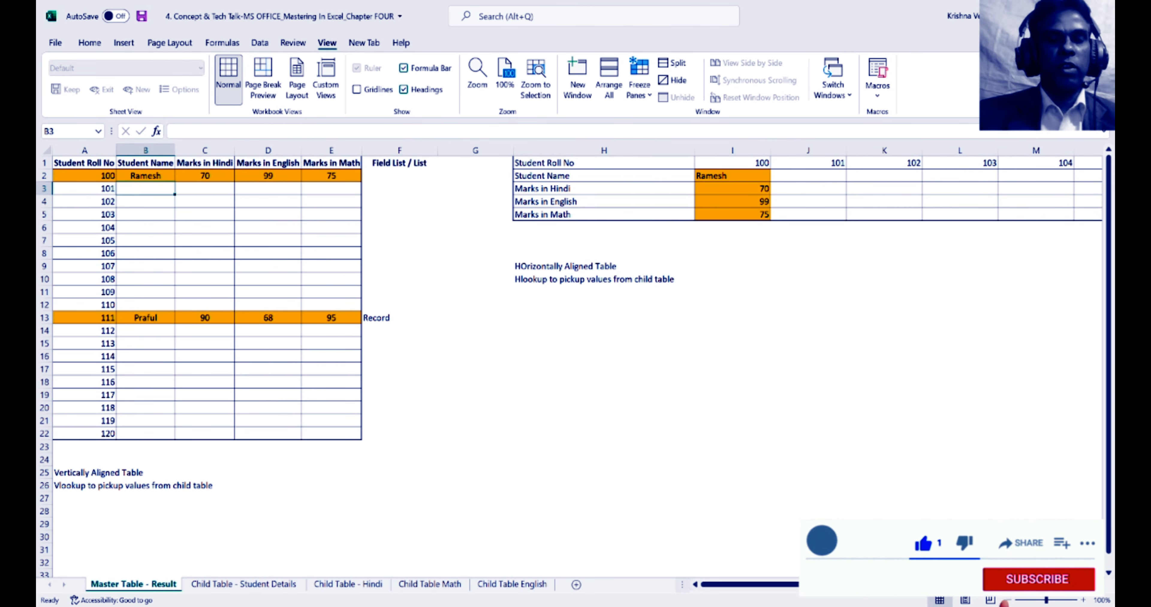
type("=")
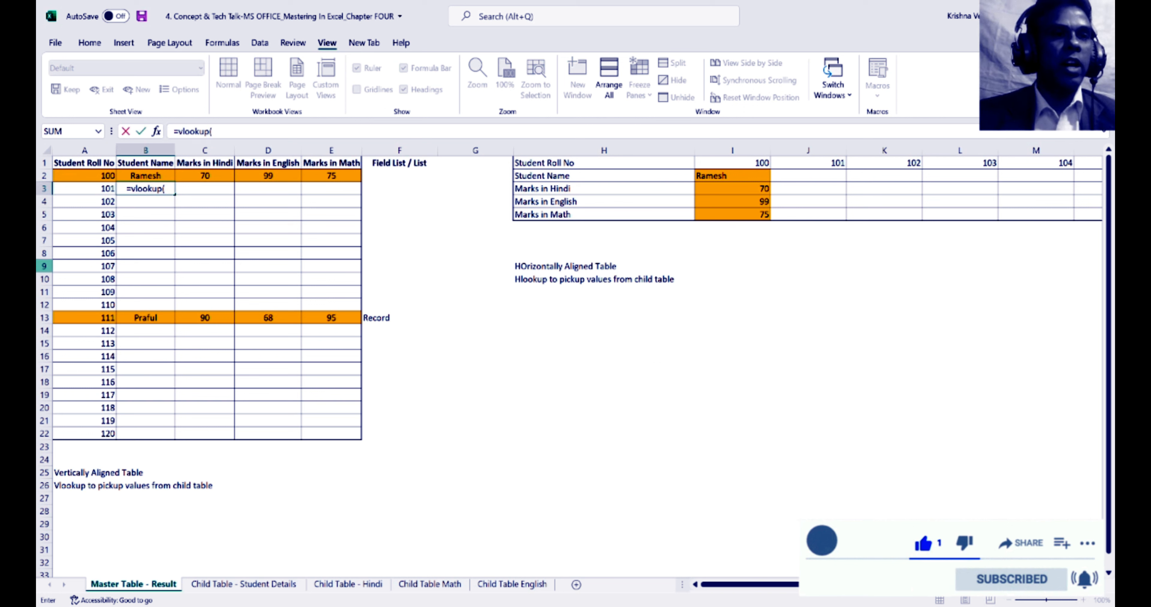
type("vlookup(")
left_click(85, 191)
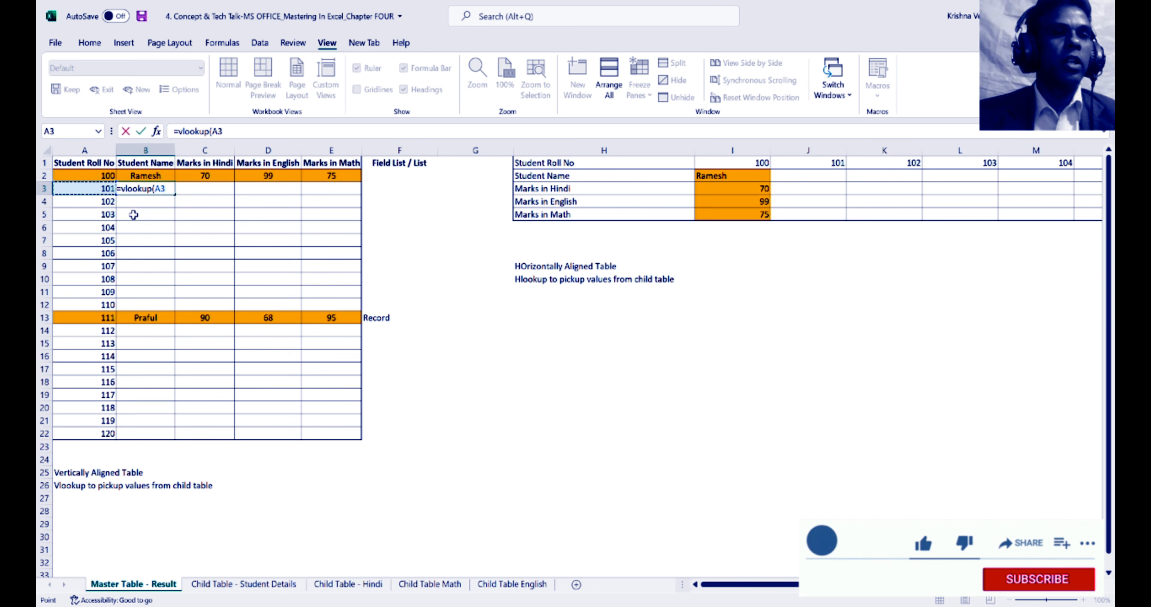
key("Escape")
Fill the VLOOKUP formulas from B2:E2 down to row 3 for roll number 101.
key("Up")
key("shift+Right")
key("shift+Right")
key("shift+Right")
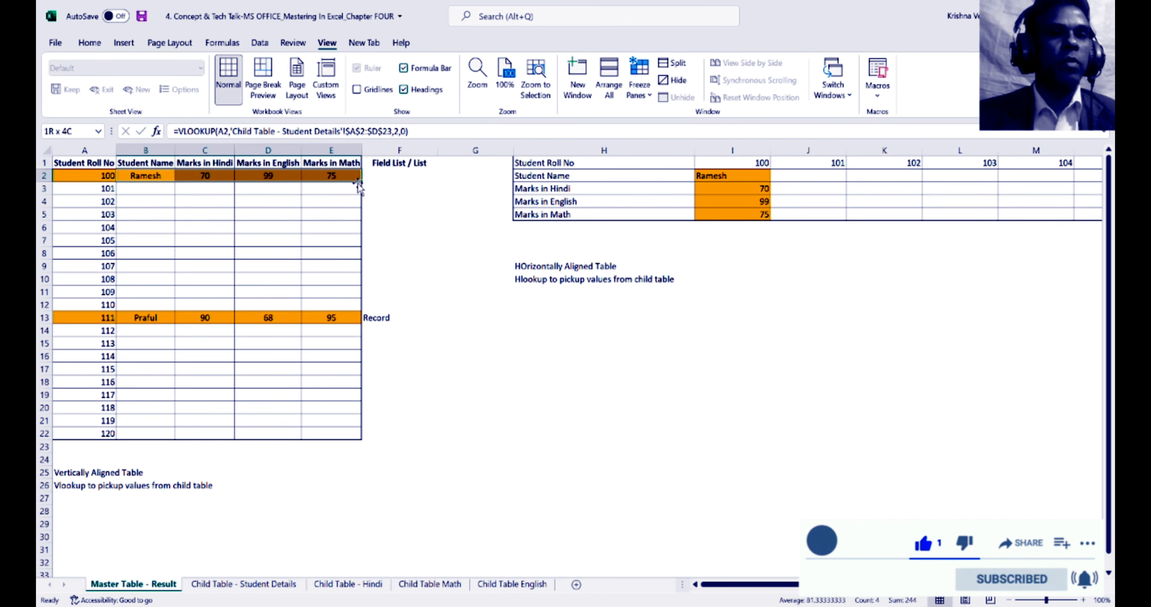
left_click_drag(360, 183, 359, 195)
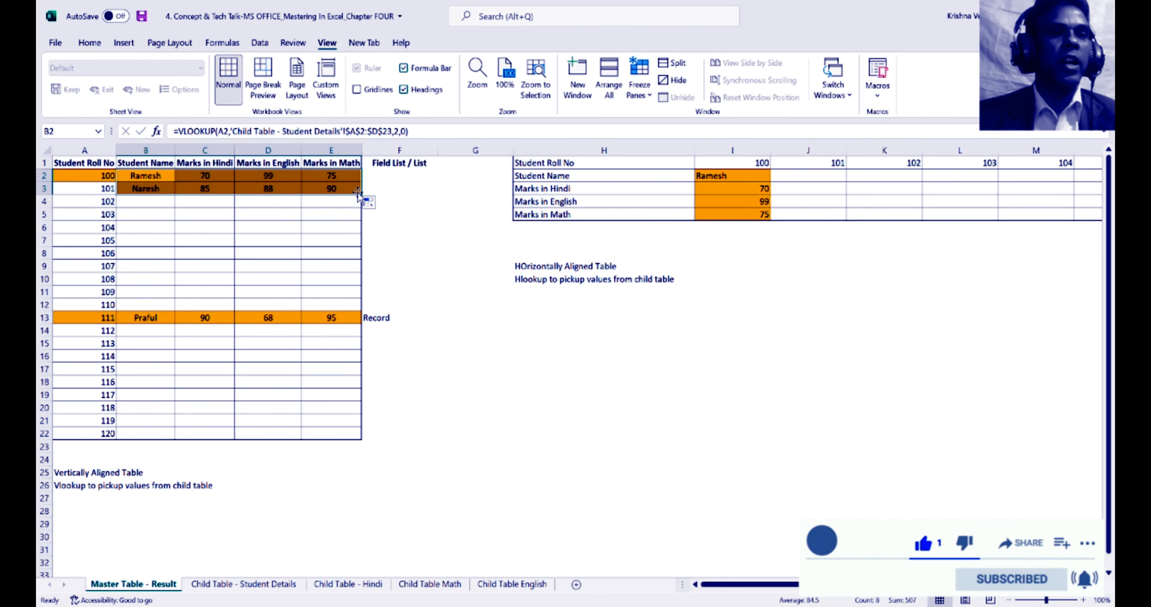
key("Down")
key("shift+Right")
key("shift+Right")
key("shift+Right")
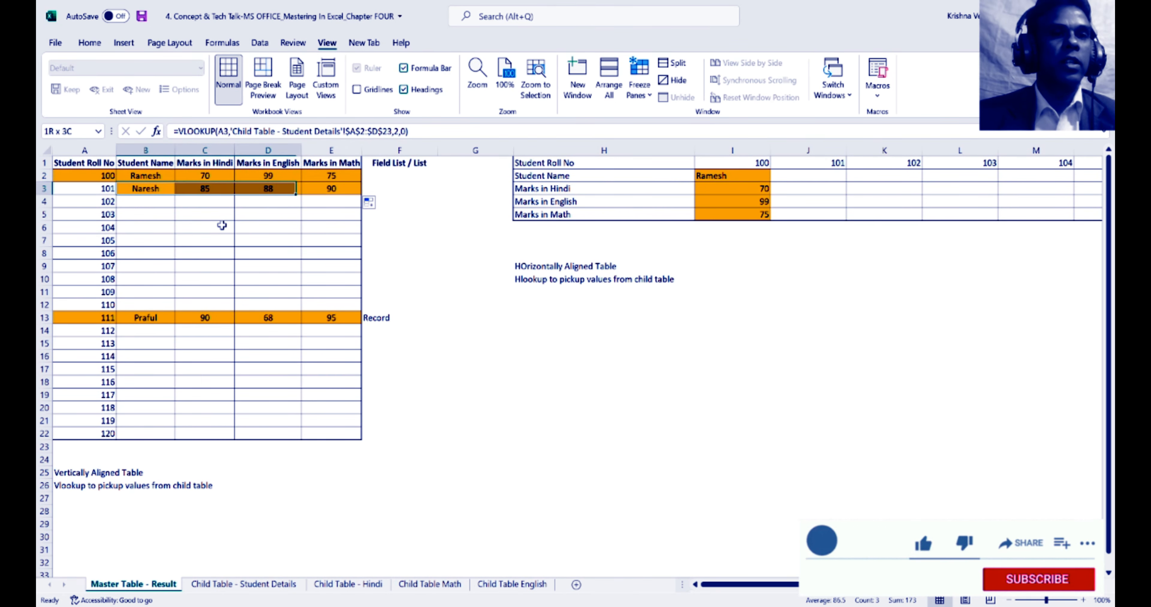
key("ctrl+c")
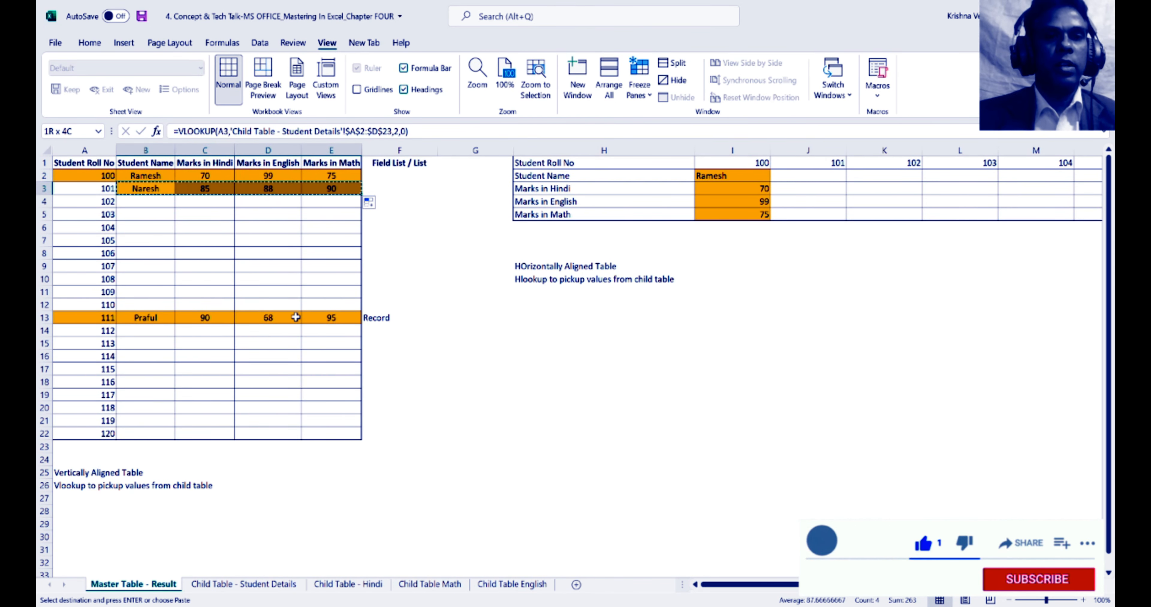
left_click(501, 393)
key("alt+r")
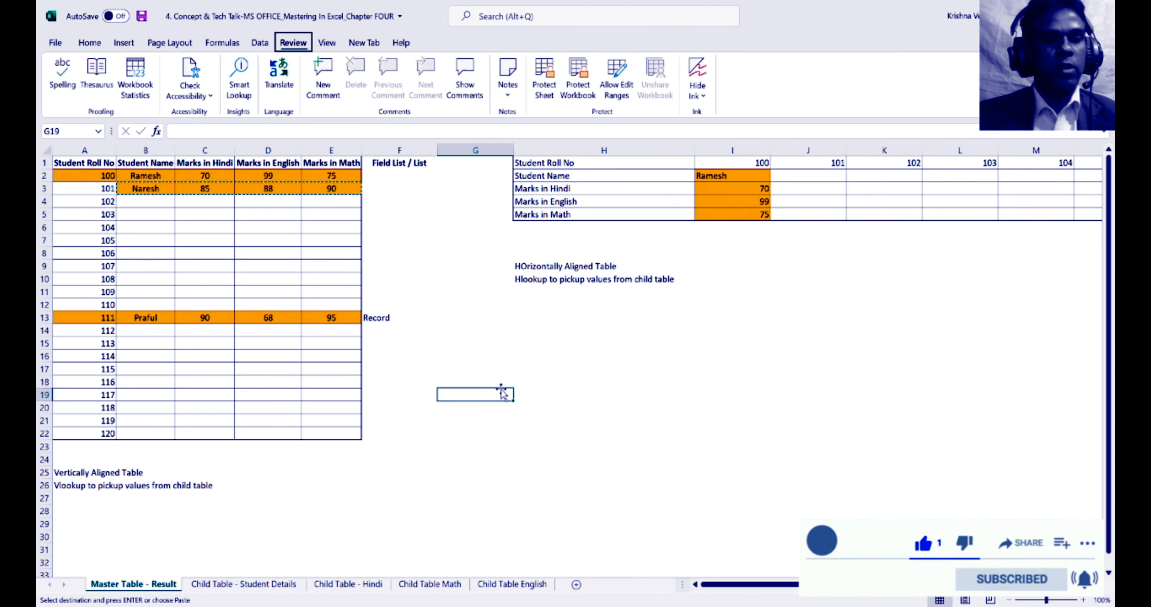
key("s")
key("Escape")
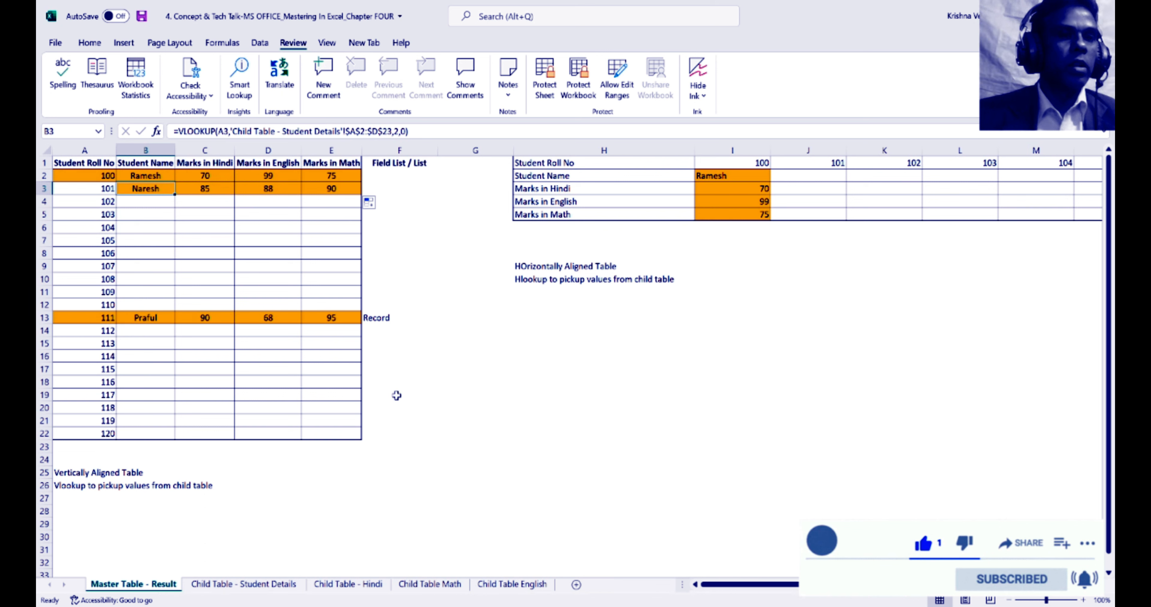
key("Left")
key("Right")
key("Down")
key("shift+Right")
key("shift+Right")
key("shift+Right")
key("ctrl+c")
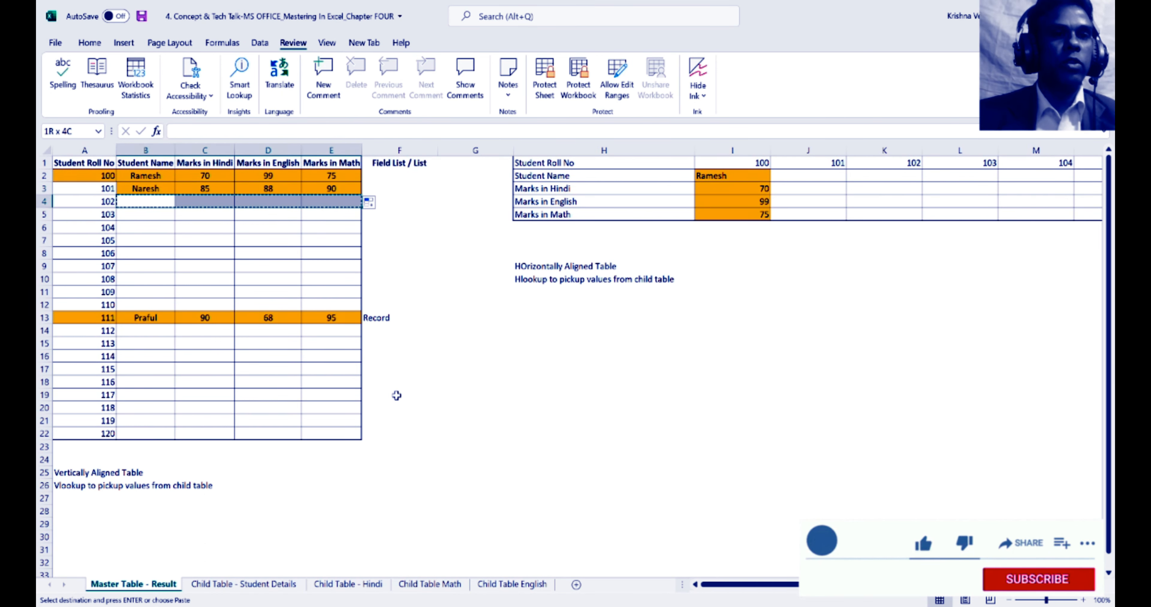
Check the VLOOKUP formulas for roll number 101 and clear them from B3:E3.
key("Up")
key("Right")
key("Right")
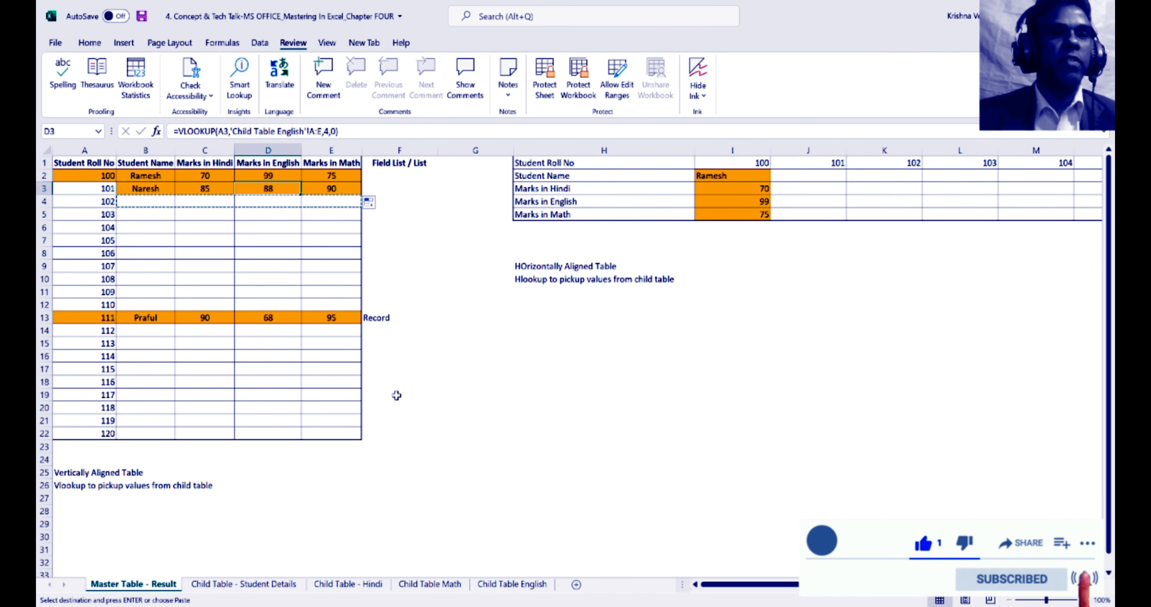
key("Right")
key("Left")
key("Left")
key("Left")
key("shift+Right")
key("shift+Right")
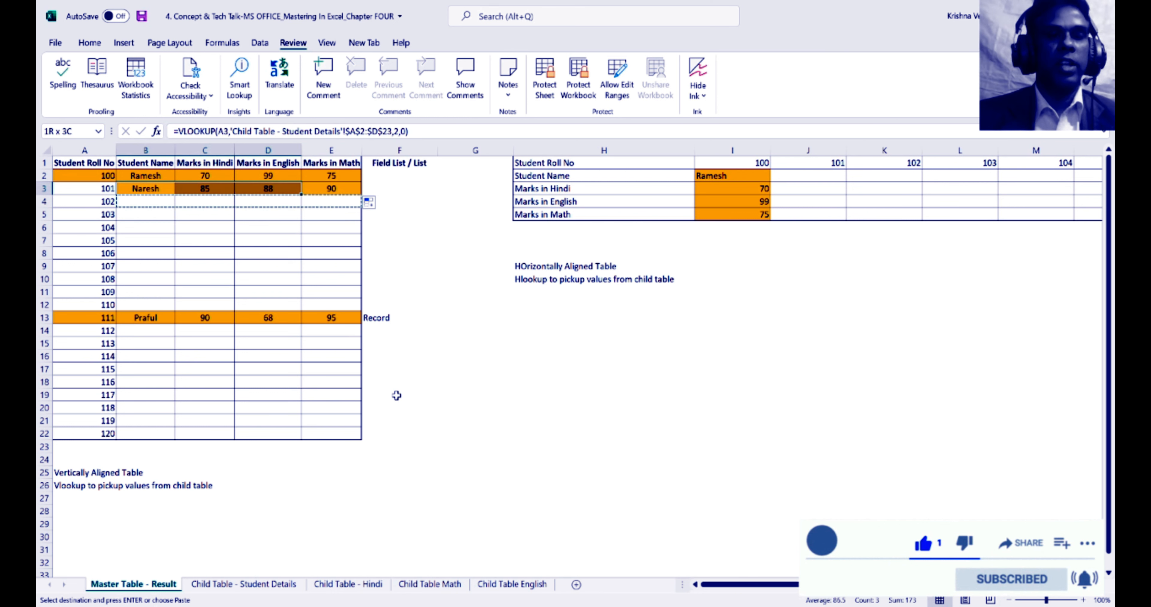
key("shift+Right")
key("Delete")
Start a VLOOKUP formula in B3 with the roll number in A3 as the lookup value.
key("Left")
key("Right")
type("=vlook")
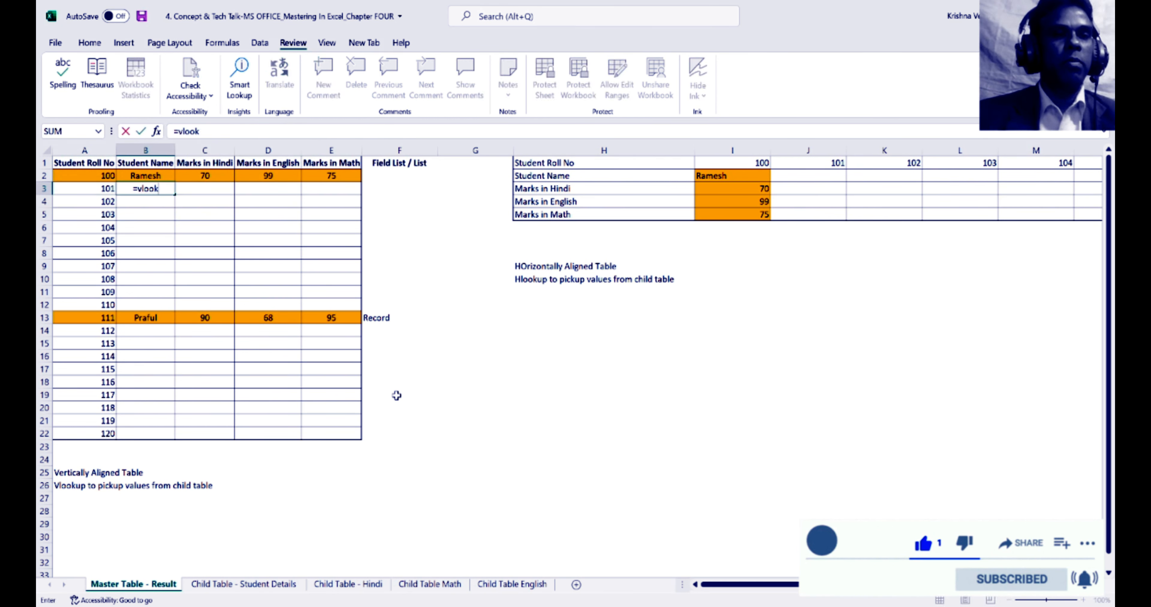
type("up(")
key("Left")
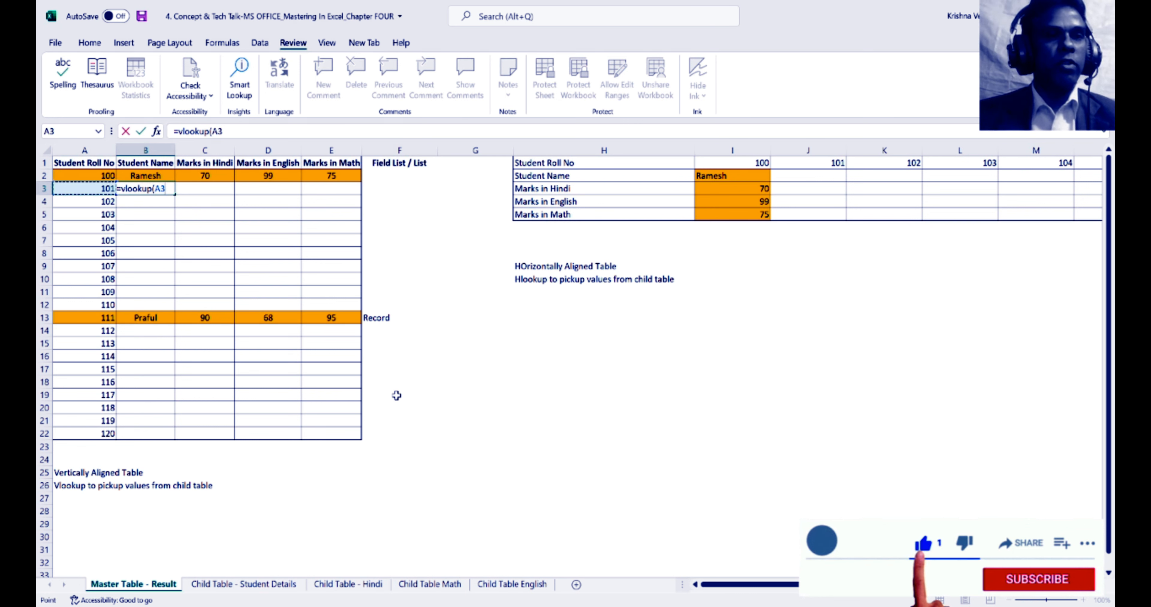
type(",")
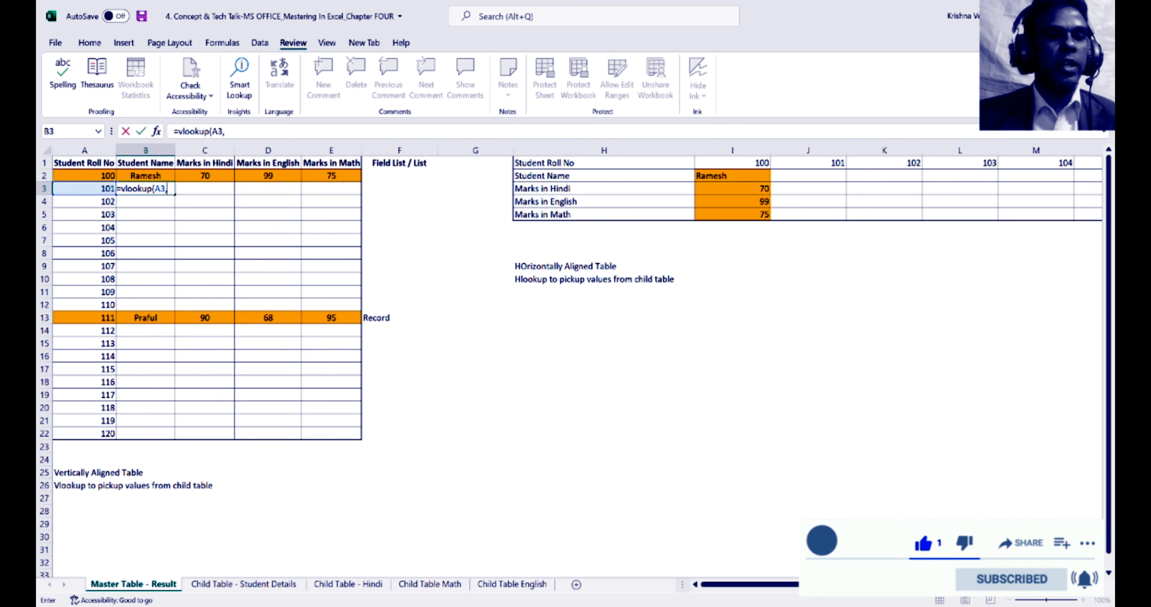
Set the VLOOKUP table array to A2:T23 on the Child Table - Student Details sheet.
left_click(275, 589)
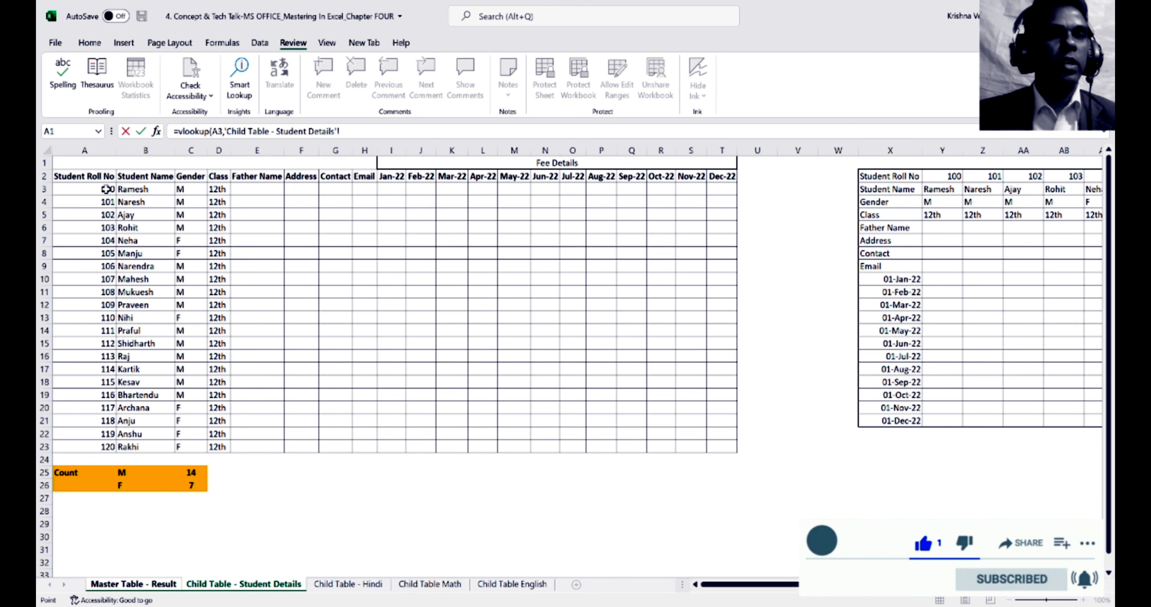
key("shift+Right")
key("shift+Down")
key("shift+Down")
key("shift+Down")
key("shift+Down")
key("shift+Down")
key("shift+Down")
key("shift+Down")
key("shift+Down")
key("shift+Down")
key("shift+Down")
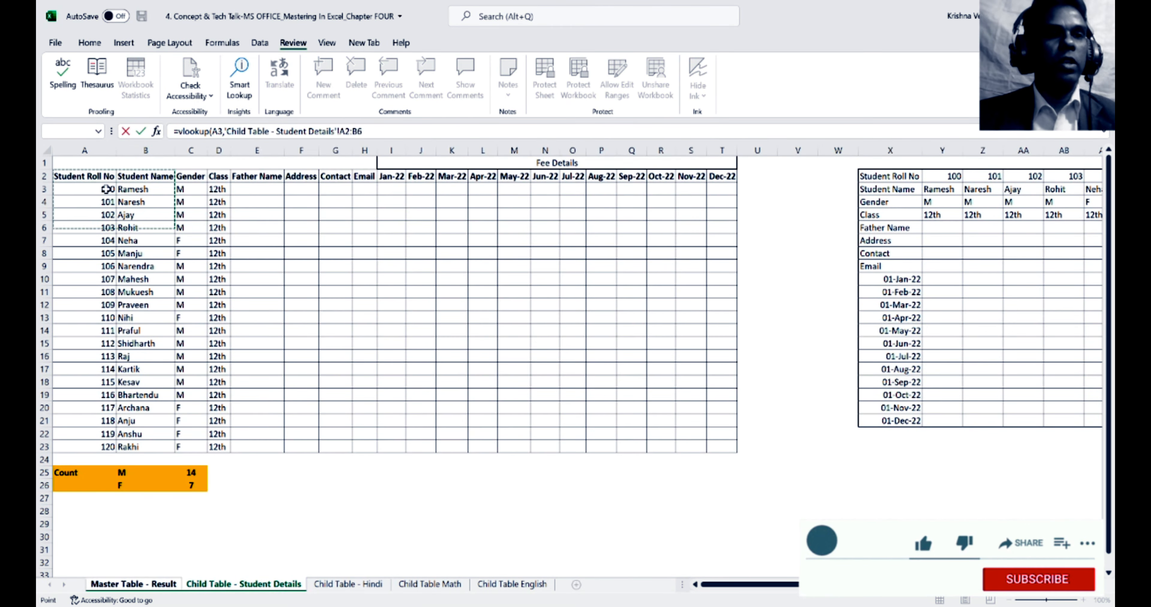
key("shift+Down")
key("shift+Down")
key("shift+Down")
key("shift+Down")
key("shift+Down")
key("shift+Down")
key("shift+Down")
key("shift+Down")
key("shift+Down")
key("shift+Down")
key("shift+Down")
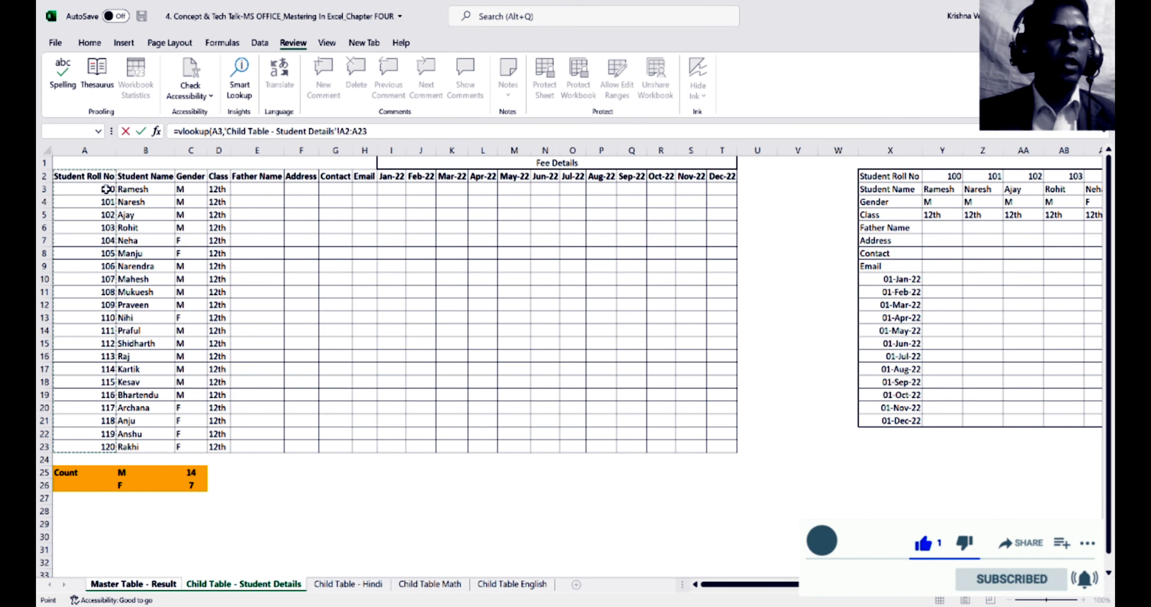
key("shift+Right")
key("shift+Right")
key("shift+Right")
key("shift+Right")
key("shift+Right")
key("shift+Right")
key("shift+Right")
key("shift+Right")
key("shift+Right")
key("shift+Right")
key("shift+Right")
key("shift+Right")
key("shift+Right")
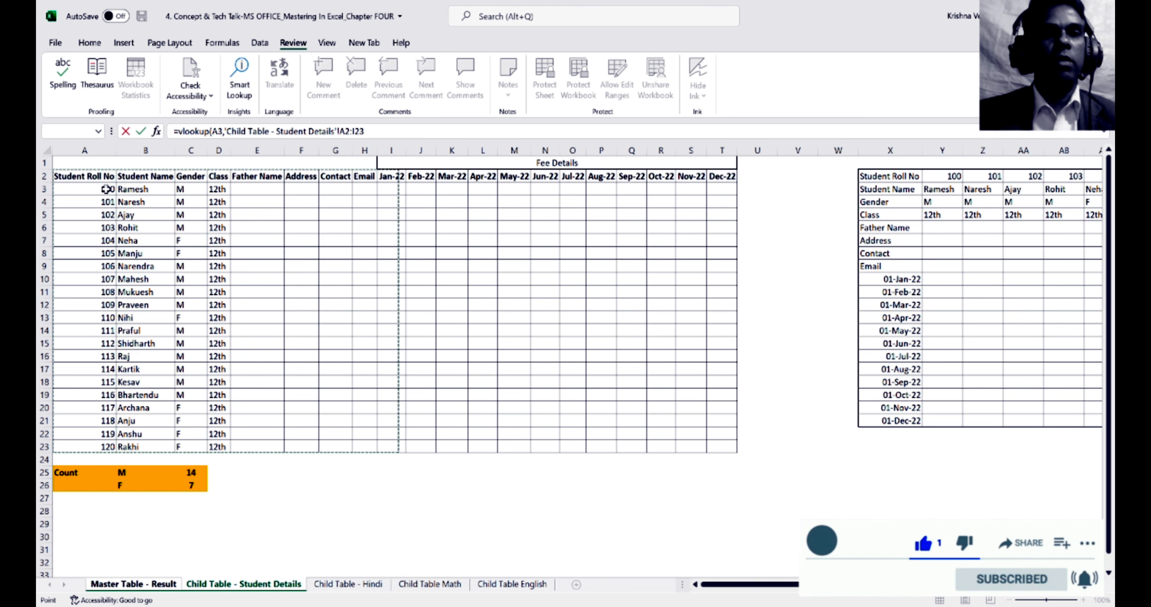
key("shift+Right")
key("shift+Right")
key("shift+Right")
key("shift+Right")
key("shift+Right")
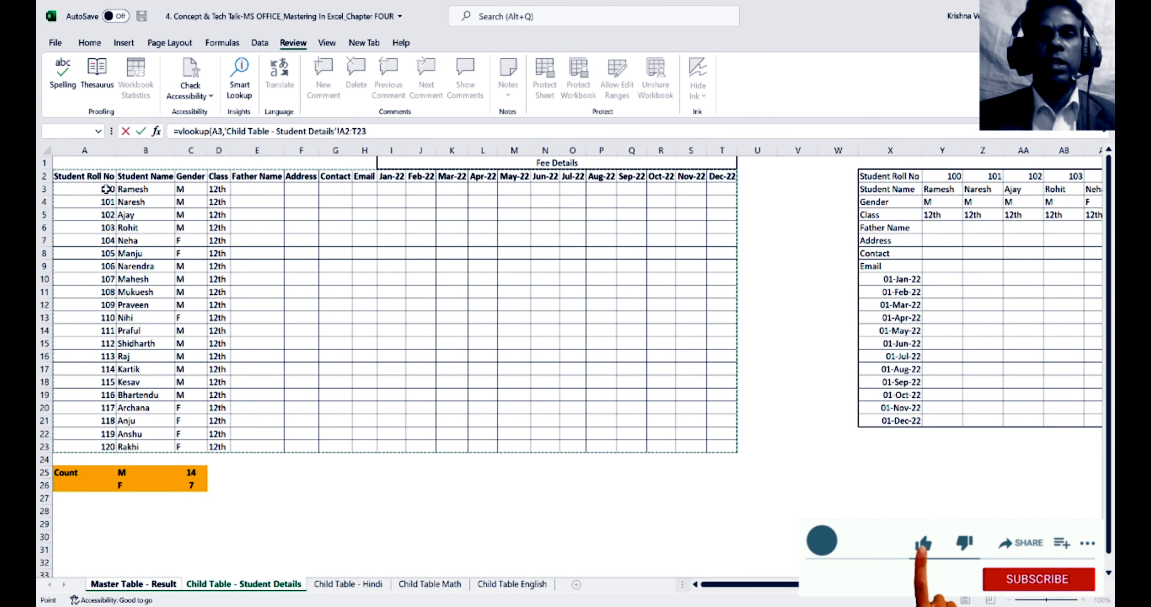
type(",")
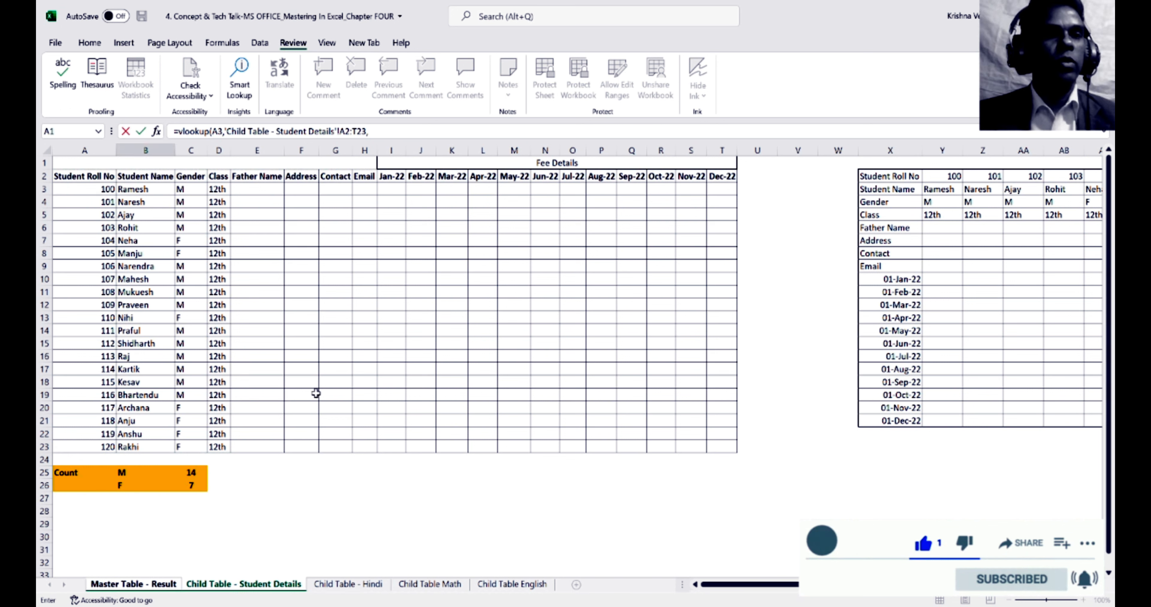
left_click(98, 192)
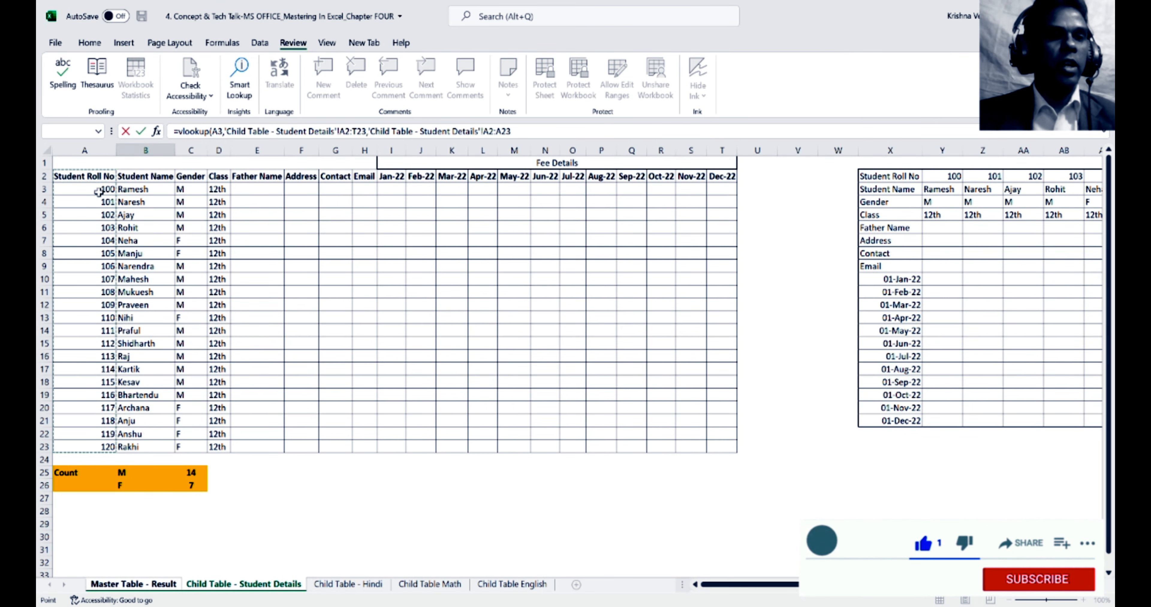
key("shift+Right")
key("shift+Right")
key("shift+Right")
key("shift+Right")
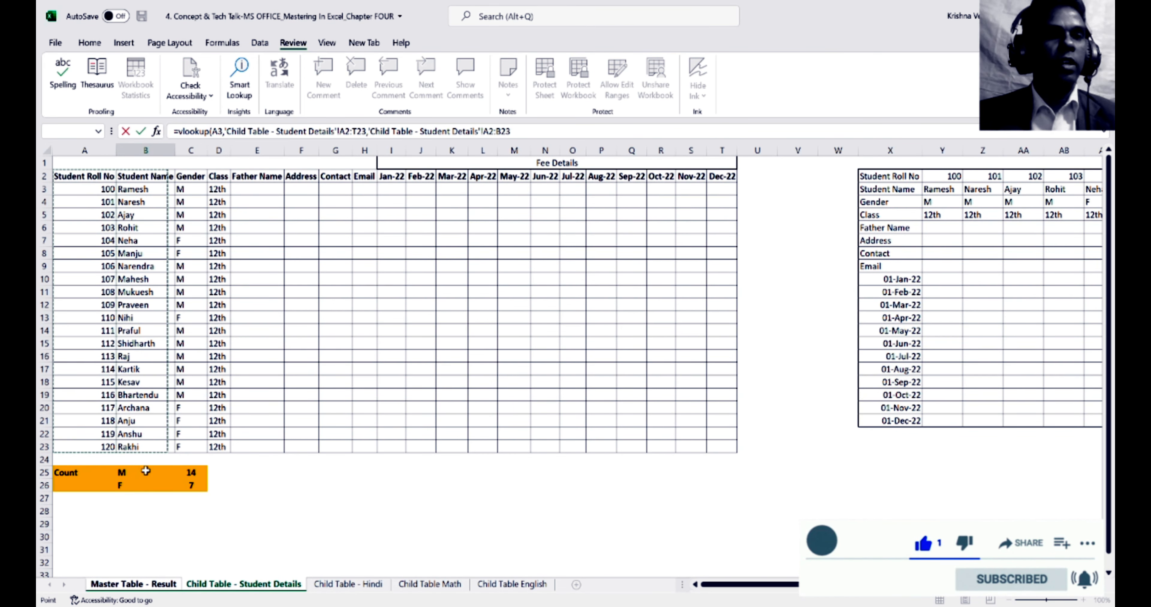
key("shift+Right")
key("shift+Right")
key("shift+Right")
key("shift+Right")
key("shift+Right")
key("shift+Right")
key("shift+Right")
key("shift+Right")
key("shift+Right")
key("shift+Right")
key("shift+Right")
key("shift+Right")
key("shift+Right")
key("shift+Right")
key("shift+Right")
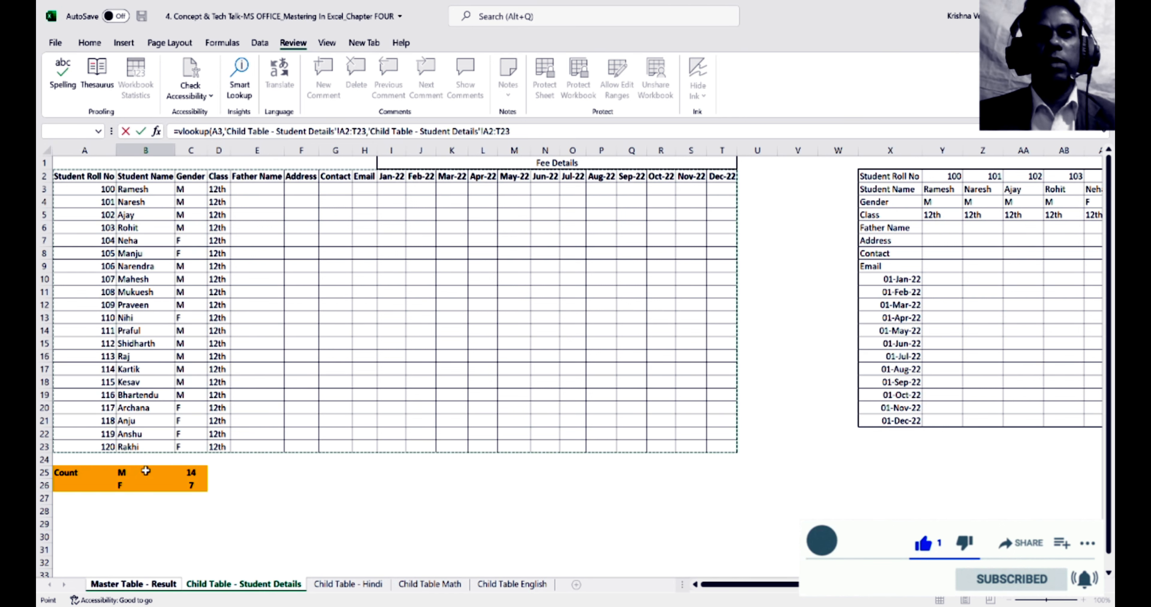
type(",2,")
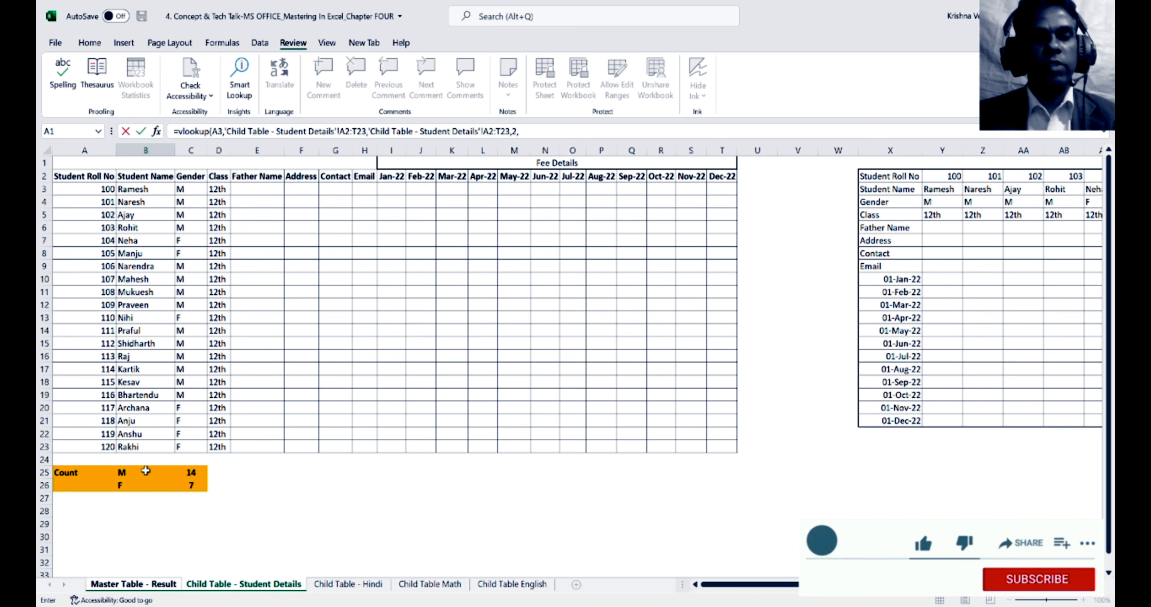
type("0)")
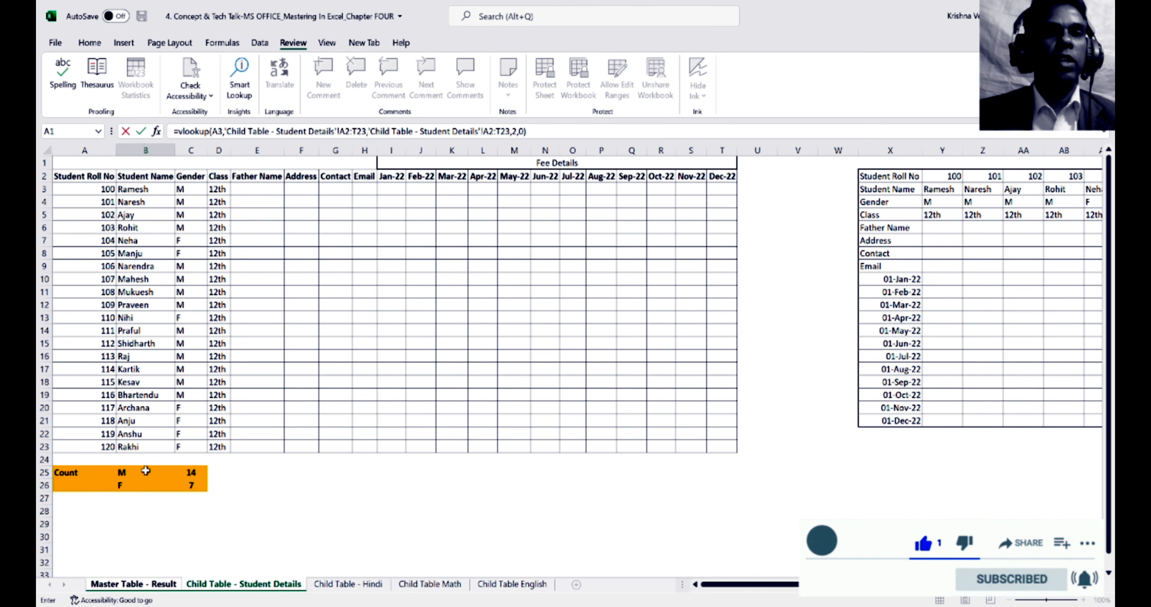
key("Return")
key("Return")
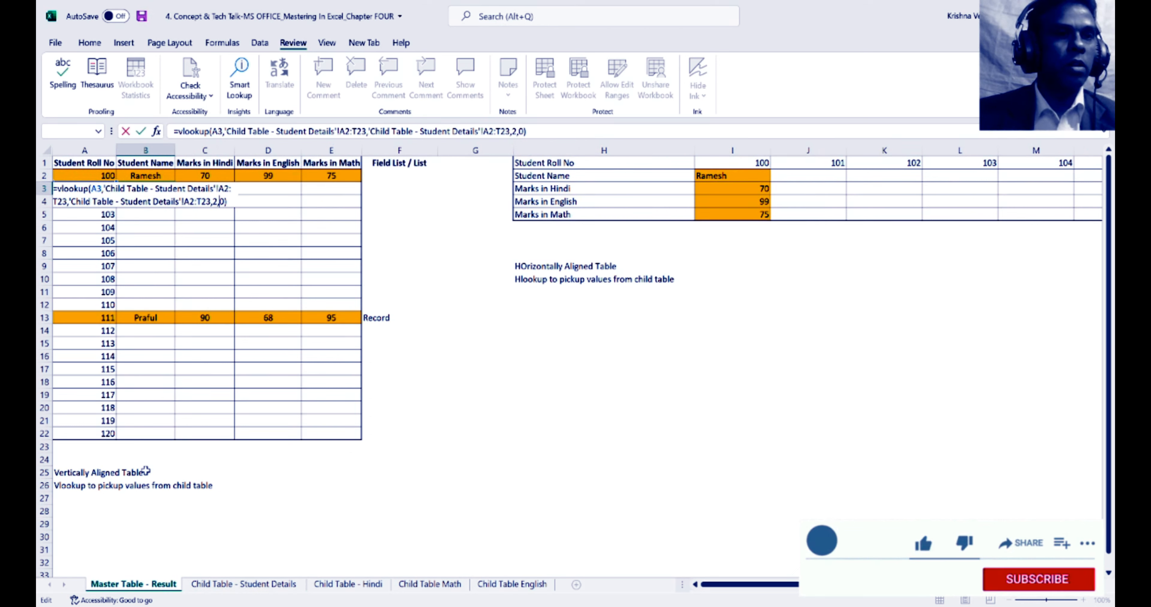
key("Escape")
key("Right")
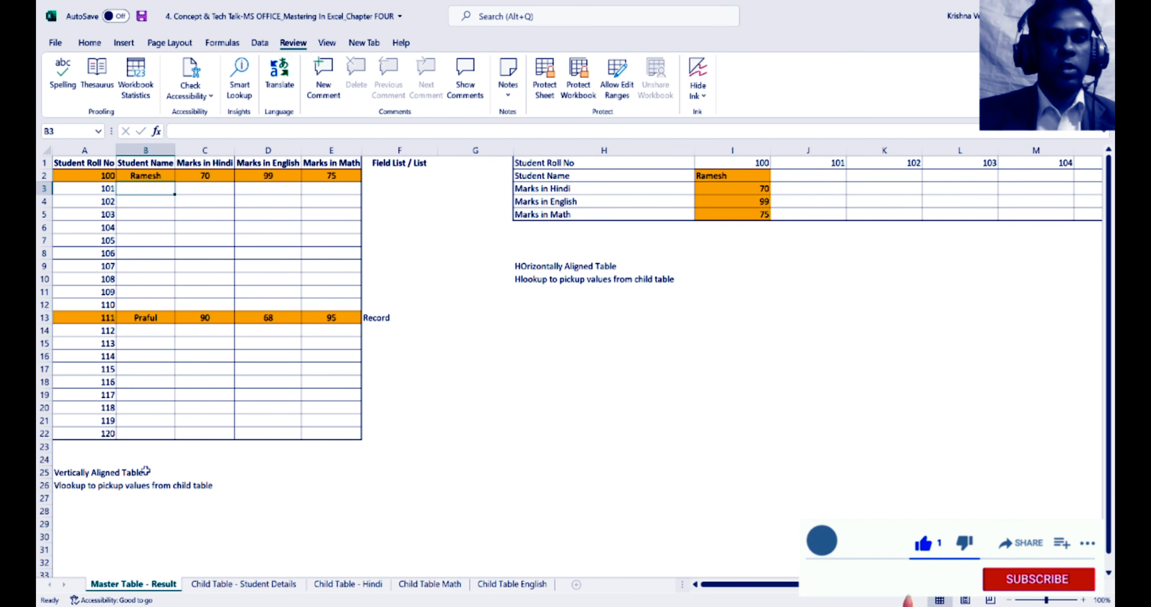
Start a VLOOKUP in B3 of the Master Table - Result sheet with A3 as the lookup value.
type("=vlookup")
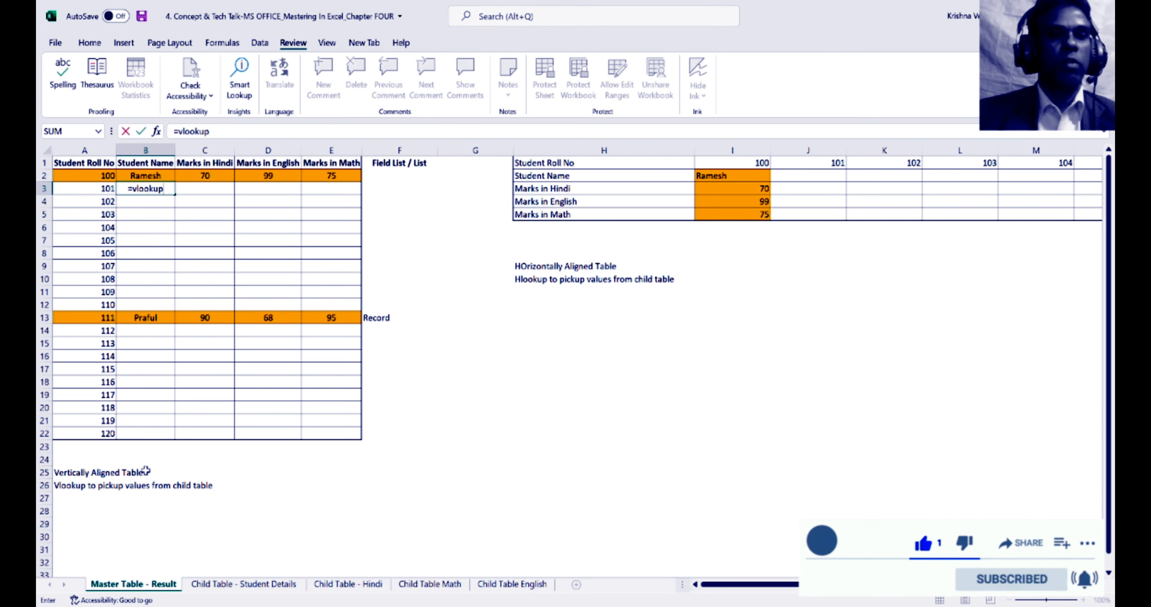
type("(")
key("Left")
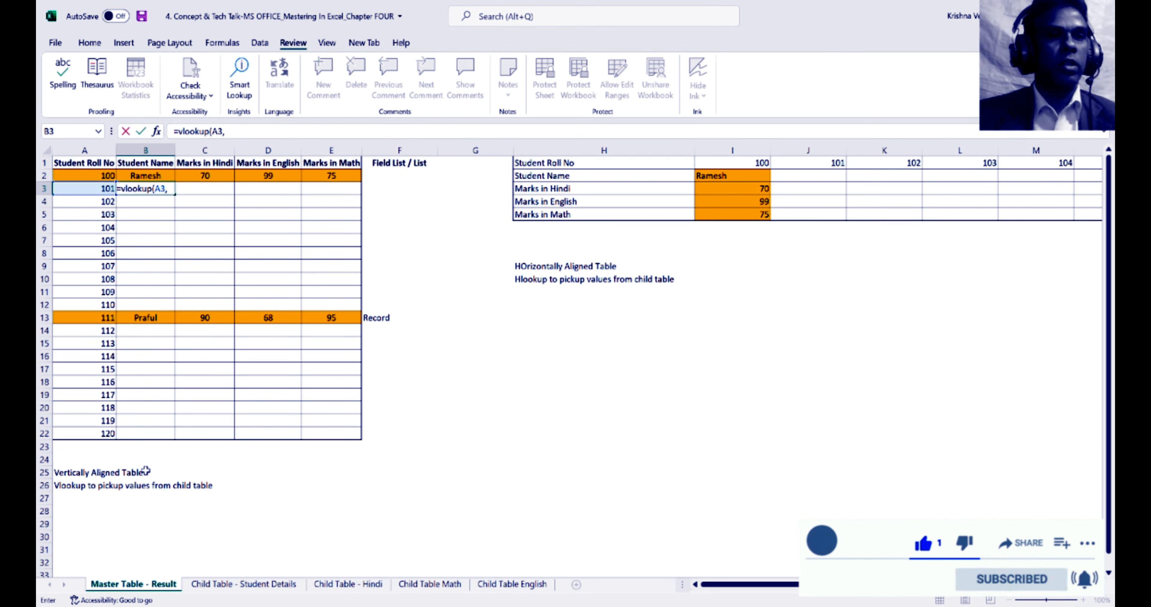
Set the B3 formula's table array to A2:T23 on the Child Table - Student Details sheet.
left_click(220, 586)
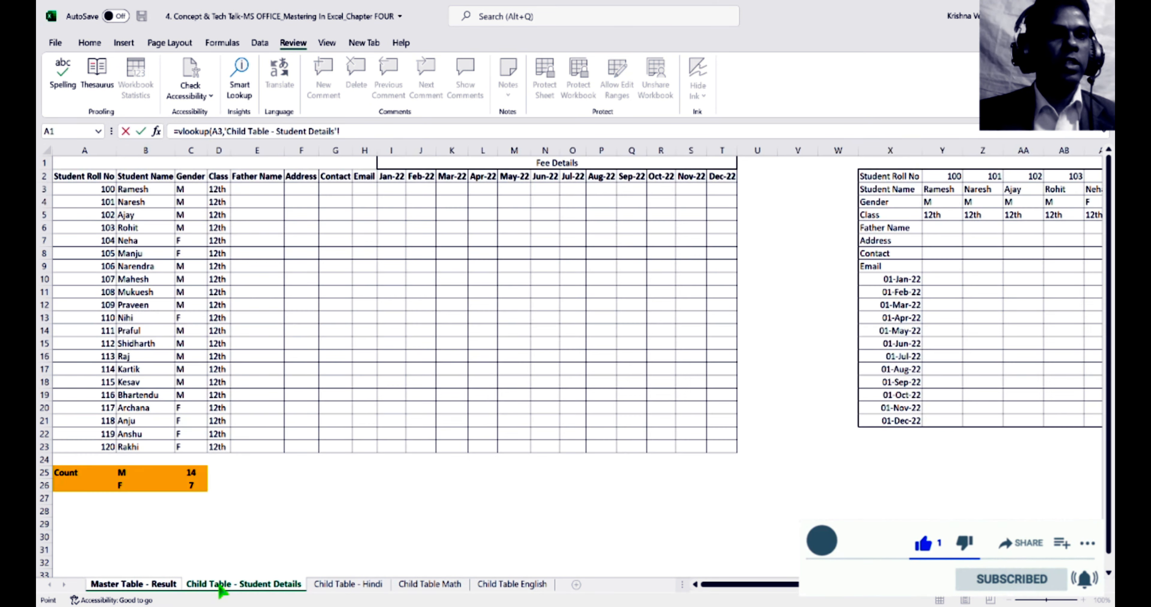
left_click(90, 180)
key("ctrl+shift+Down")
key("shift+Right")
key("shift+Right")
key("shift+Right")
key("shift+Right")
key("shift+Right")
key("shift+Right")
key("shift+Right")
key("shift+Right")
key("shift+Right")
key("shift+Right")
key("shift+Right")
key("shift+Right")
key("shift+Right")
key("shift+Right")
key("shift+Right")
key("shift+Right")
key("shift+Right")
key("shift+Right")
key("shift+Right")
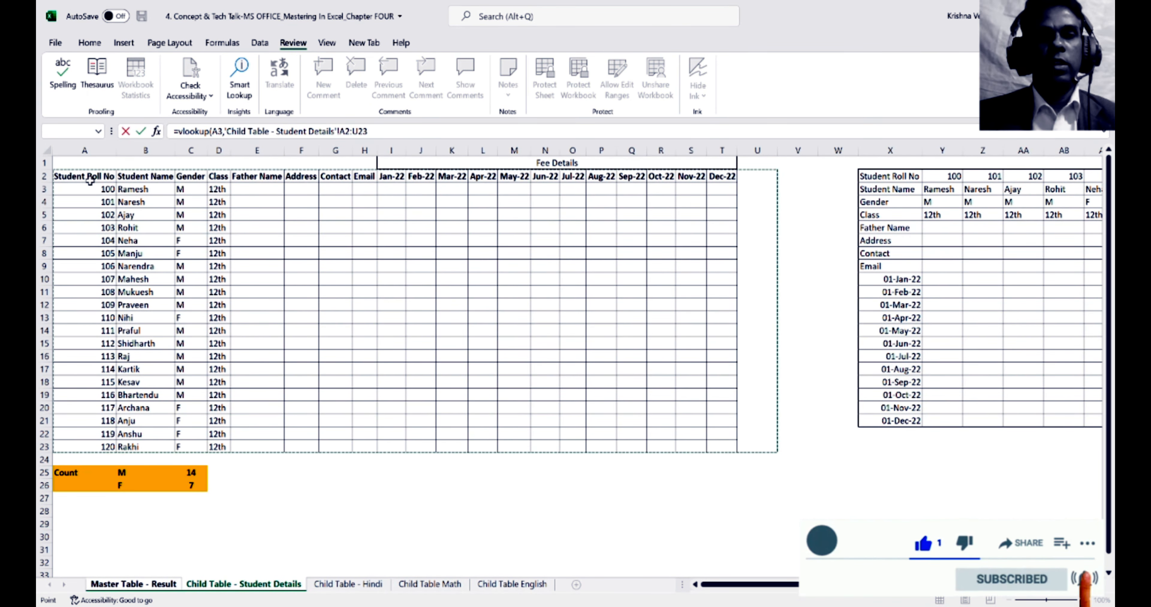
Finish the B3 VLOOKUP with column index 2 and 0 for an exact match.
left_click(380, 128)
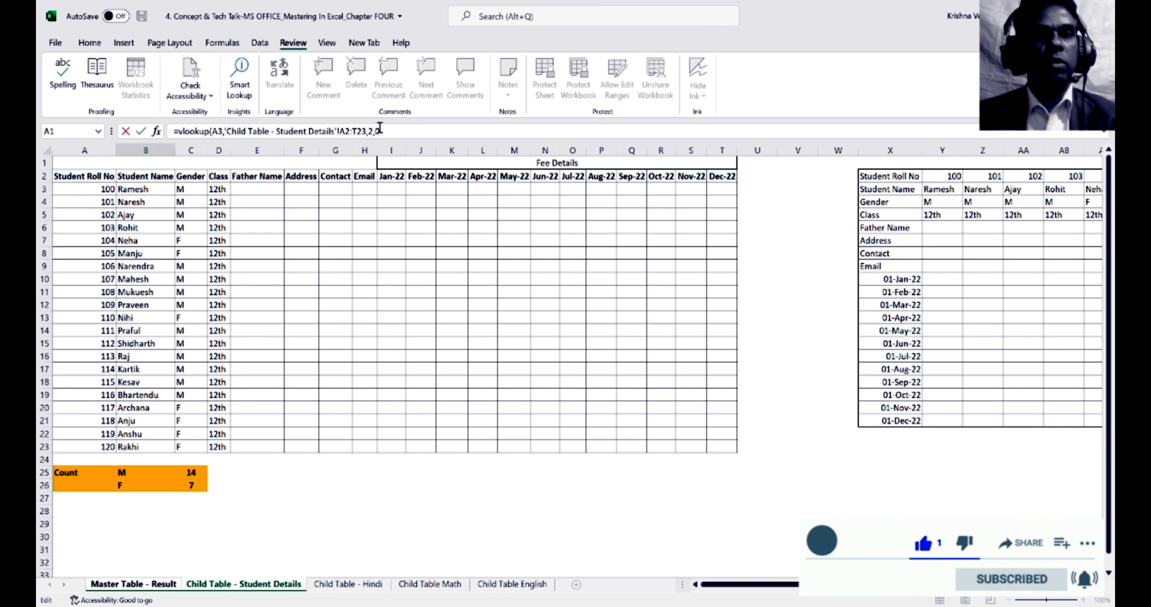
key("BackSpace")
key("Return")
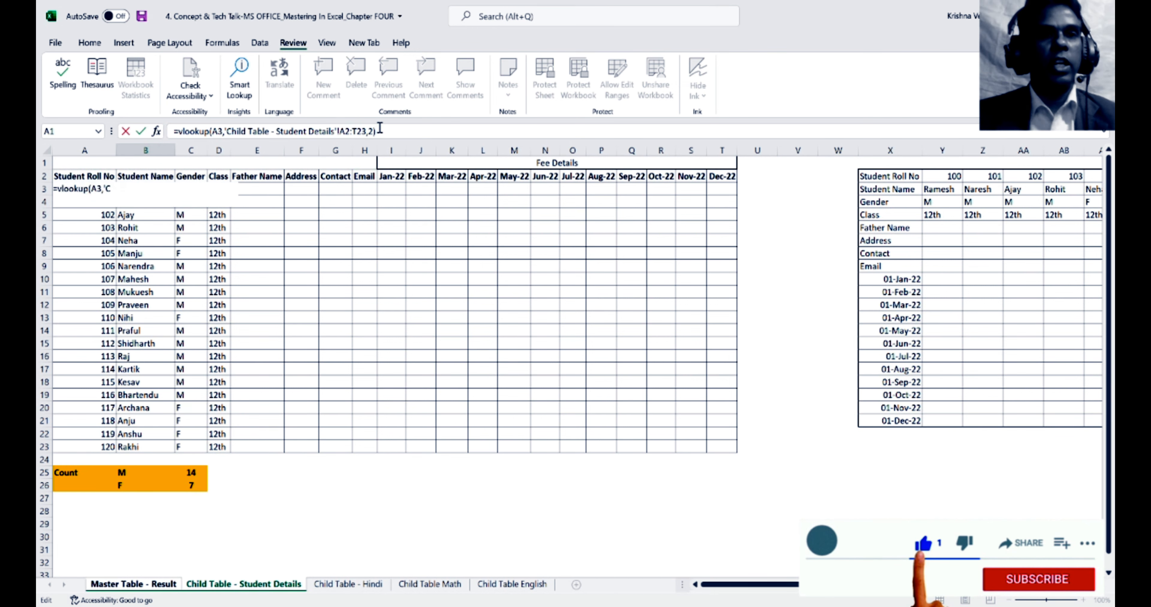
key("Up")
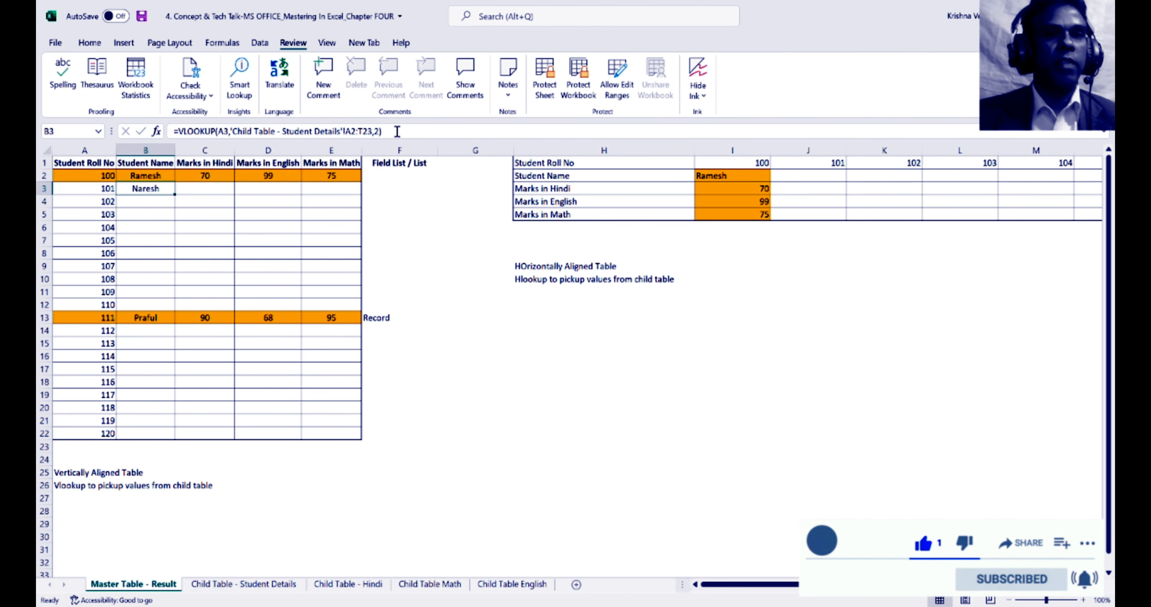
left_click(397, 131)
key("Left")
type("0")
key("Return")
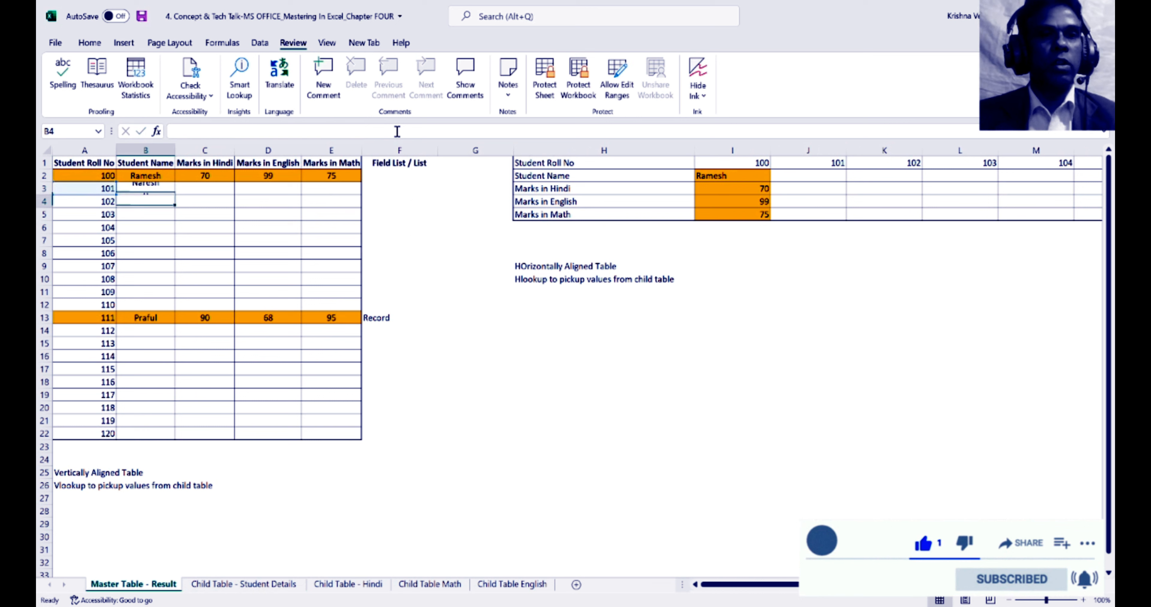
Start a VLOOKUP in C3 for the Hindi marks with A3 as the lookup value, referencing the Child Table - Hindi sheet.
key("Up")
key("Up")
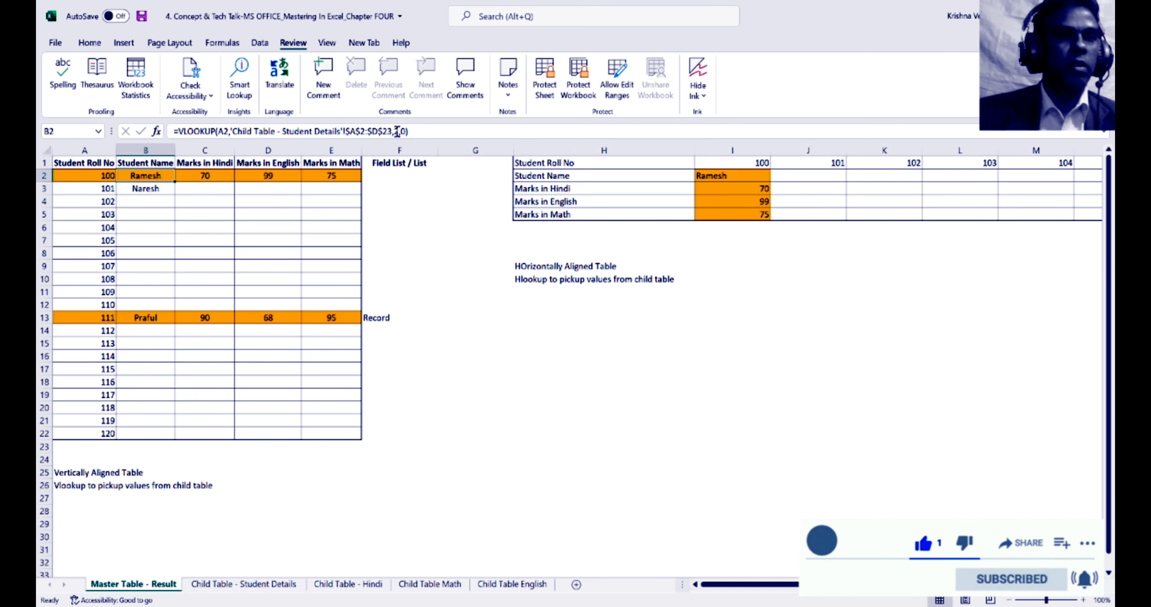
key("Up")
key("Down")
key("Down")
key("Right")
type("=")
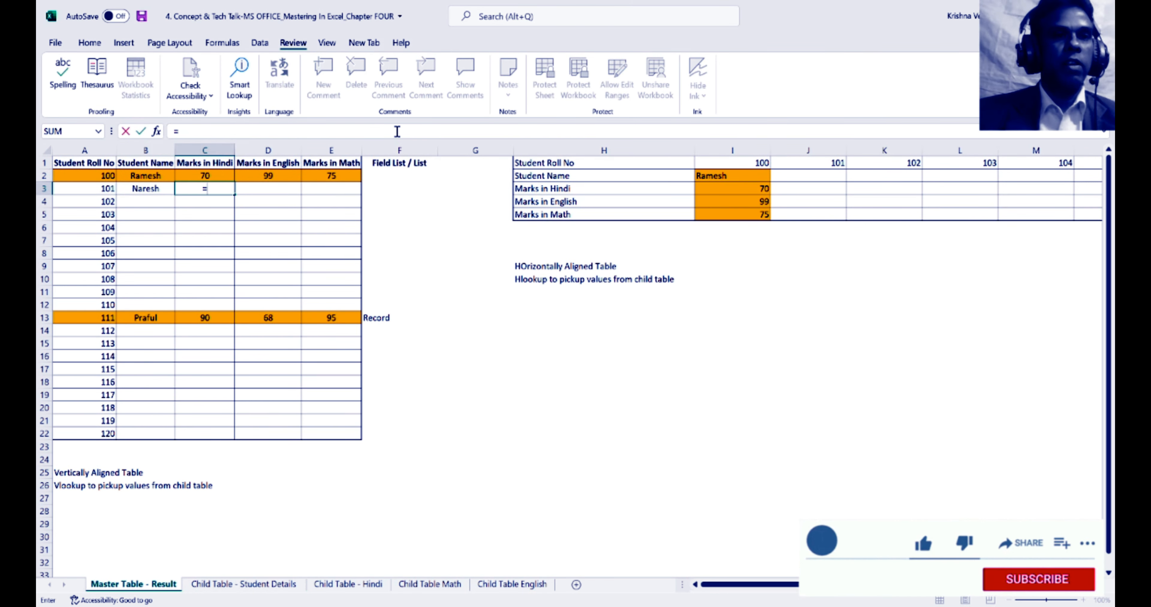
type("vlookup")
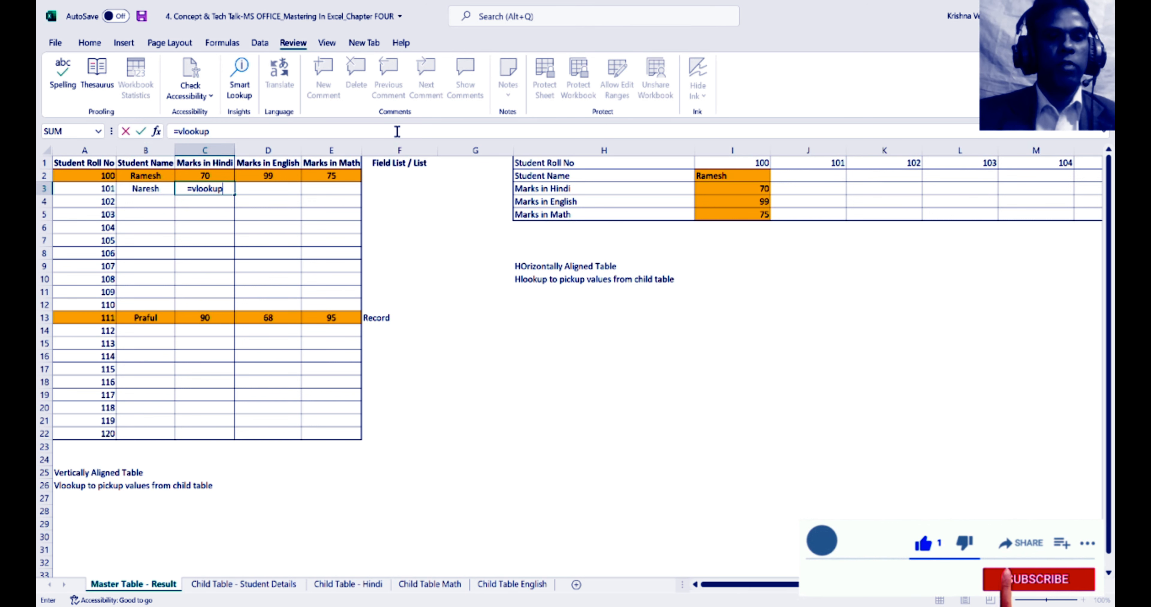
type("(")
key("Left")
key("Left")
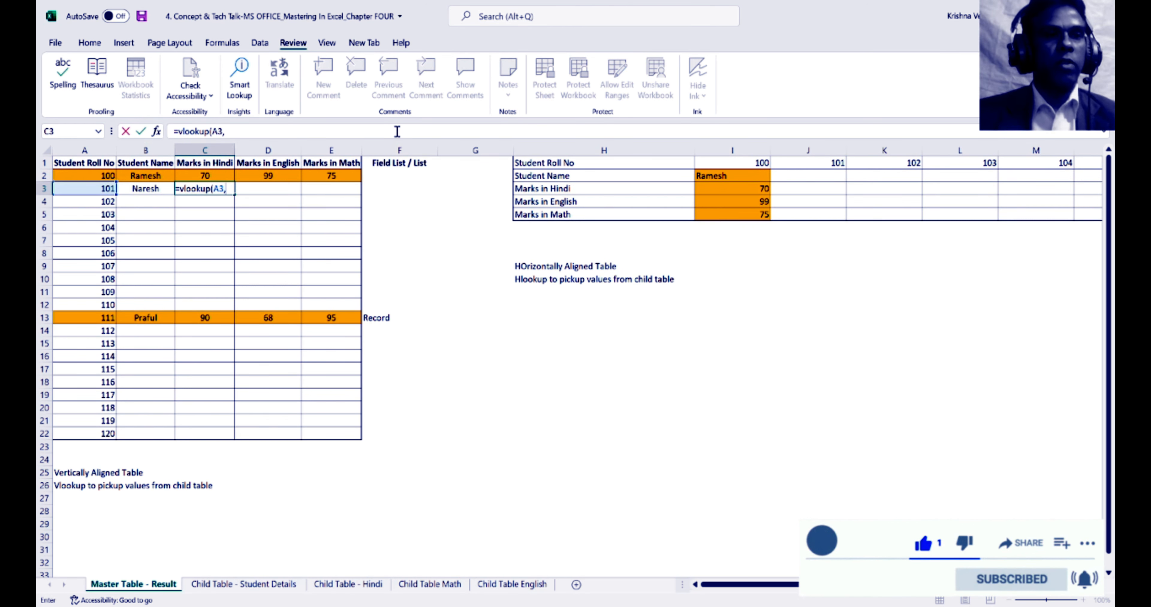
type(",")
left_click(364, 588)
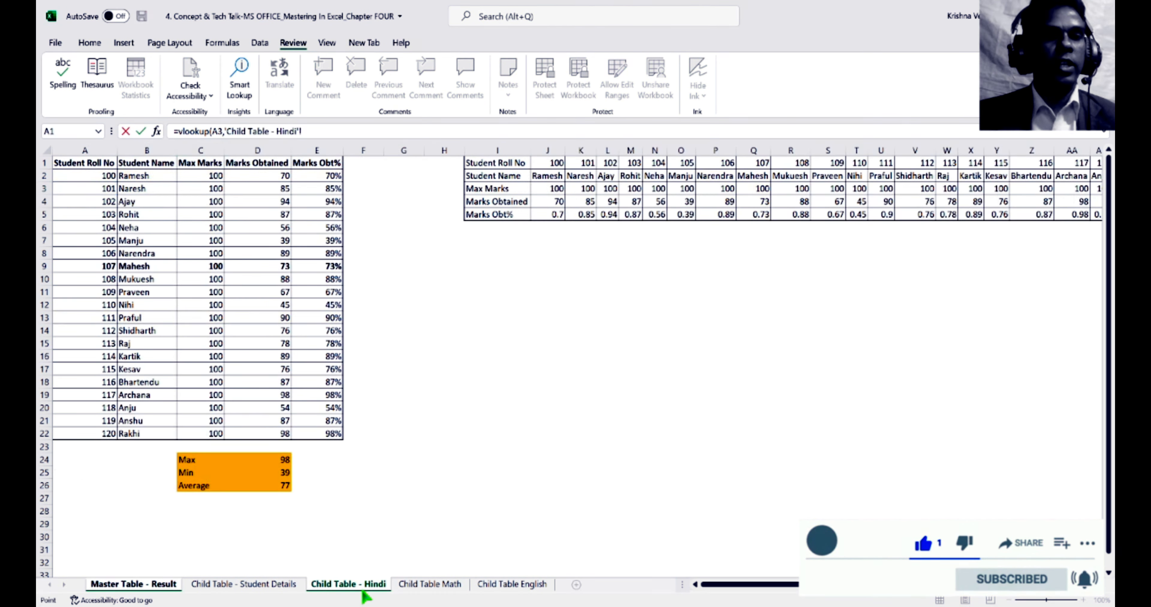
left_click(100, 149)
key("shift+Right")
key("shift+Right")
key("shift+Right")
key("shift+Right")
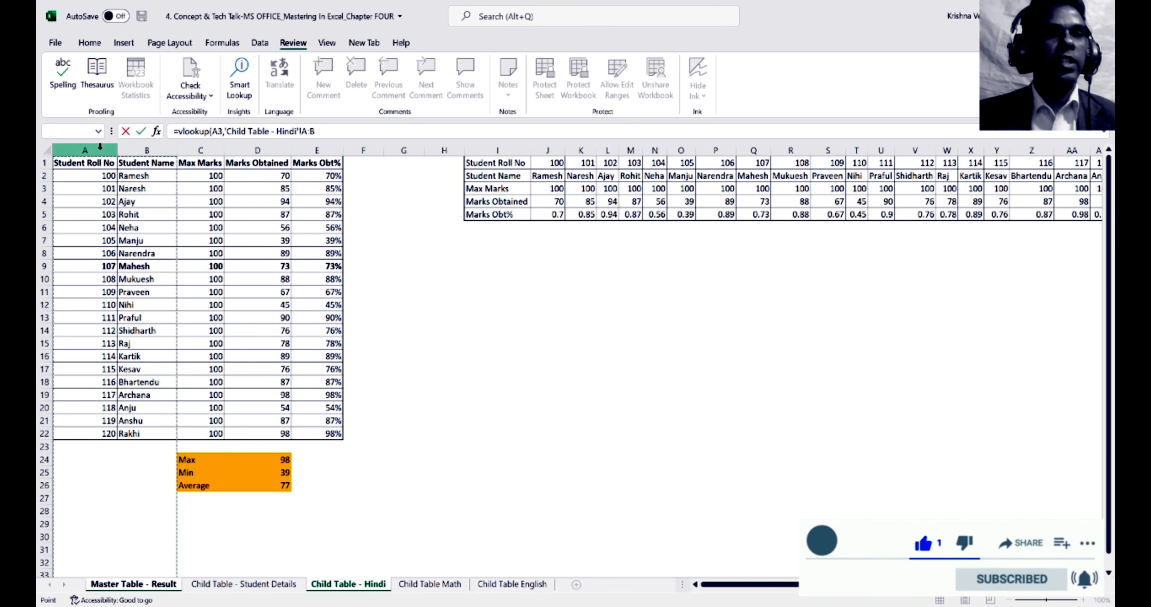
key("shift+Left")
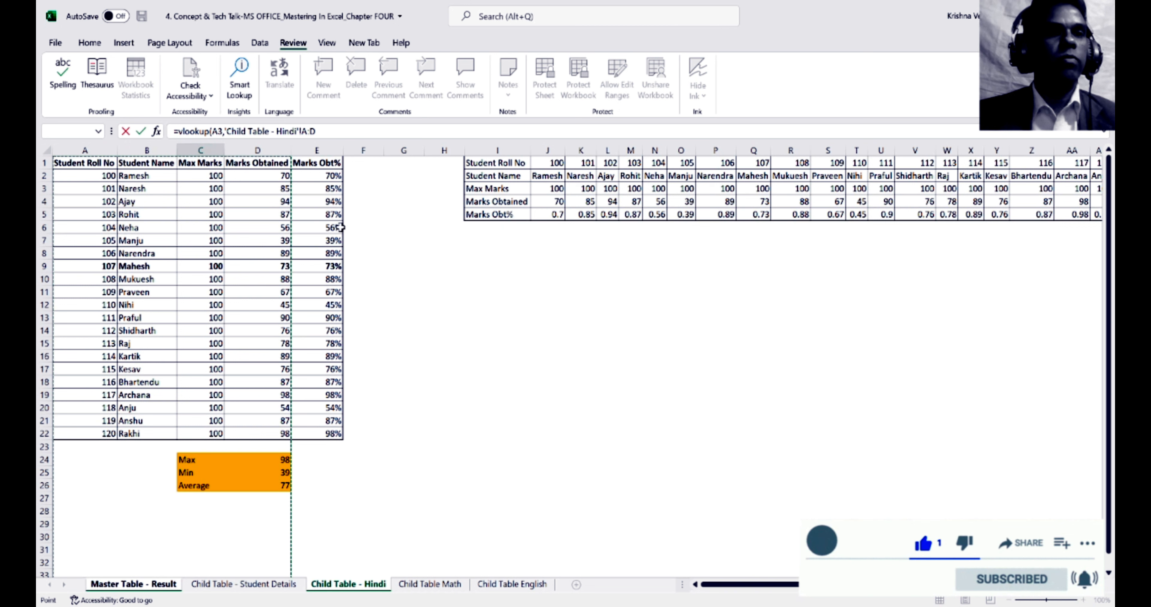
key("Left")
key("shift+Right")
key("shift+Left")
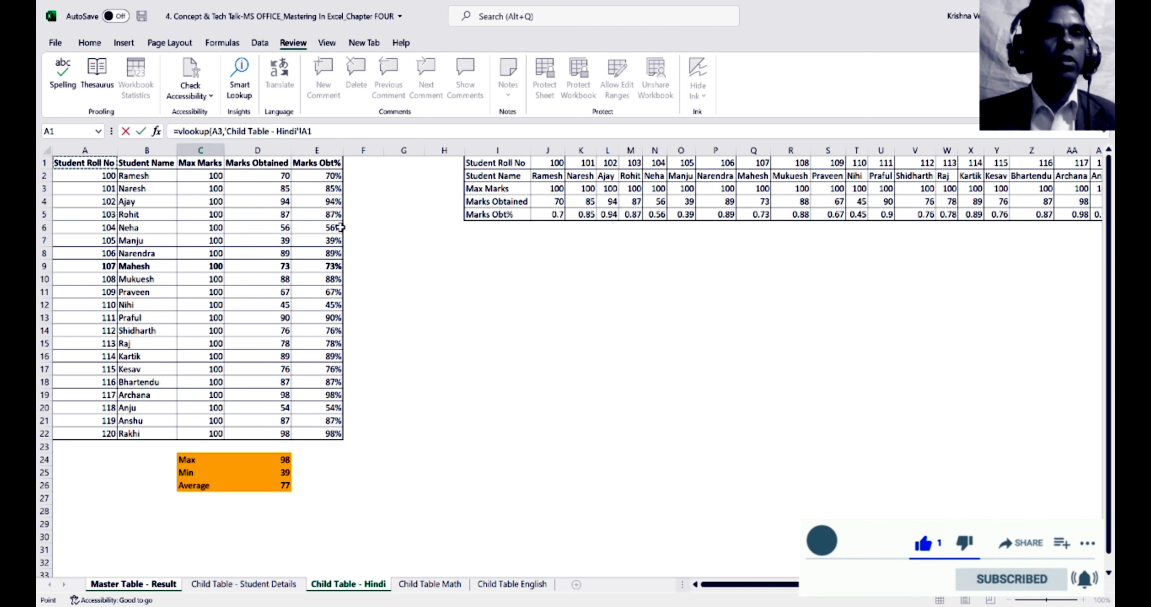
Complete the C3 VLOOKUP with columns A:E as the table array, column index 4 and exact match 0.
left_click_drag(84, 150, 321, 157)
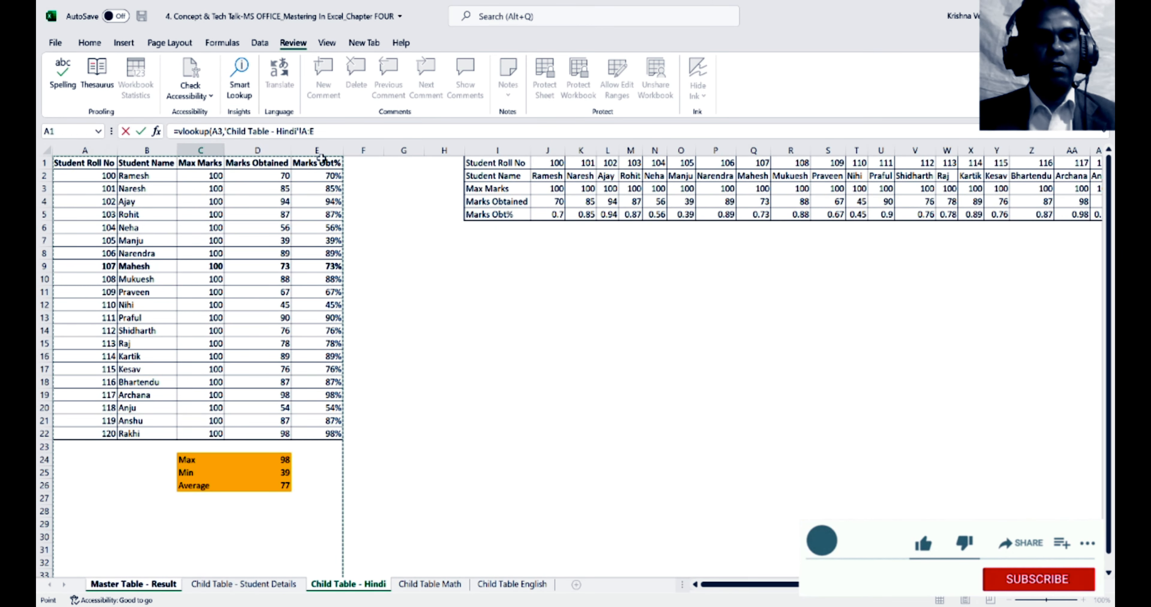
type(",4,0")
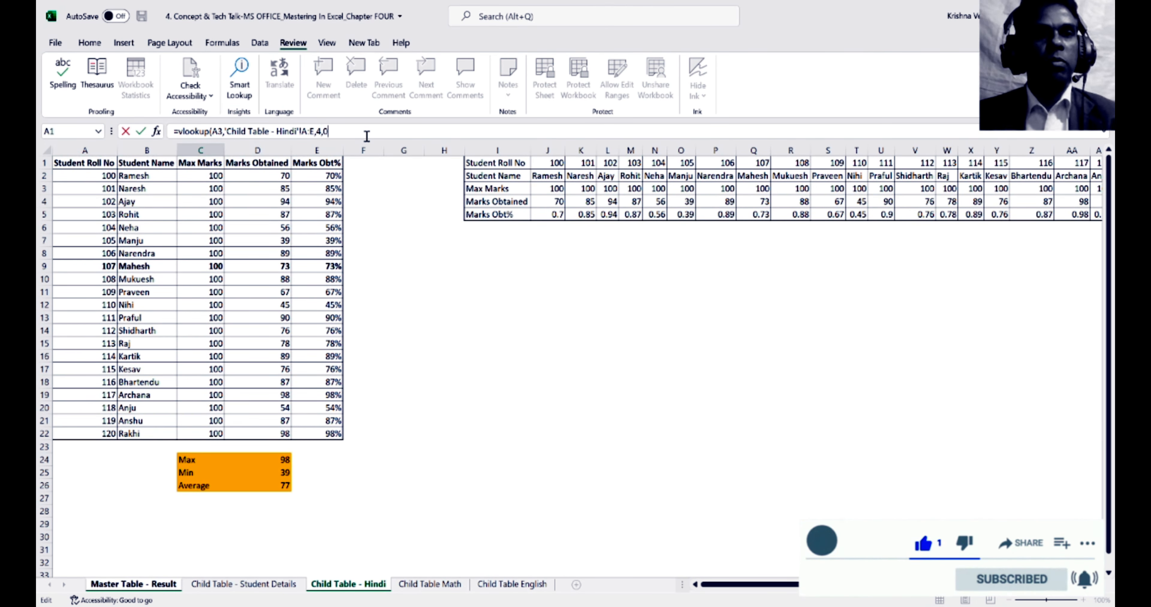
key("Return")
Start a VLOOKUP in D3 for the English marks with A3 as the lookup value.
key("Up")
key("Right")
type("=")
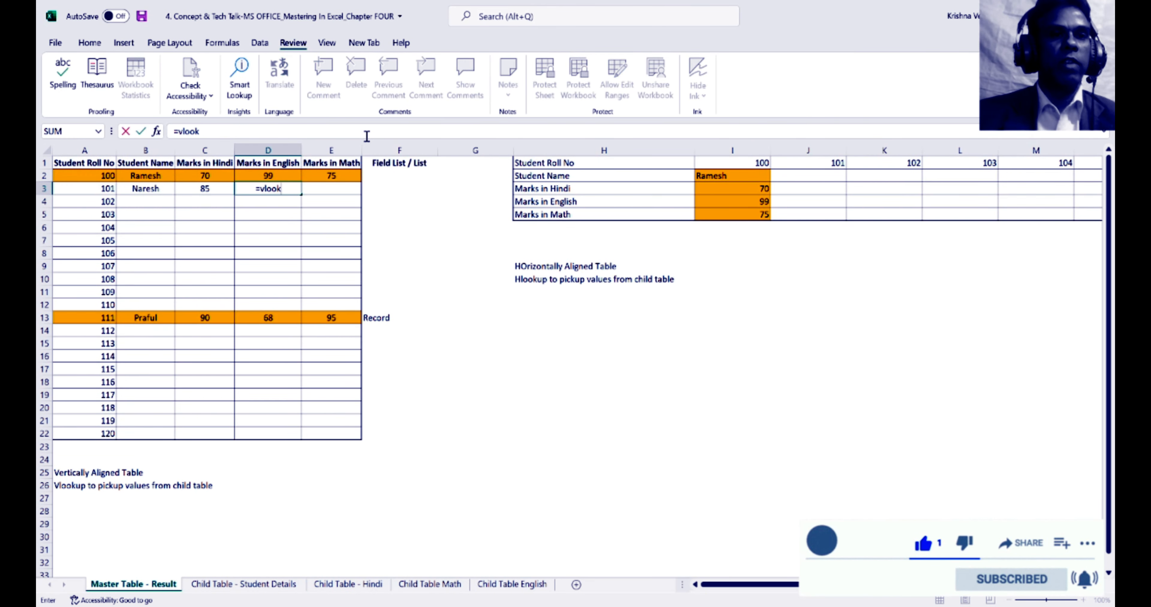
type("vlookup(*")
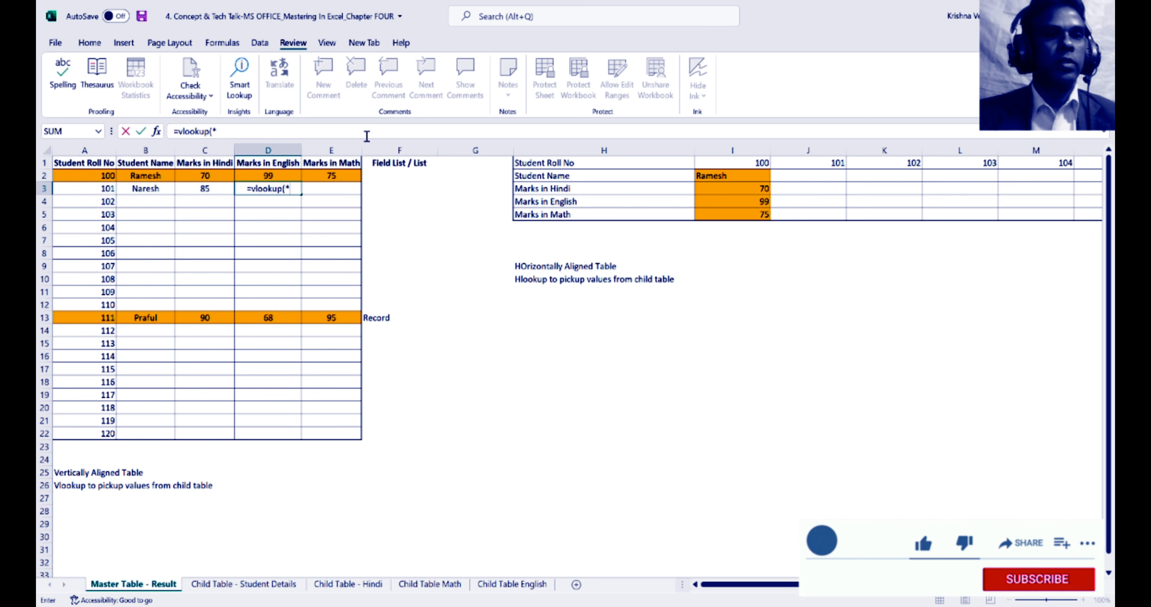
key("Left")
key("Left")
key("Left")
type(",")
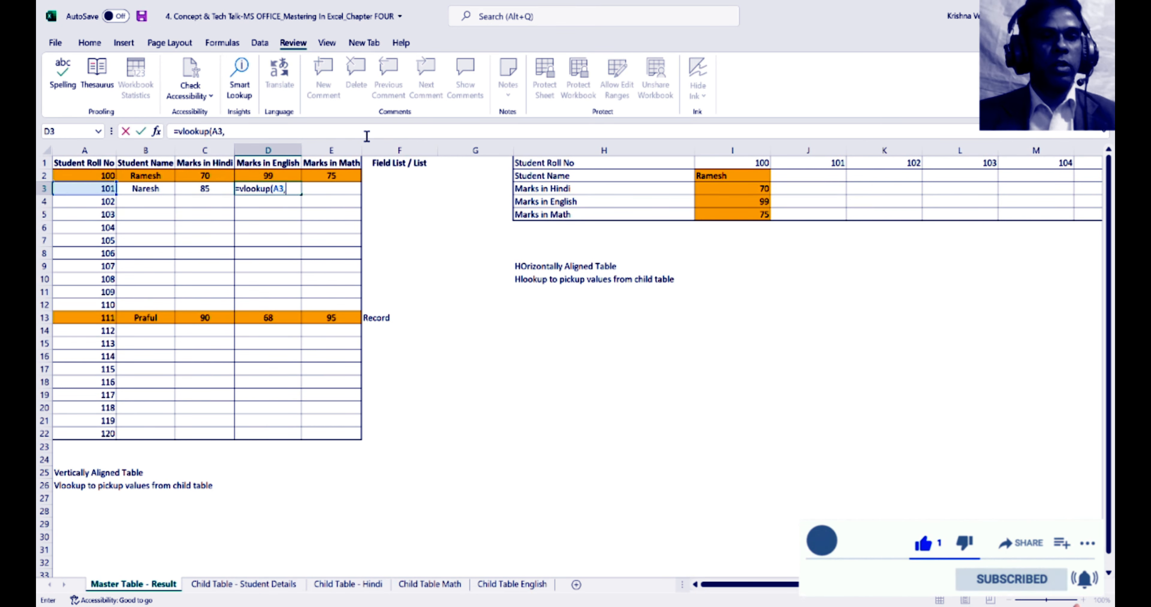
Complete the D3 VLOOKUP with columns A:E of the Child Table English sheet as the table array and column index 4.
left_click(503, 586)
left_click_drag(85, 150, 323, 154)
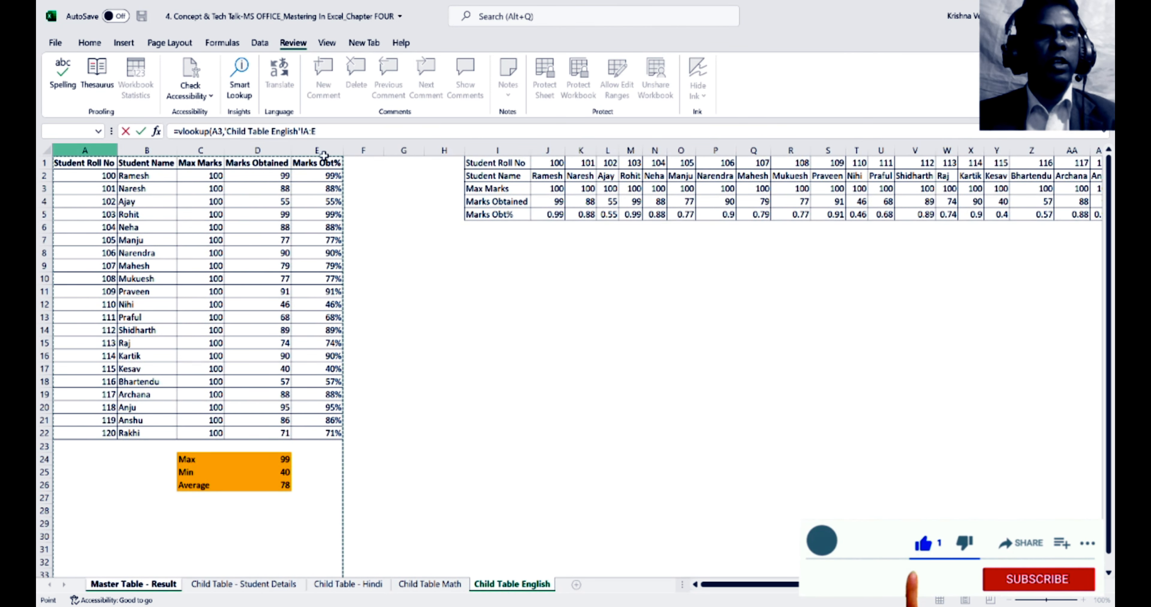
left_click(331, 128)
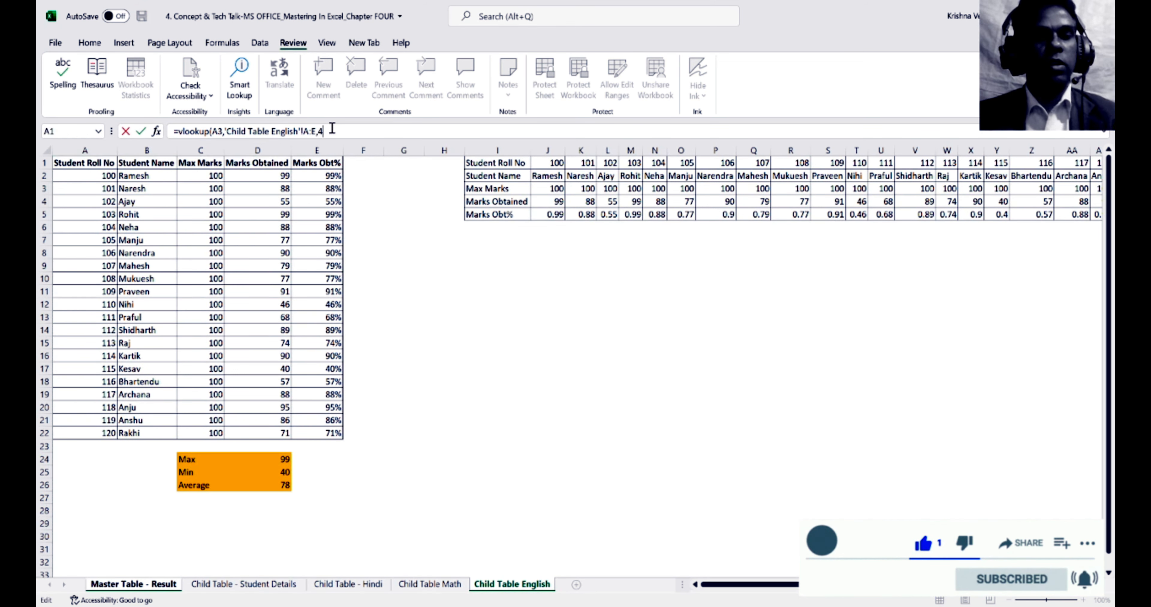
key("Return")
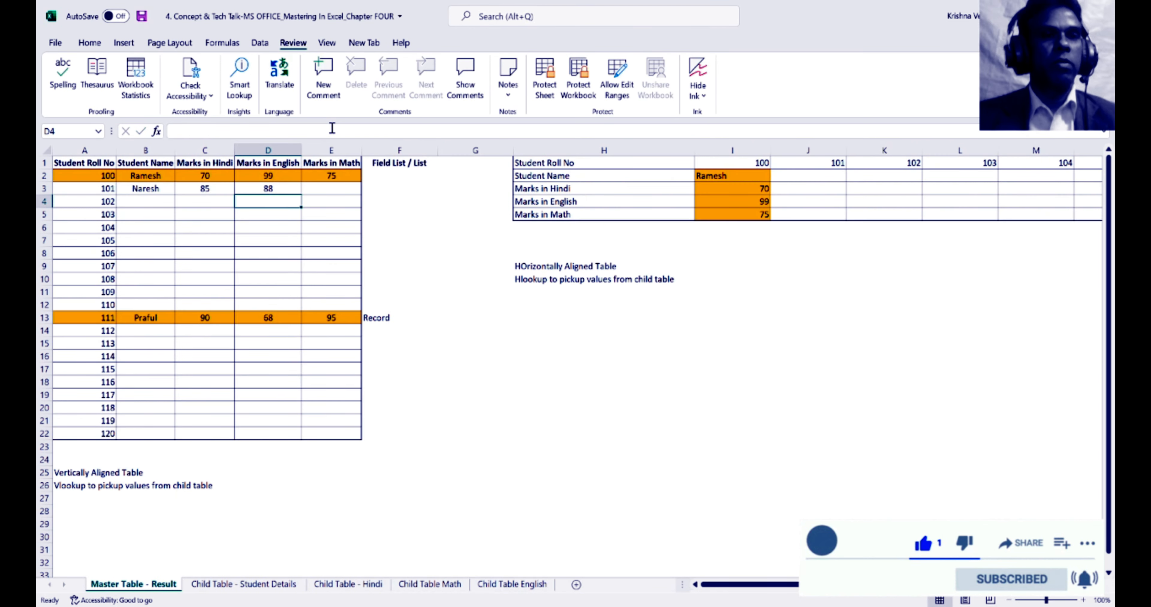
Start a VLOOKUP in E3 for the Math marks with A3 as the lookup value.
key("Up")
key("Right")
type("=")
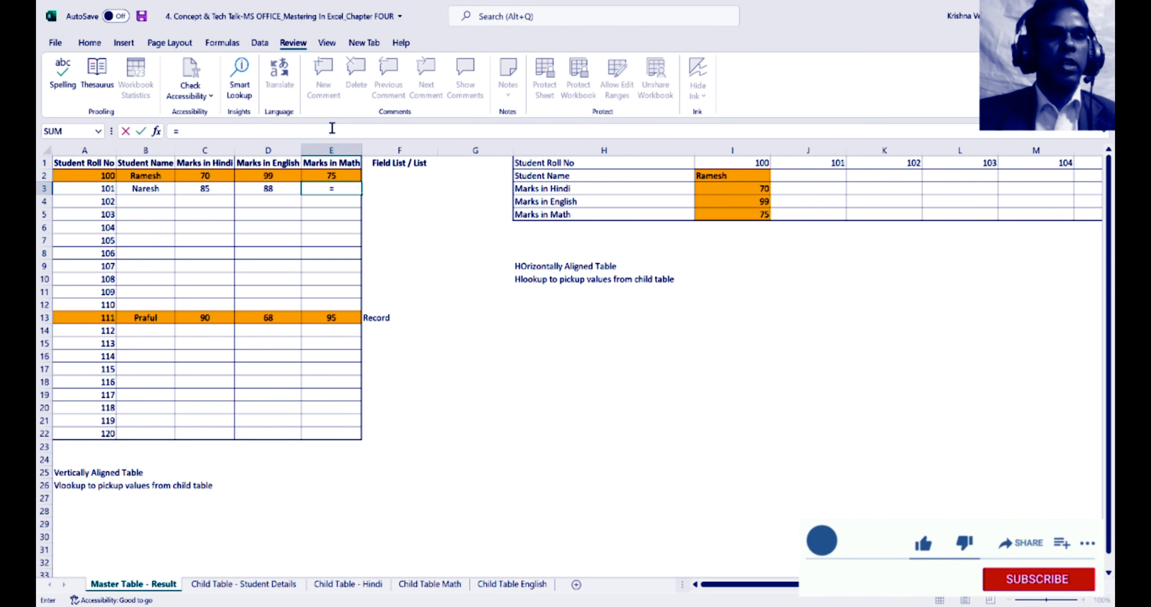
type("vlookup(")
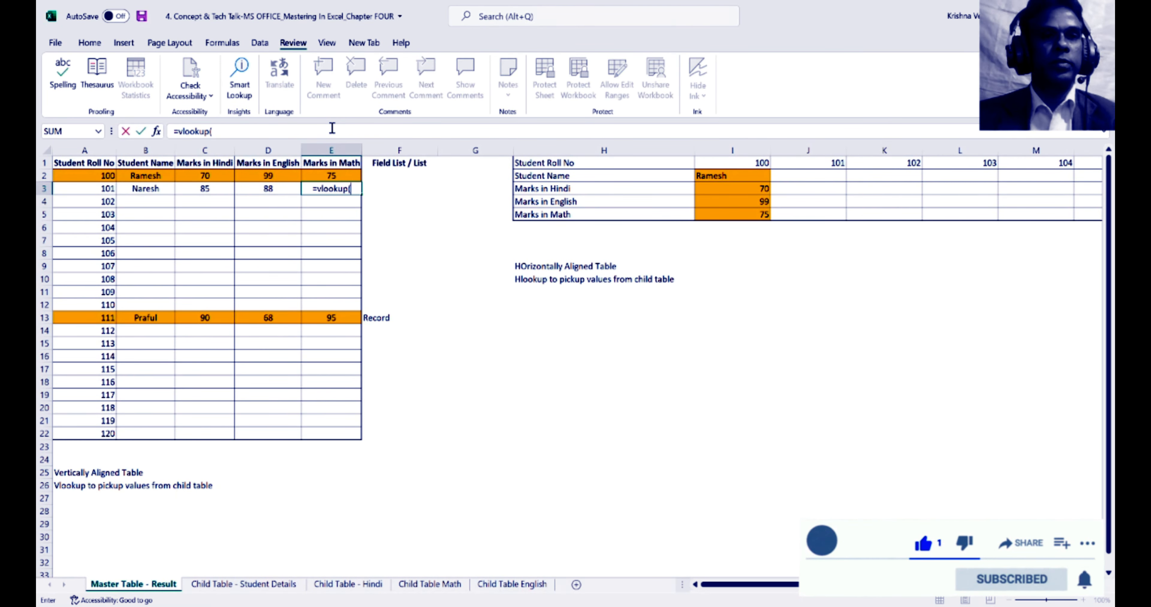
key("Left")
key("Left")
key("Left")
key("Left")
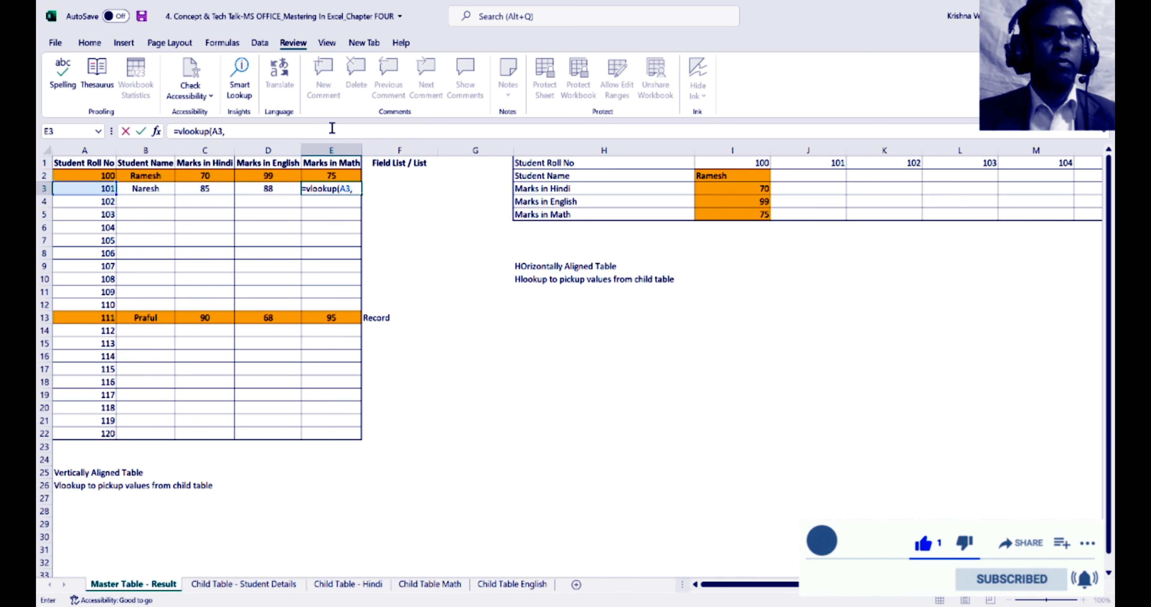
type(",")
Complete the E3 VLOOKUP with columns A:E of the Child Table Math sheet, column index 4 and exact match 0.
left_click(428, 585)
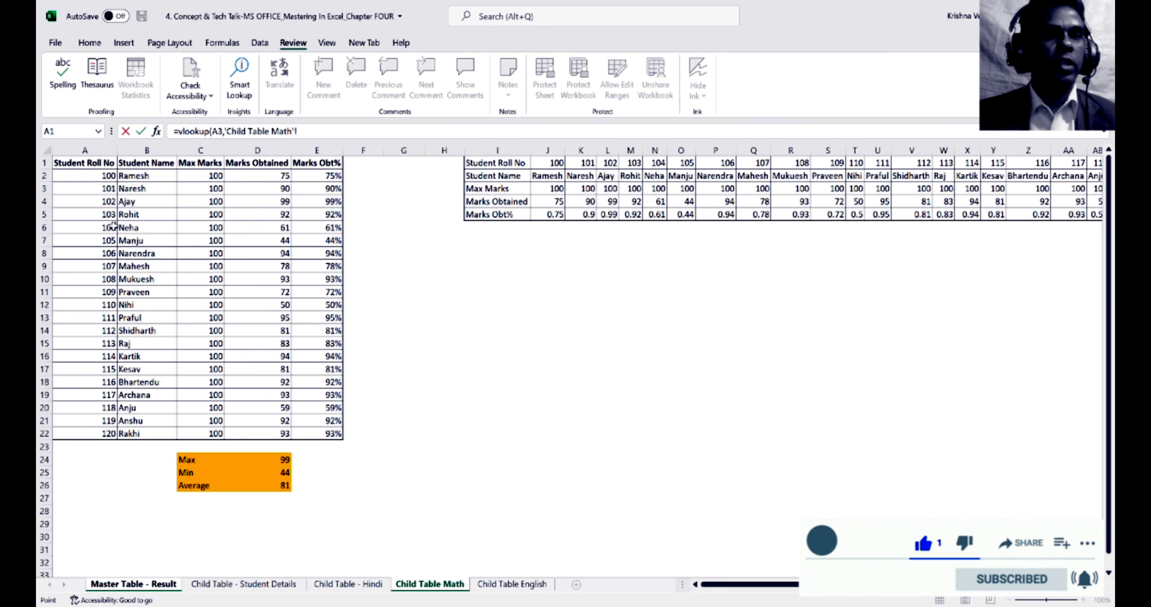
left_click_drag(90, 150, 317, 150)
type(",4")
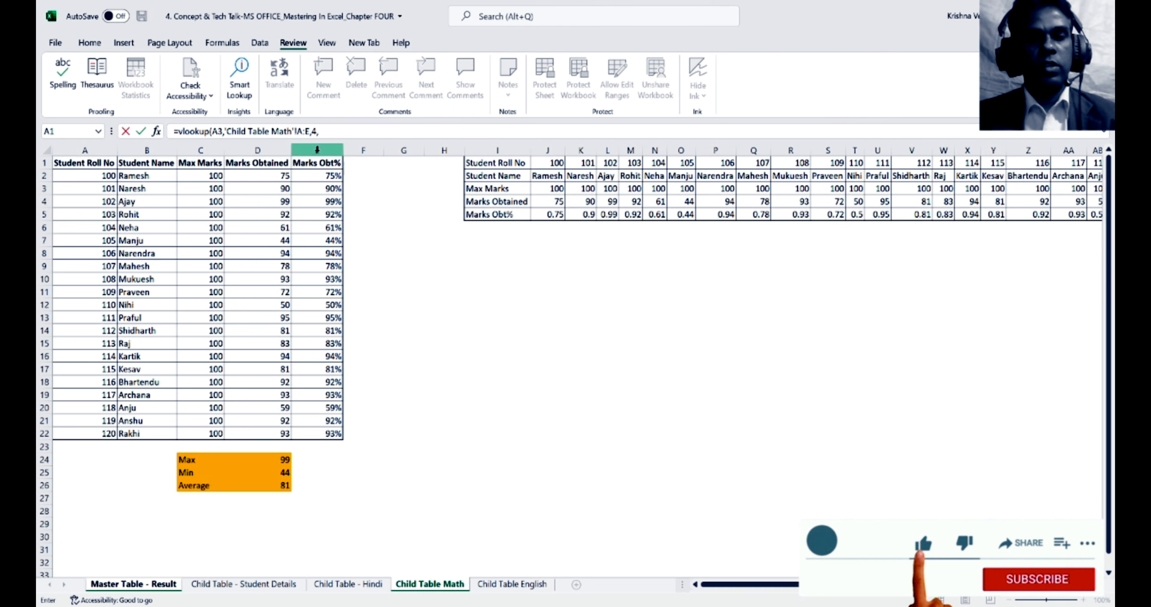
type(",0")
key("Return")
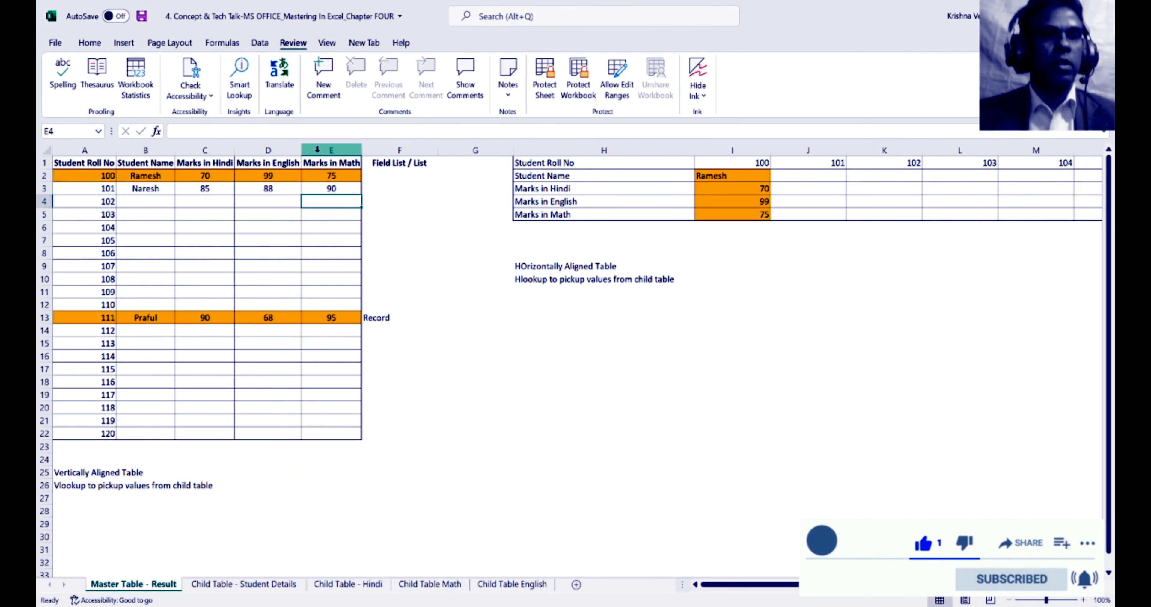
Fill the lookup formulas in B3:E3 down through row 22 of the vertical result table.
key("Up")
key("Left")
key("Left")
key("Left")
key("Left")
key("Right")
key("shift+Right")
key("shift+Right")
key("shift+Right")
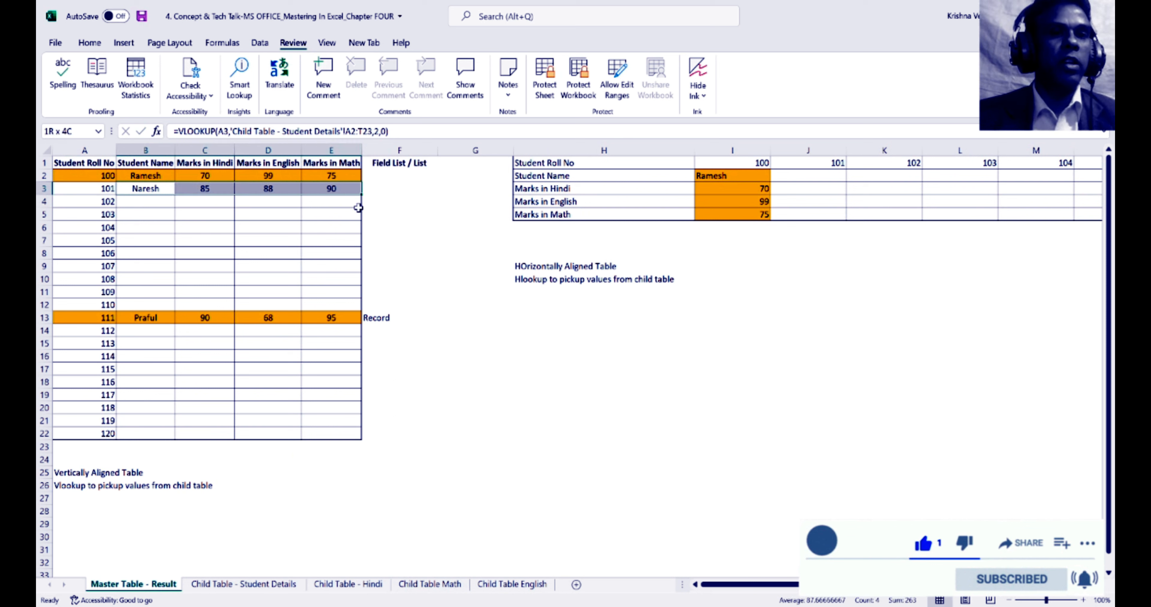
left_click_drag(361, 196, 357, 442)
Examine the filled lookup formulas in the roll number 111 row and up the Student Name column to B2.
left_click(204, 318)
key("Right")
key("Right")
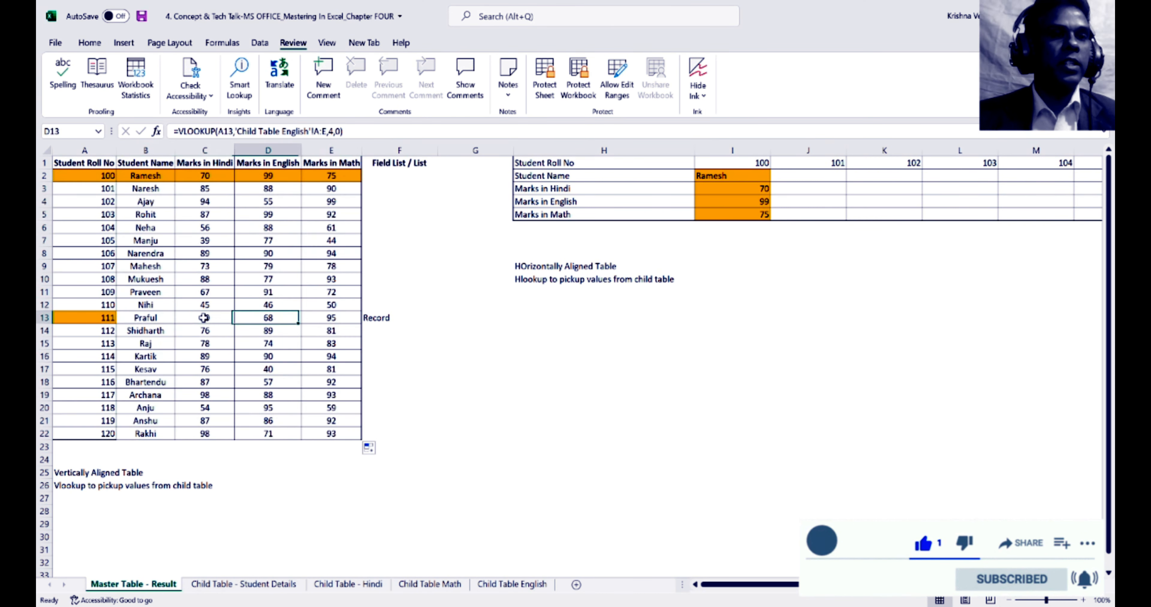
key("Left")
key("Left")
key("Left")
key("Up")
key("Up")
key("Up")
key("Up")
key("Up")
key("Up")
key("Up")
key("Up")
key("Up")
key("Up")
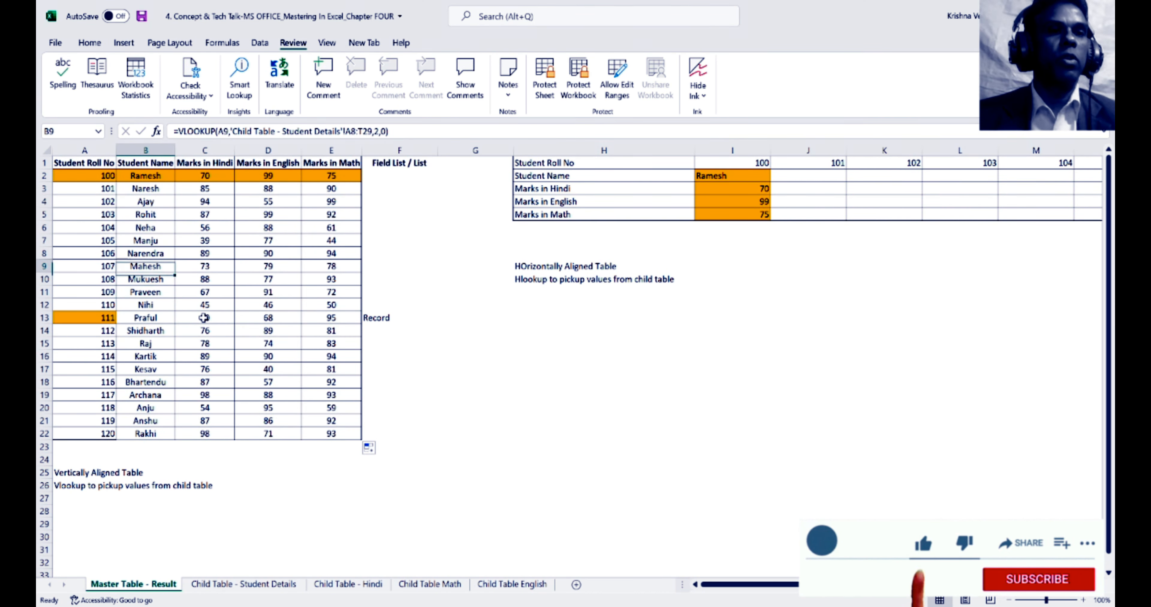
key("Up")
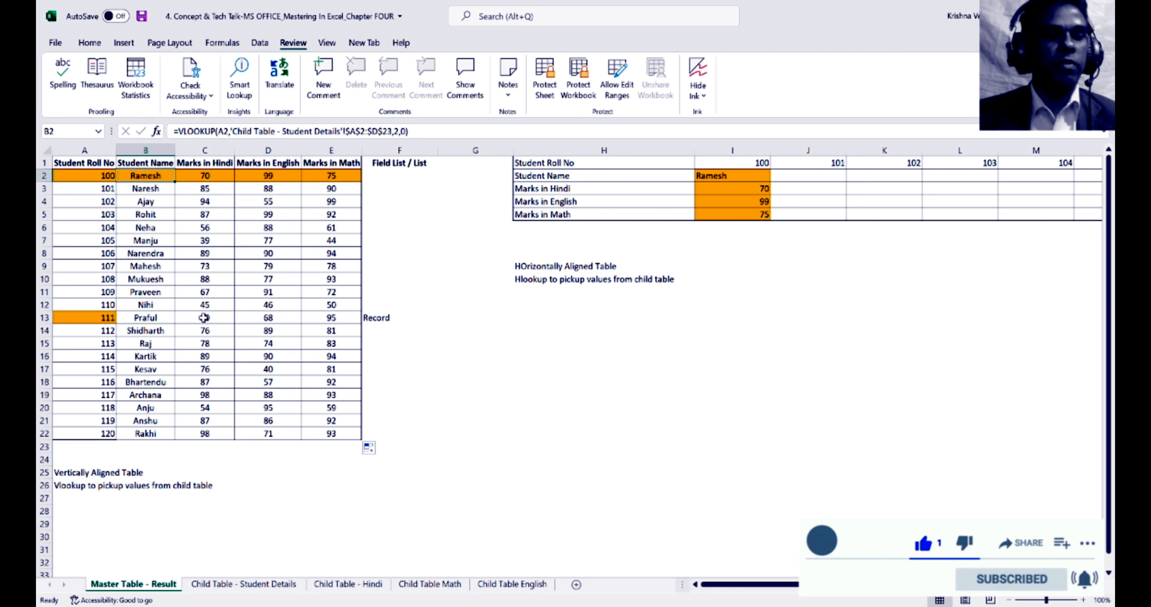
Start an HLOOKUP in J2 of the horizontal table for the student name, with J1 as the lookup value.
key("Right")
key("Right")
key("Right")
key("Right")
key("Right")
key("Right")
key("Right")
key("Right")
key("Right")
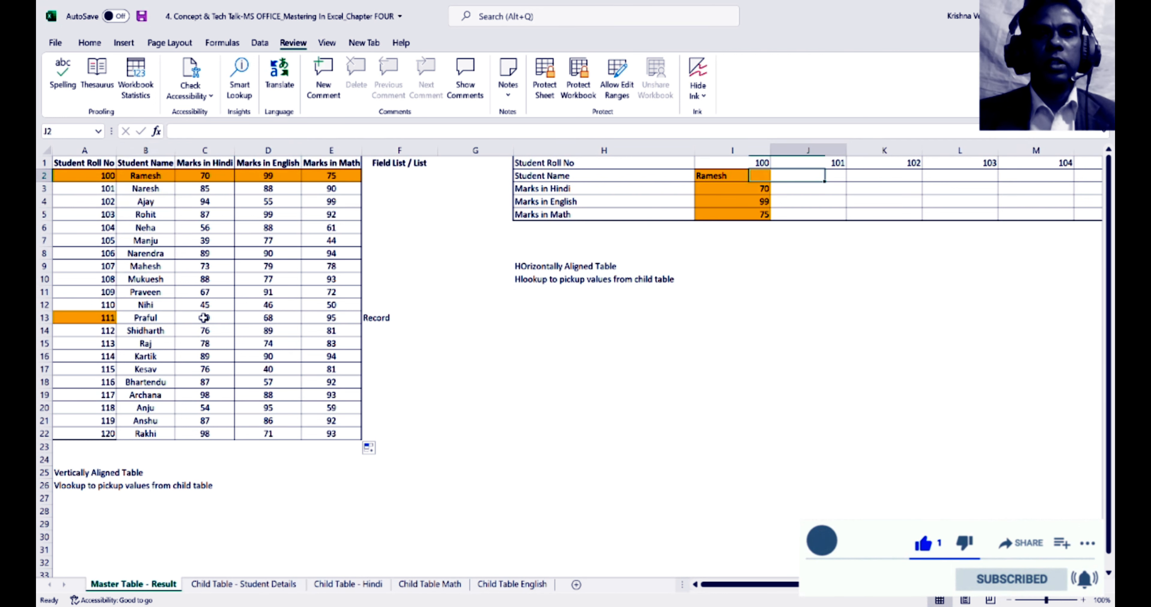
key("Left")
key("Up")
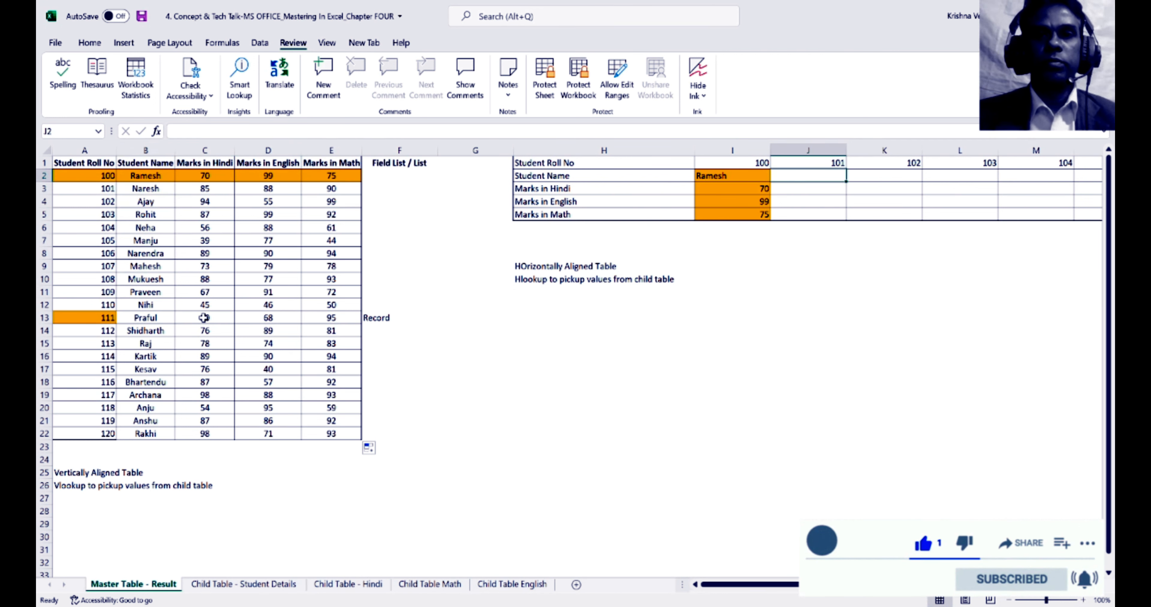
key("Left")
key("Left")
key("Down")
key("Right")
key("Right")
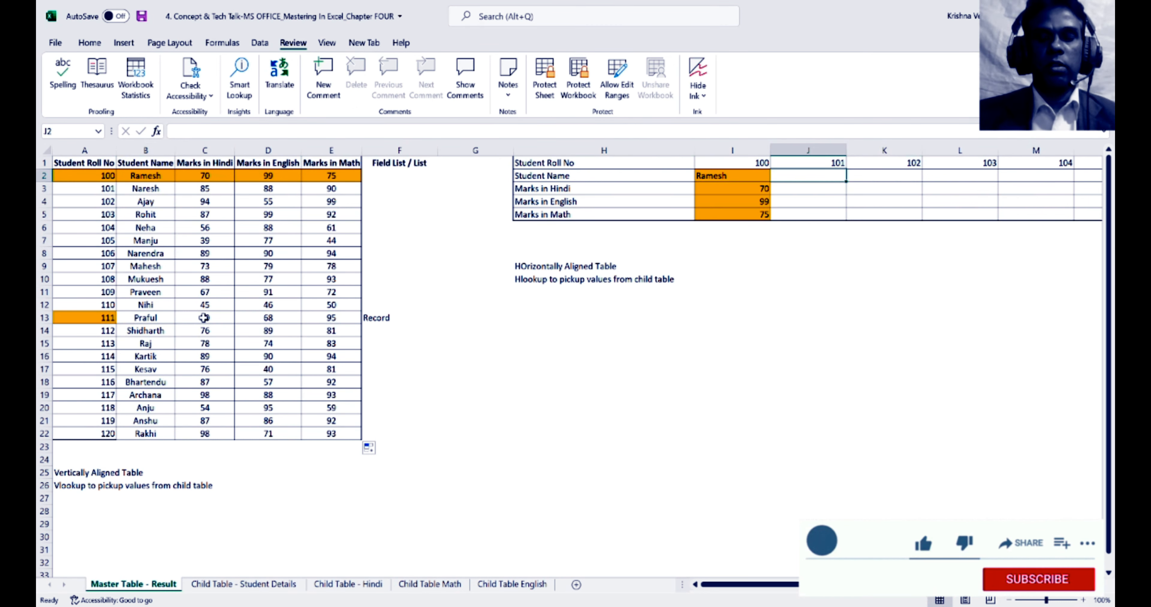
type("=")
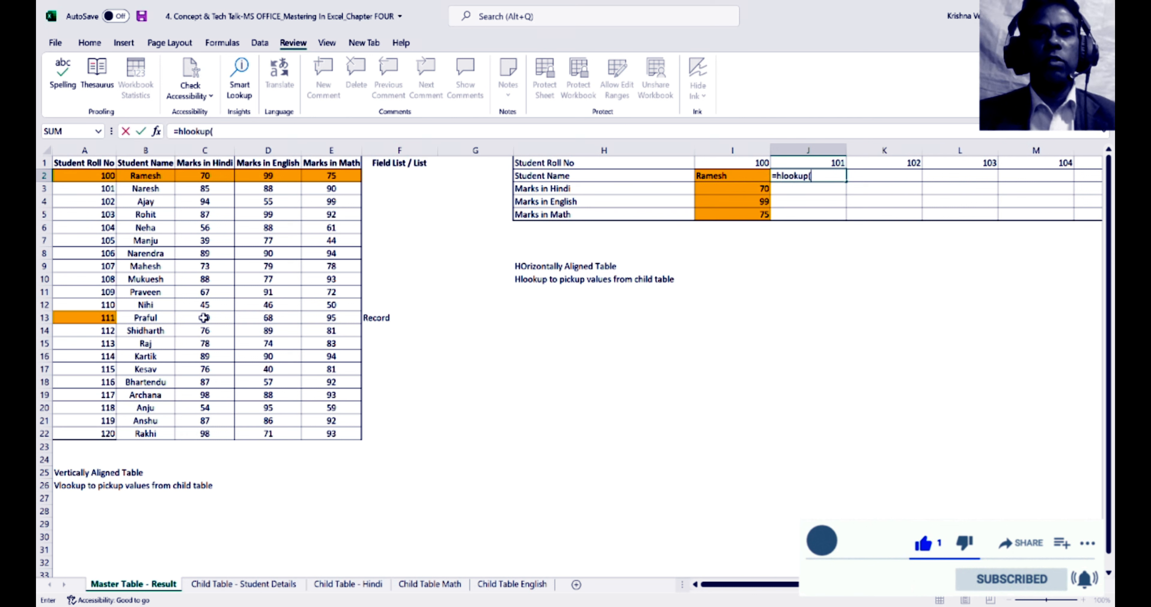
type("hlookup(")
key("Up")
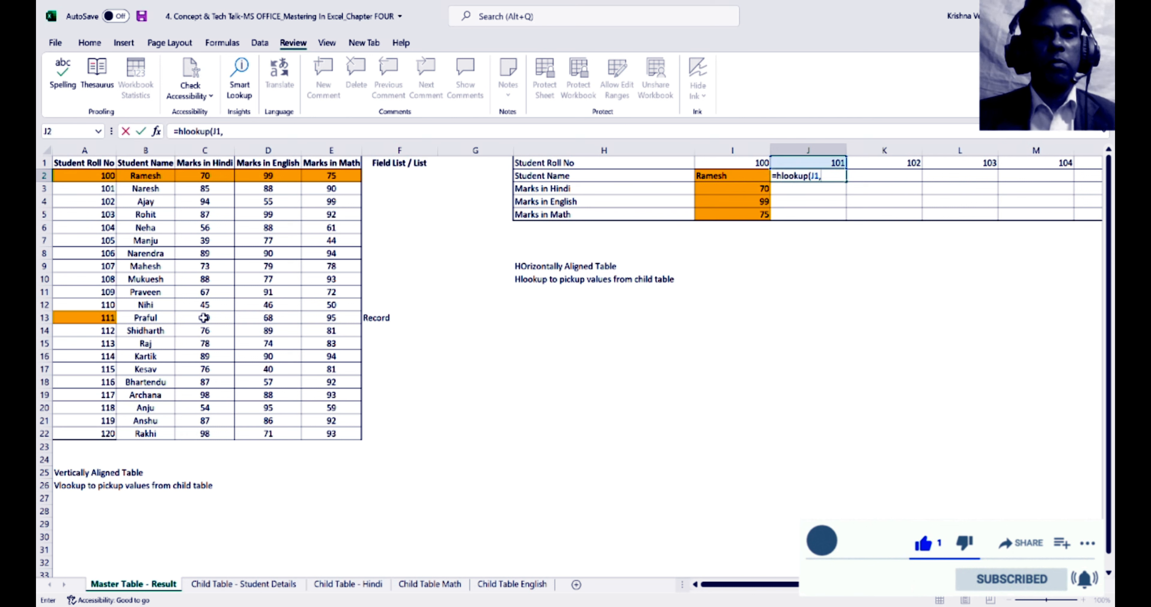
type(",")
Complete the J2 HLOOKUP with X2:AS21 of the Child Table - Student Details sheet as the table array, row index 2 and exact match 0.
left_click(265, 585)
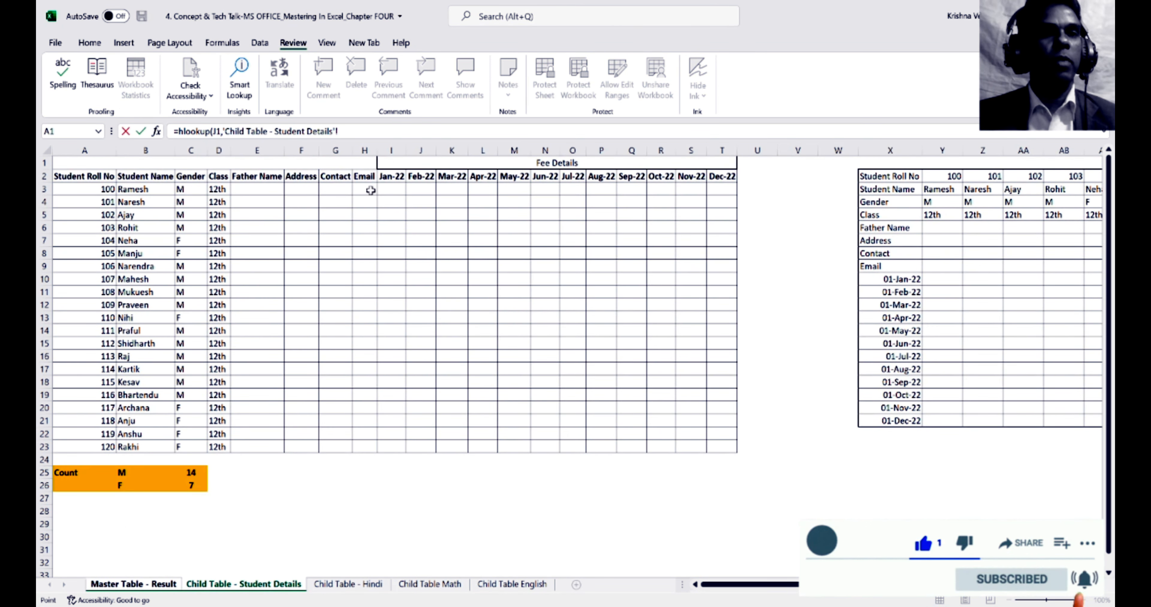
key("shift+Down")
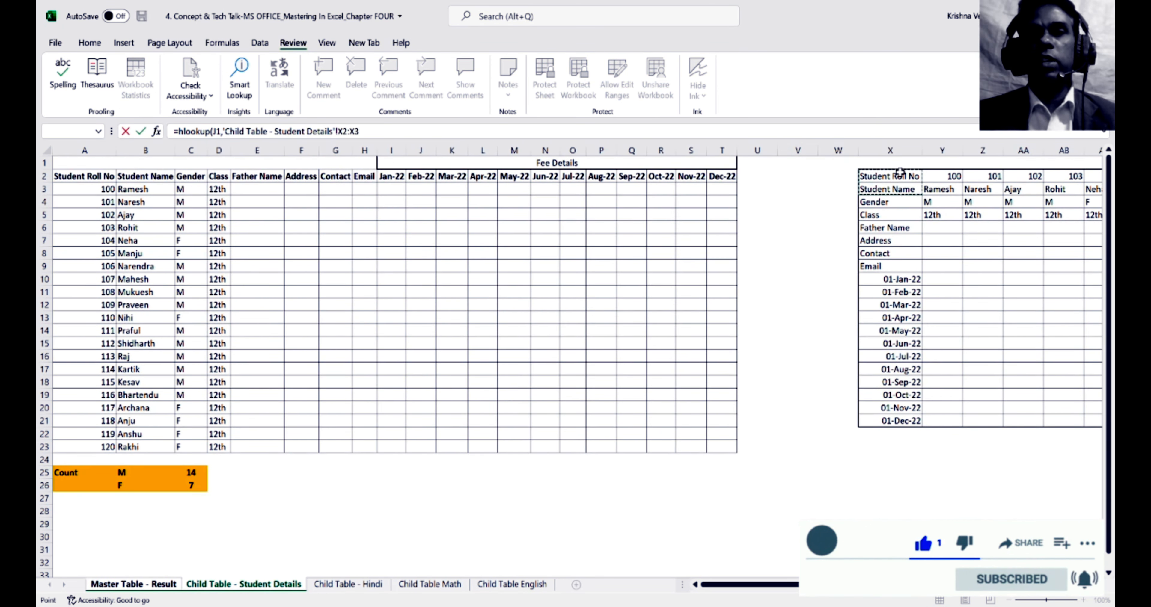
key("shift+Up")
key("shift+Up")
key("shift+Up")
key("shift+Right")
key("shift+Right")
key("shift+Right")
key("shift+Right")
key("shift+Right")
key("shift+Right")
key("shift+Right")
key("shift+Right")
key("shift+Right")
key("shift+Right")
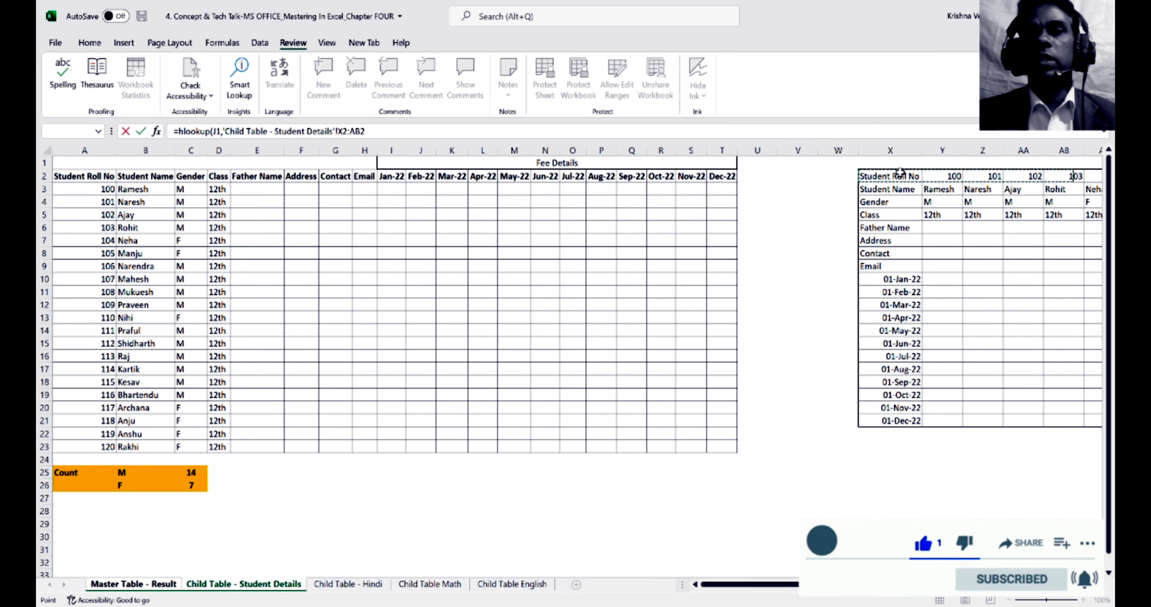
key("shift+Right")
key("shift+Right")
key("shift+Right")
key("shift+Right")
key("shift+Right")
key("shift+Right")
key("shift+Right")
key("shift+Right")
key("shift+Right")
key("shift+Right")
key("shift+Right")
key("shift+Right")
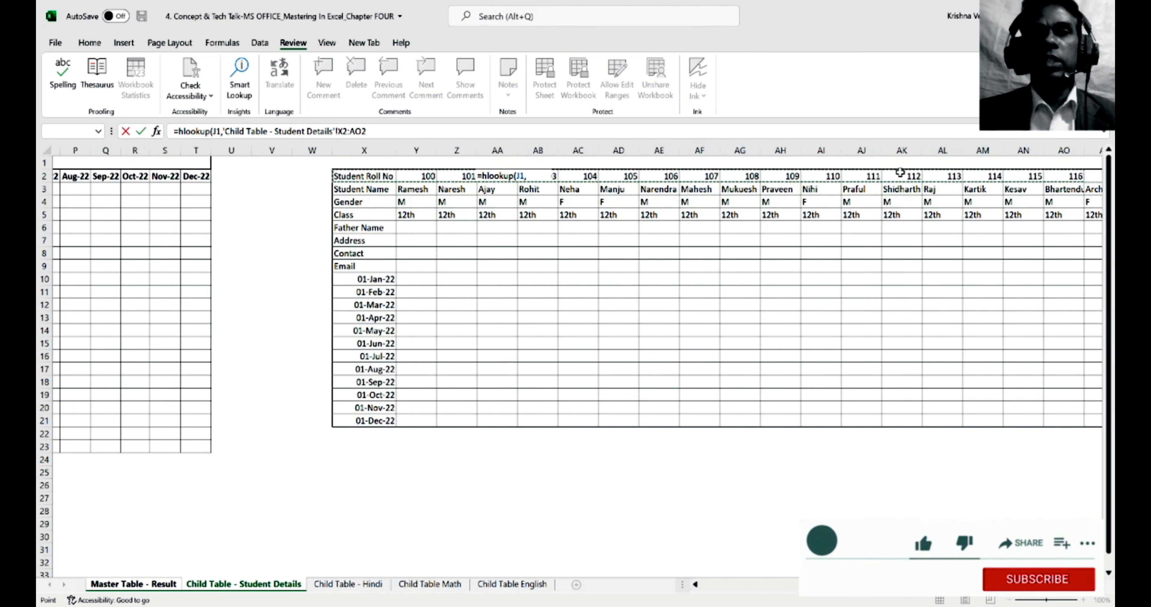
key("shift+Left")
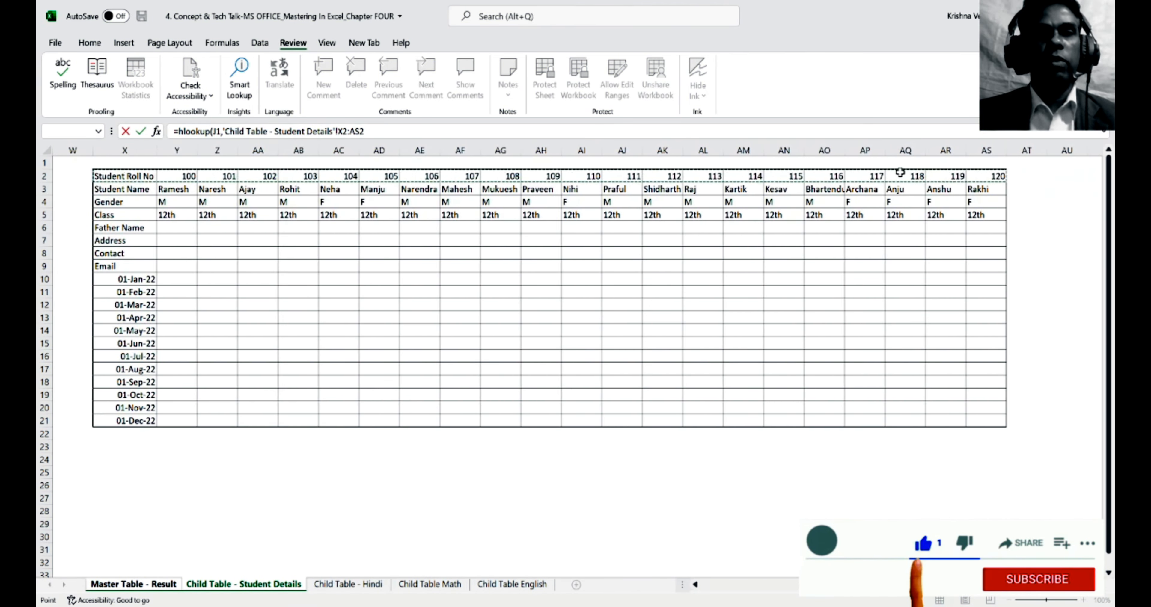
key("shift+Down")
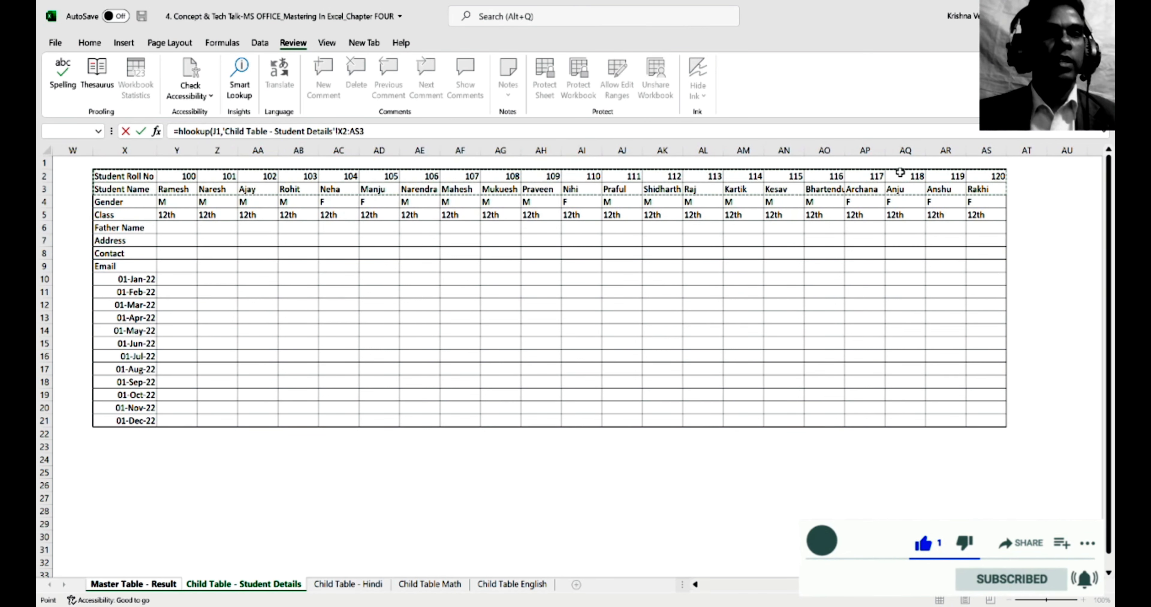
key("shift+Down")
key("shift+Down")
key("shift+Down")
key("shift+Down")
key("shift+Down")
key("shift+Down")
key("shift+Down")
key("shift+Down")
key("shift+Down")
key("shift+Down")
key("shift+Down")
key("shift+Down")
key("shift+Down")
key("shift+Down")
key("shift+Down")
key("shift+Down")
key("shift+Down")
key("shift+Down")
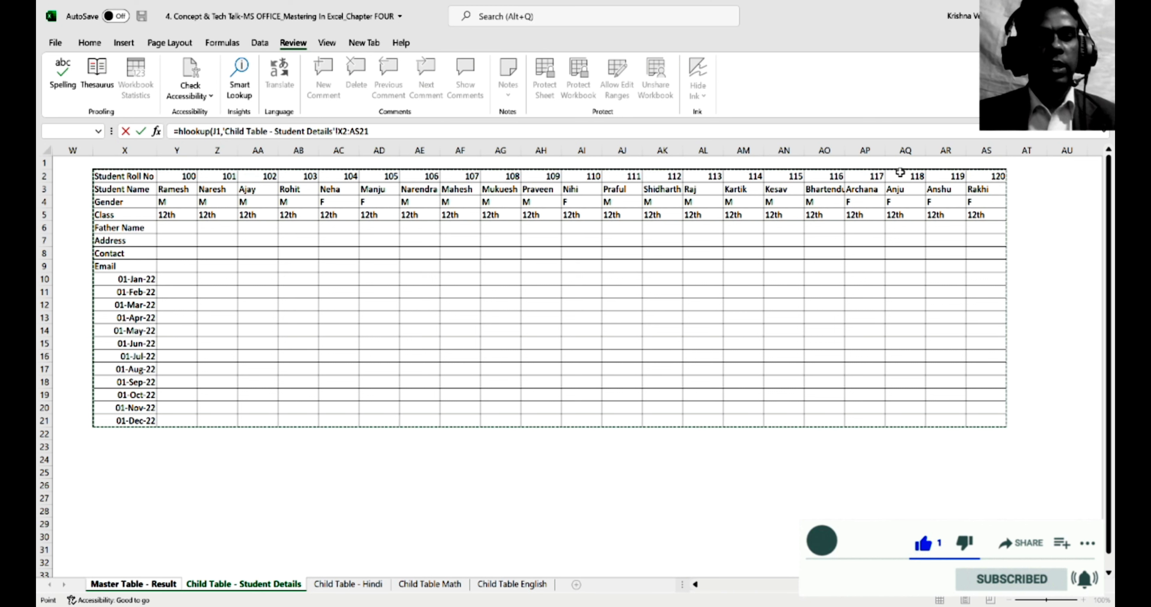
type(",")
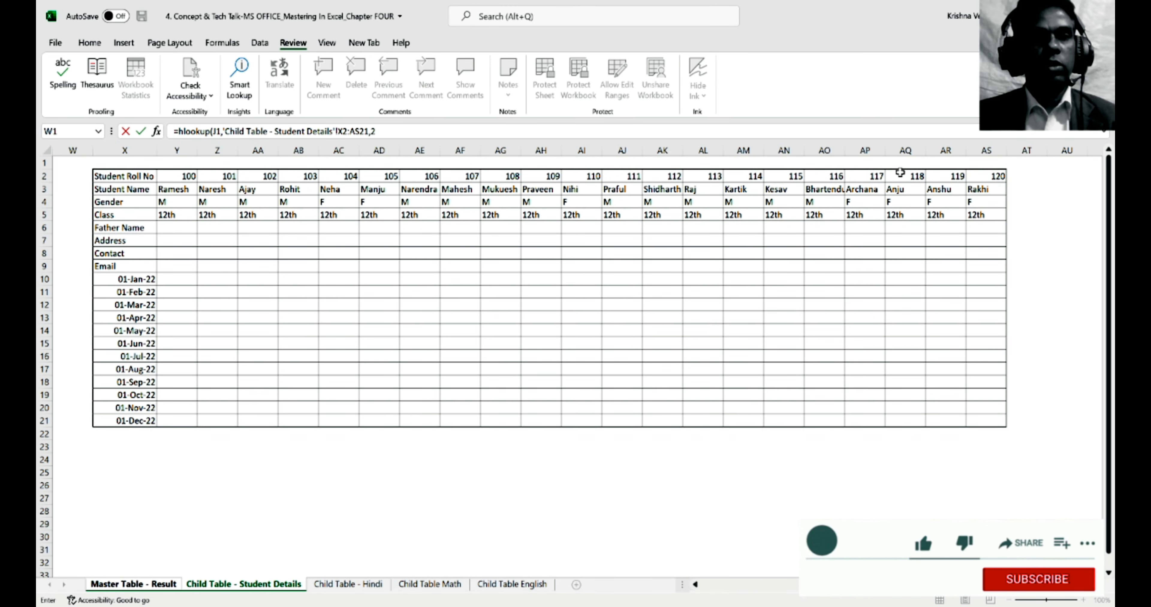
type("2,0")
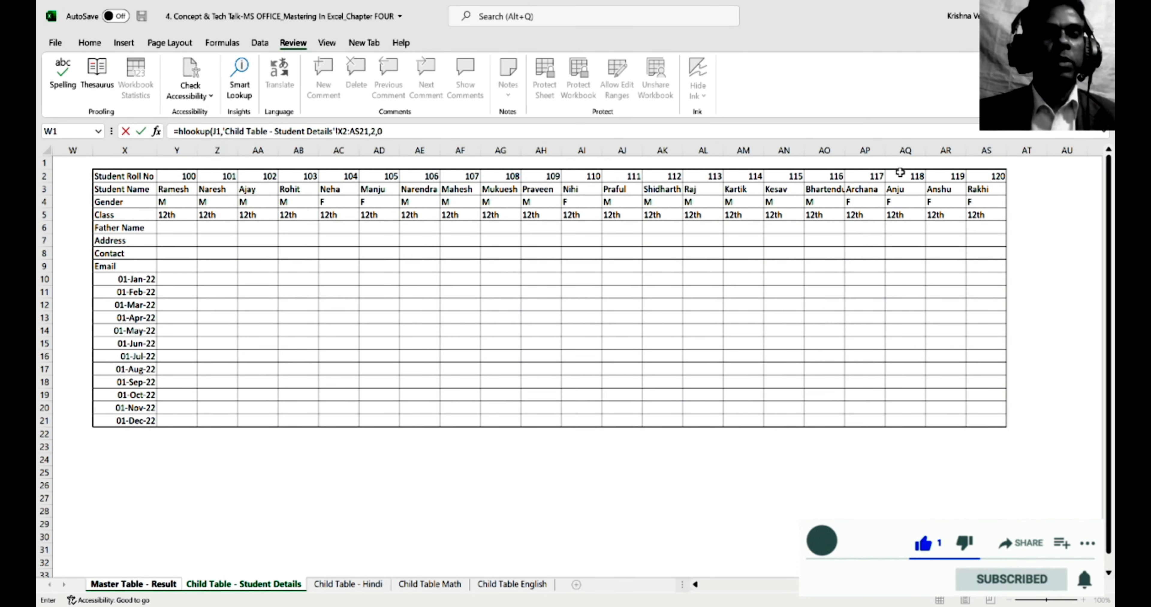
key("Return")
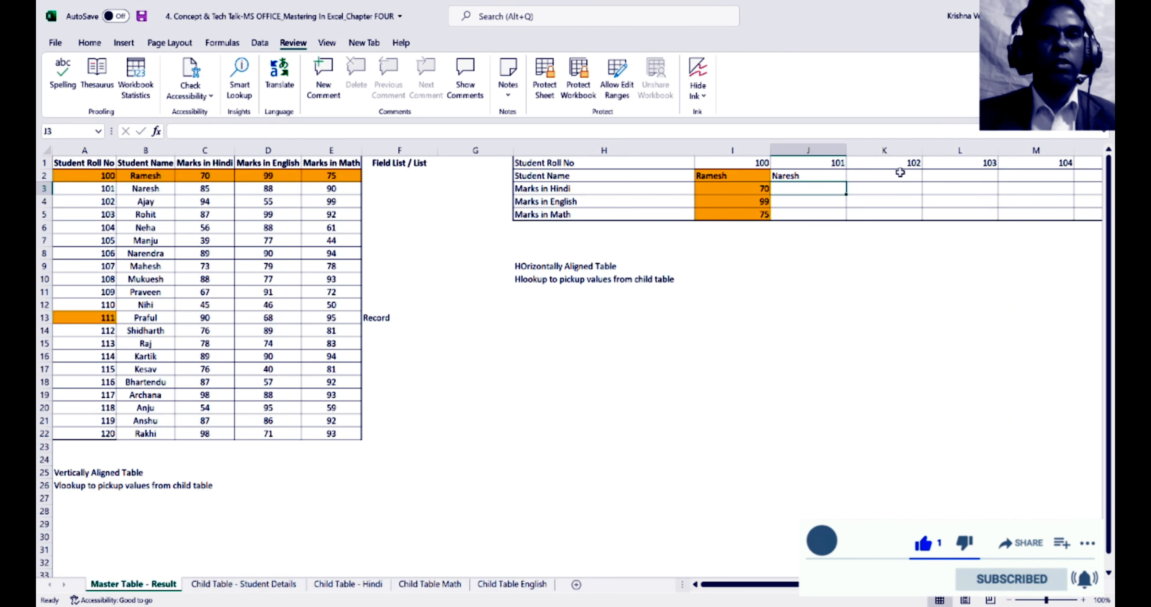
Start a VLOOKUP in J3 for the Hindi marks with J1 as the lookup value.
type("=vlookup")
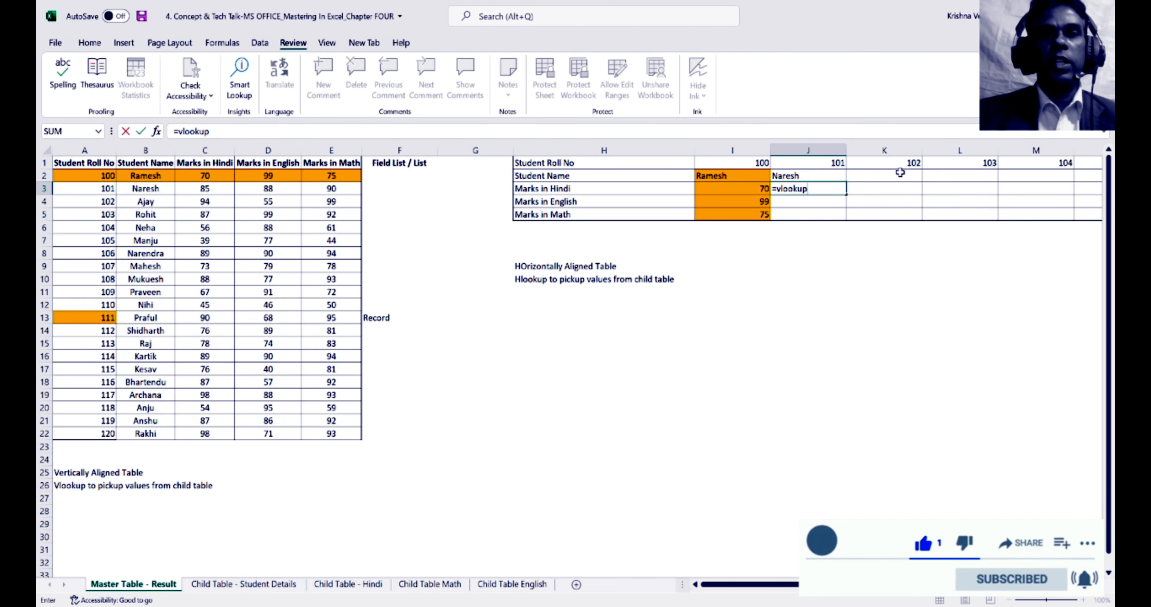
type("(")
key("Up")
key("Up")
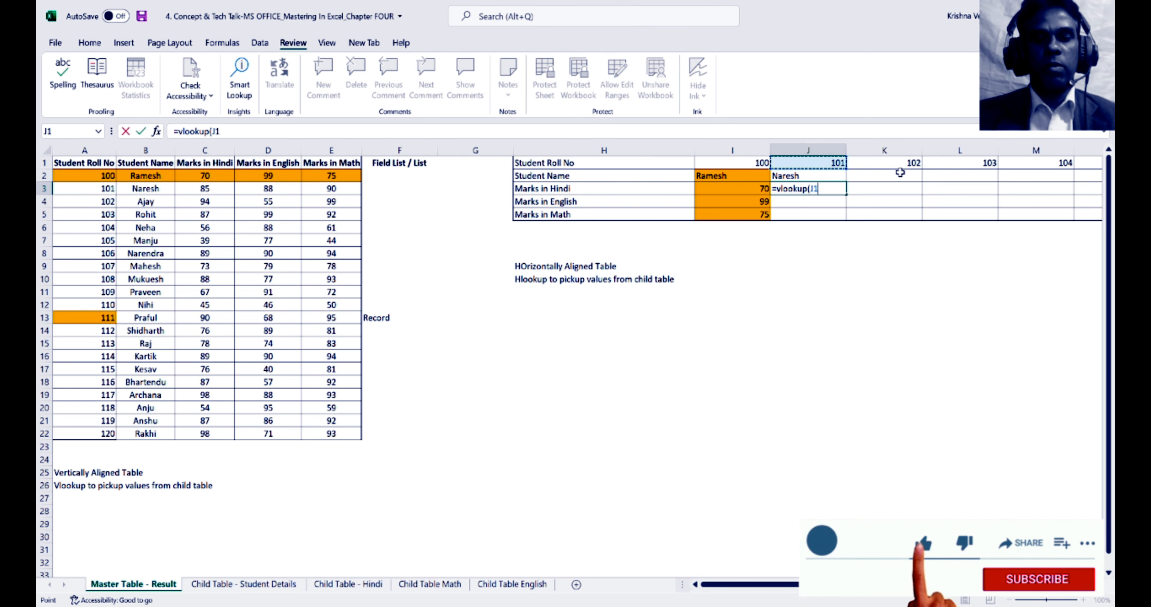
type(",")
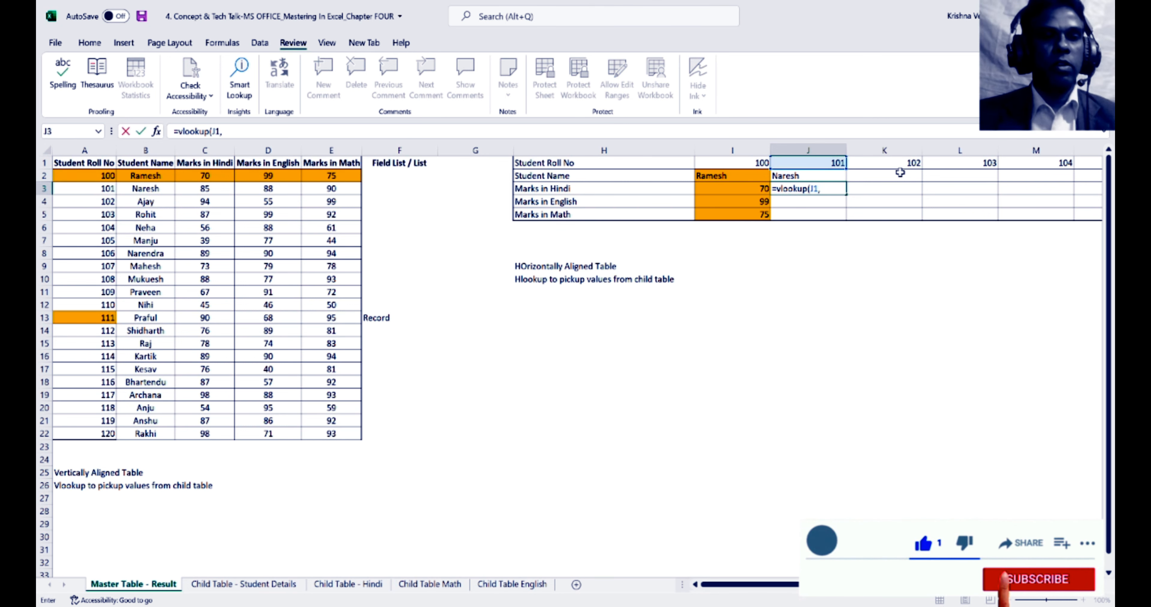
Try completing the J3 VLOOKUP with I1:AD5 of the Child Table - Hindi sheet, index 4 and exact match 0.
left_click(378, 586)
left_click(509, 164)
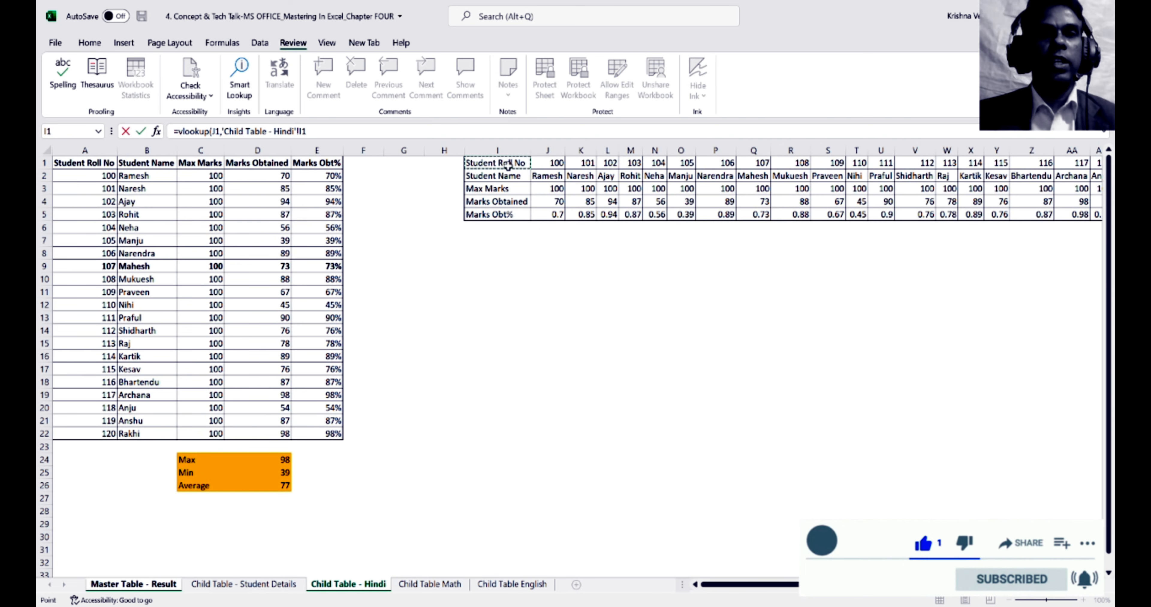
key("shift+Right")
key("shift+Right")
key("shift+Right")
key("shift+Right")
key("shift+Right")
key("shift+Right")
key("shift+Right")
key("shift+Right")
key("shift+Right")
key("shift+Right")
key("shift+Right")
key("shift+Right")
key("shift+Right")
key("shift+Right")
key("shift+Right")
key("shift+Right")
key("shift+Right")
key("shift+Right")
key("shift+Right")
key("shift+Right")
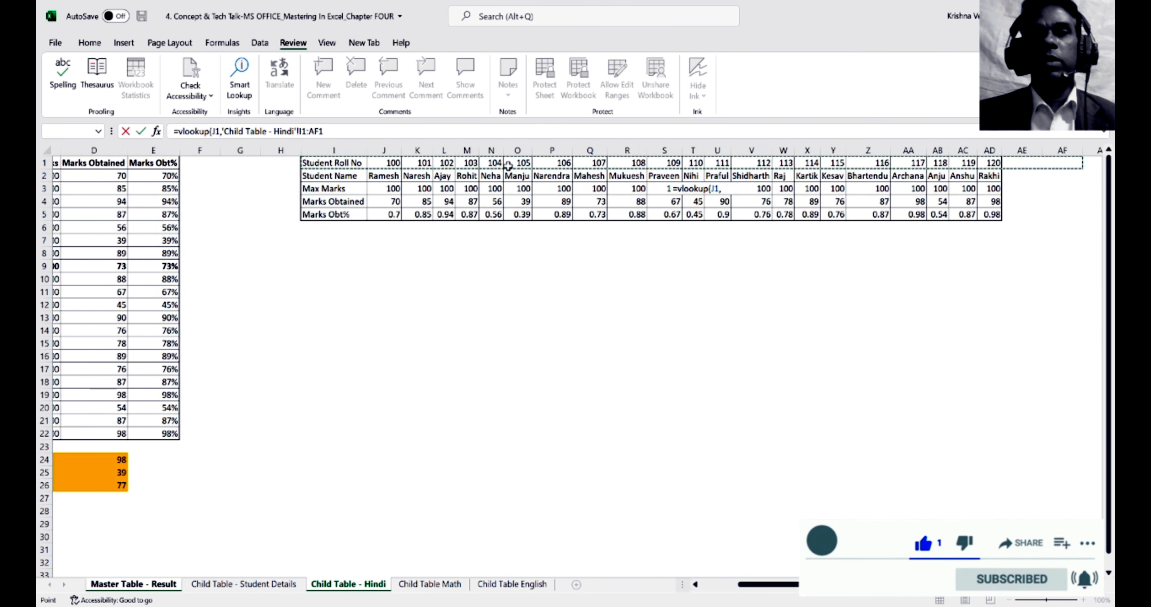
key("shift+Down")
key("shift+Down")
key("shift+Down")
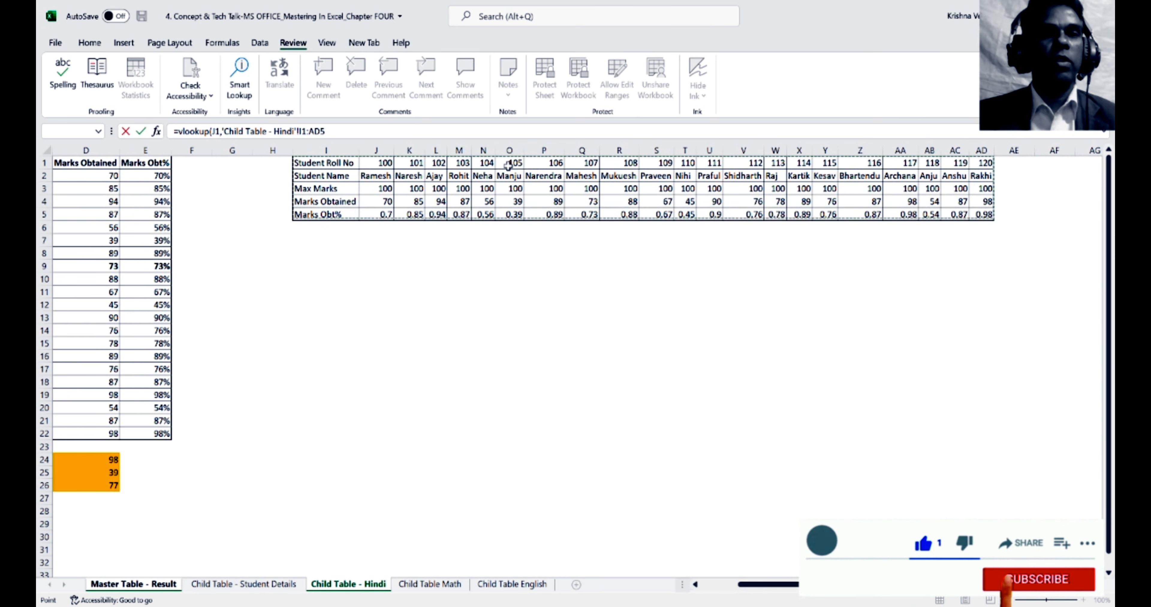
key("shift+Down")
type(",4,")
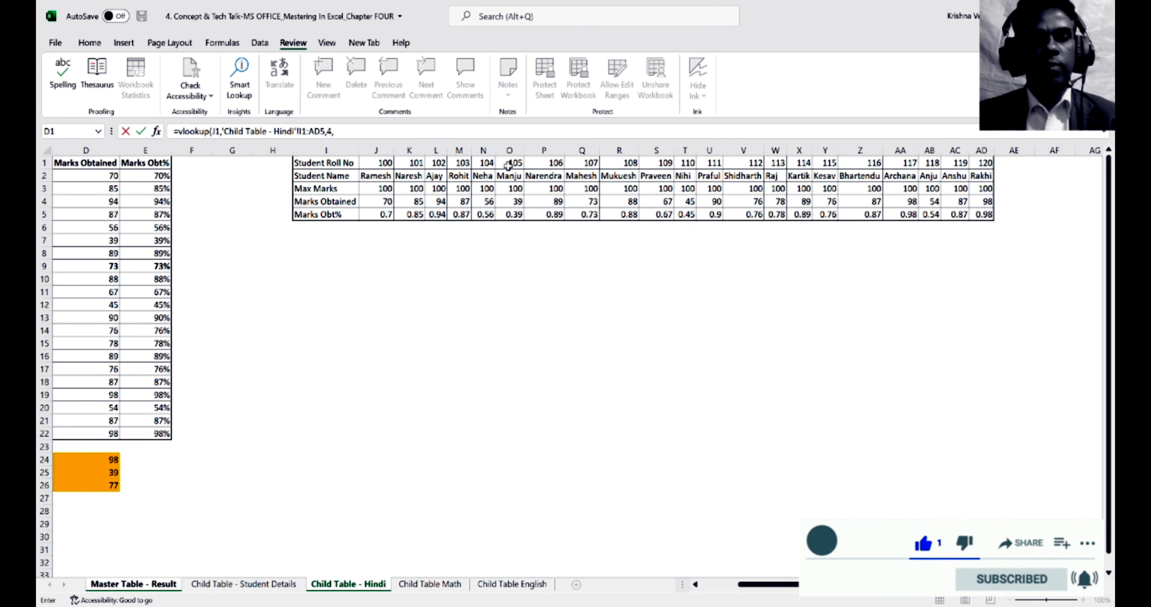
type("0")
key("Return")
key("Up")
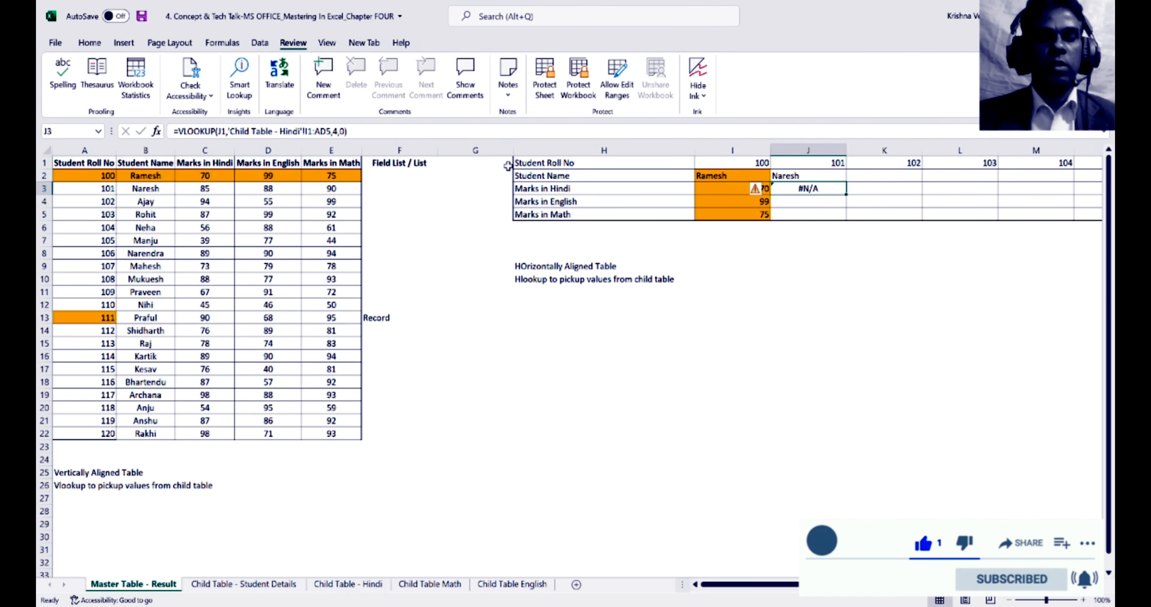
Restart the J3 formula for the Hindi marks as a VLOOKUP with J1 as the lookup value.
type("=vlookup")
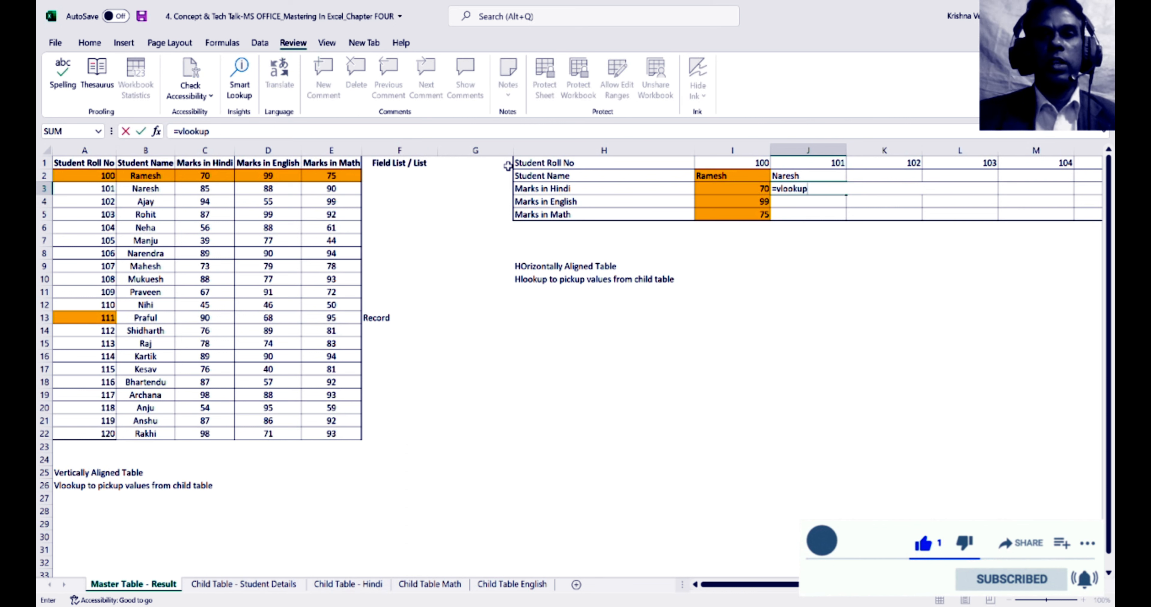
type("(")
key("Up")
key("Up")
type(",")
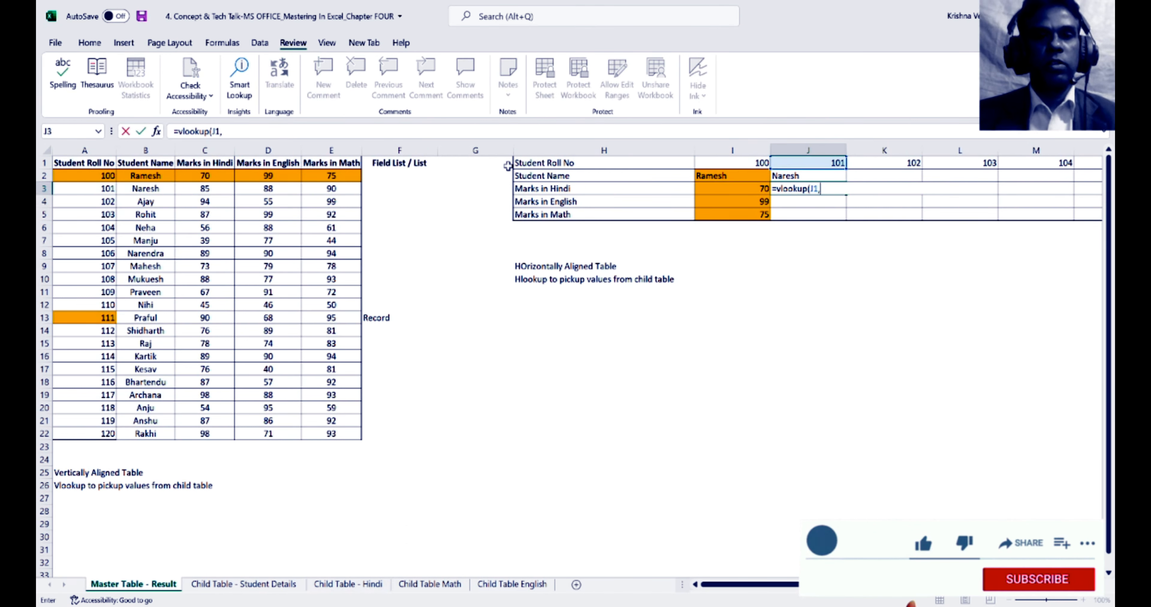
Give the J3 lookup I1:AD5 of the Child Table - Hindi sheet as table array, index 4 and exact match 0.
left_click(369, 587)
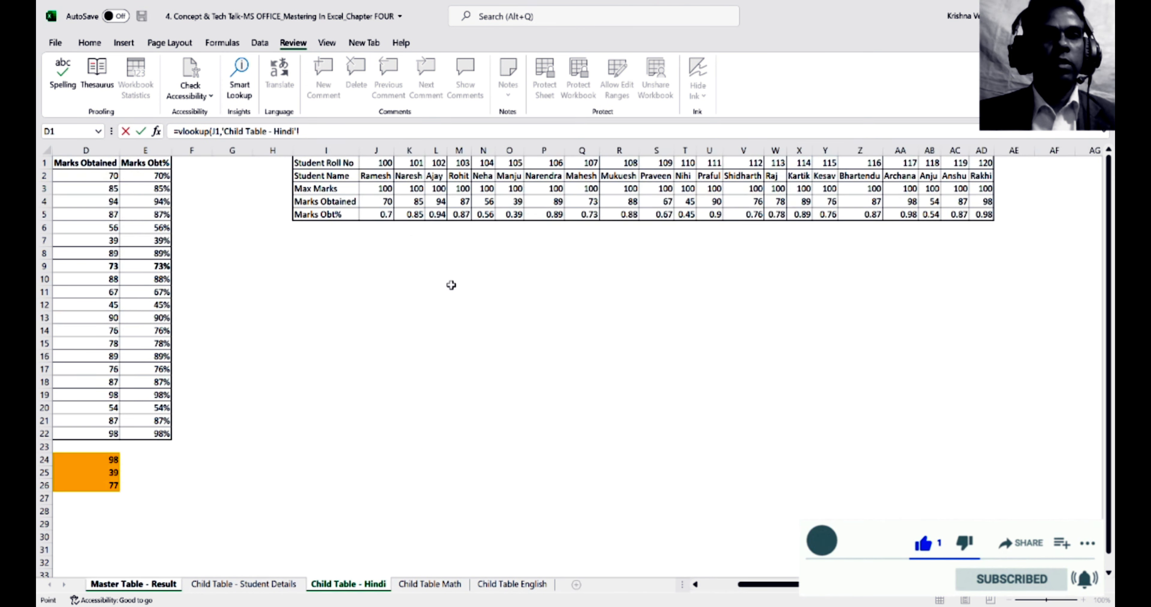
key("shift+Down")
key("shift+Down")
key("shift+Down")
key("shift+Down")
key("shift+Right")
key("shift+Right")
key("shift+Right")
key("shift+Right")
key("shift+Right")
key("shift+Right")
key("shift+Right")
key("shift+Right")
key("shift+Right")
key("shift+Right")
key("shift+Right")
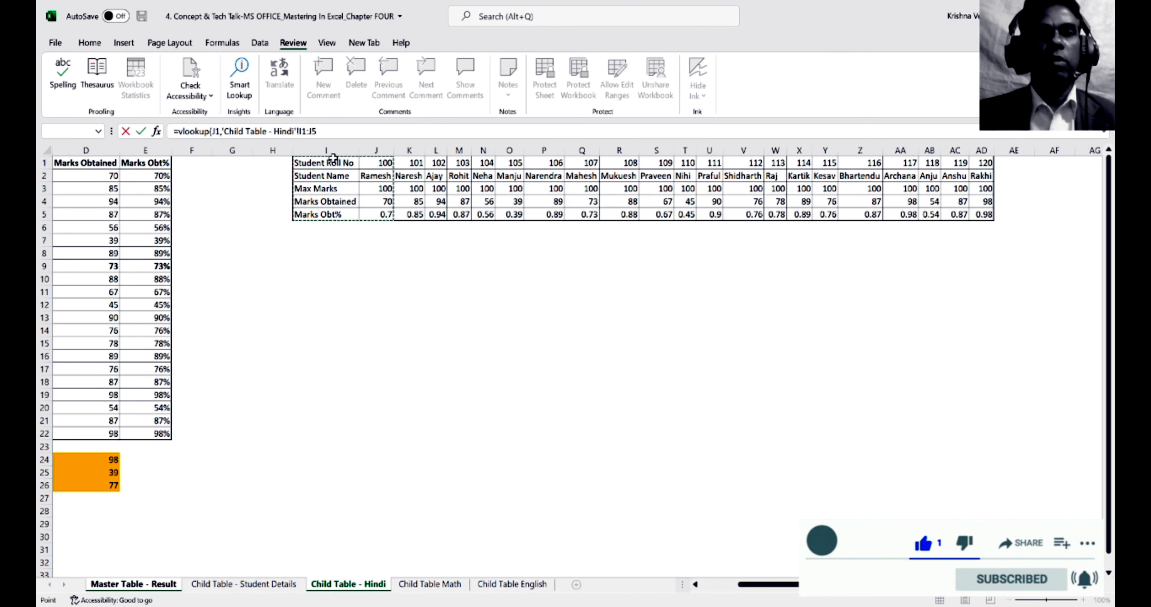
key("shift+Right")
key("shift+Right")
key("shift+Right")
key("shift+Right")
key("shift+Right")
key("shift+Right")
key("shift+Right")
key("shift+Right")
key("shift+Right")
key("shift+Right")
type(",4,0")
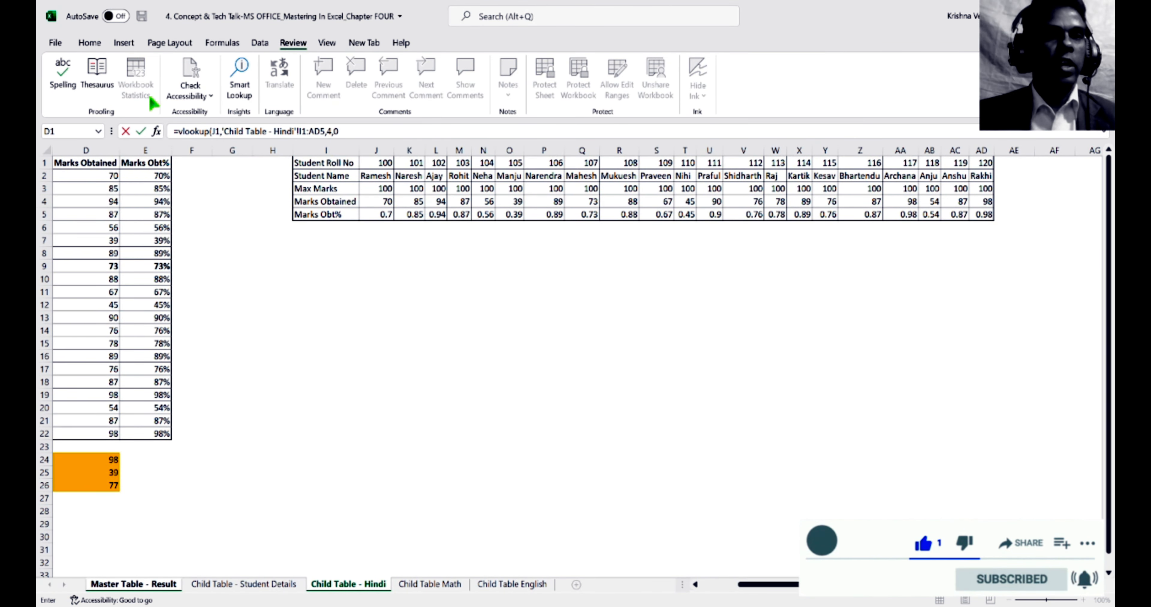
Change the function in the J3 formula to HLOOKUP and enter it.
left_click(183, 132)
key("BackSpace")
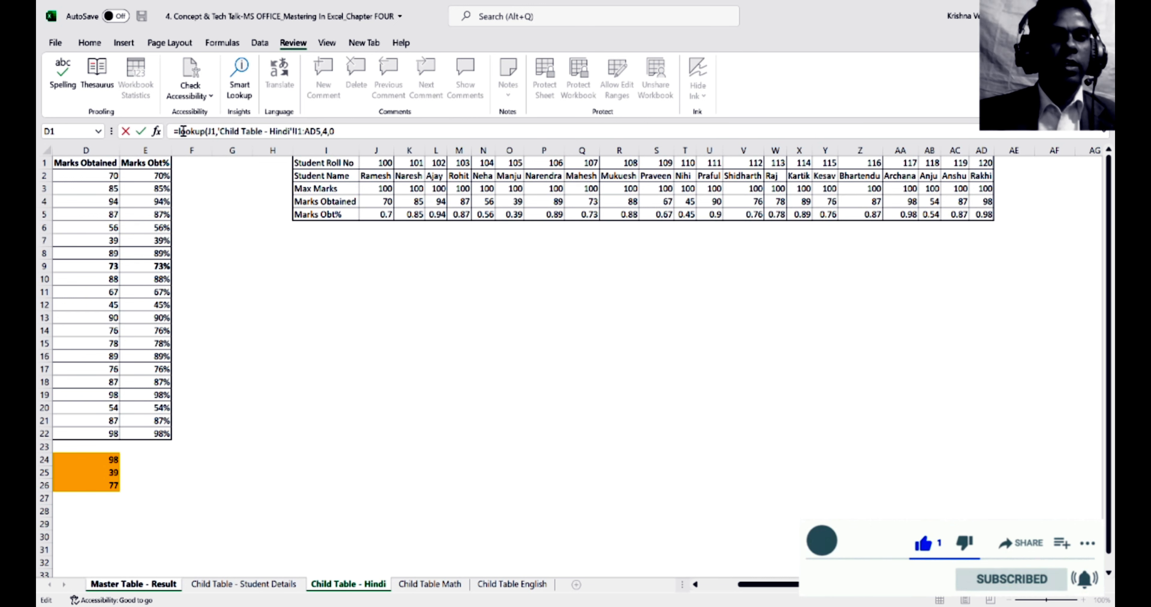
type("h")
key("Return")
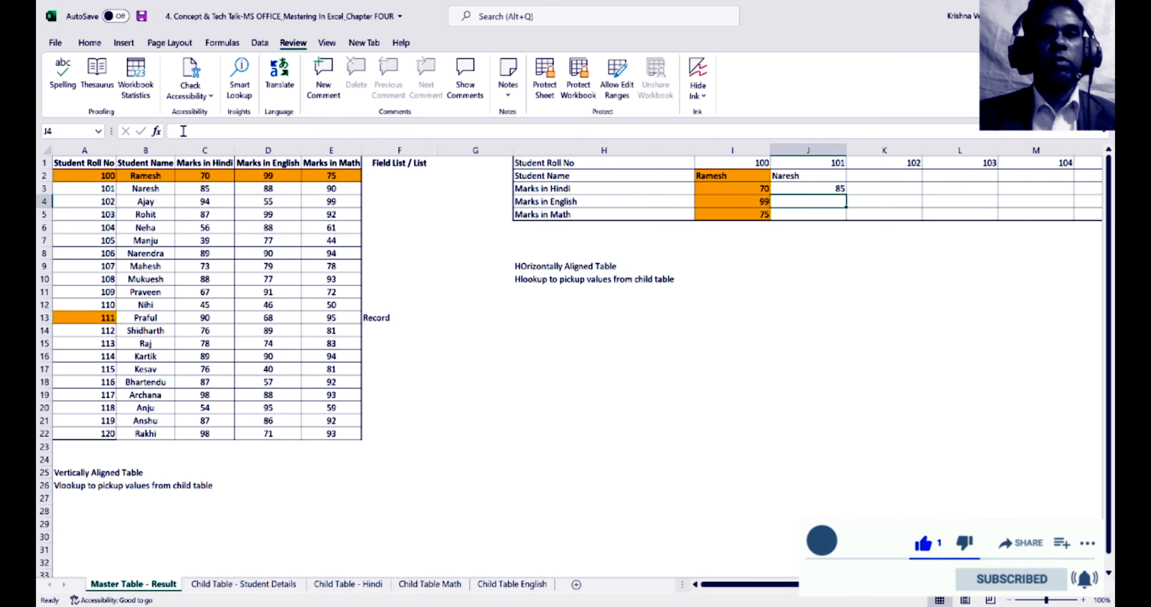
Start an HLOOKUP in J4 for the English marks with J1 as the lookup value.
key("Up")
key("Down")
type("=")
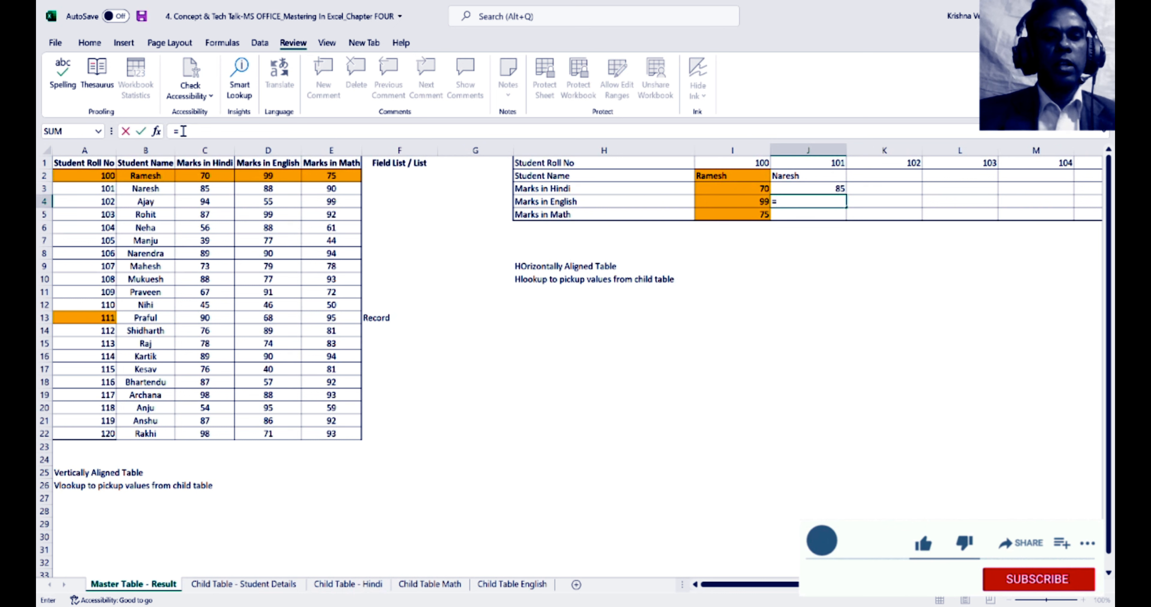
type("hlookup")
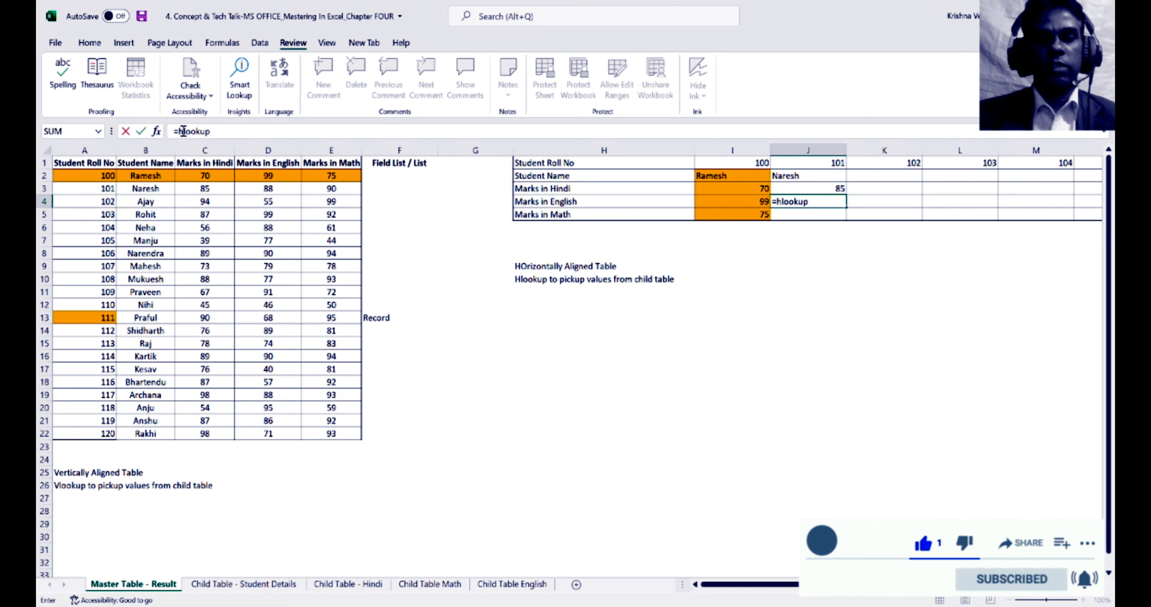
type("(")
key("Up")
key("Up")
key("Up")
type(",")
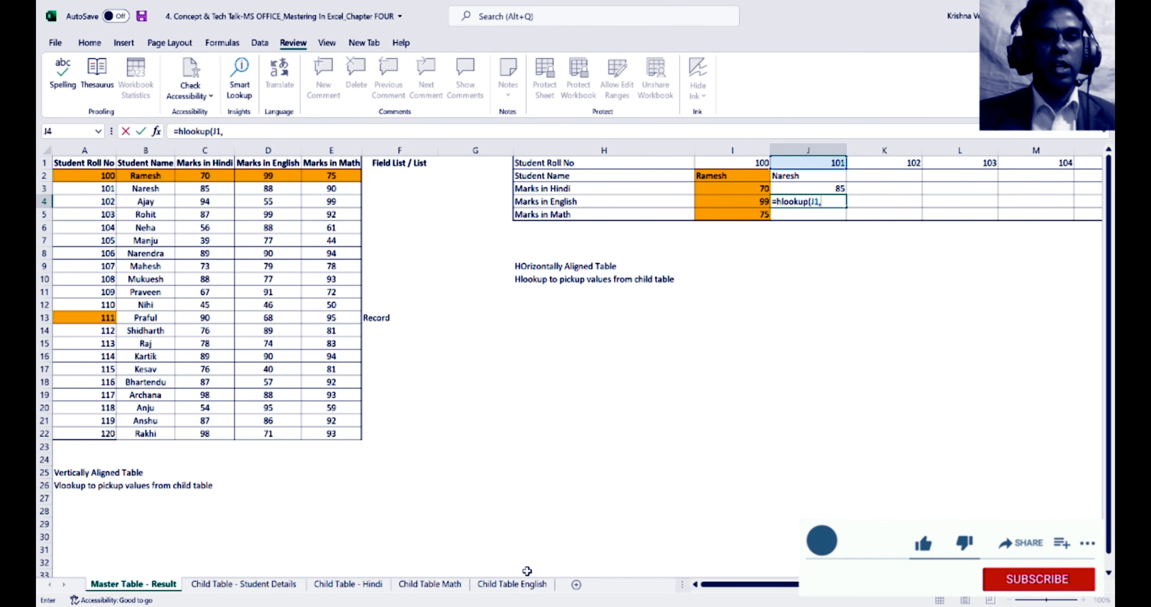
Complete the J4 HLOOKUP with I1:AD5 of the Child Table English sheet, row index 4 and exact match 0.
left_click(526, 586)
left_click(504, 179)
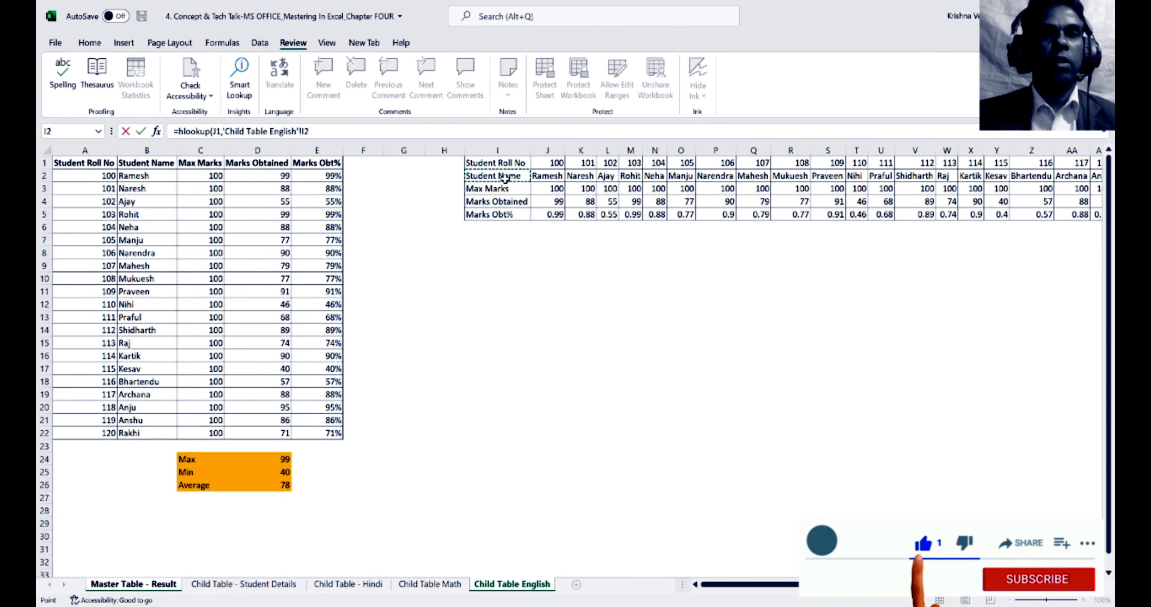
key("Up")
key("ctrl+shift+Down")
key("shift+Right")
key("shift+Right")
key("shift+Right")
key("shift+Right")
key("shift+Right")
key("shift+Right")
key("shift+Right")
key("shift+Right")
key("shift+Right")
key("shift+Right")
key("shift+Right")
key("shift+Right")
key("shift+Right")
key("shift+Right")
key("shift+Right")
key("shift+Right")
key("shift+Right")
key("shift+Right")
key("shift+Right")
key("shift+Right")
key("shift+Right")
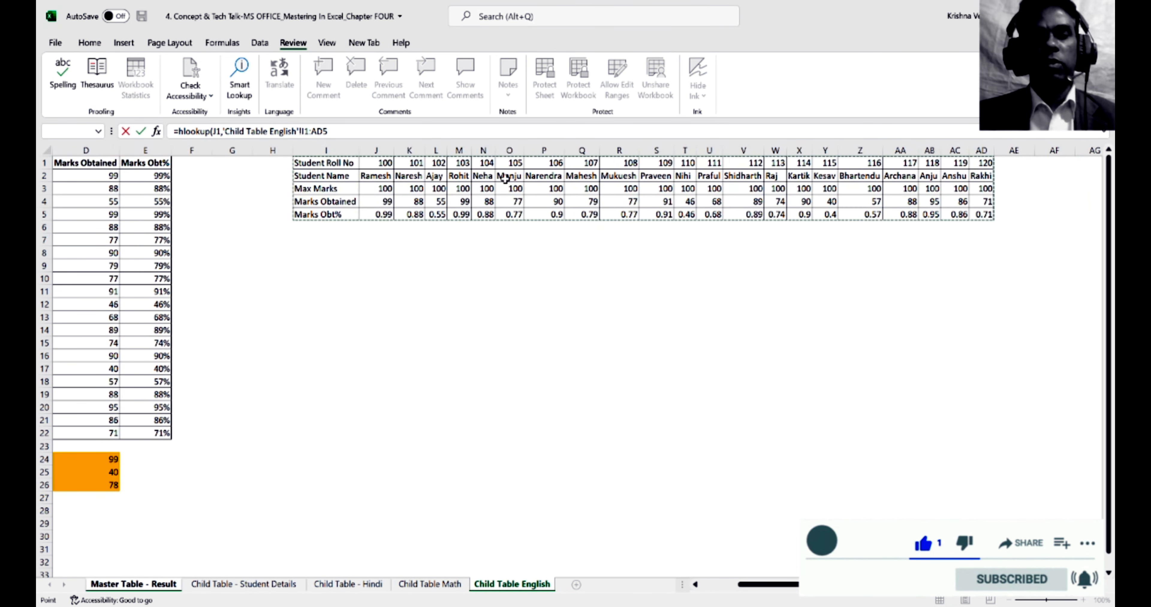
type(",4,0")
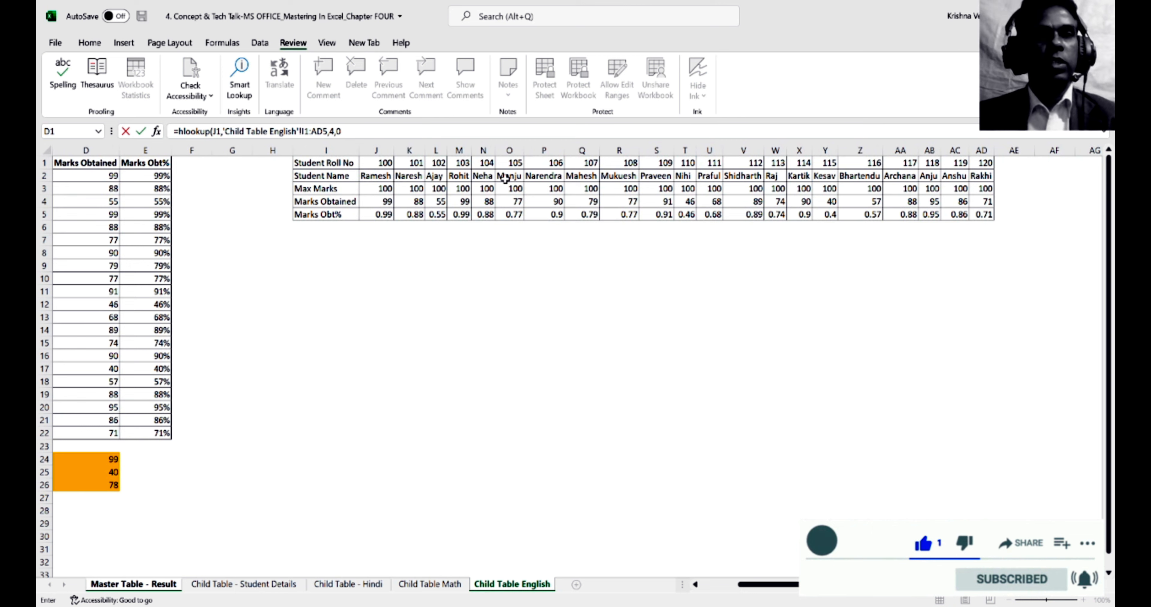
key("Return")
Begin a formula in J5 for the Math marks.
key("Up")
key("Down")
type("=")
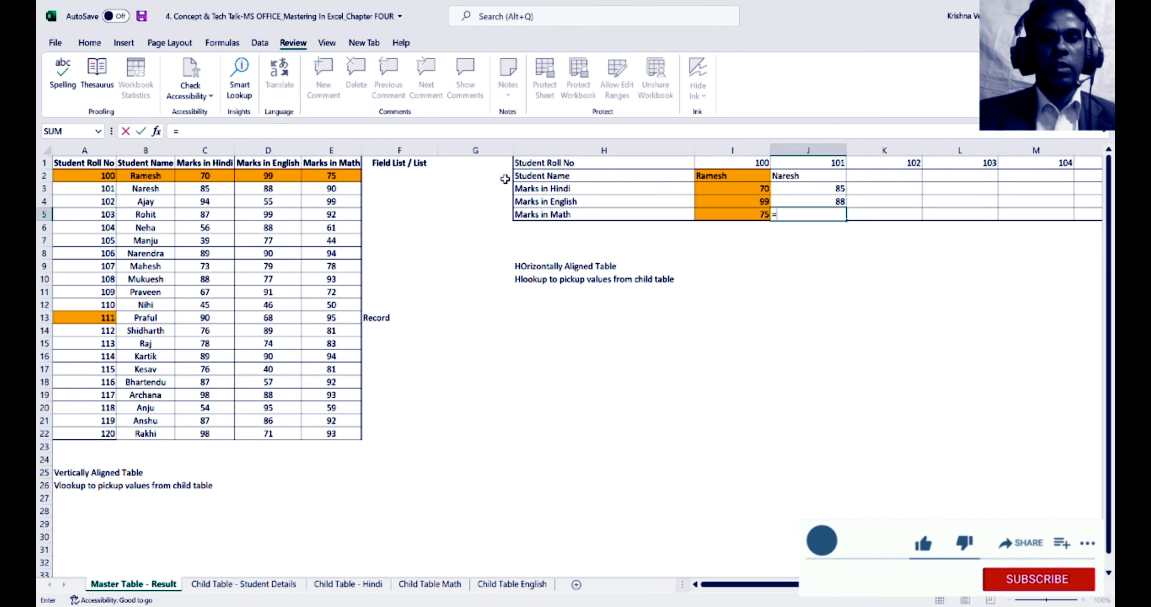
type("vlook")
key("BackSpace")
key("BackSpace")
key("BackSpace")
key("BackSpace")
key("BackSpace")
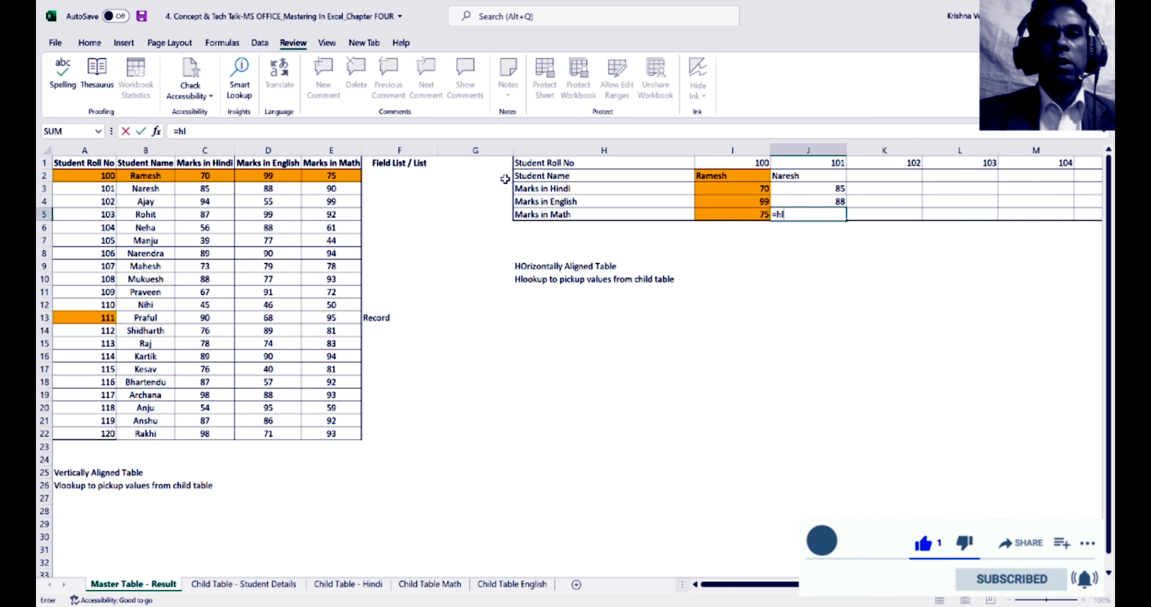
Use HLOOKUP in the J5 formula with J1 as the lookup value.
type("hlookup(")
key("Up")
key("Up")
key("Up")
key("Up")
type(",")
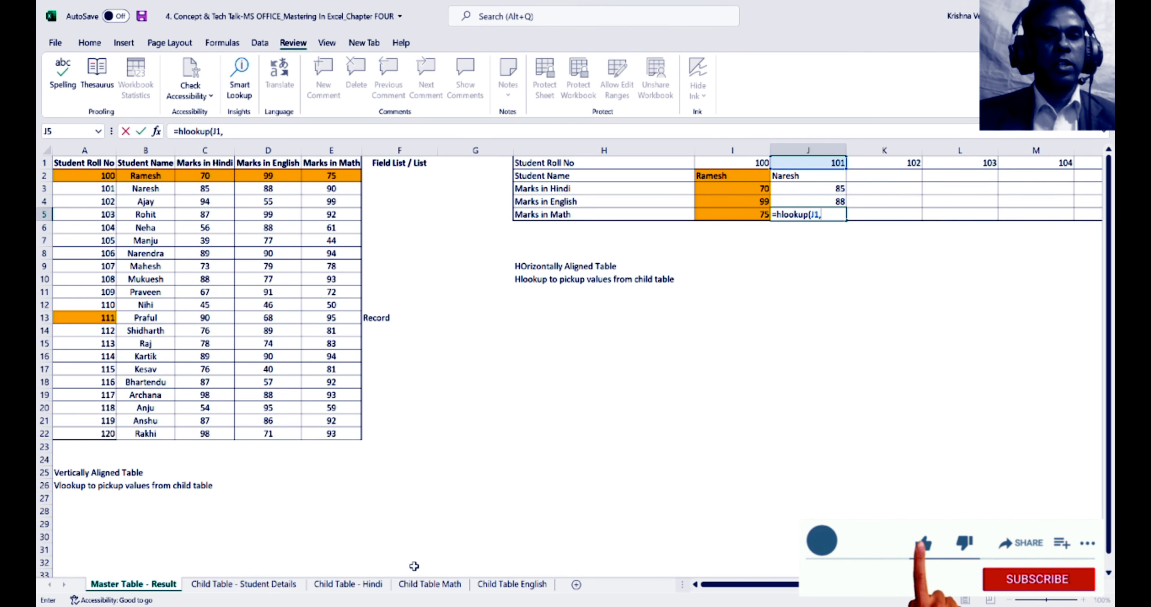
Complete the J5 HLOOKUP with I1:AD5 of the Child Table Math sheet, row index 4 and exact match 0.
left_click(430, 584)
left_click(520, 164)
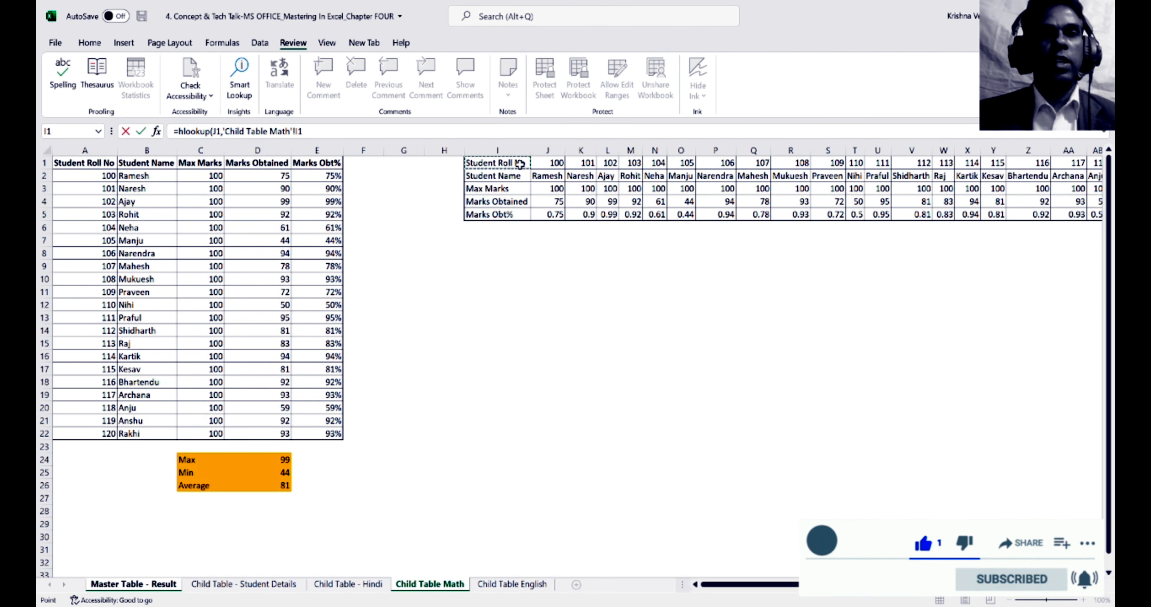
key("ctrl+shift+Down")
key("shift+Right")
key("shift+Right")
key("shift+Right")
key("shift+Right")
key("shift+Right")
key("shift+Right")
key("shift+Right")
key("shift+Right")
key("shift+Right")
key("shift+Right")
key("shift+Right")
key("shift+Right")
key("shift+Right")
key("shift+Right")
key("shift+Right")
key("shift+Right")
key("shift+Right")
key("shift+Right")
key("shift+Right")
key("shift+Right")
key("shift+Right")
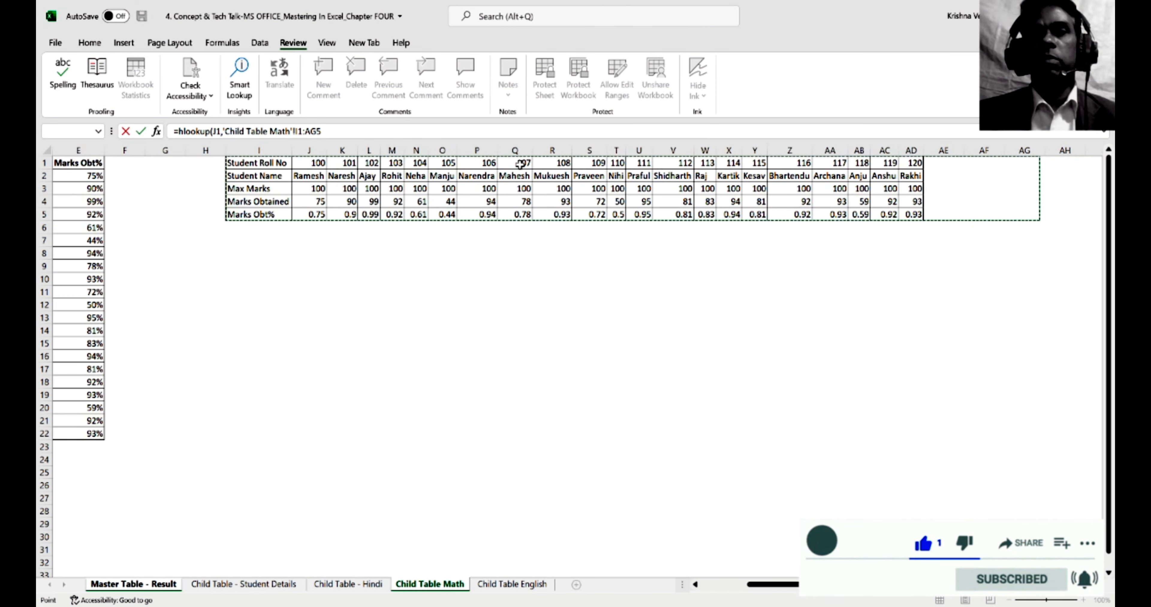
type(",")
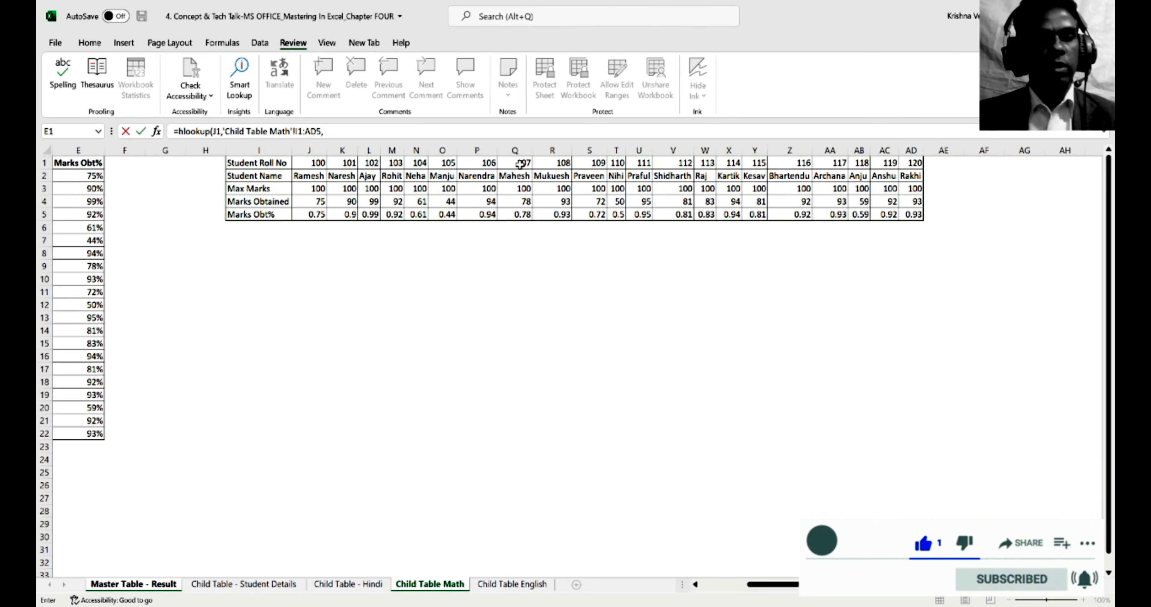
type("4,0")
key("Return")
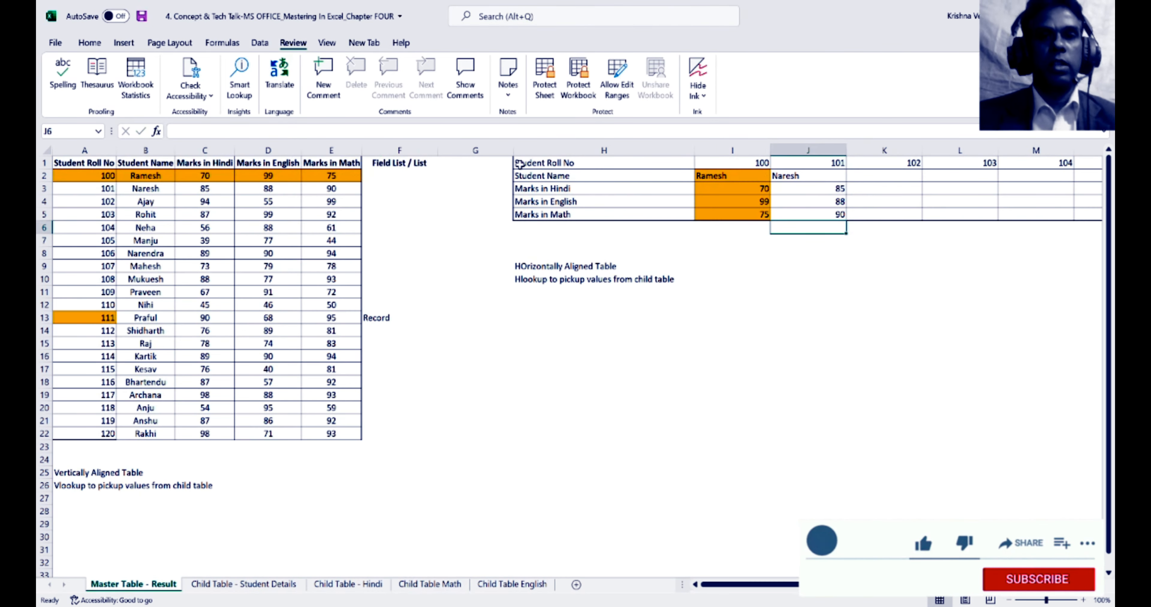
Review the HLOOKUP formulas for roll number 100 in the horizontal table and the matching VLOOKUP record in row 2 of the vertical table.
key("Up")
key("Up")
key("Up")
key("Left")
key("Left")
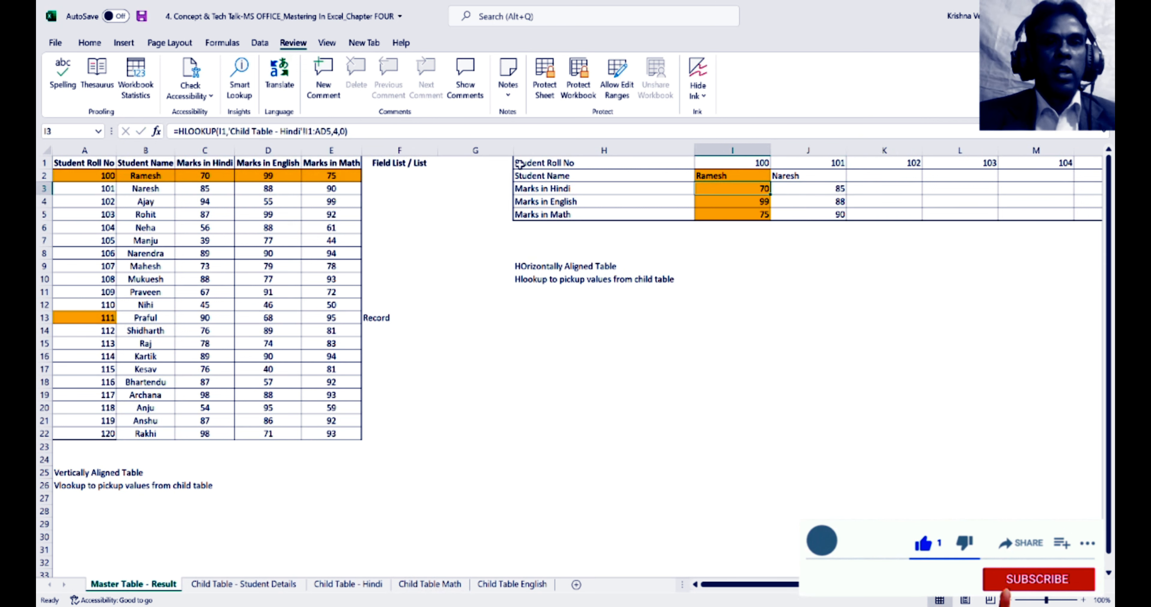
key("Up")
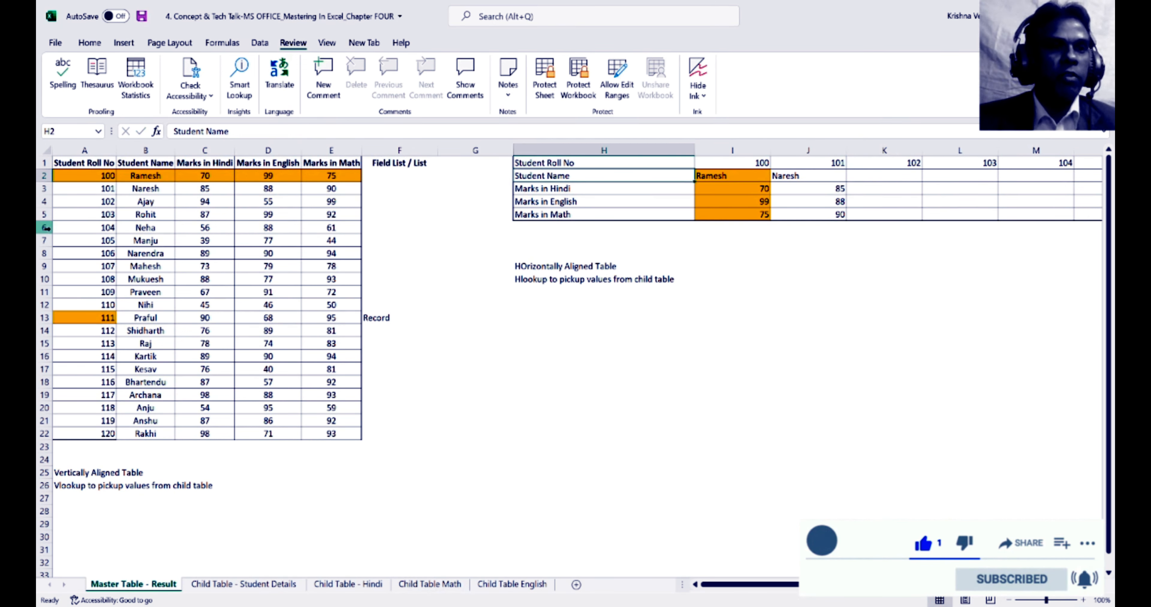
left_click(148, 176)
key("shift+Right")
key("shift+Right")
key("shift+Right")
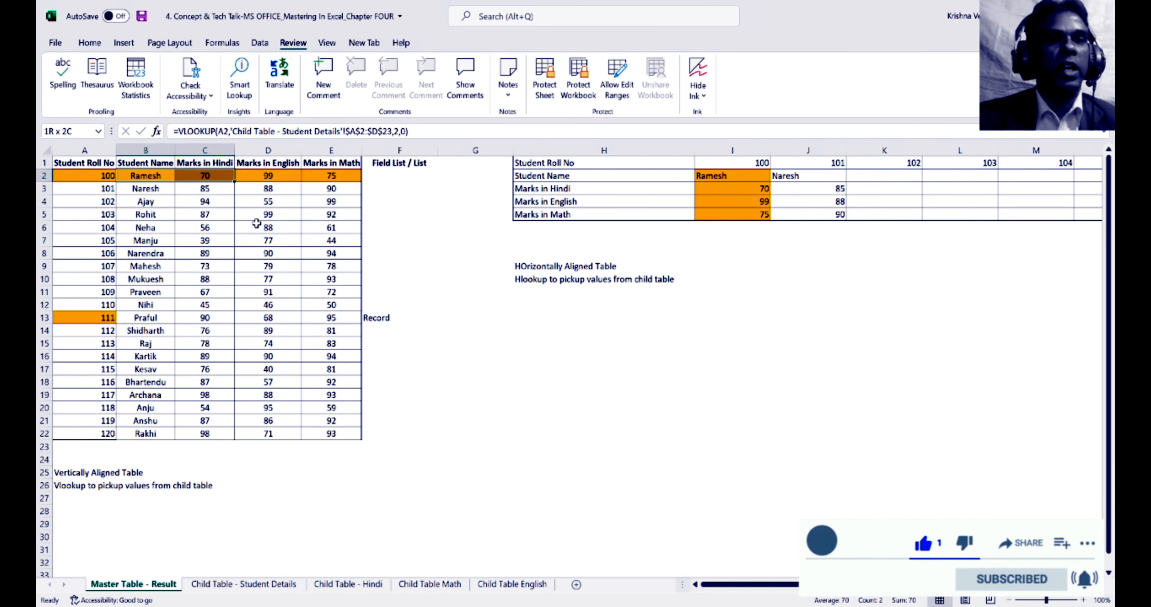
key("Left")
key("Up")
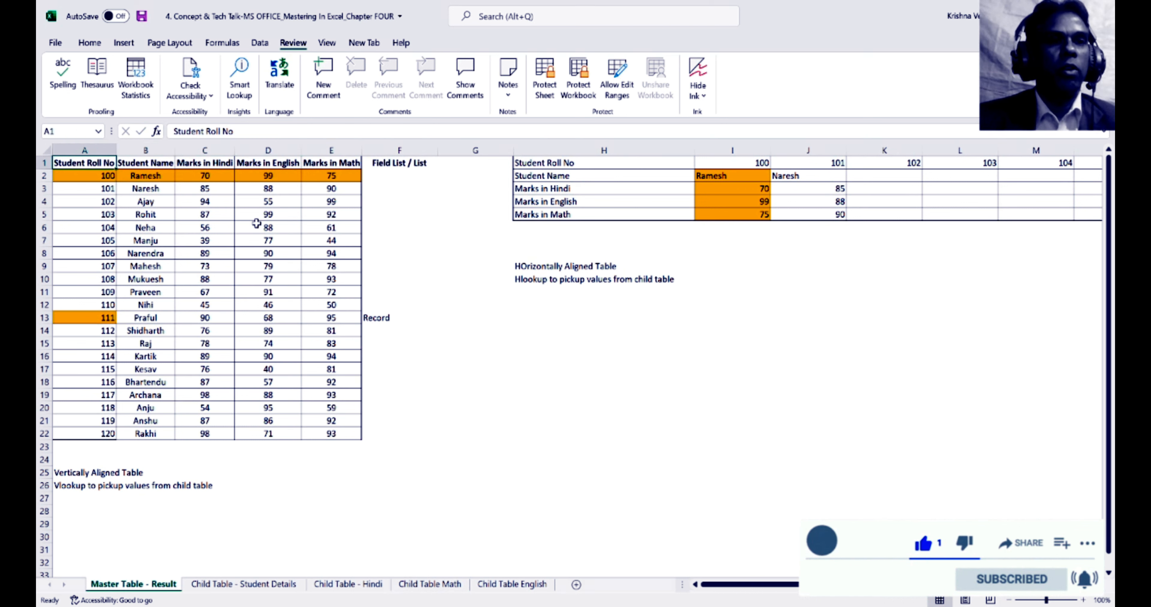
key("Down")
key("Right")
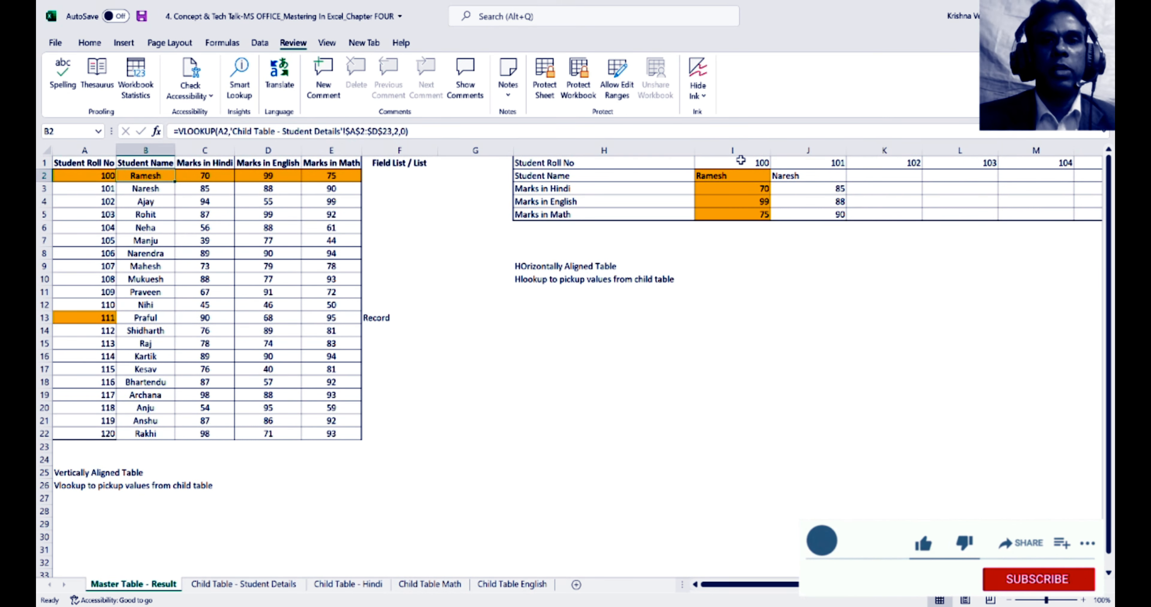
Compare the records in rows 2 to 4 of the vertical table with those in columns I to K of the horizontal table.
left_click(742, 174)
left_click(65, 175)
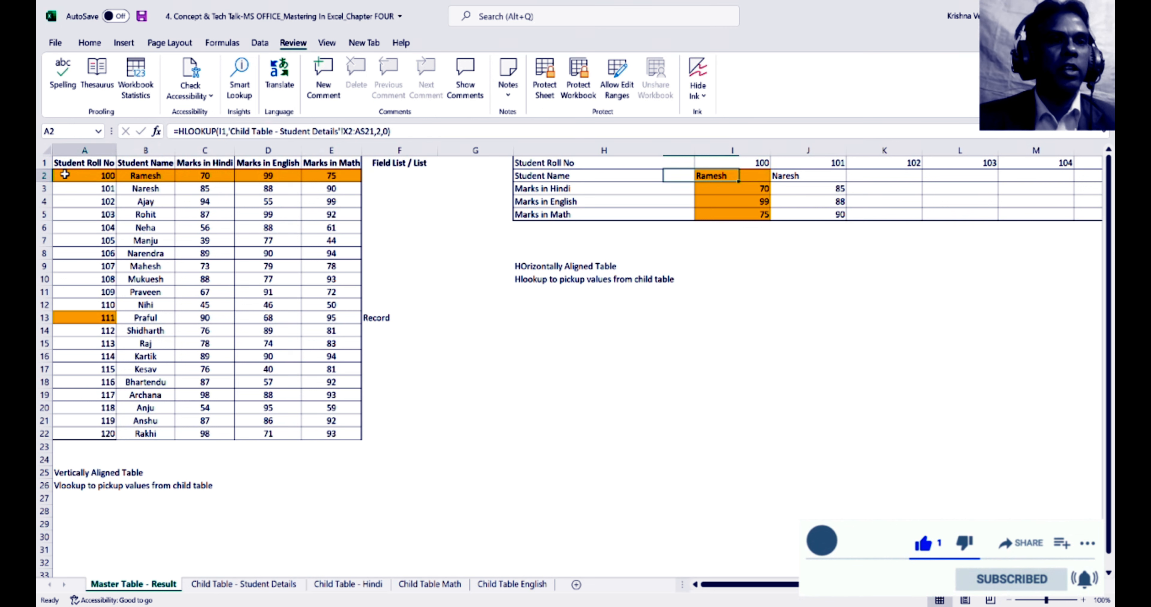
key("shift+Right")
key("shift+Right")
key("shift+Right")
key("shift+Right")
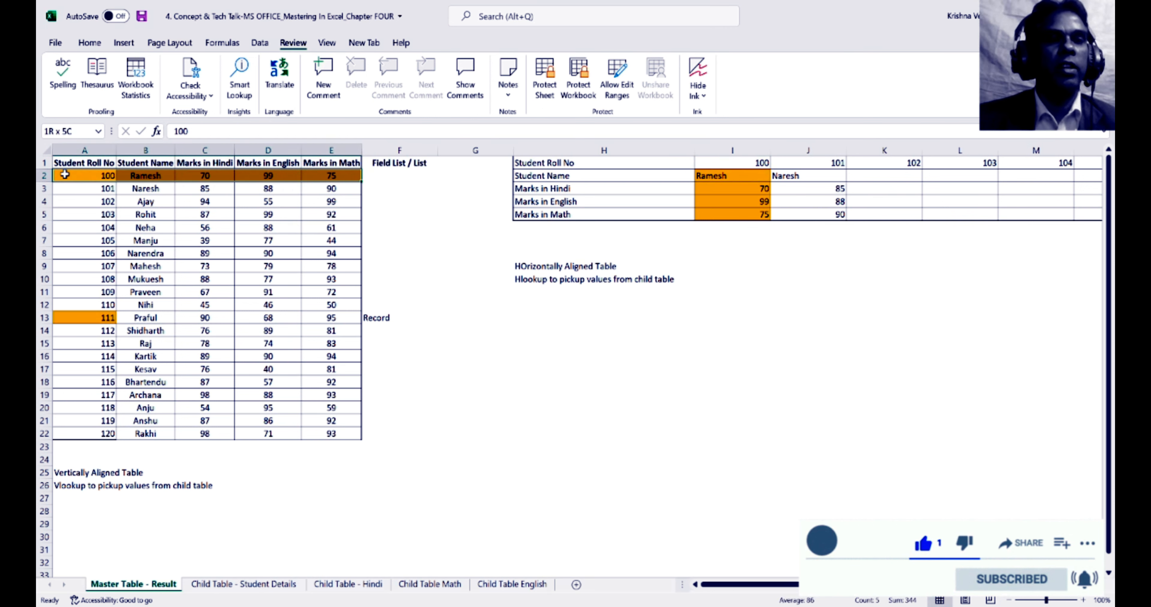
left_click(38, 176)
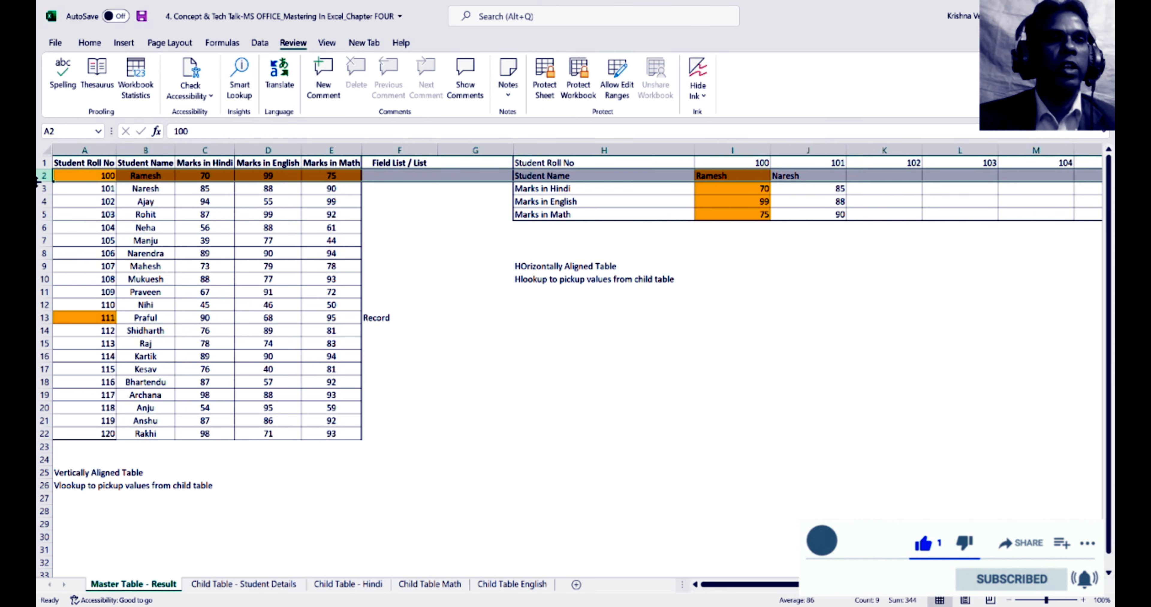
left_click(39, 188)
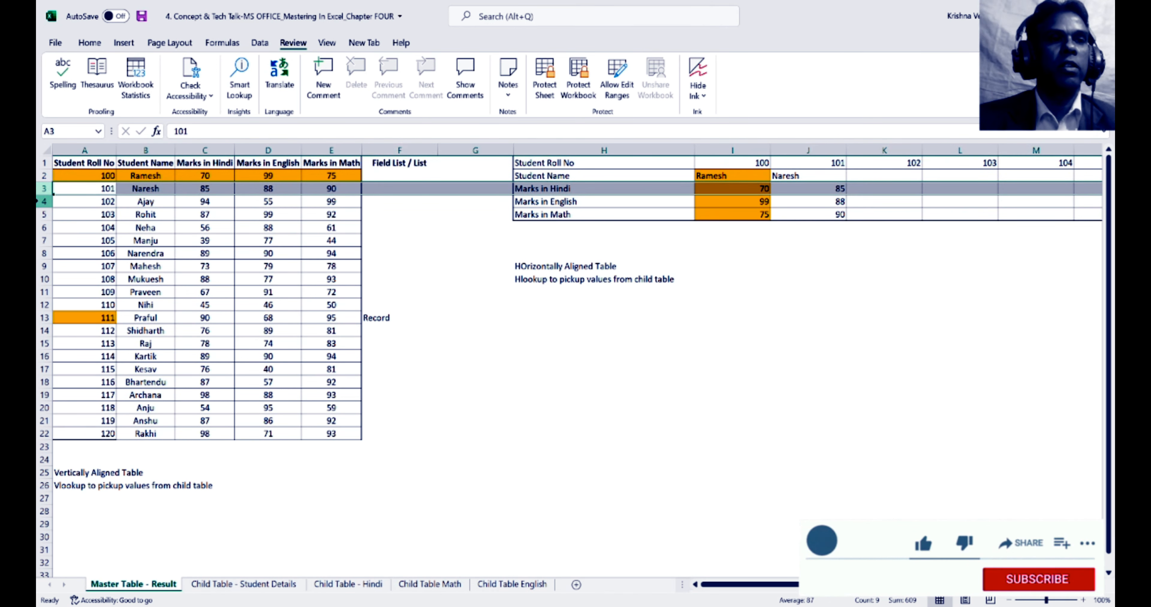
left_click(39, 202)
left_click(559, 175)
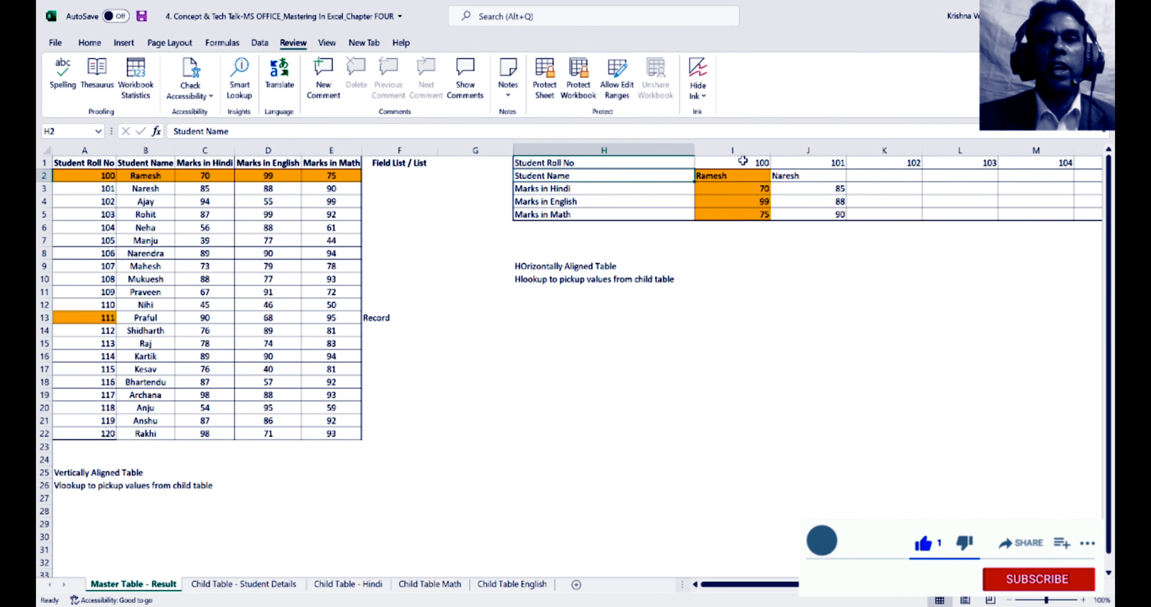
left_click(733, 148)
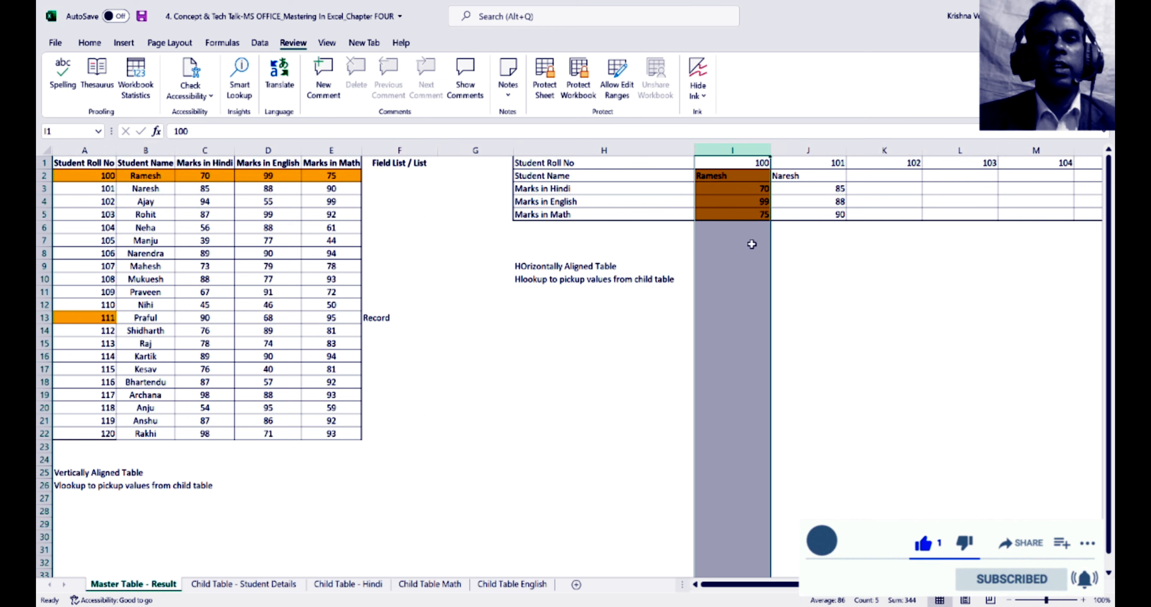
left_click(820, 143)
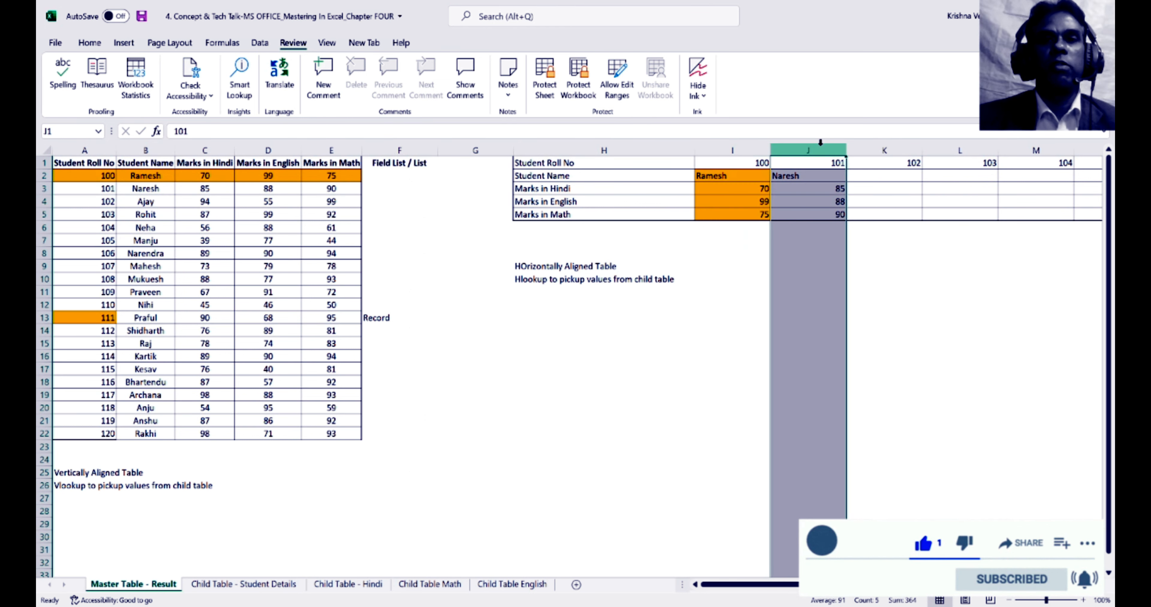
left_click(878, 148)
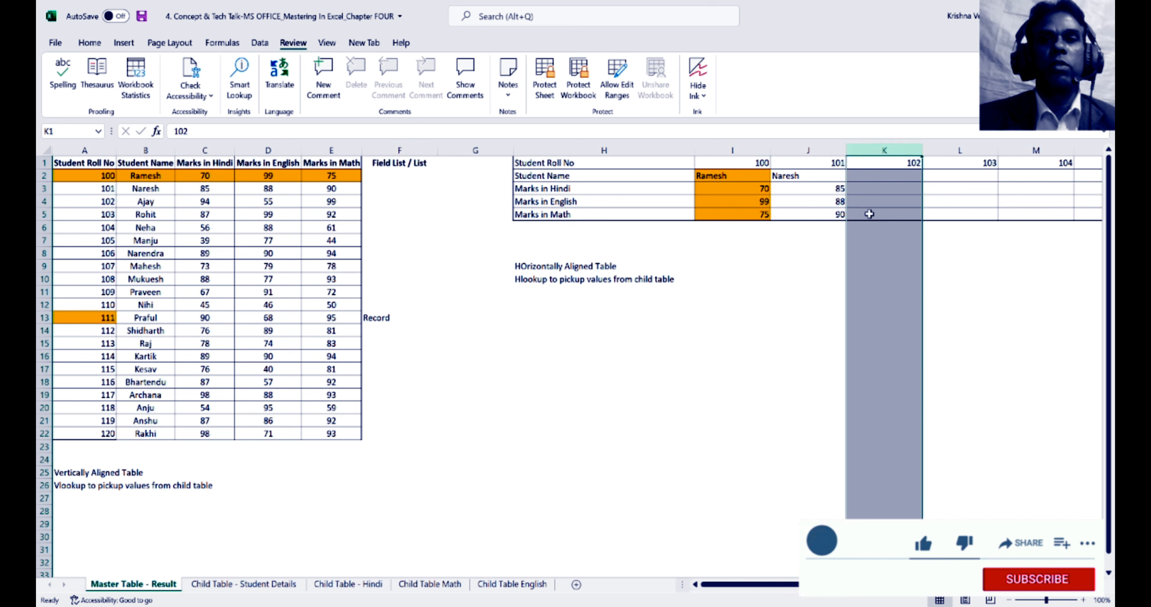
left_click(715, 179)
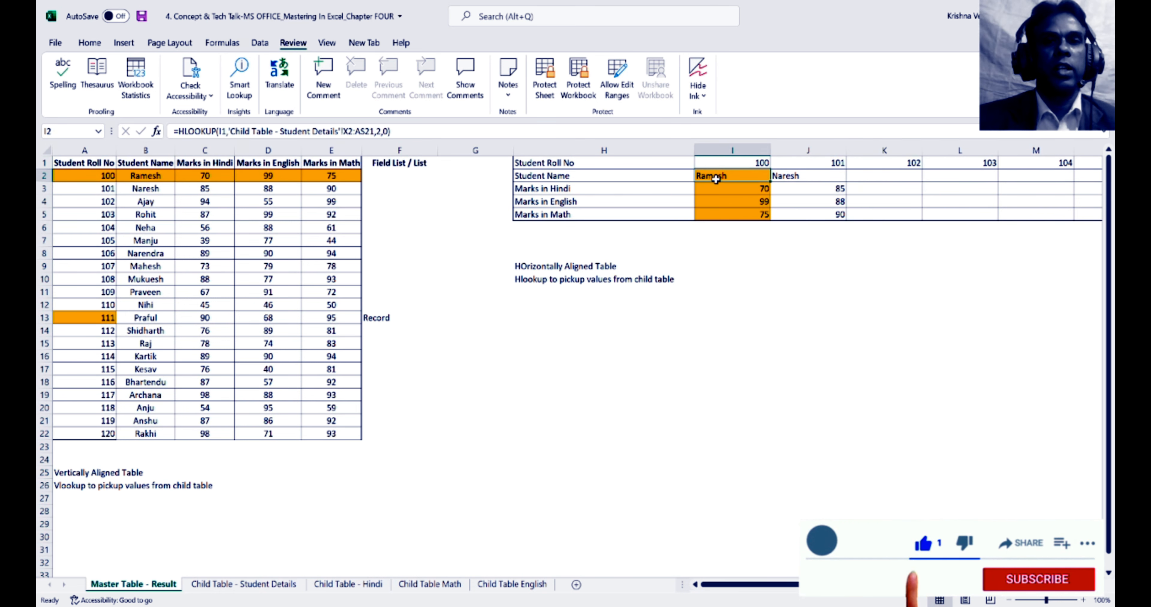
left_click(154, 174)
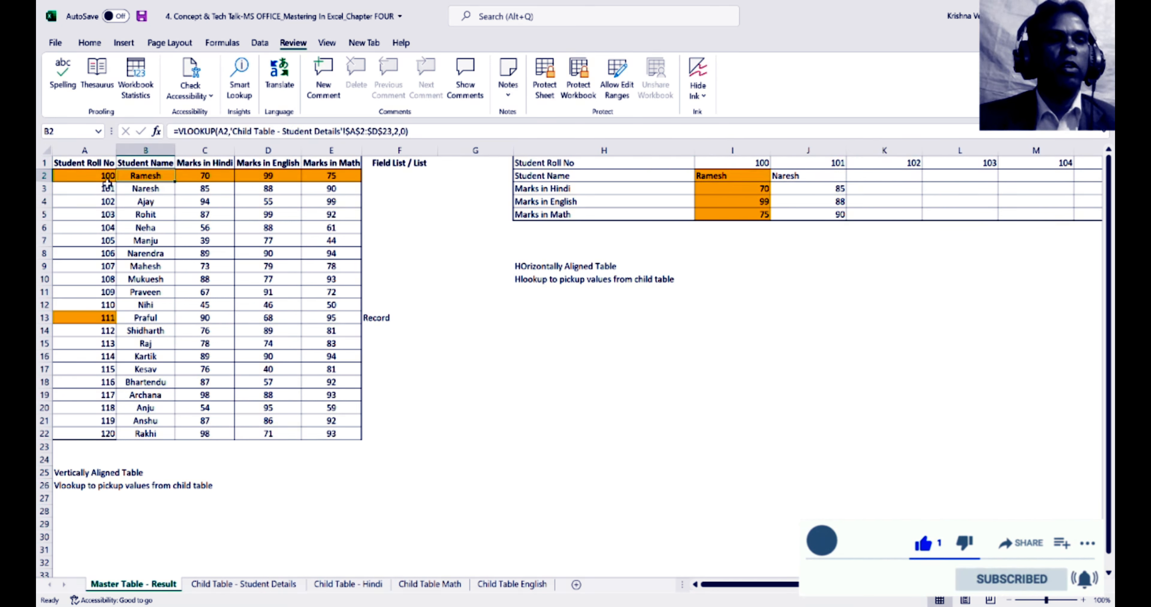
Compare the VLOOKUP formulas in C2:E2 with the HLOOKUP formulas in I2:I5 for roll number 100.
left_click(715, 176)
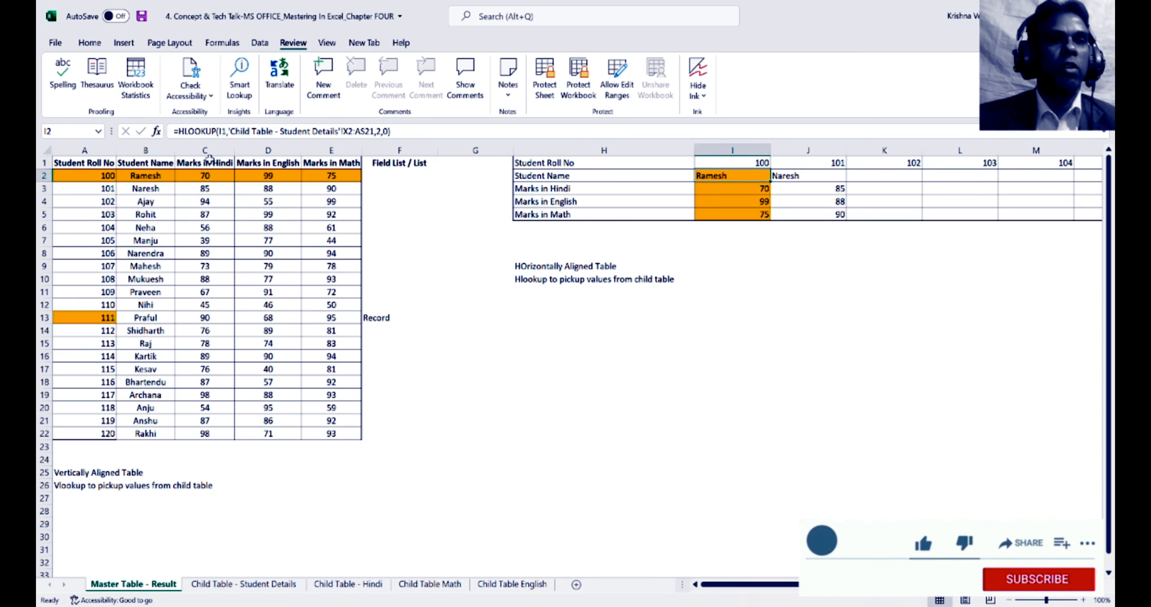
left_click(210, 176)
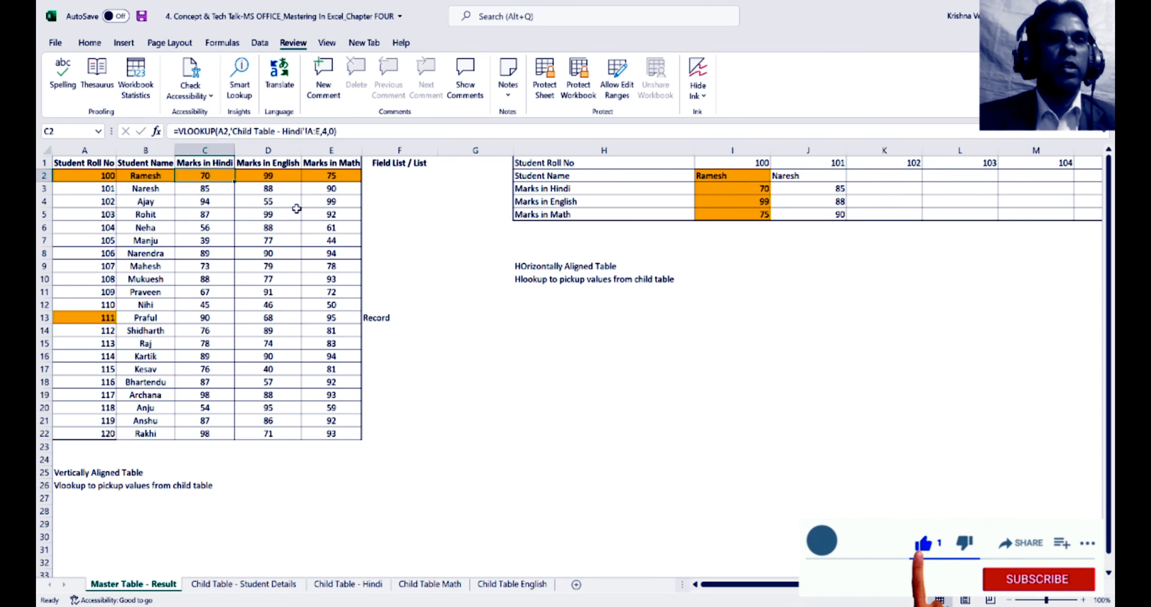
left_click(717, 189)
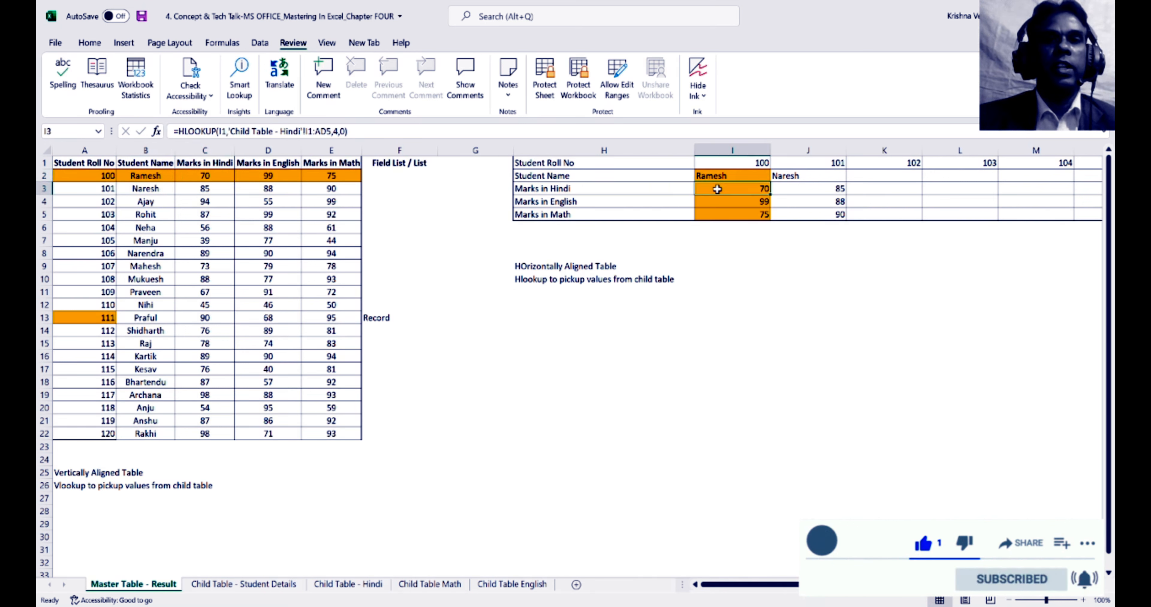
left_click(295, 179)
left_click(699, 201)
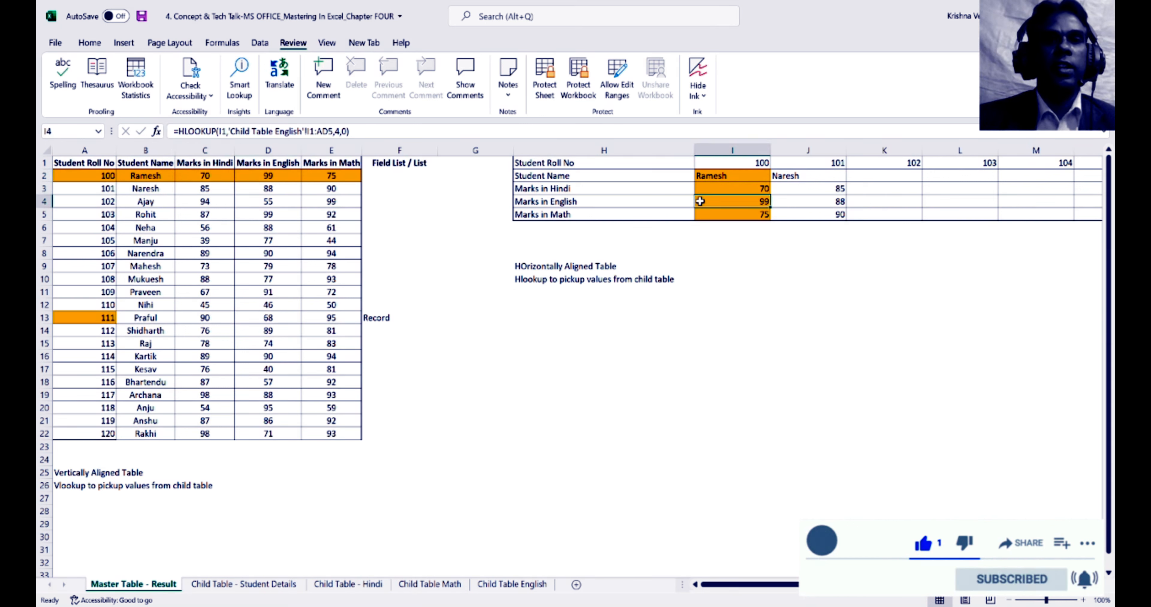
left_click(349, 178)
left_click(715, 213)
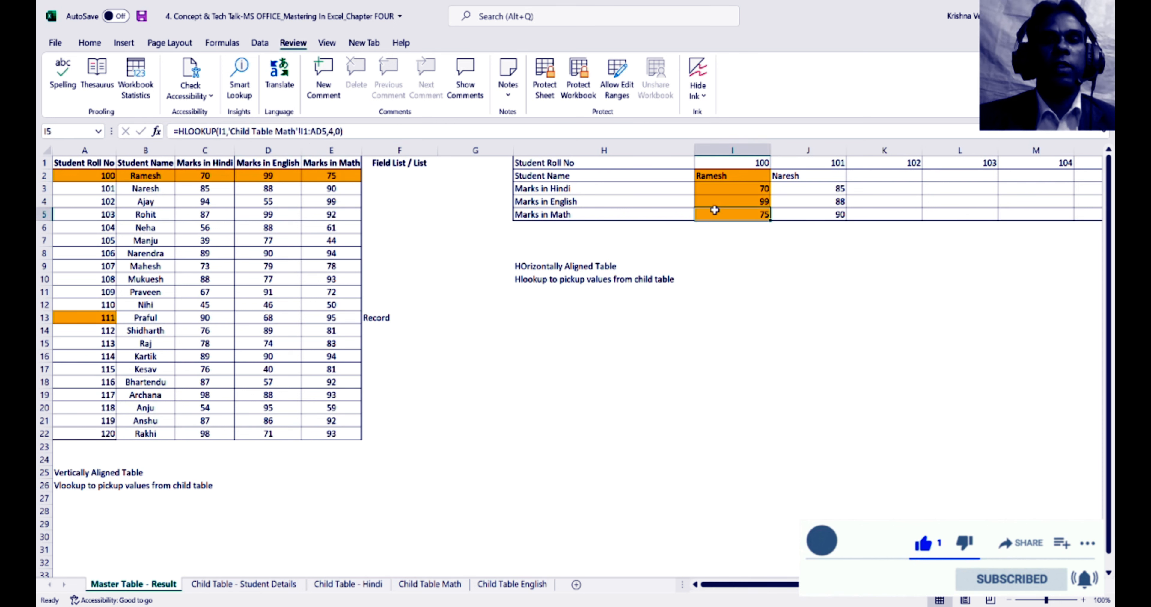
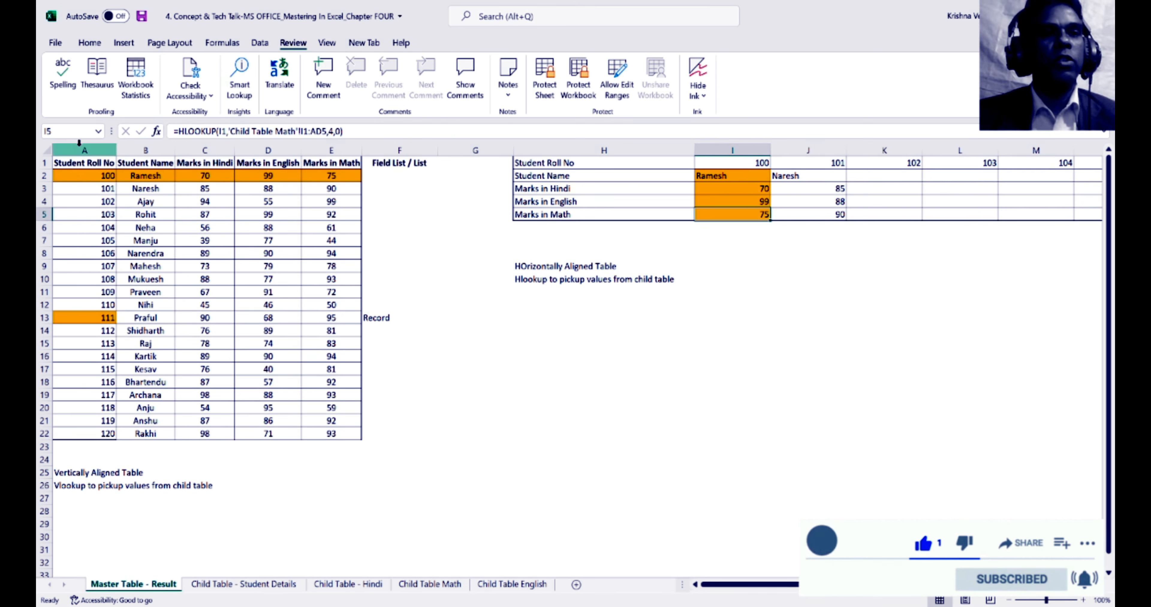
Highlight the VLOOKUP cells B2:E2 of the vertical table and the HLOOKUP cells I2:I5 of the horizontal table.
left_click_drag(83, 149, 145, 149)
left_click(148, 176)
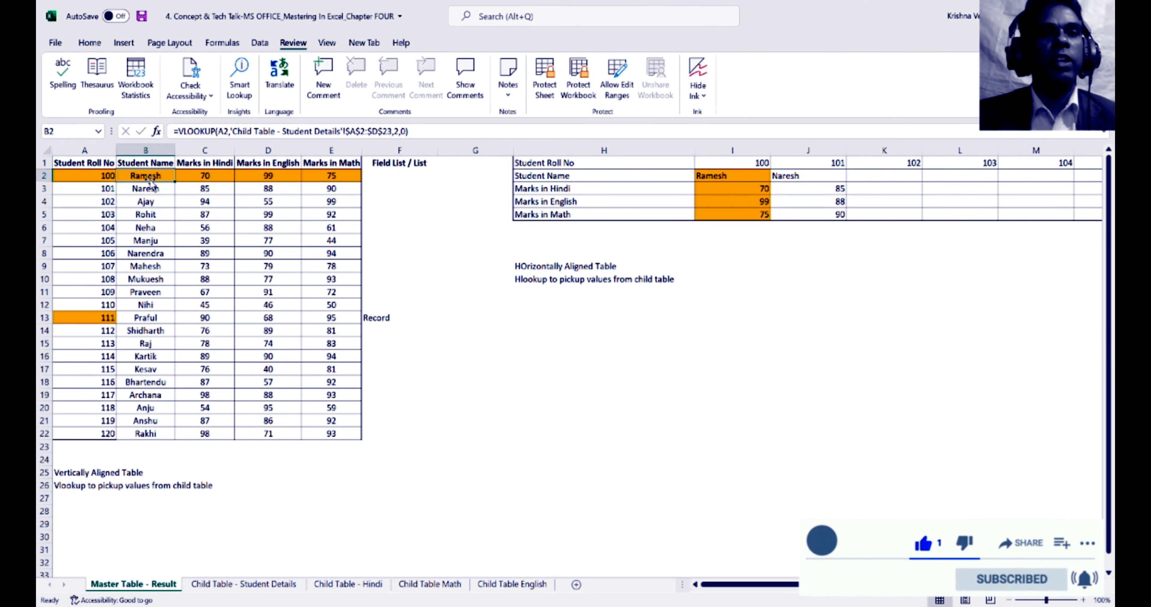
key("shift+Right")
key("shift+Right")
key("shift+Right")
left_click(150, 179)
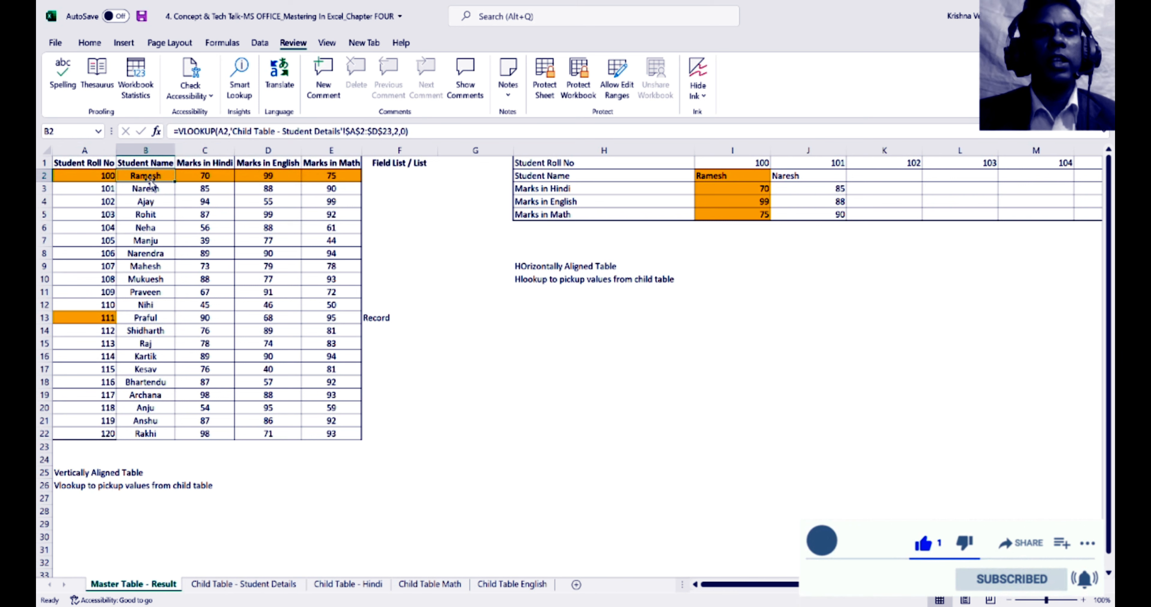
left_click(607, 179)
key("Up")
key("Down")
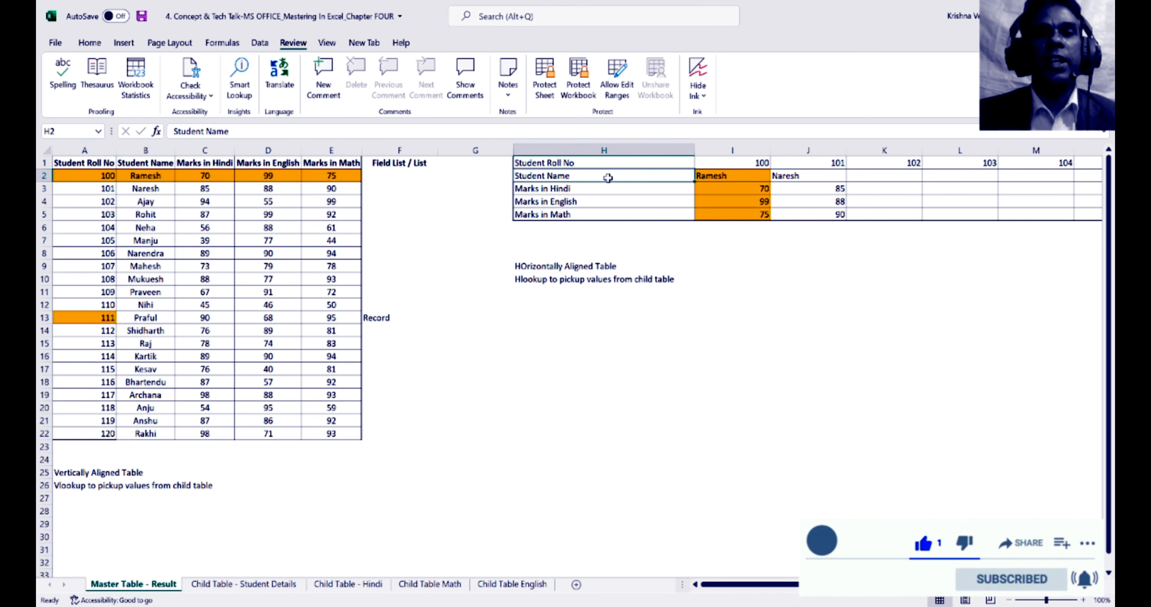
key("Right")
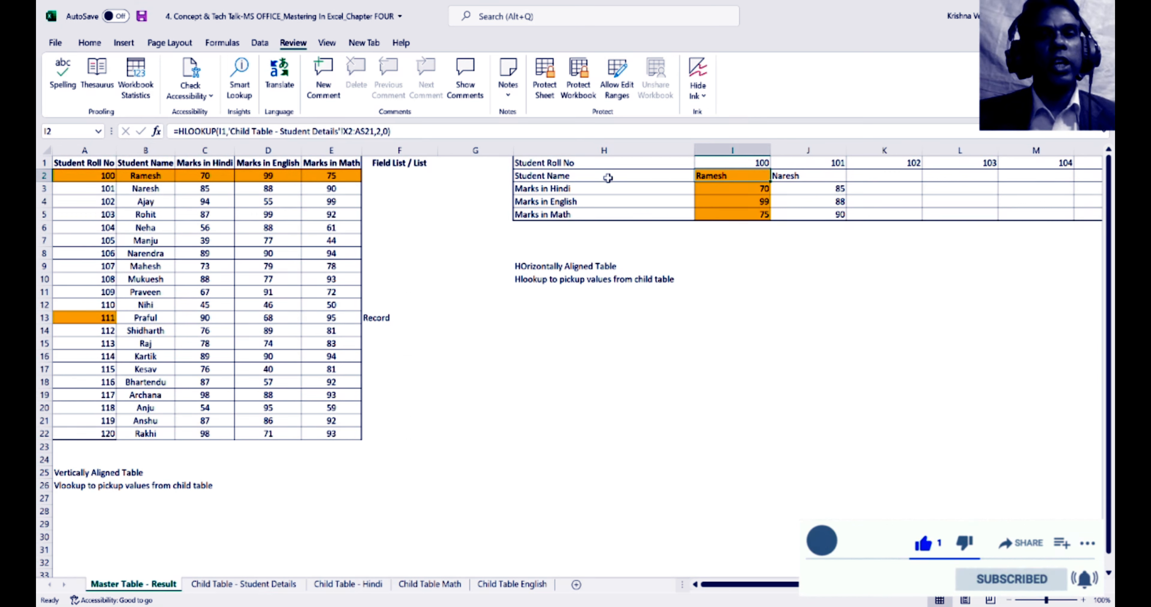
key("shift+Down")
key("shift+Down")
key("shift+Down")
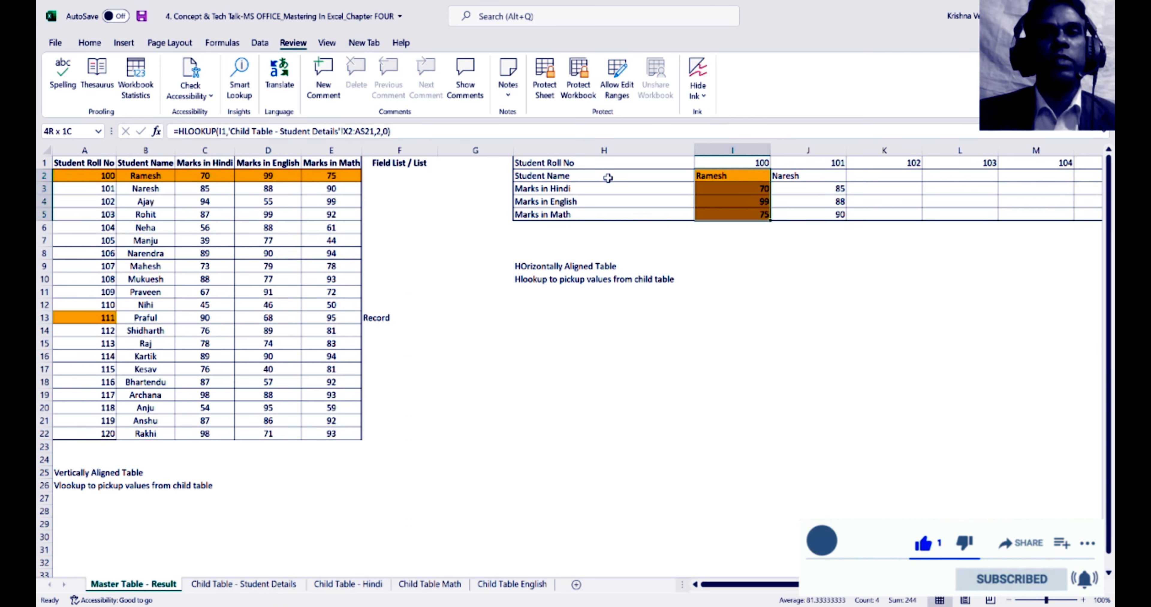
Compare the column-wise record in I2:I5 with the row-wise record in B2:E2 by highlighting each range in turn.
key("Left")
key("Right")
key("shift+Down")
key("shift+Down")
key("shift+Down")
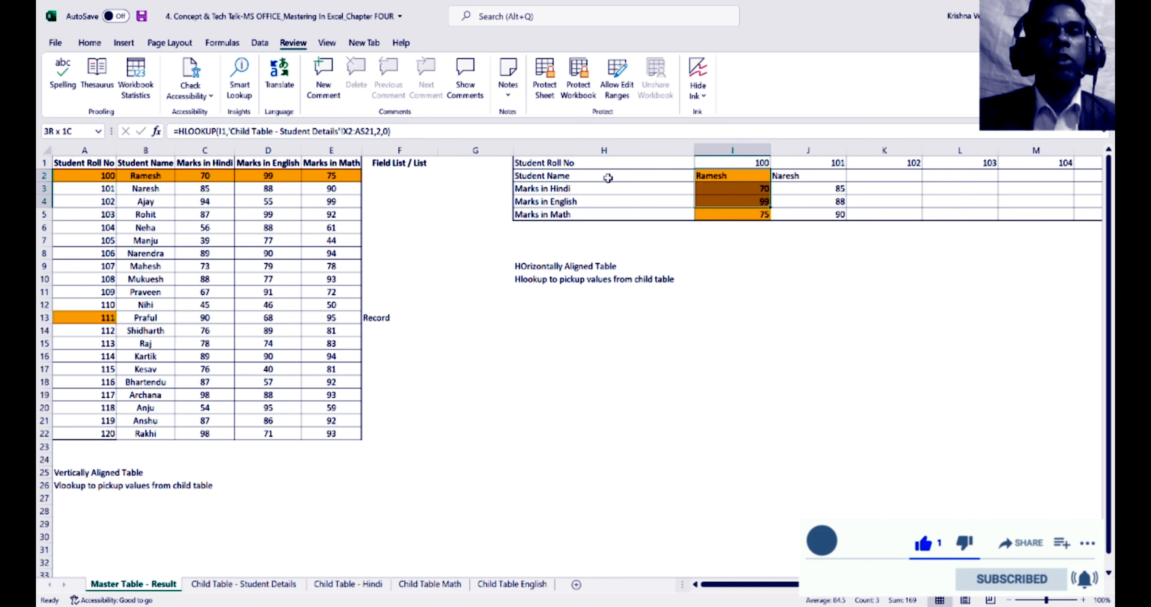
key("Left")
key("Left")
key("Left")
key("Left")
key("Left")
key("Left")
key("Left")
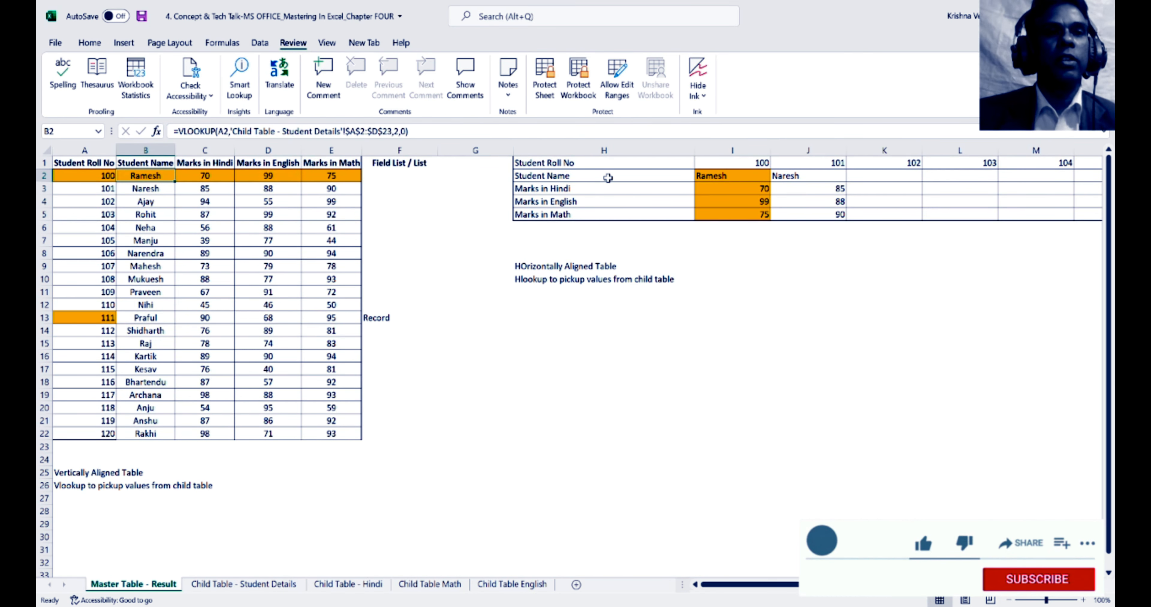
key("shift+Right")
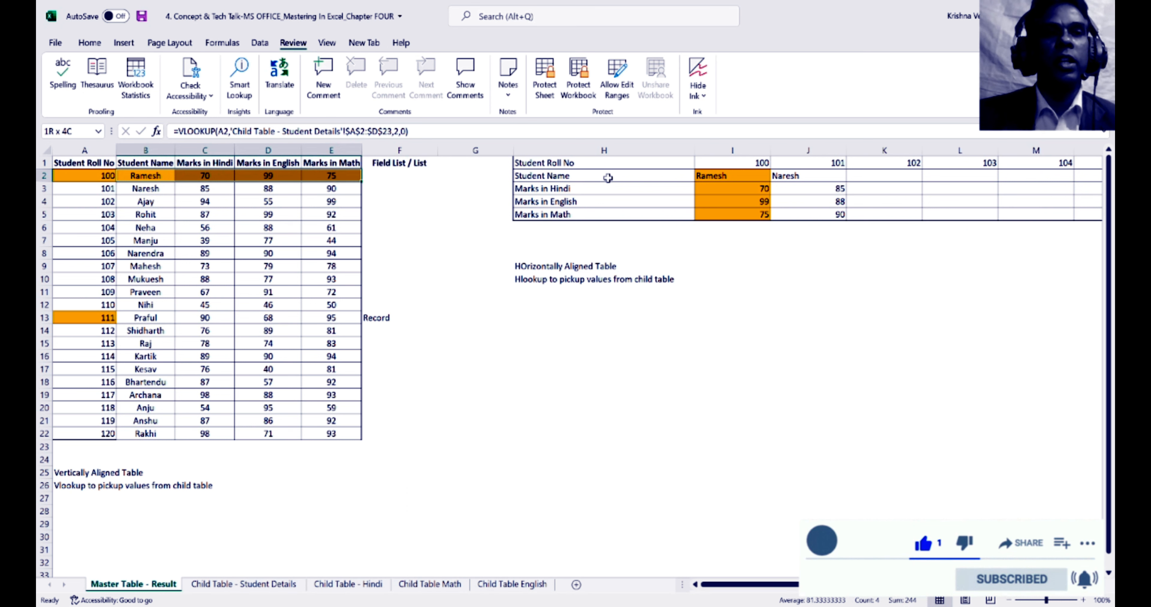
key("shift+Left")
key("shift+Right")
key("shift+Right")
key("shift+Right")
key("Right")
key("Right")
key("Right")
key("Right")
key("Right")
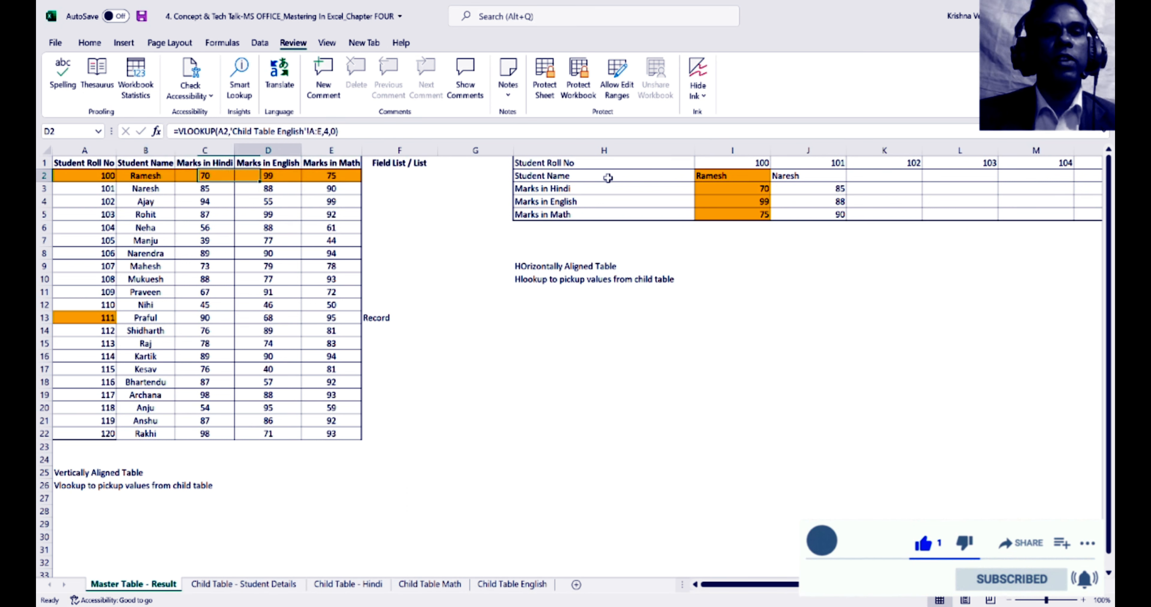
key("Right")
key("Right")
key("Right")
key("Left")
key("shift+Down")
key("shift+Down")
key("shift+Down")
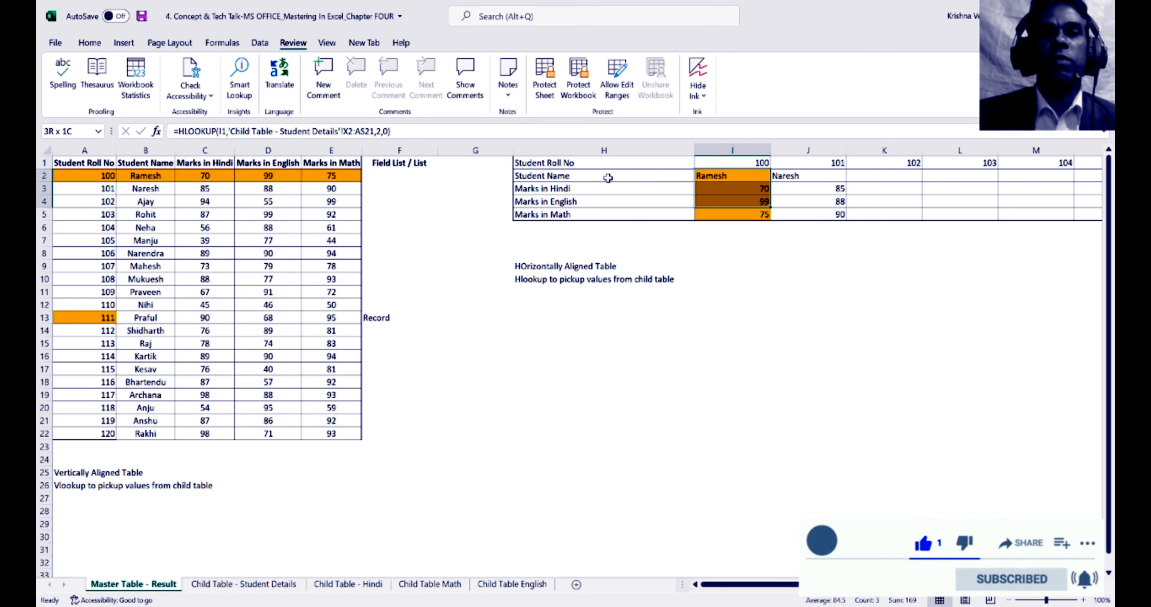
Examine the roll numbers and student names in the vertical table of the Child Table - Student Details sheet.
left_click(151, 177)
left_click(286, 585)
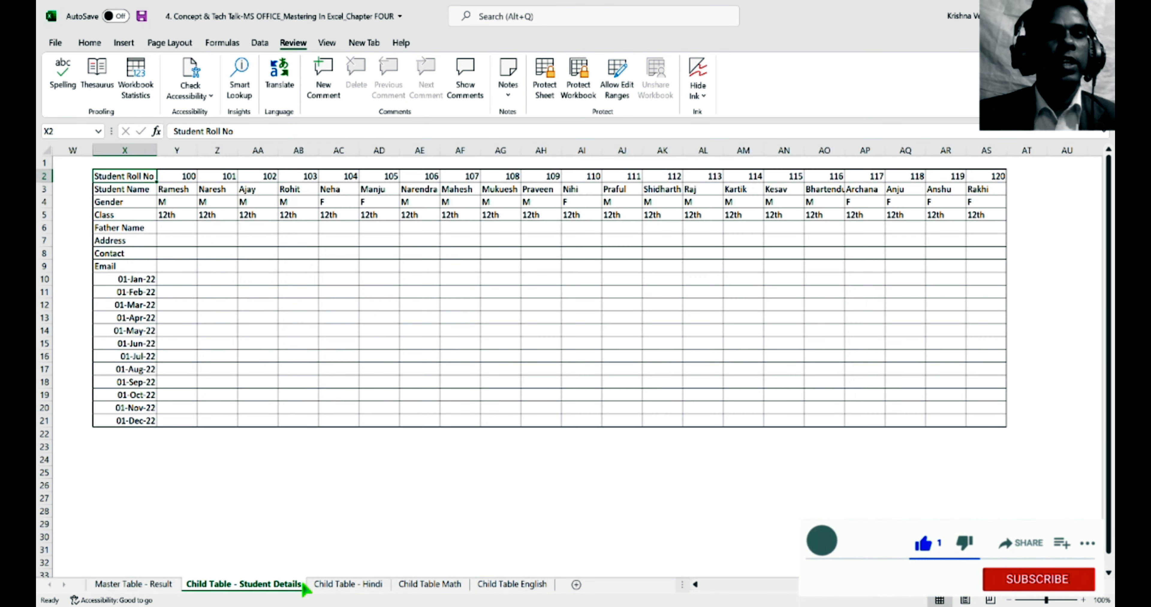
key("Home")
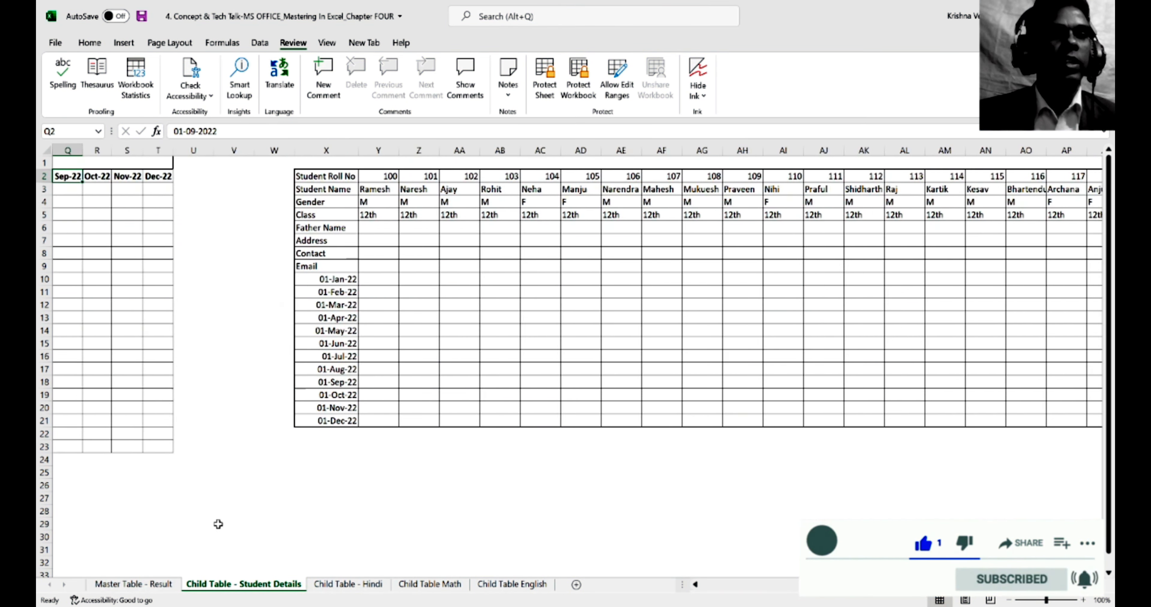
key("Down")
key("shift+Down")
key("shift+Down")
key("shift+Down")
key("shift+Down")
key("shift+Down")
key("shift+Down")
key("shift+Down")
key("shift+Down")
key("shift+Down")
key("shift+Down")
key("shift+Down")
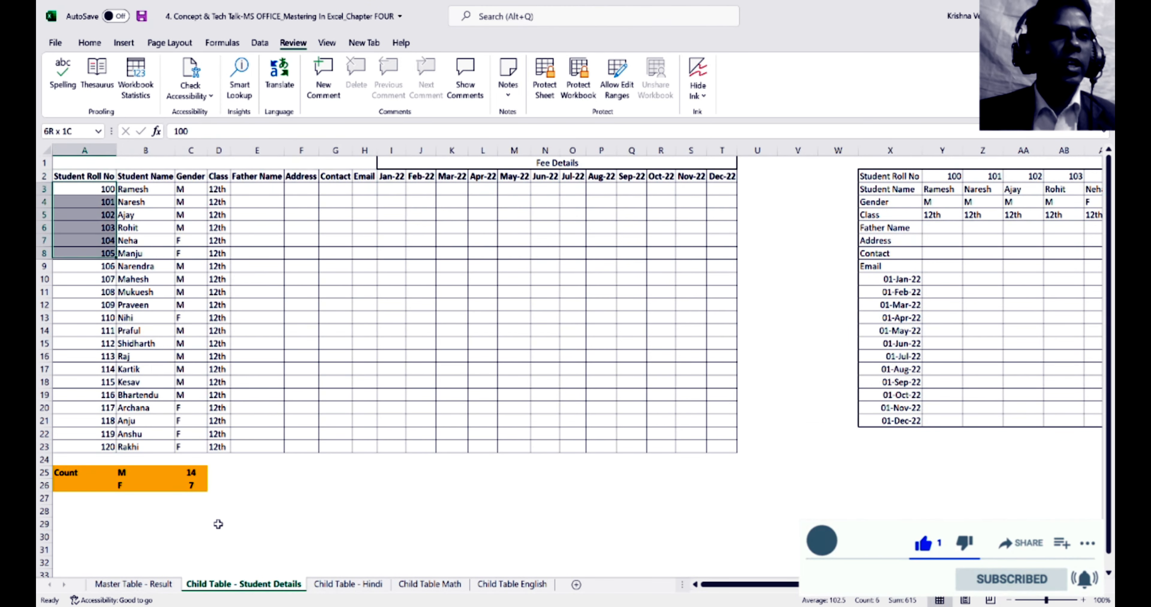
key("shift+Right")
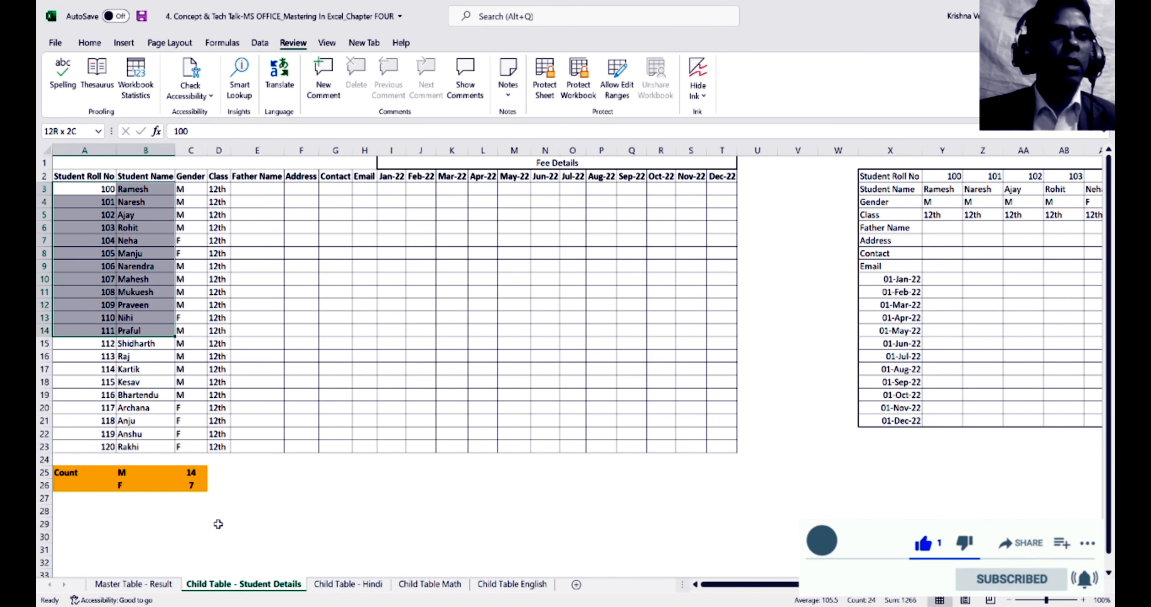
key("Right")
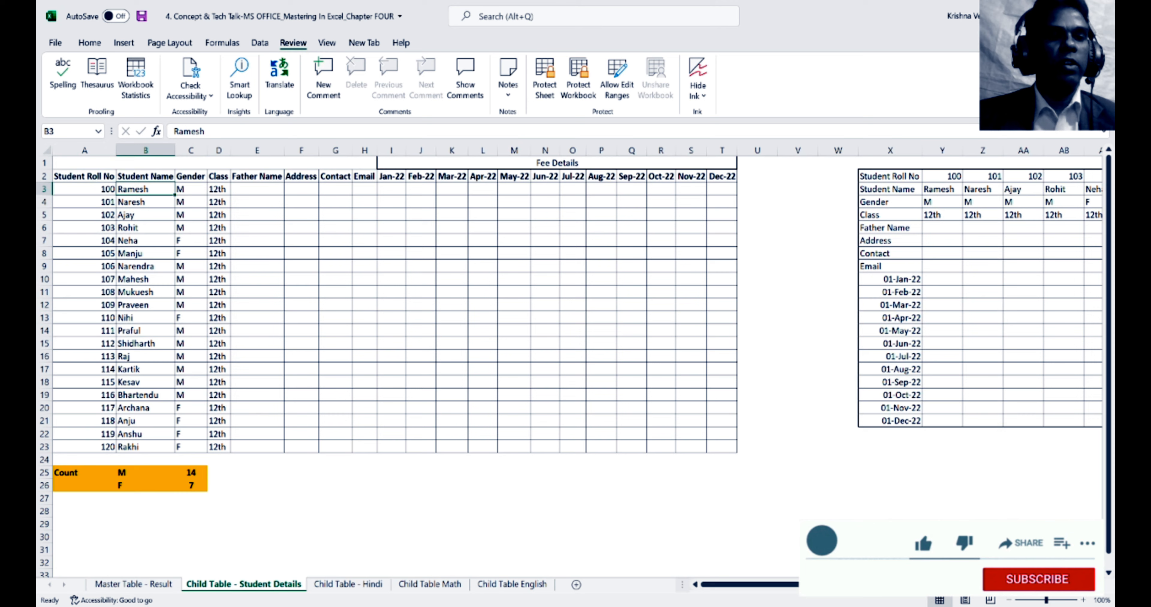
Examine the vertical table of the Child Table - Hindi sheet from Student Roll No to Marks Obtained, range A1:D12.
left_click(363, 587)
key("Left")
key("Left")
key("Left")
key("Left")
key("Left")
left_click(88, 190)
key("Left")
key("Left")
key("Left")
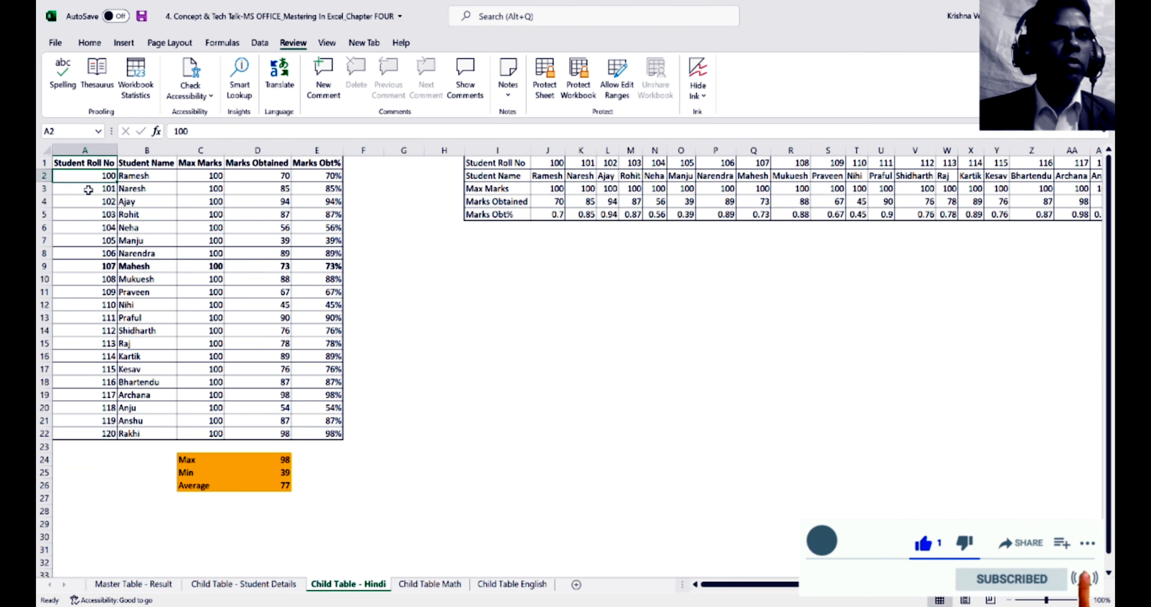
key("Up")
key("Up")
key("shift+Down")
key("shift+Down")
key("shift+Down")
key("shift+Down")
key("shift+Down")
key("shift+Down")
key("shift+Down")
key("shift+Down")
key("shift+Down")
key("shift+Down")
key("shift+Down")
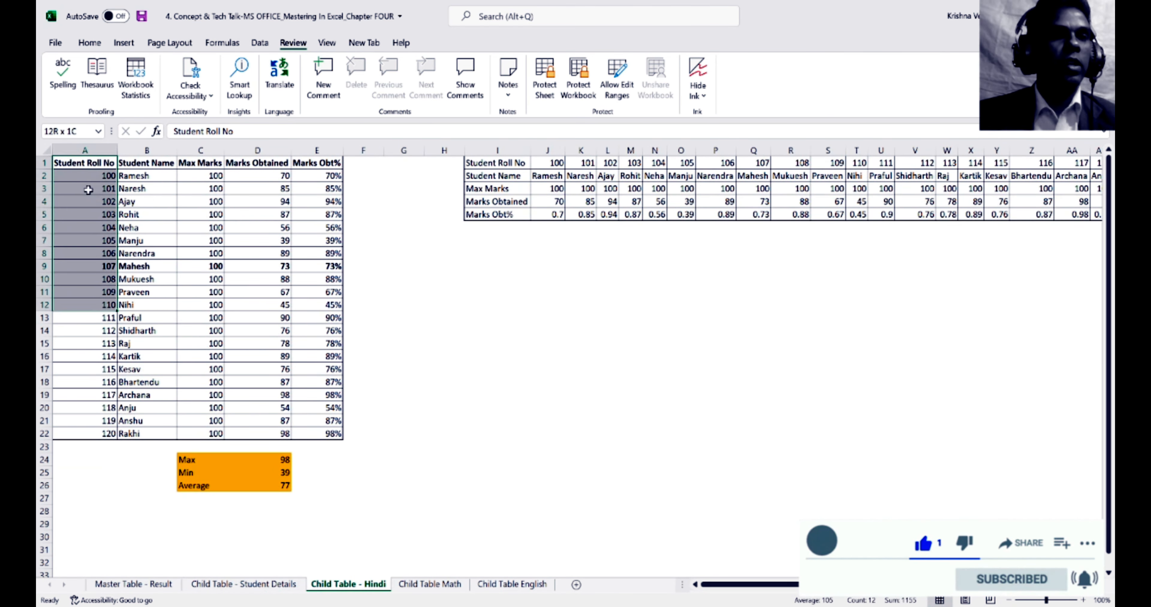
key("shift+Right")
key("shift+Right")
key("shift+Right")
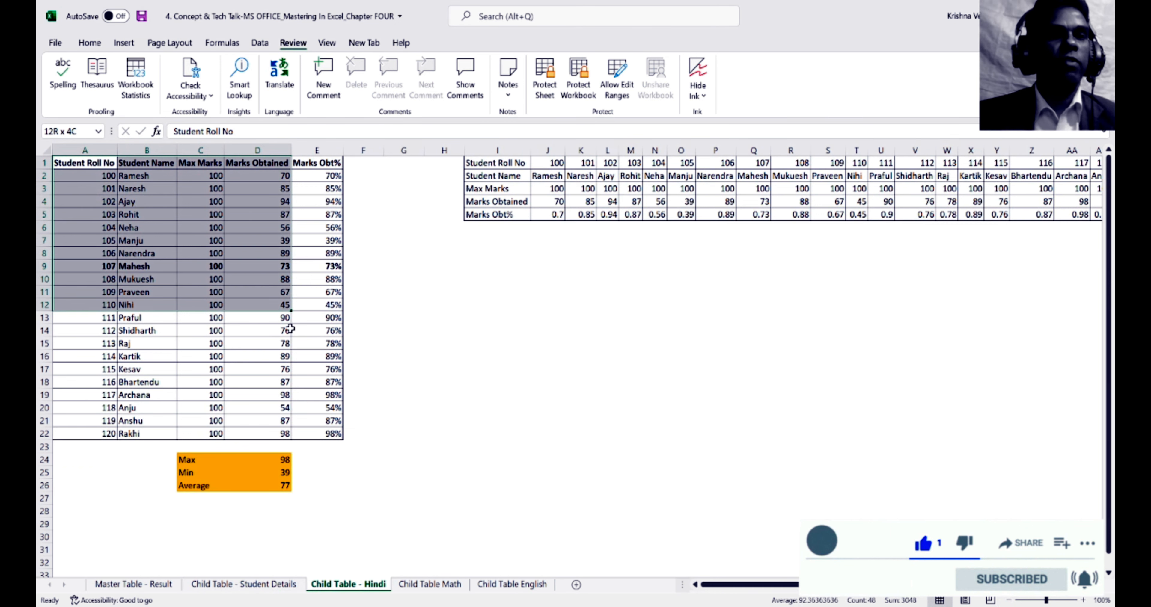
Return to the Master Table - Result sheet and check the HLOOKUP formula in I2.
left_click(134, 584)
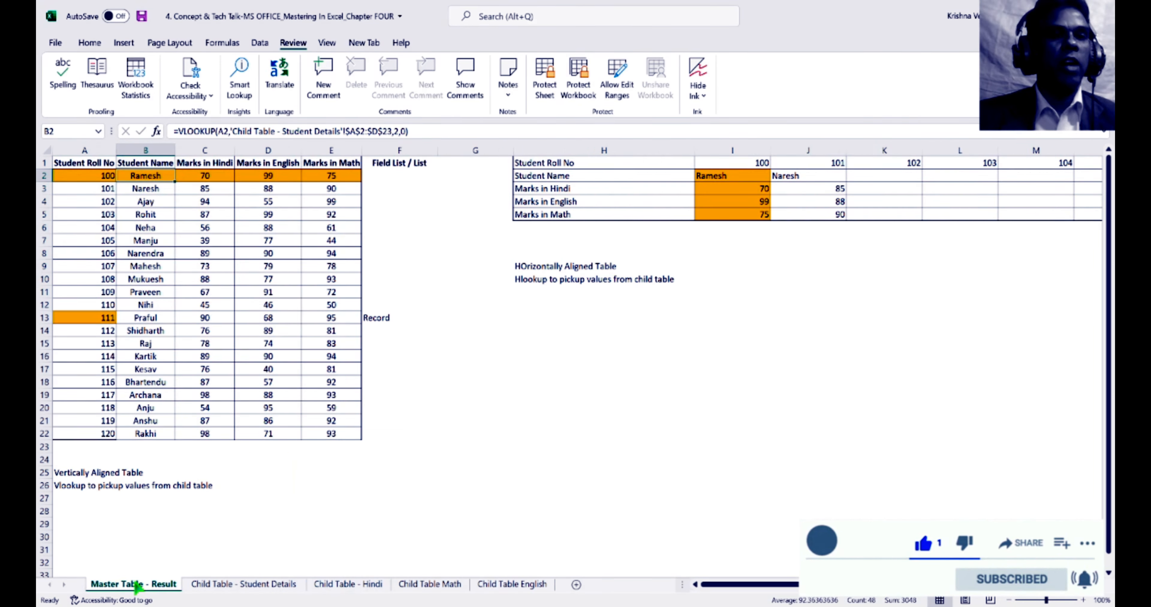
left_click(613, 162)
key("Right")
key("Down")
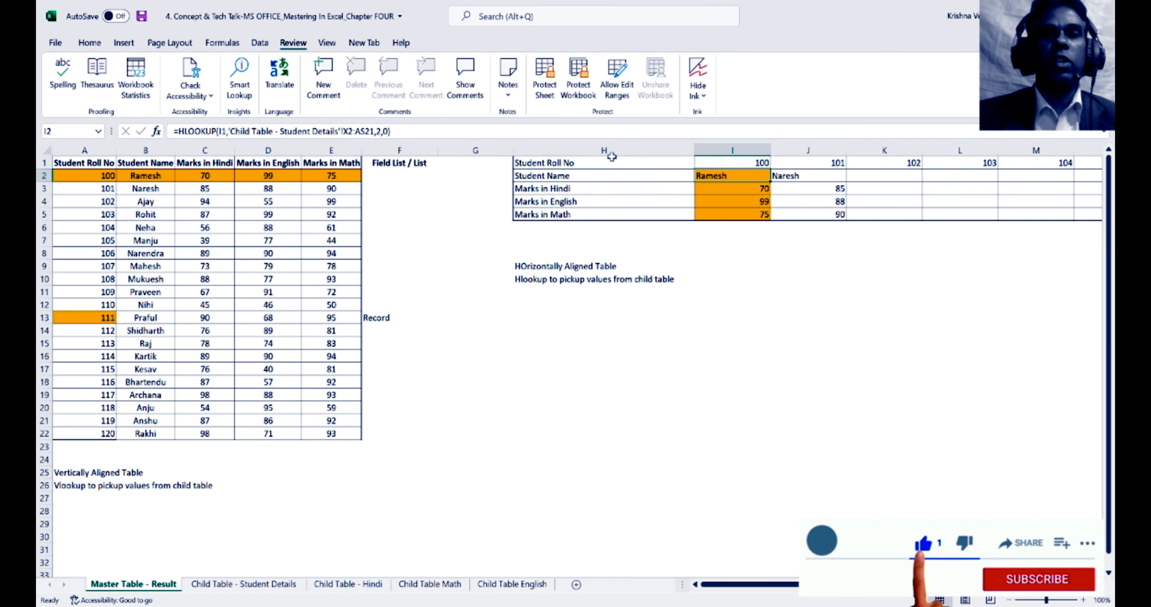
Move the Child Table - Student Details sheet after Child Table English and select X2, the start of its horizontal table.
left_click_drag(253, 585, 581, 379)
left_click(887, 200)
key("Up")
key("Up")
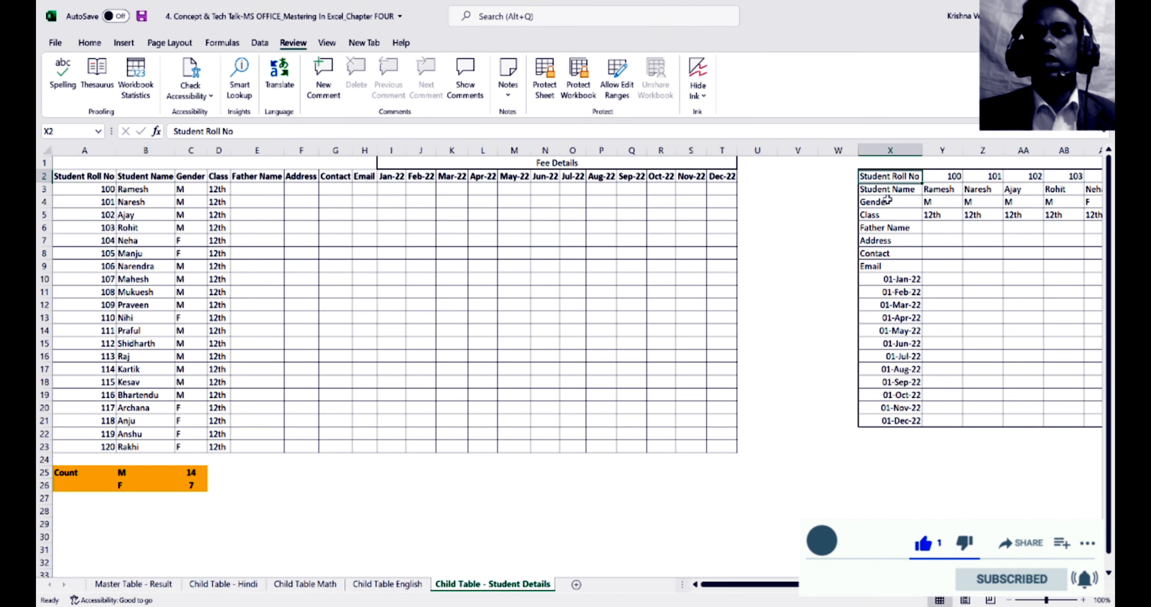
Highlight the Student Roll No row of the horizontal student details table, from X2 across the roll numbers.
key("shift+Right")
key("shift+Right")
key("shift+Right")
key("shift+Right")
key("shift+Right")
key("shift+Right")
key("shift+Right")
key("shift+Right")
key("shift+Right")
key("shift+Right")
key("shift+Right")
key("shift+Right")
key("shift+Right")
key("shift+Right")
key("shift+Right")
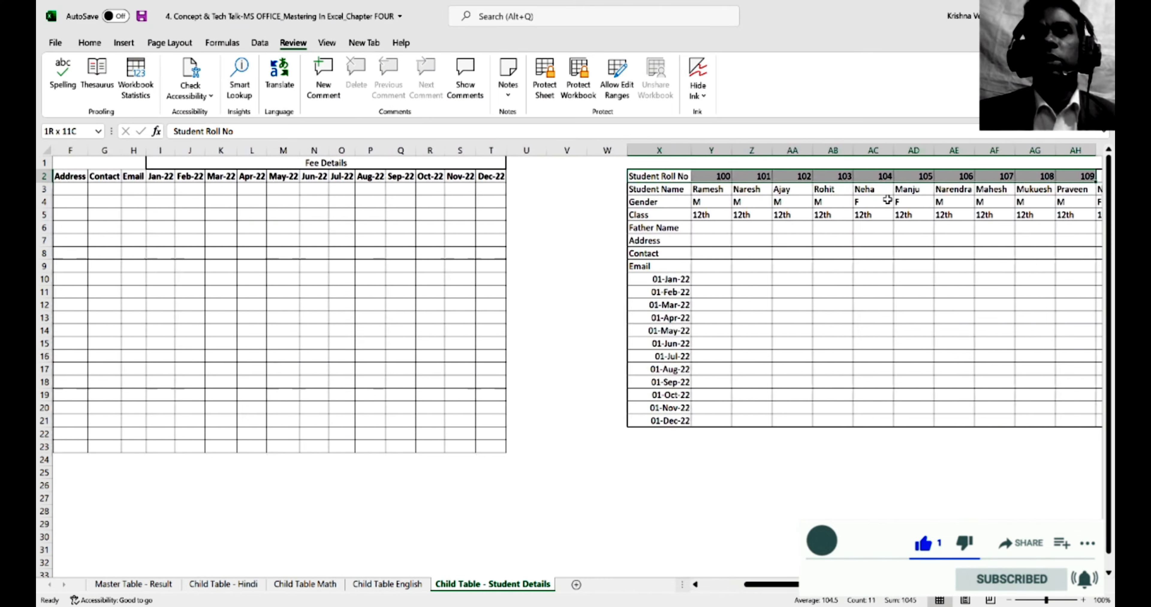
key("shift+Right")
key("shift+Right")
key("shift+Right")
key("shift+Right")
key("shift+Right")
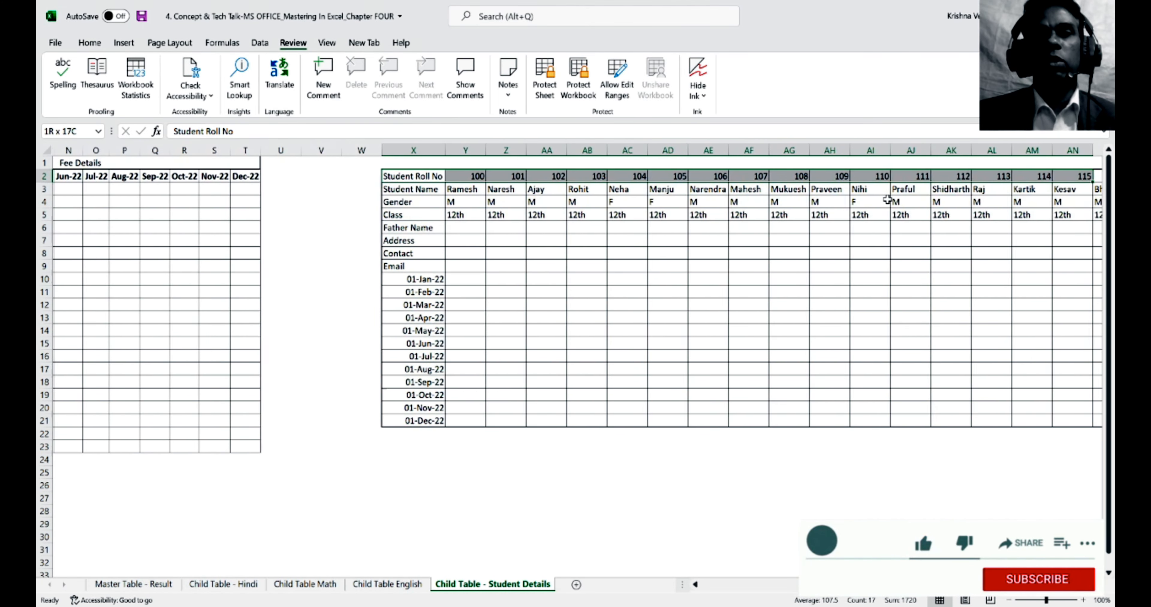
key("shift+Right")
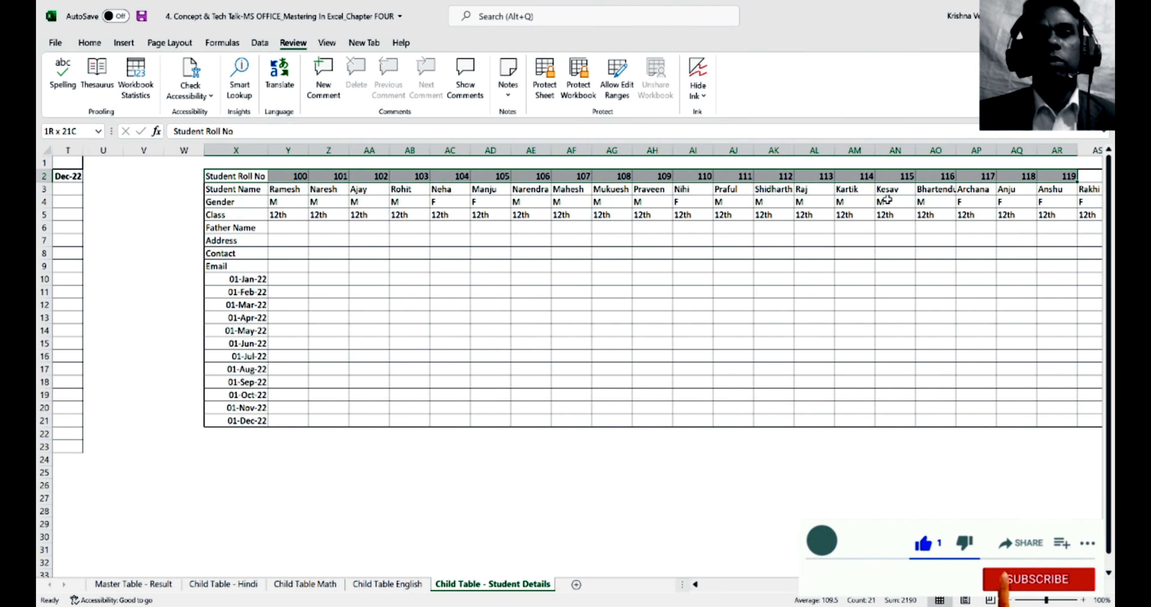
Extend the highlight down the horizontal table's detail and monthly rows, and return to A2 of the vertical table.
key("shift+Down")
key("shift+Down")
key("shift+Down")
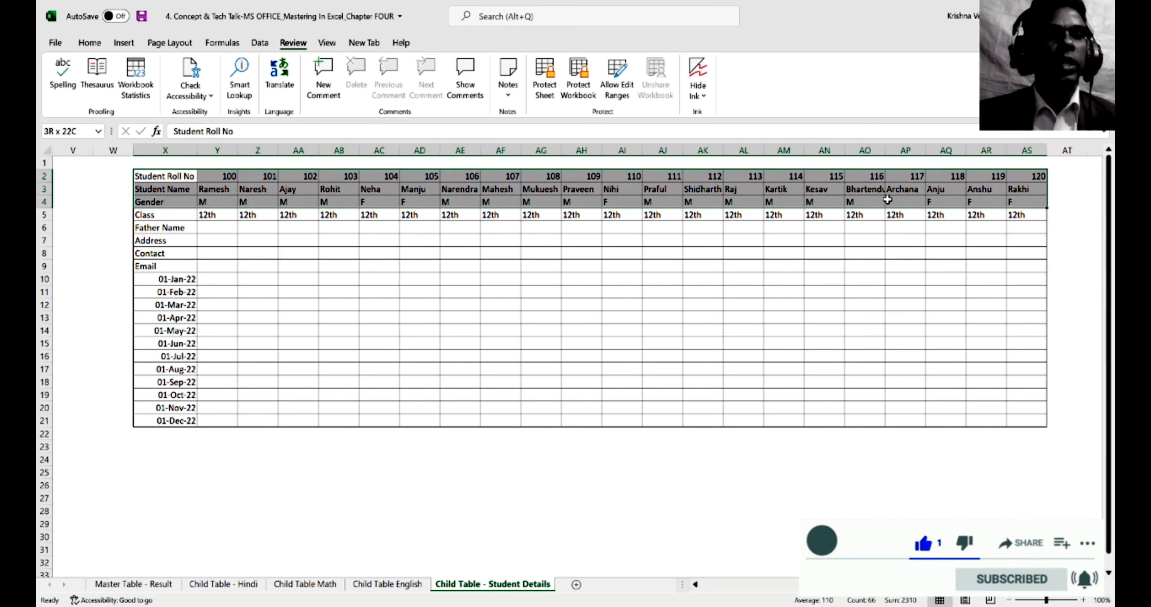
key("shift+Up")
key("shift+Up")
key("shift+Down")
key("shift+Down")
key("shift+Down")
key("shift+Down")
key("shift+Down")
key("shift+Down")
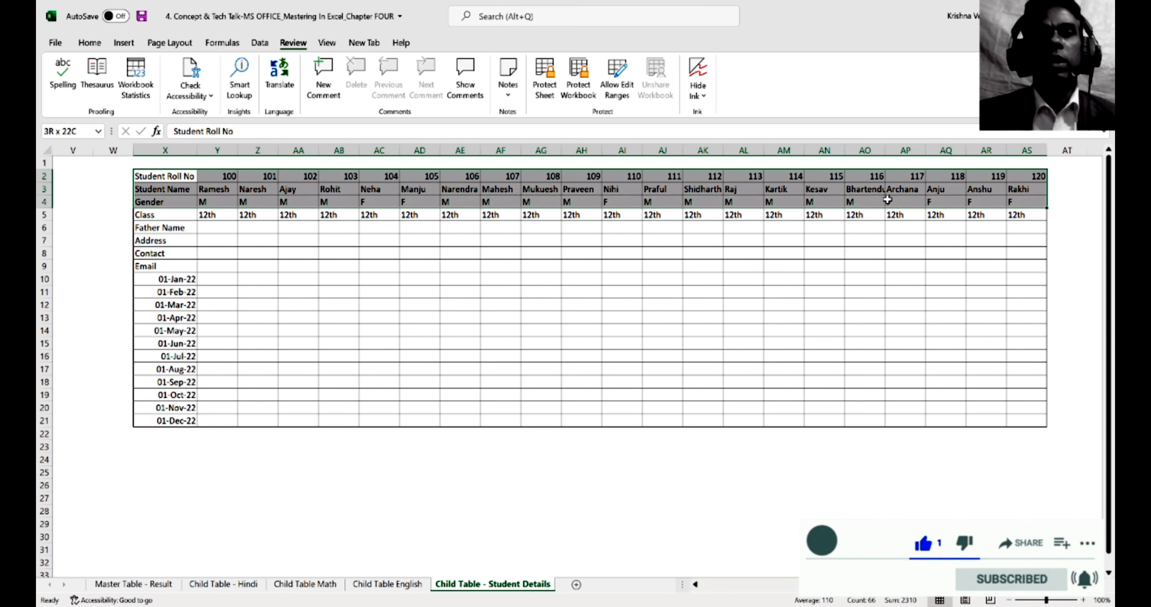
key("shift+Down")
key("shift+Down")
key("shift+Down")
key("shift+Down")
key("shift+Down")
key("shift+Down")
key("shift+Down")
key("shift+Down")
key("shift+Down")
key("shift+Down")
key("shift+Down")
key("shift+Down")
key("shift+Down")
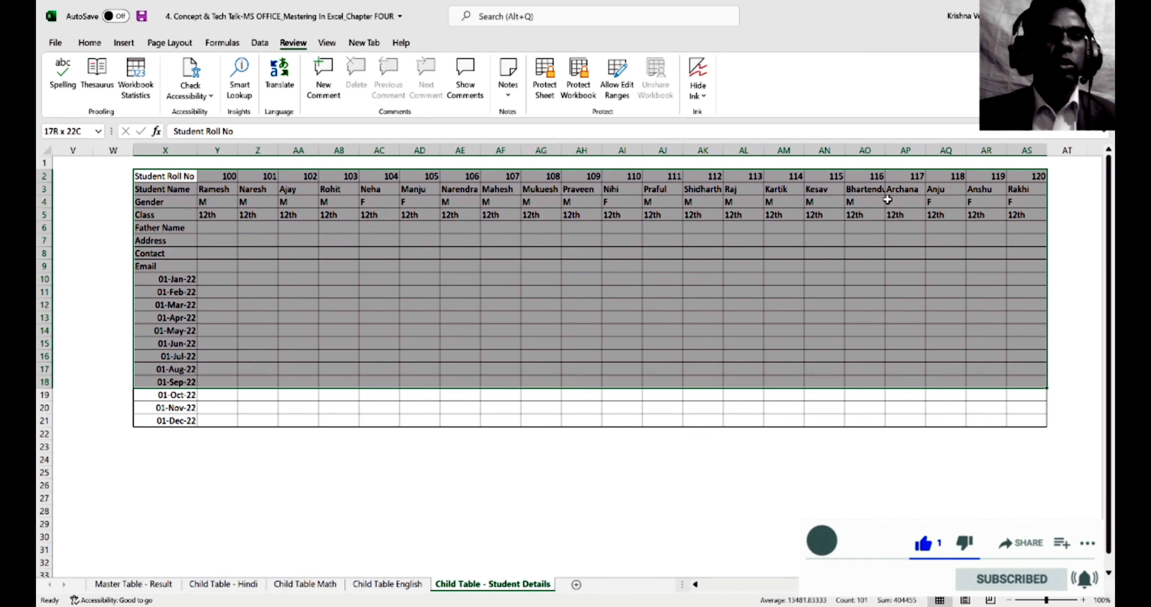
key("Left")
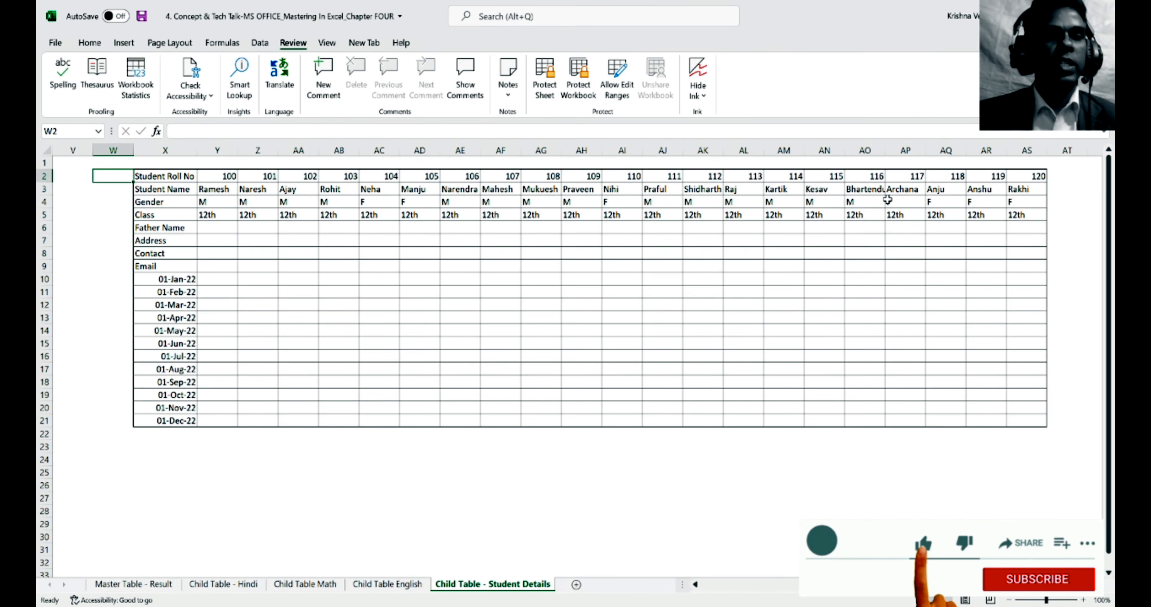
key("Home")
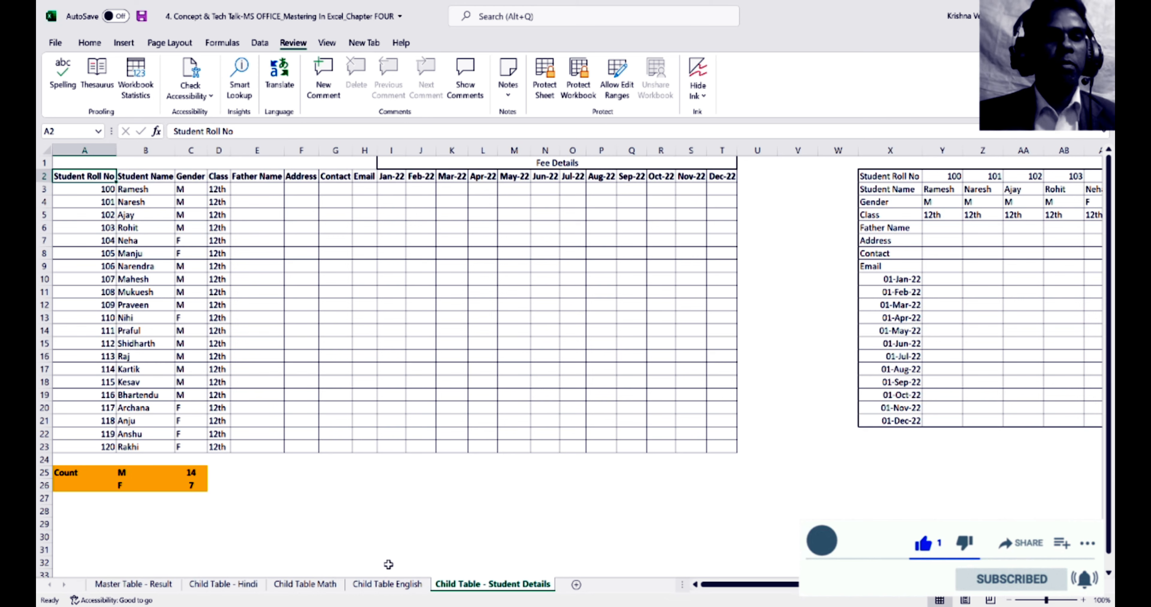
Review the Child Table English, Child Table Math and Child Table - Hindi sheets, and return to Master Table - Result.
left_click(387, 584)
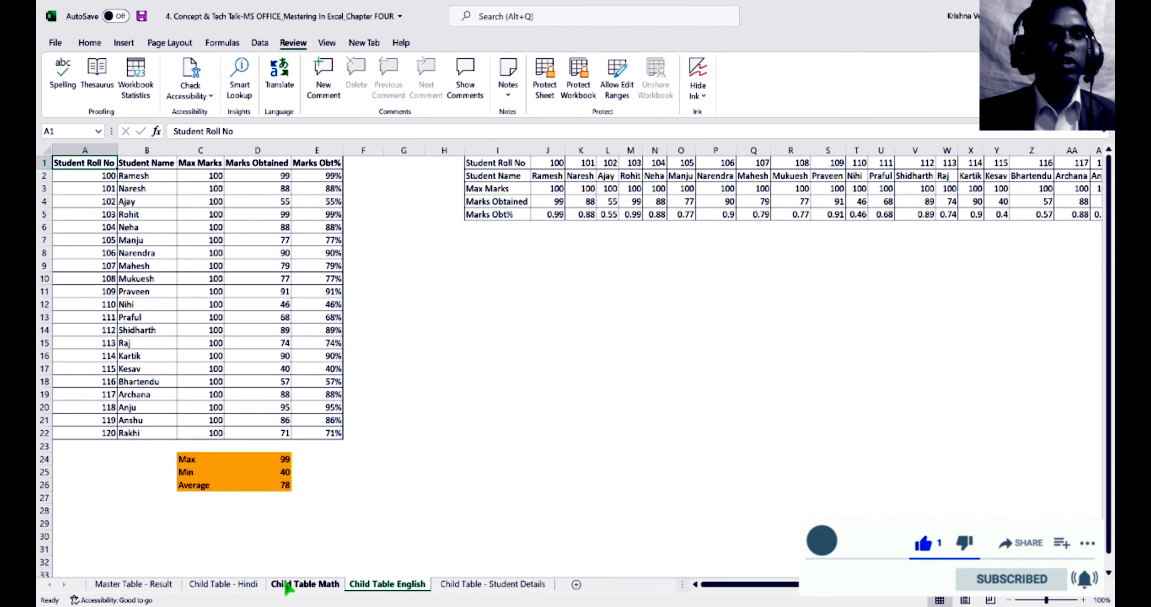
left_click(282, 585)
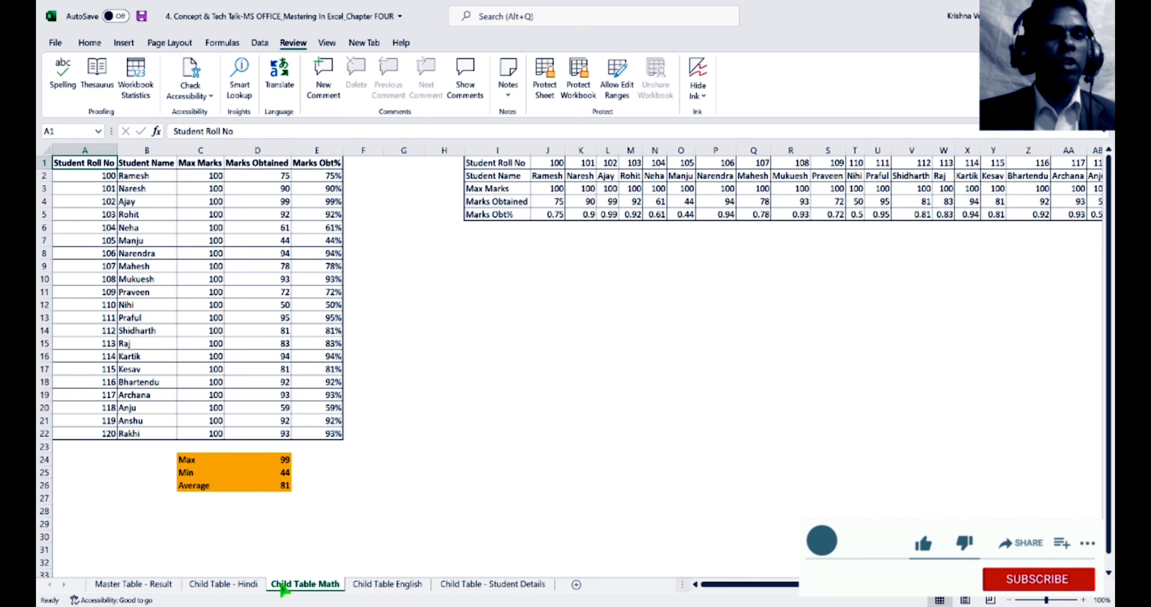
left_click(230, 586)
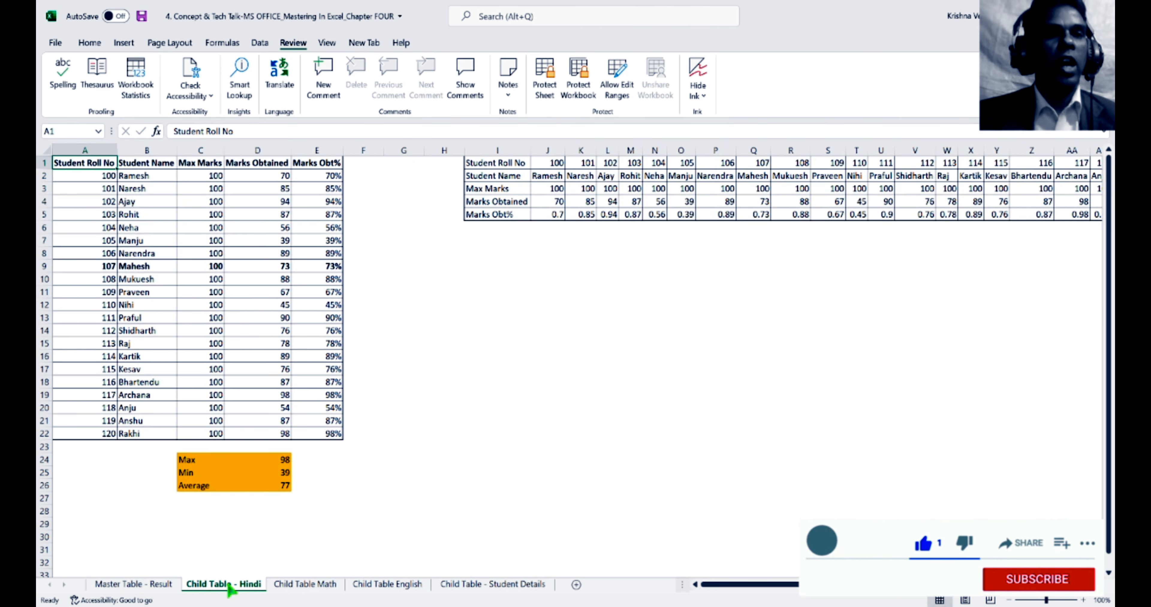
left_click(179, 589)
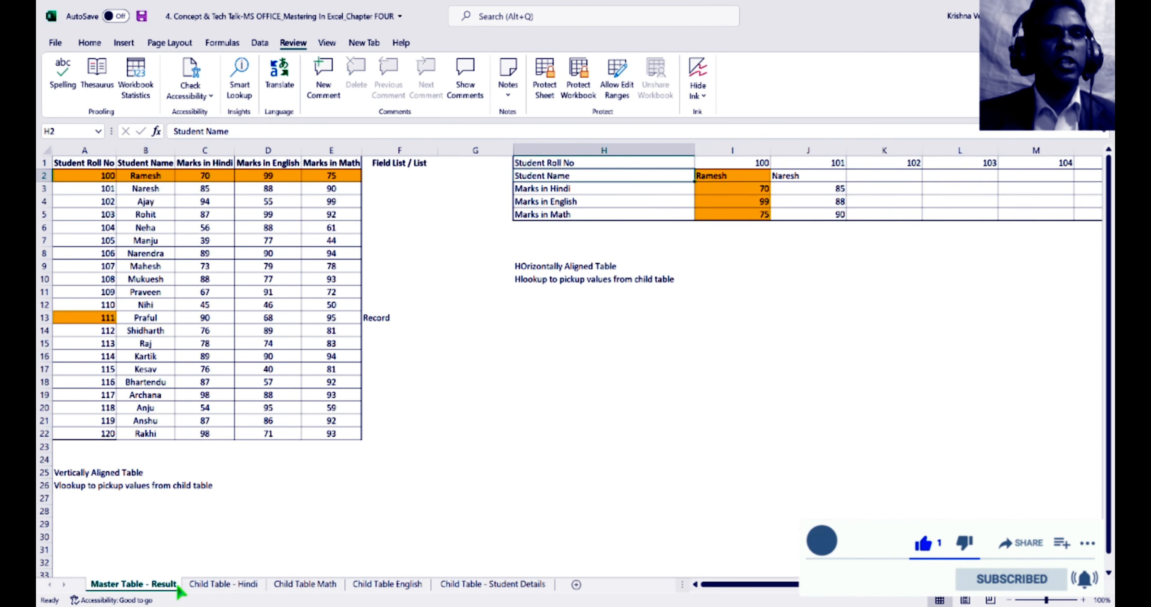
Highlight the first record of the vertically aligned result table, A2:E2, several times to point it out as a row.
key("Left")
key("Left")
key("Left")
key("Up")
key("Down")
key("shift+Right")
key("shift+Right")
key("shift+Right")
key("shift+Right")
key("Up")
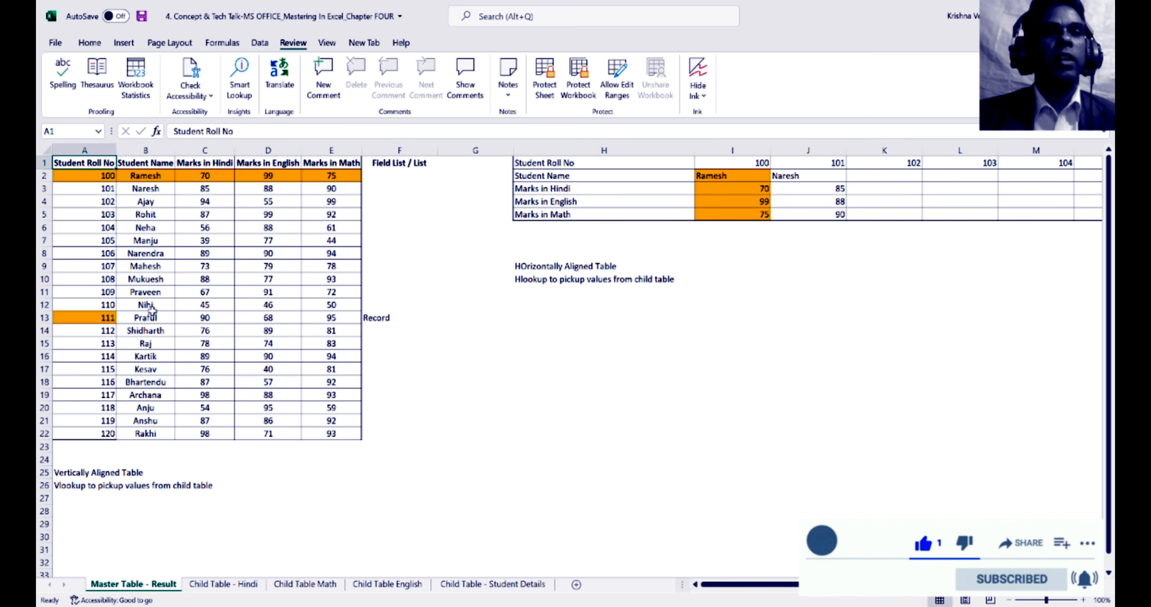
key("Down")
key("shift+Right")
key("shift+Right")
key("shift+Right")
key("shift+Right")
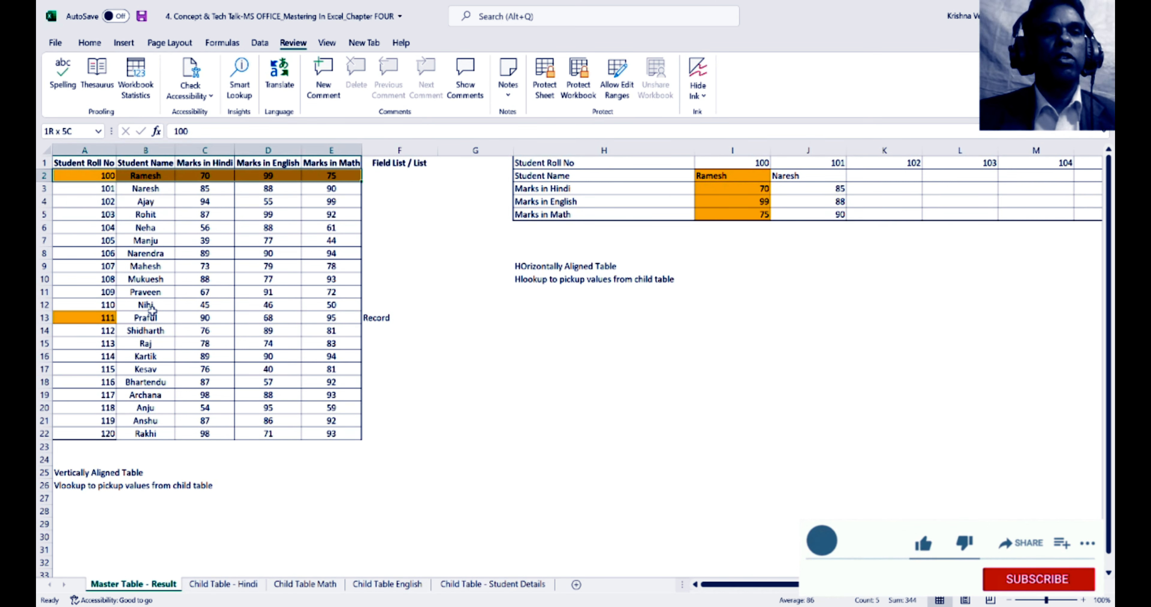
key("Up")
key("Down")
key("shift+Right")
key("shift+Right")
key("shift+Right")
key("shift+Right")
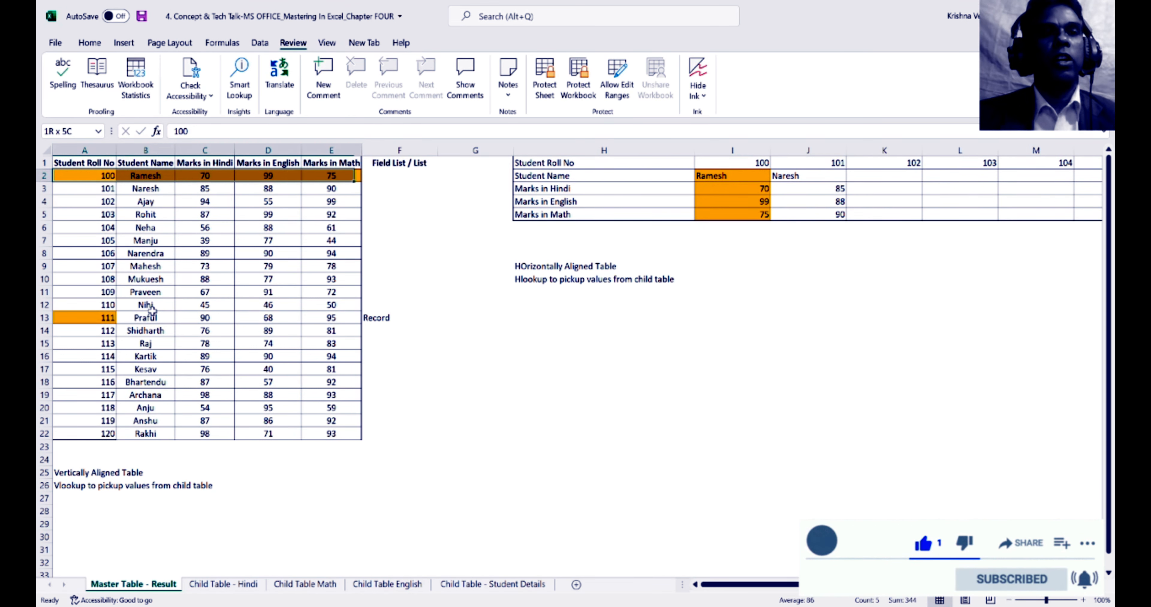
key("Up")
key("Down")
key("shift+Right")
key("shift+Right")
key("shift+Right")
key("shift+Right")
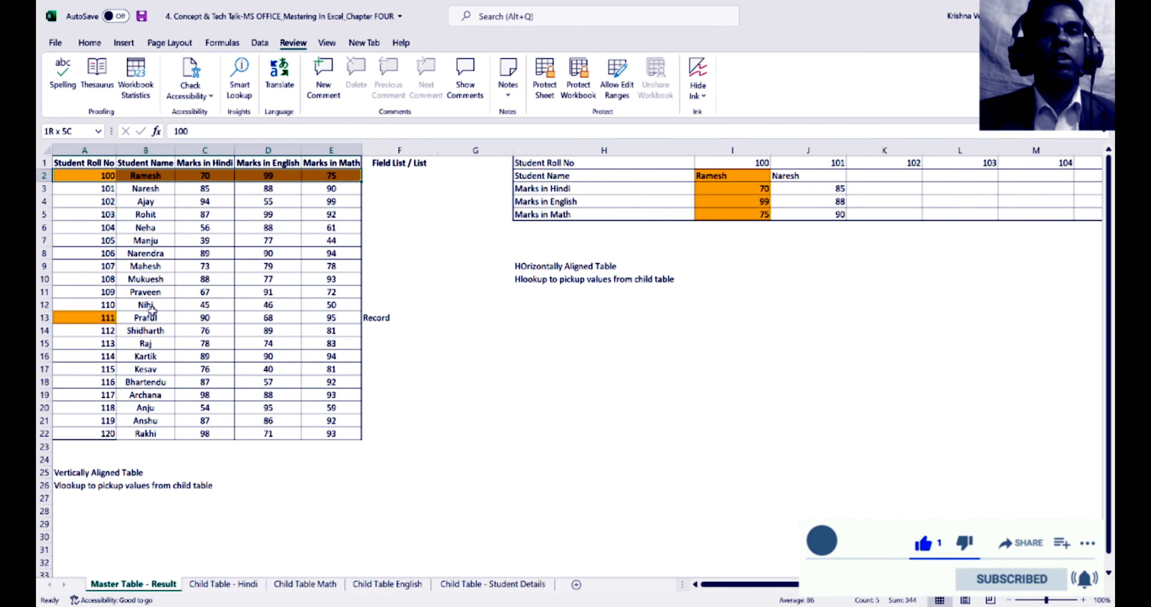
Highlight the matching record in the horizontally aligned table, from I2 down to I5.
left_click(711, 180)
key("Up")
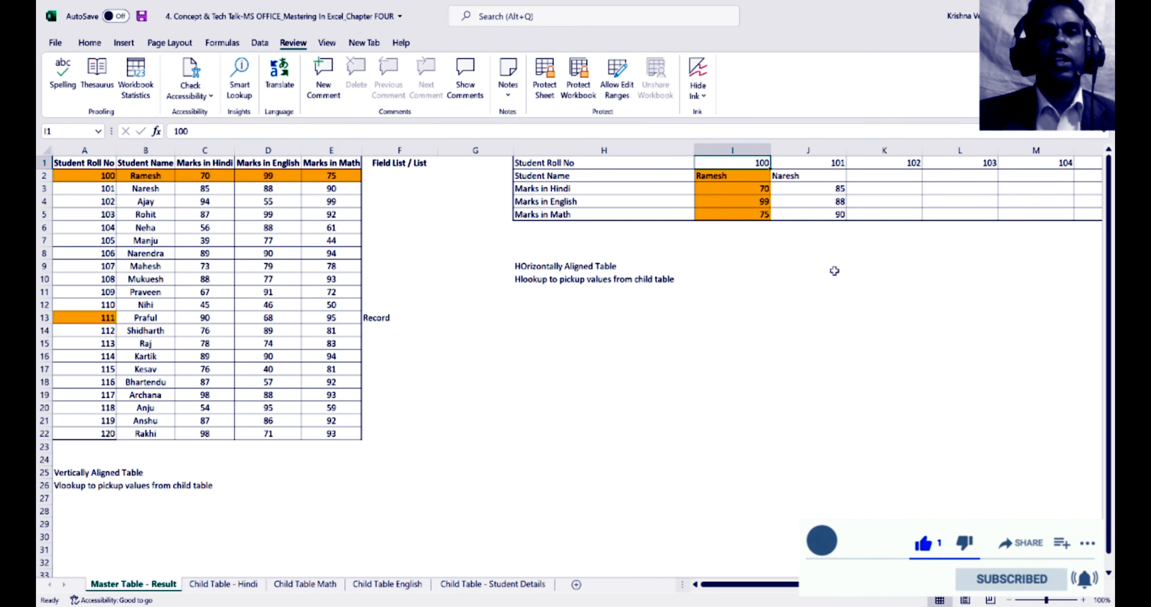
key("Down")
key("shift+Down")
key("shift+Down")
key("shift+Down")
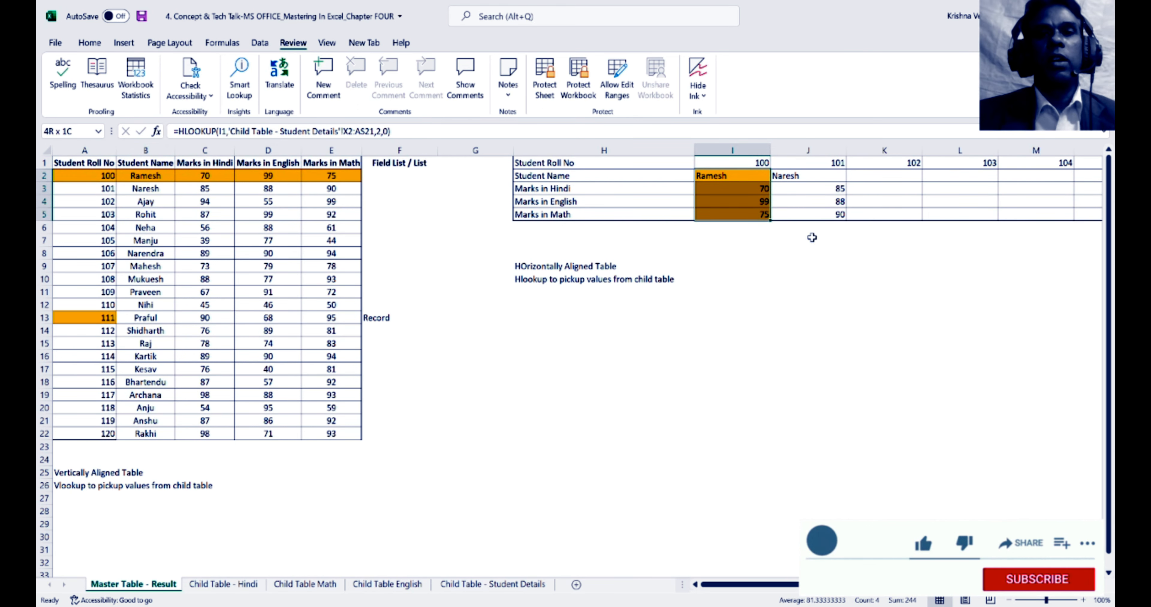
Highlight the whole of column I and then column J to show that horizontal records run down columns.
left_click(744, 162)
left_click(741, 148)
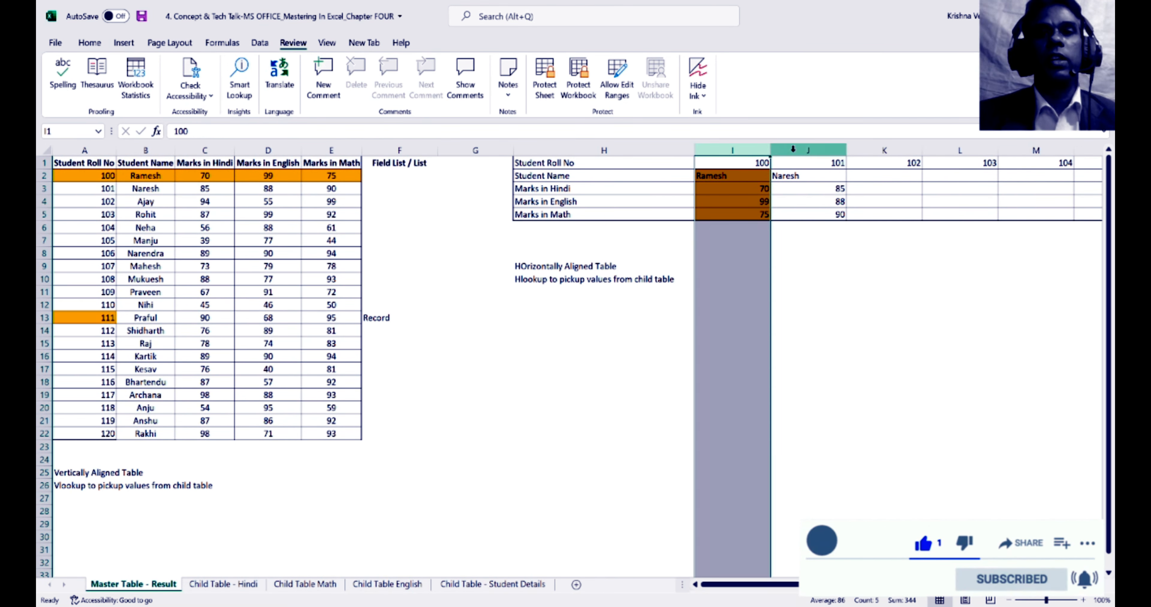
left_click(808, 150)
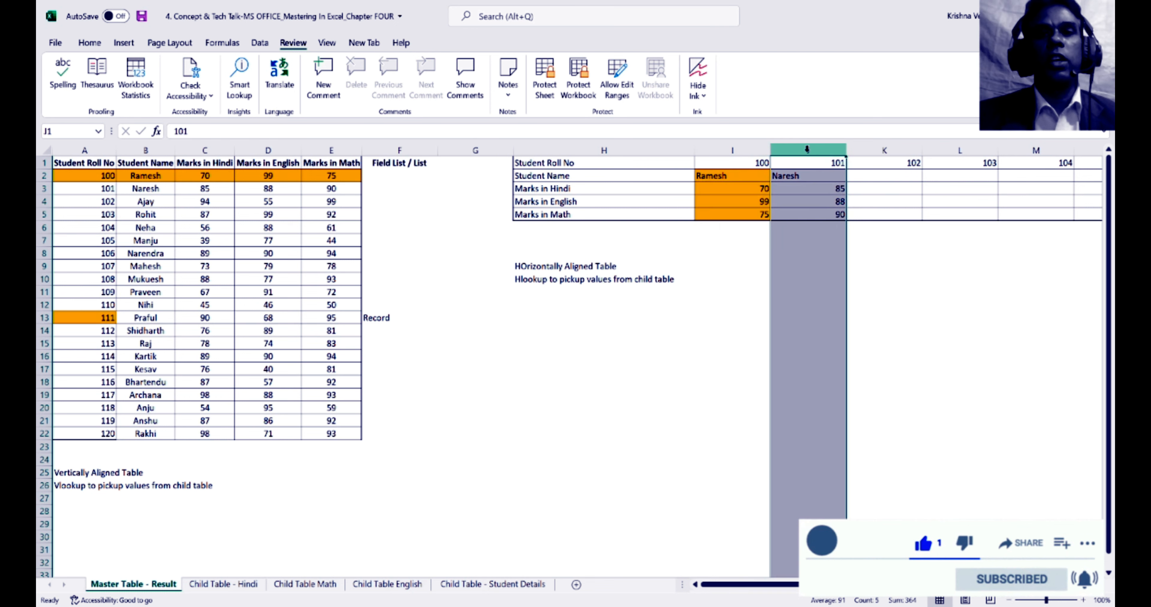
Return from the horizontal table to A1, the Student Roll No header of the vertical table.
left_click(708, 167)
key("Left")
key("Left")
key("Left")
key("Left")
key("Left")
key("Left")
key("Left")
key("Left")
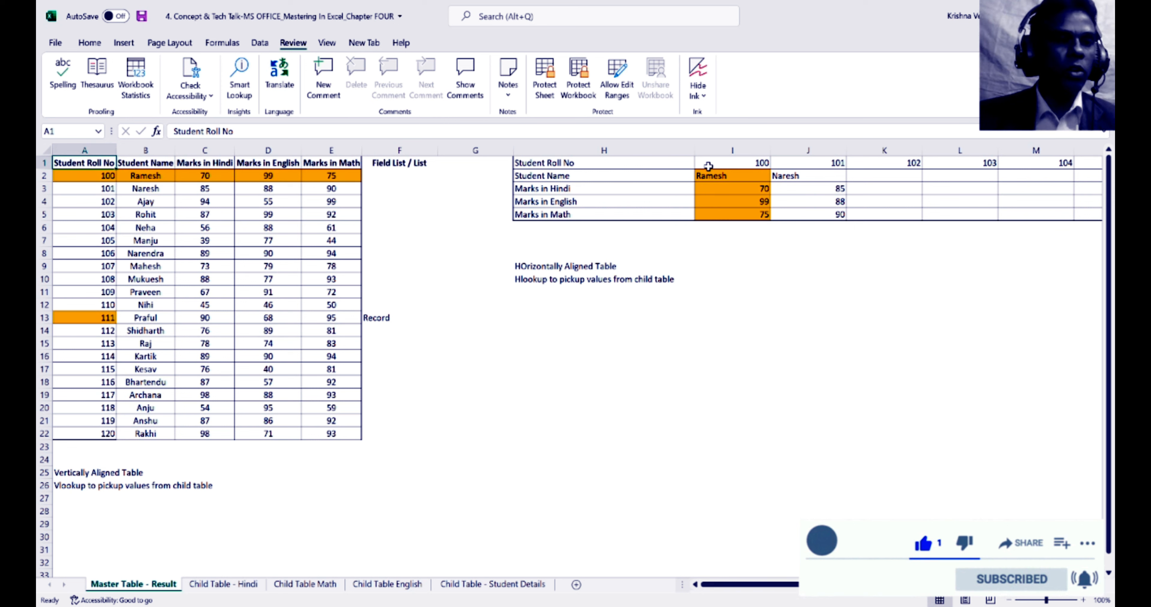
Convert the roll number in A3 to text by putting an apostrophe in front of it, '101.
left_click_drag(103, 202, 436, 430)
key("Up")
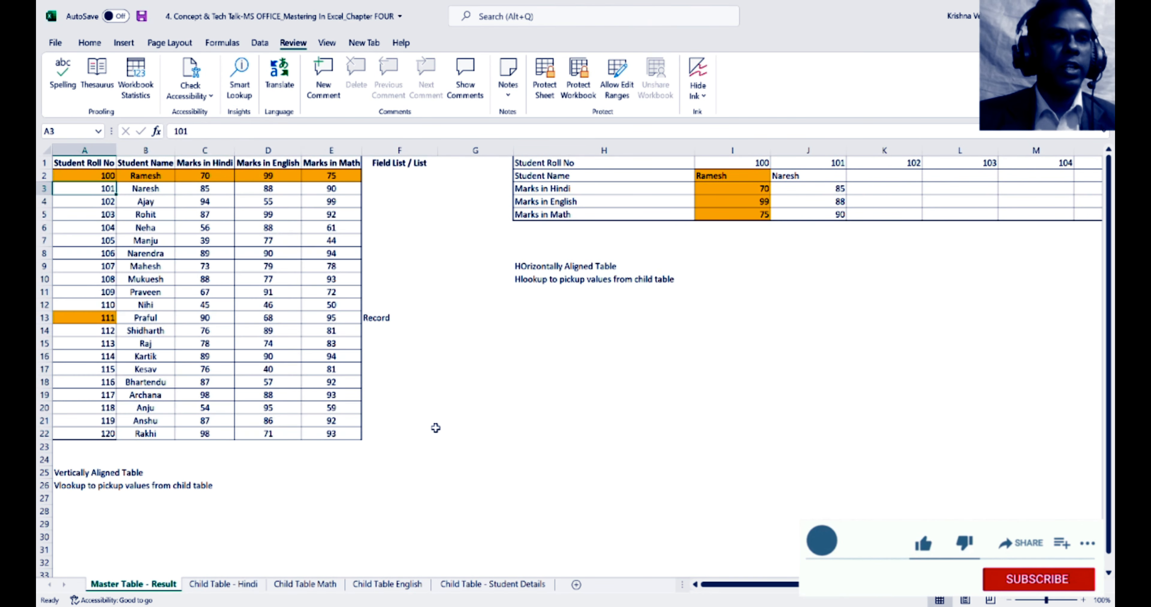
key("F2")
key("Home")
type("'")
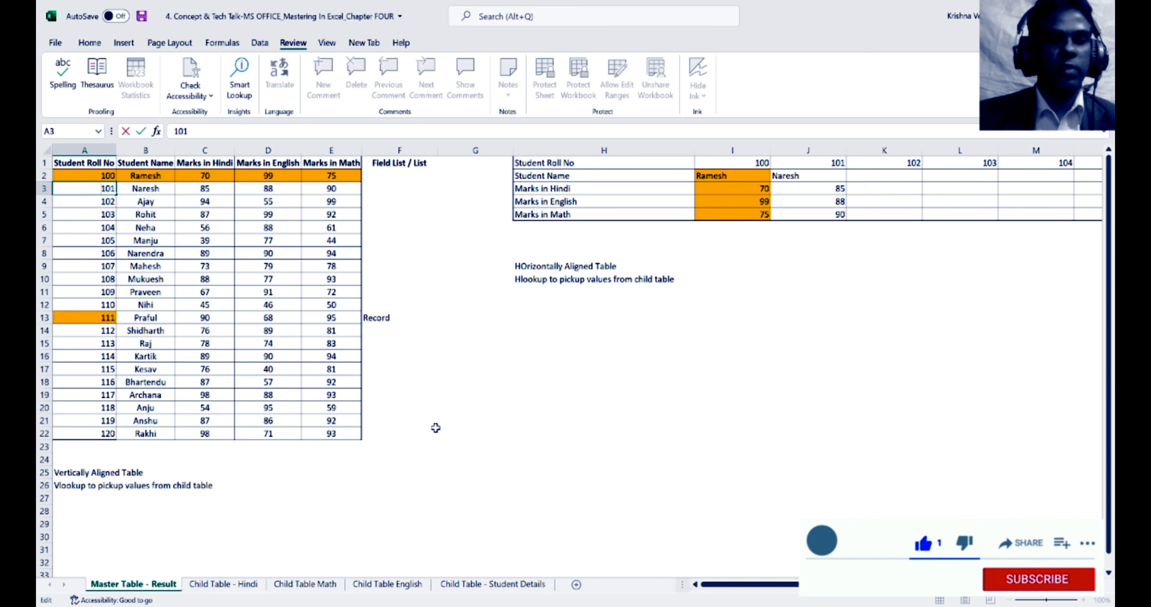
key("Return")
key("Up")
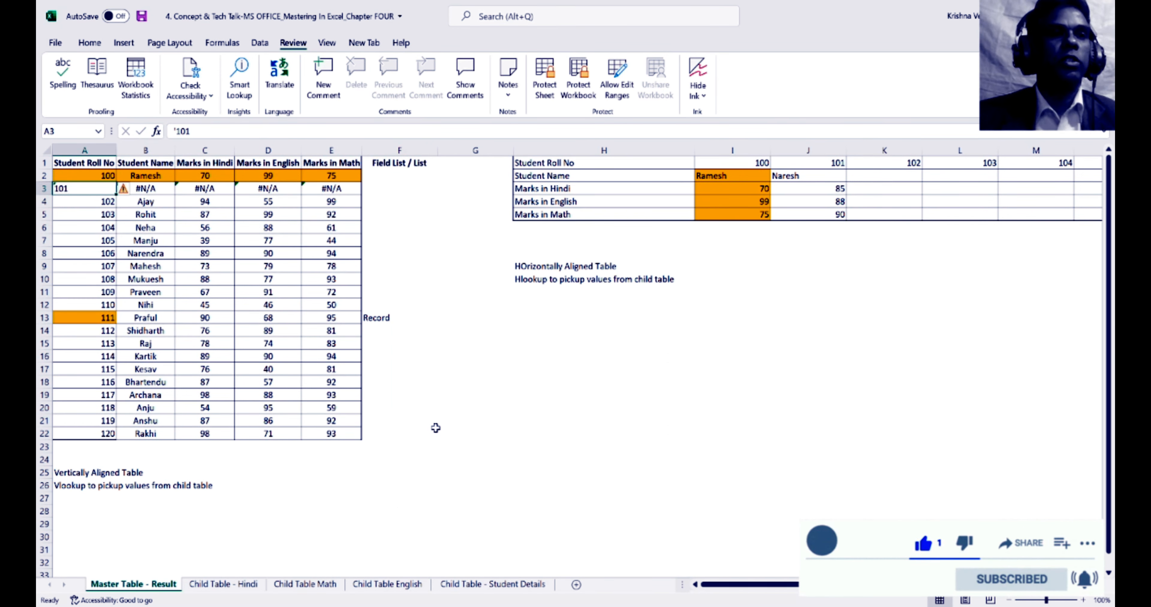
Compare the text entry in A3 with the other roll numbers by highlighting A2:A22, and inspect its content for the apostrophe.
key("Right")
key("Left")
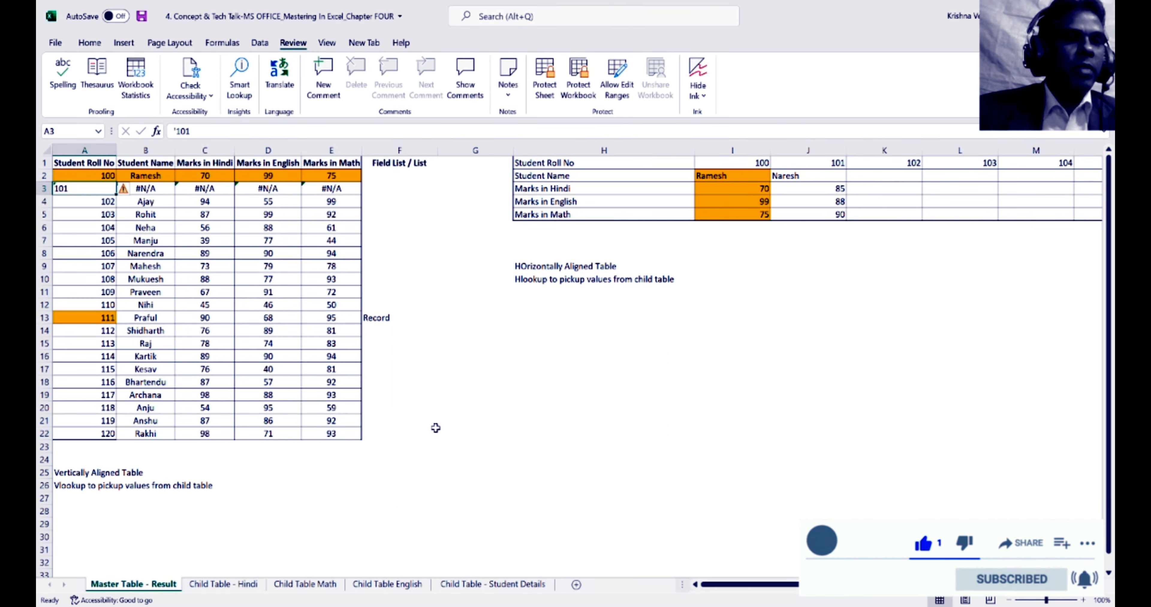
key("Up")
key("ctrl+shift+Down")
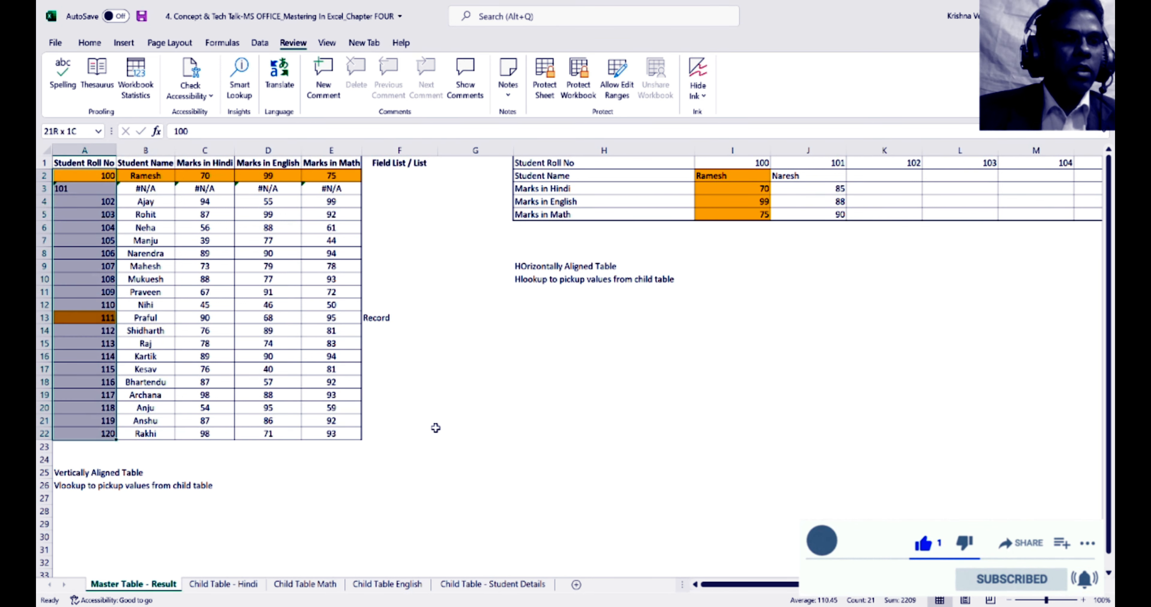
key("Down")
key("Up")
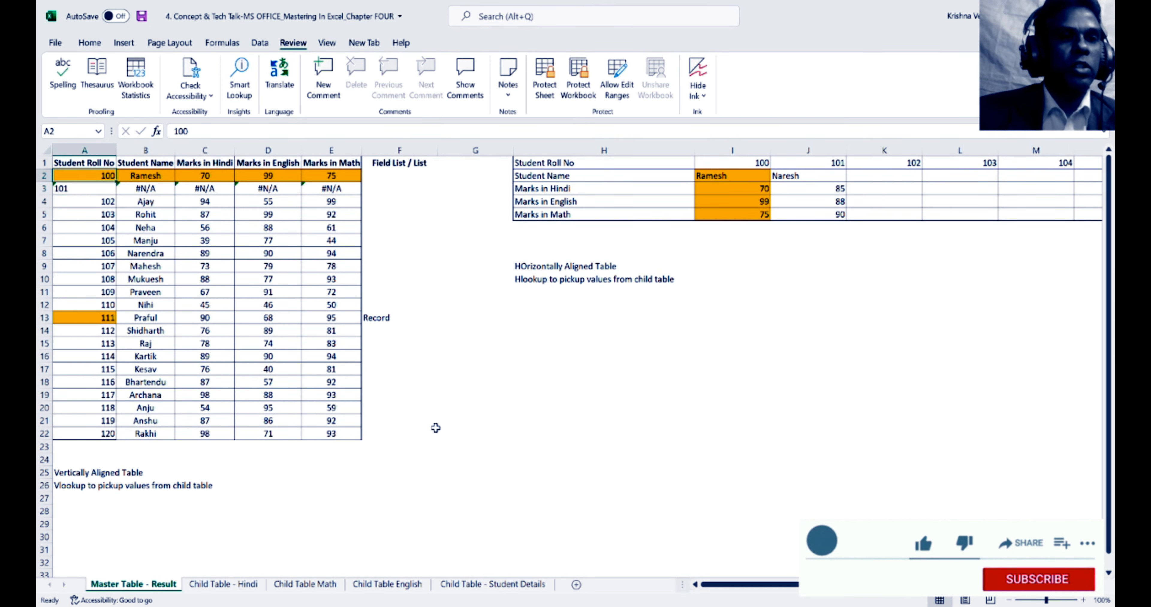
key("ctrl+shift+Down")
key("Down")
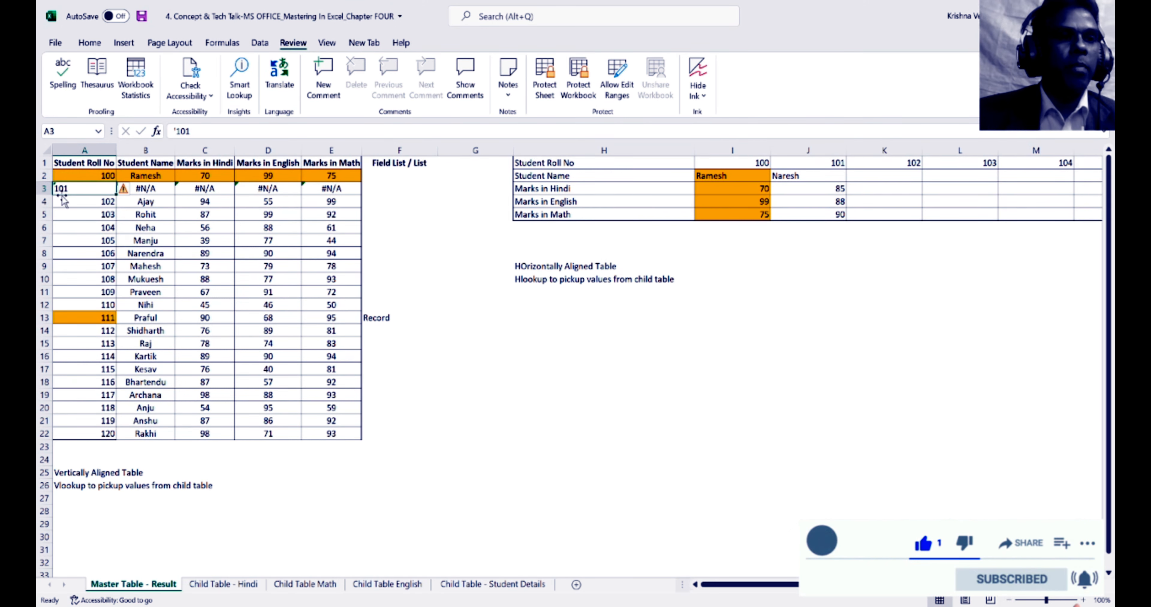
left_click(178, 132)
key("Return")
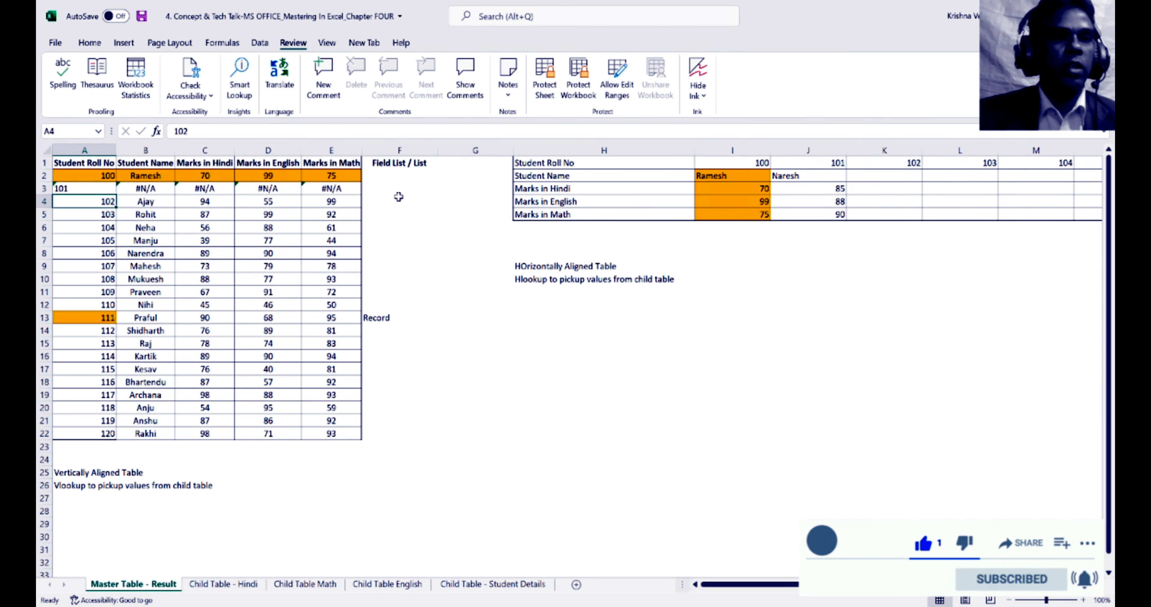
Highlight the VLOOKUP results in B3:E3 that depend on the roll number in A3, and return to A3.
key("Up")
key("Right")
key("shift+Right")
key("shift+Right")
key("shift+Right")
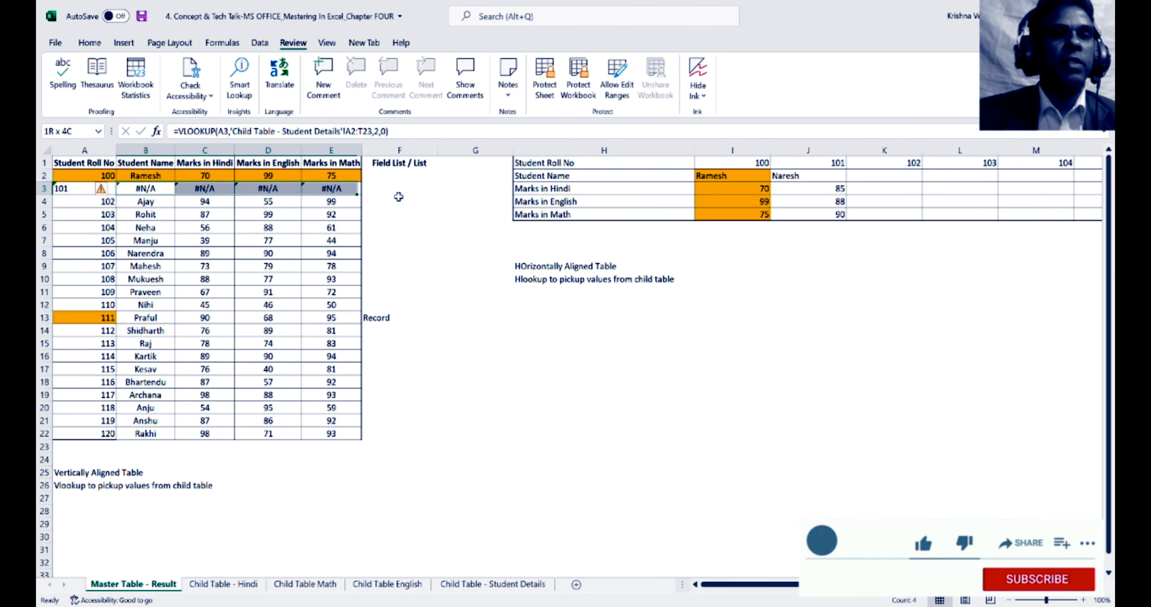
key("Left")
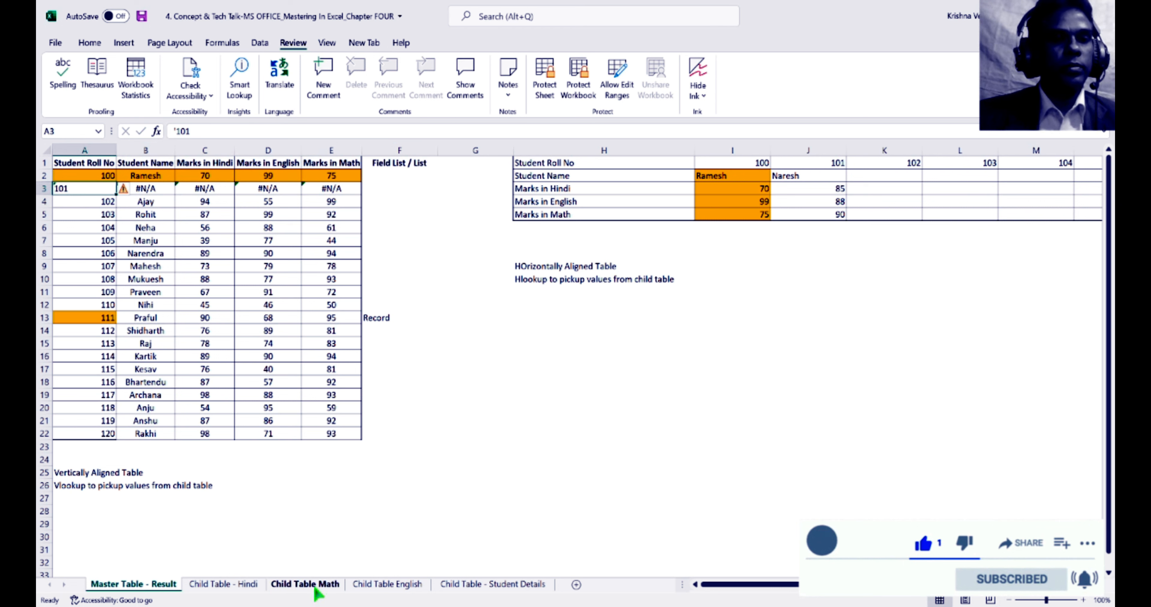
Move the Child Table - Student Details sheet directly after Master Table - Result, and return to the master sheet.
left_click(459, 586)
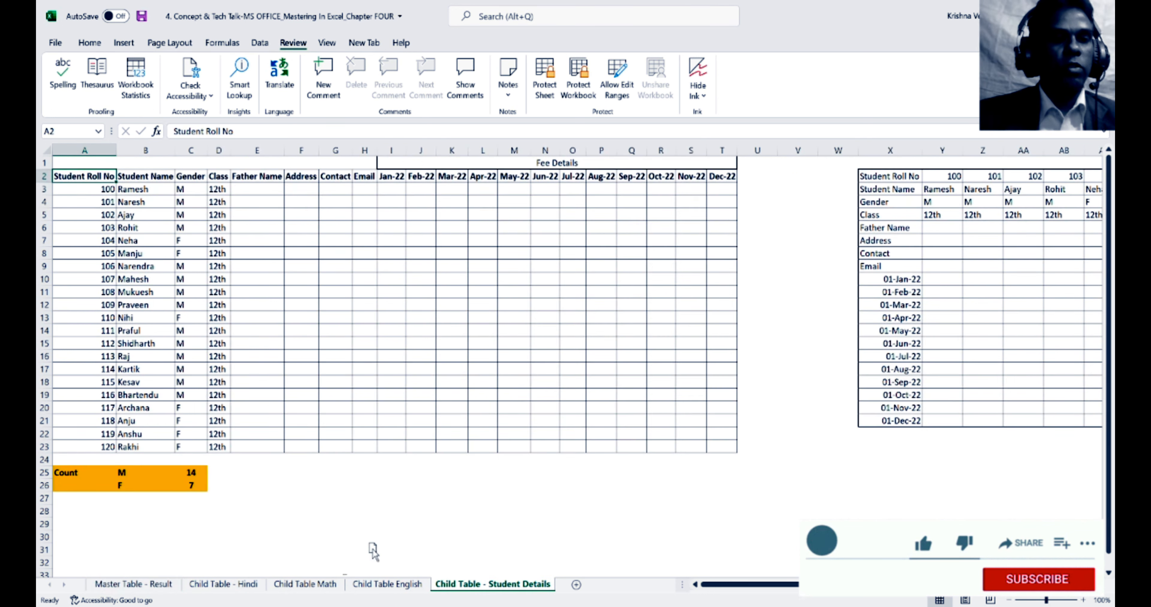
left_click_drag(230, 572, 227, 571)
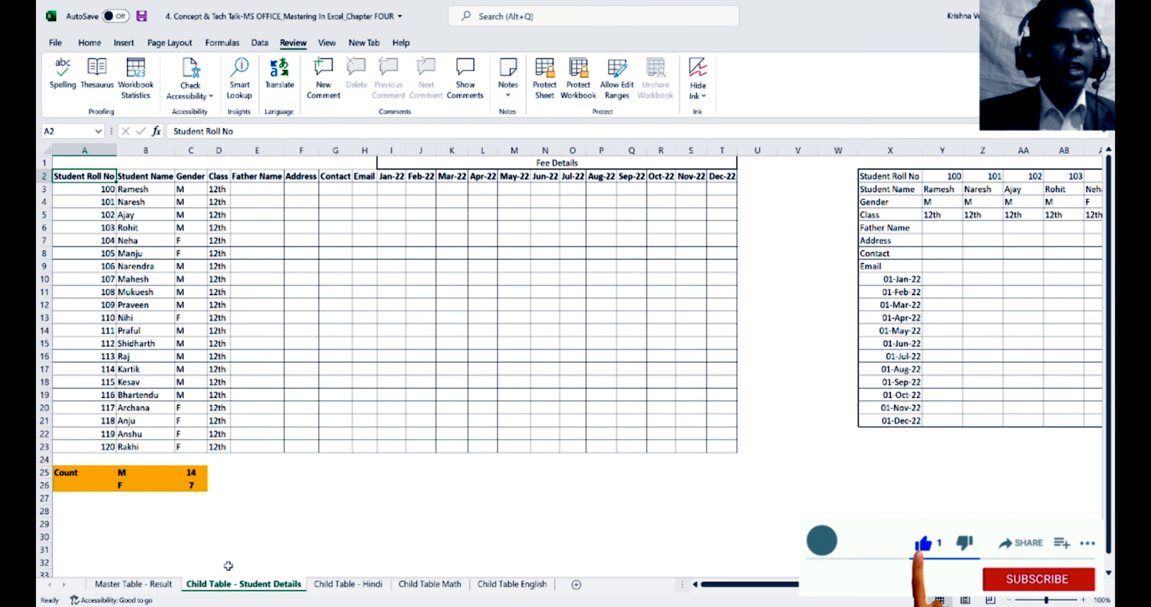
left_click(110, 251)
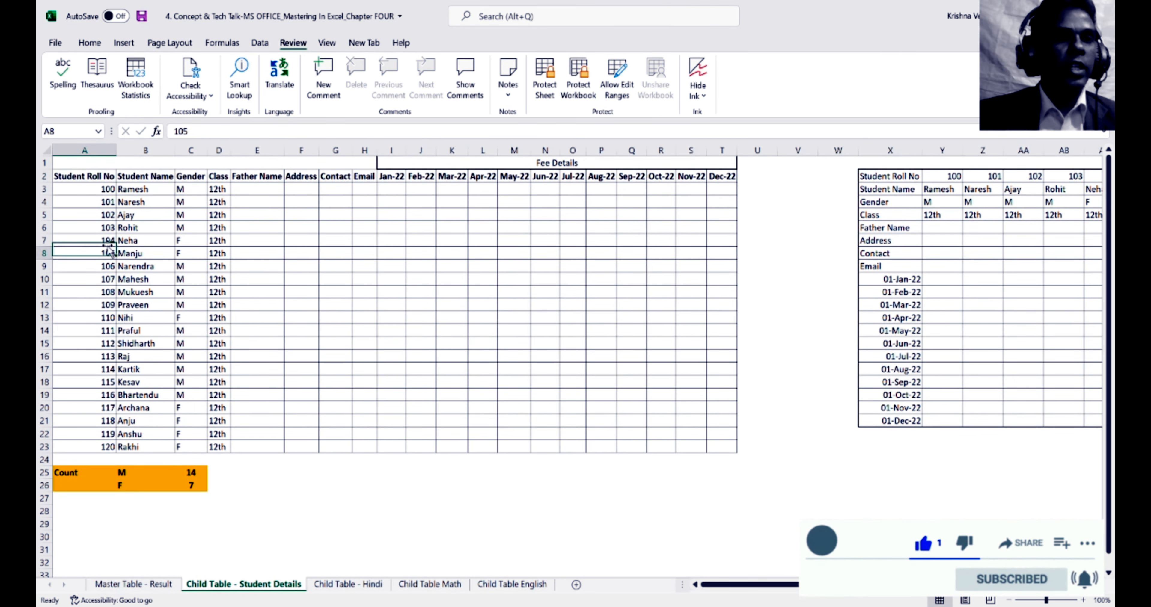
left_click(115, 584)
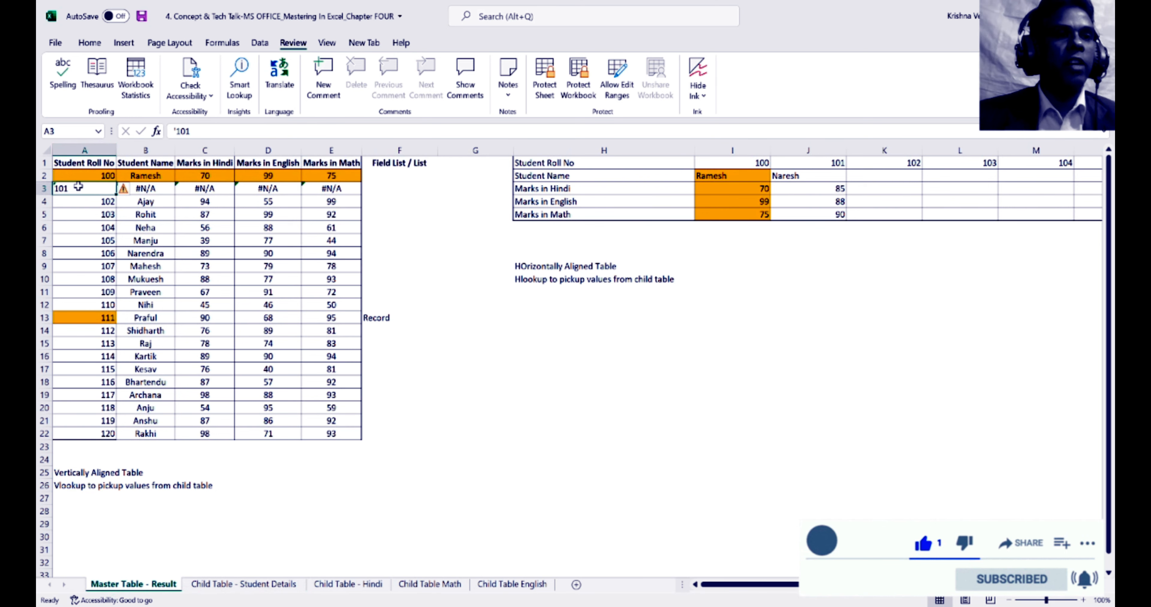
Examine roll number 101 in A4 of the Child Table - Student Details sheet to compare its number format.
left_click(228, 585)
left_click(103, 193)
key("Down")
key("Right")
key("Right")
key("Left")
key("Left")
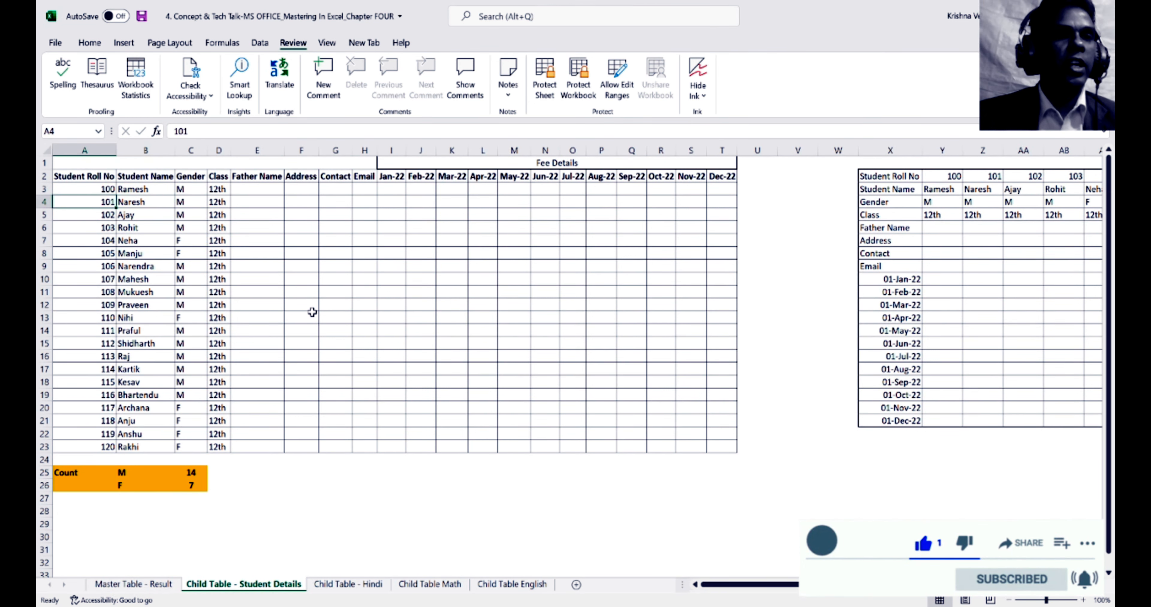
Undo the text conversion of A3 on Master Table - Result, and check the lookup cells across row 3.
left_click(134, 586)
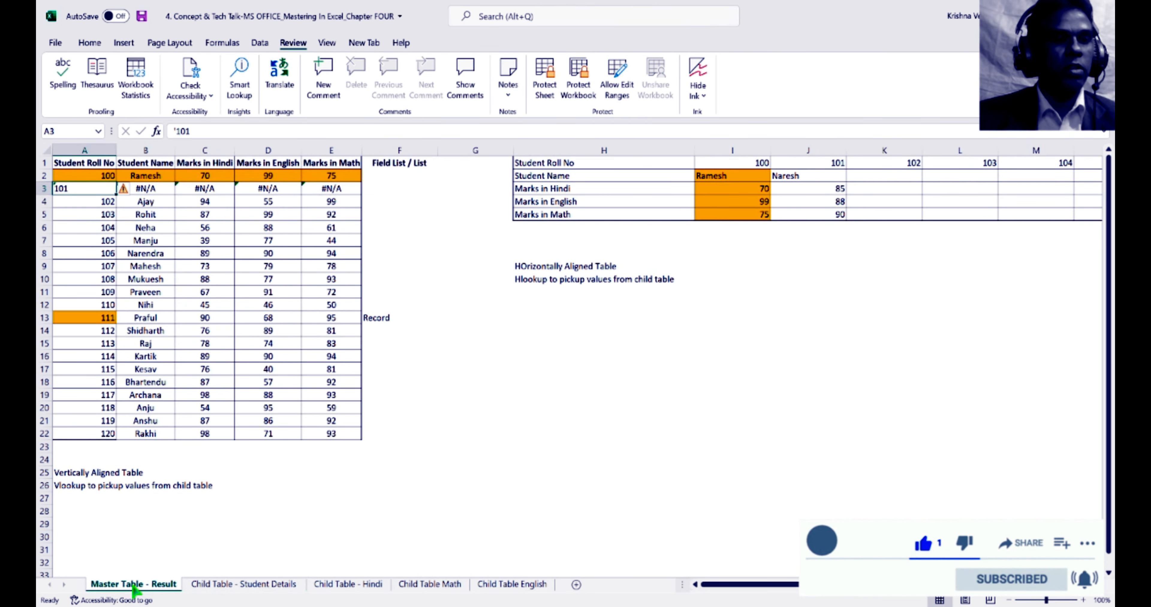
key("ctrl+z")
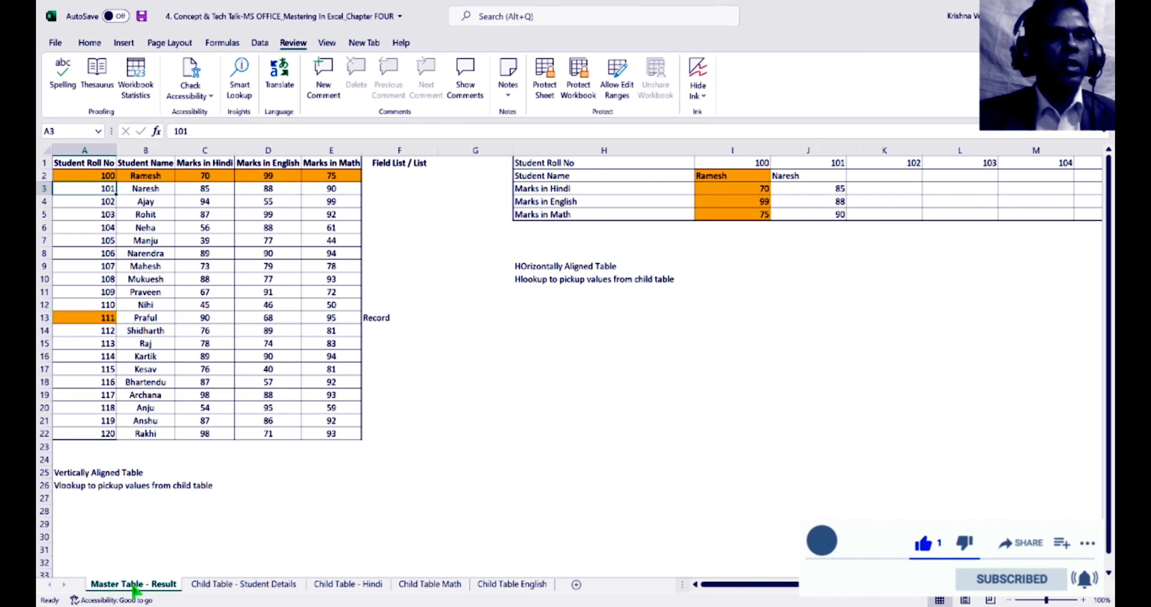
key("Right")
key("Right")
key("Right")
key("Right")
key("Left")
key("Left")
key("Left")
key("Left")
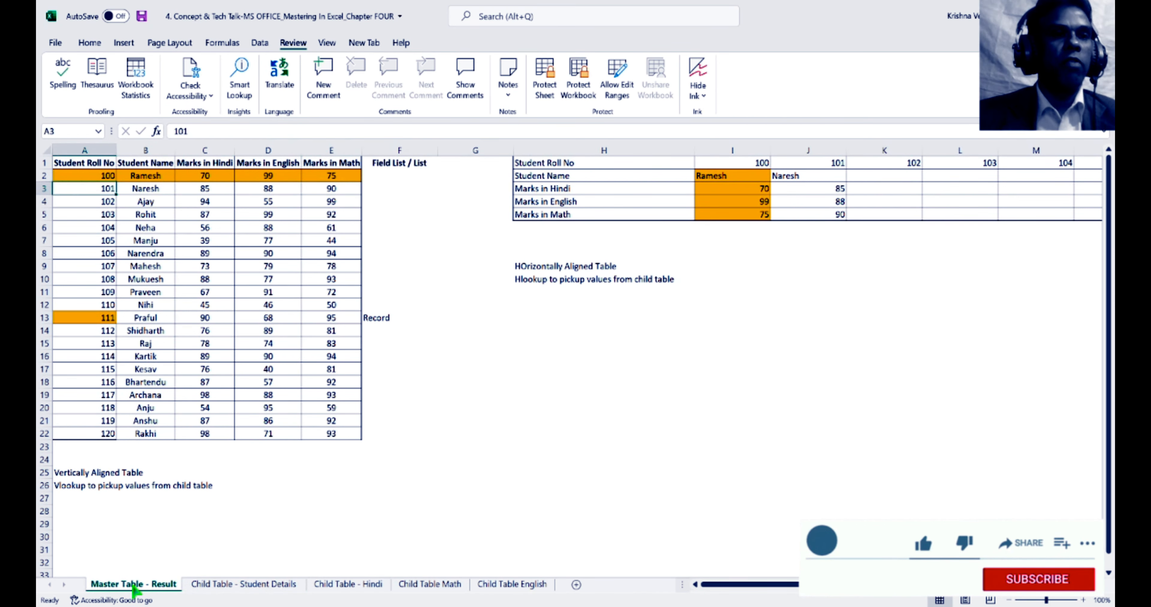
Store the roll number in A3 as text again by entering '101, and compare it with A2.
key("F2")
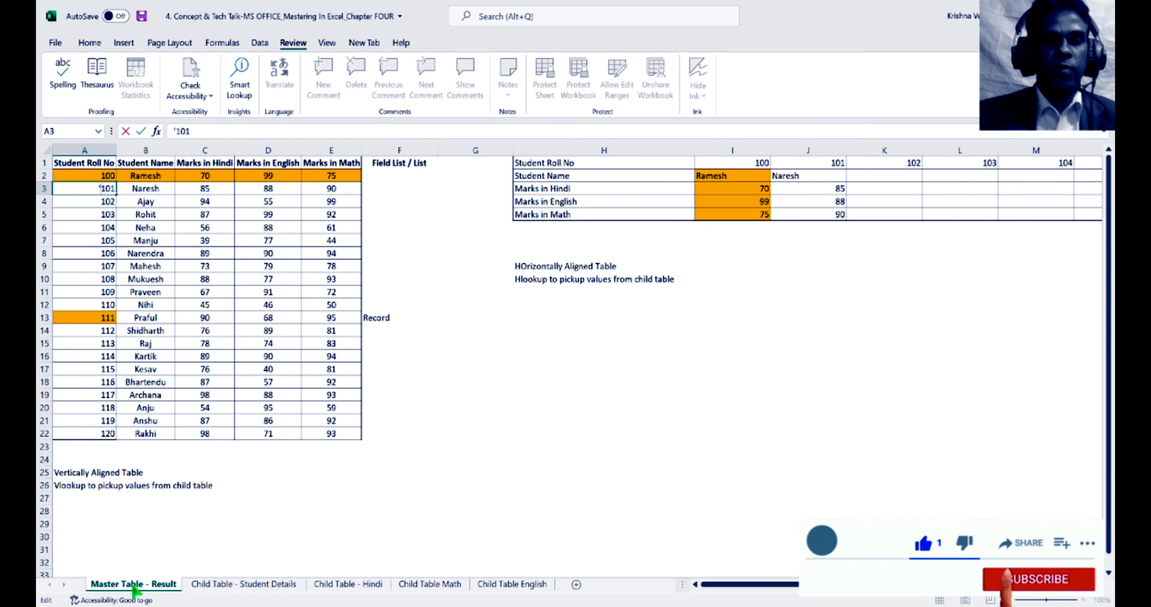
key("Return")
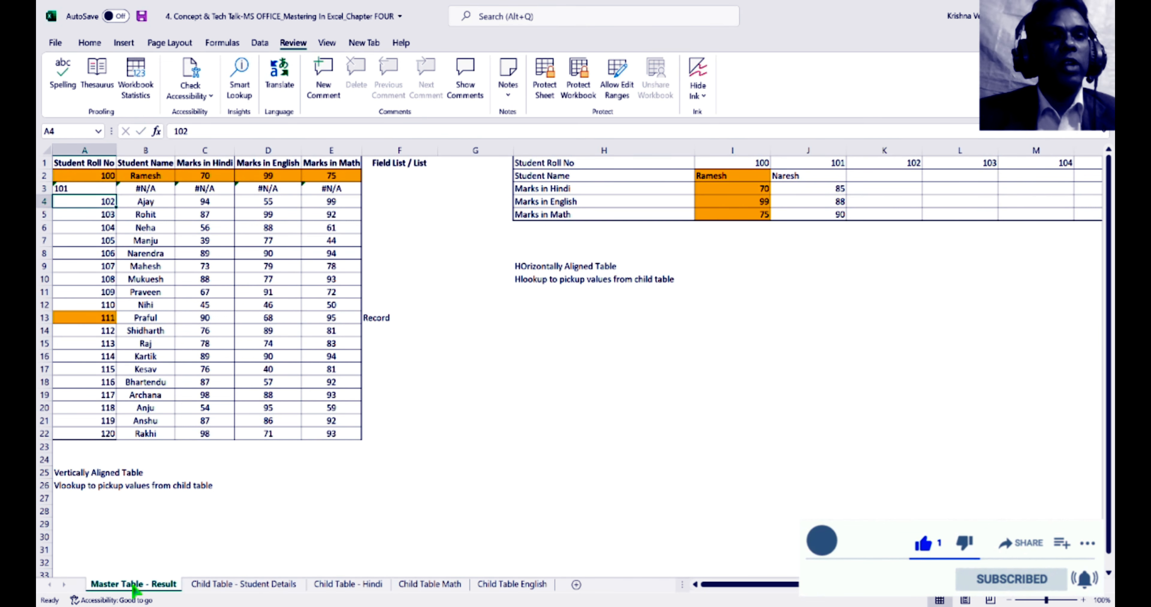
key("Up")
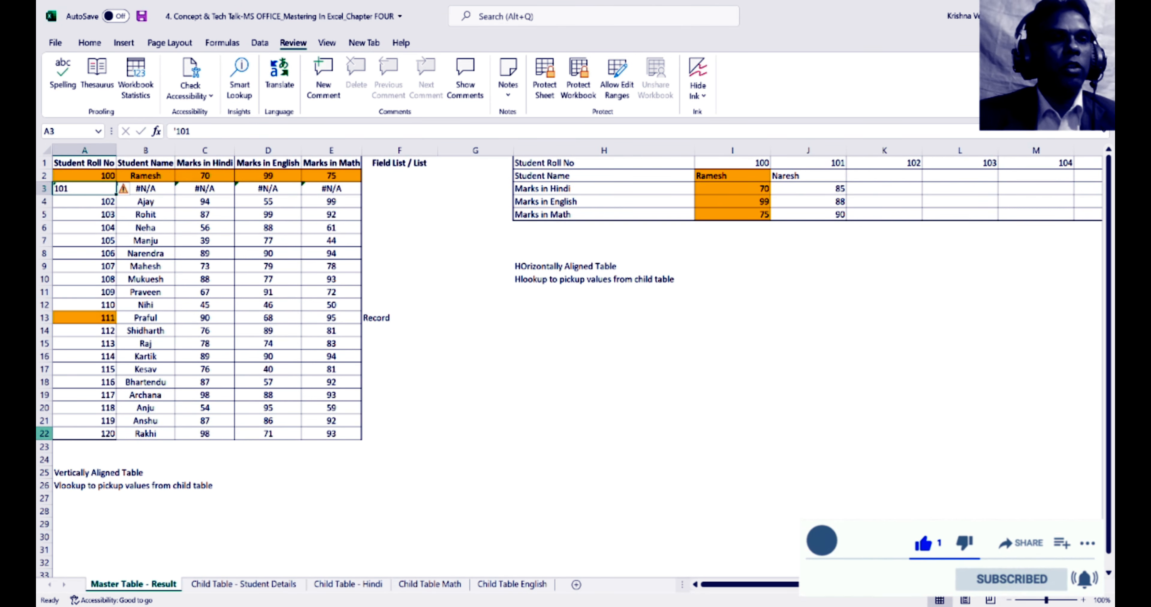
key("Up")
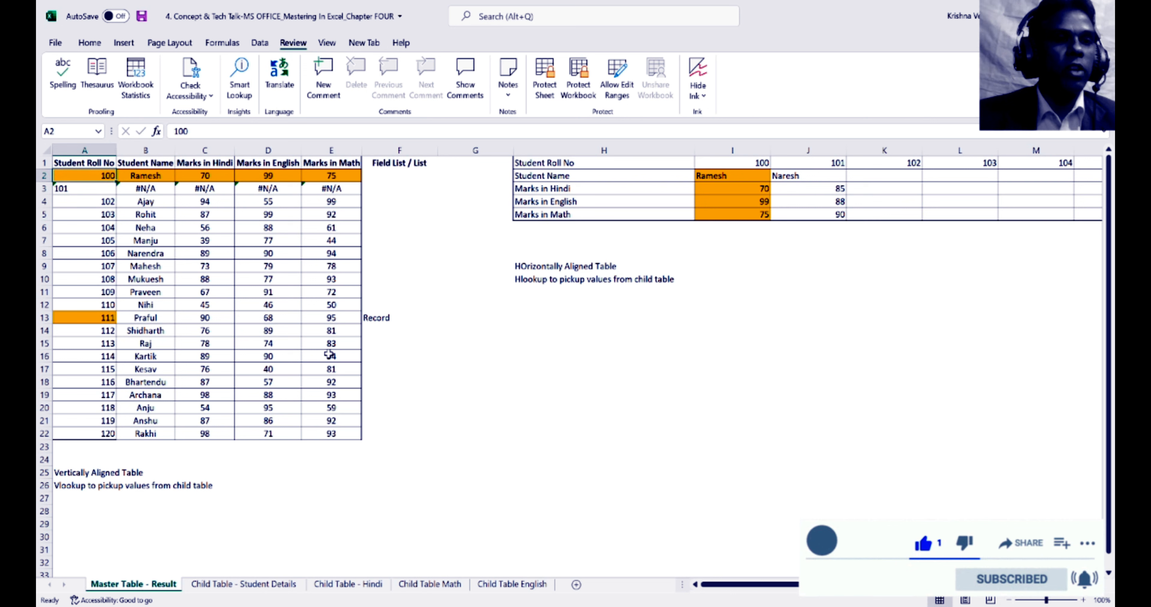
Review the lookup cells across row 3 from B3 to E3, and return to the roll number in A3.
key("Down")
key("Right")
key("Right")
key("Right")
key("Right")
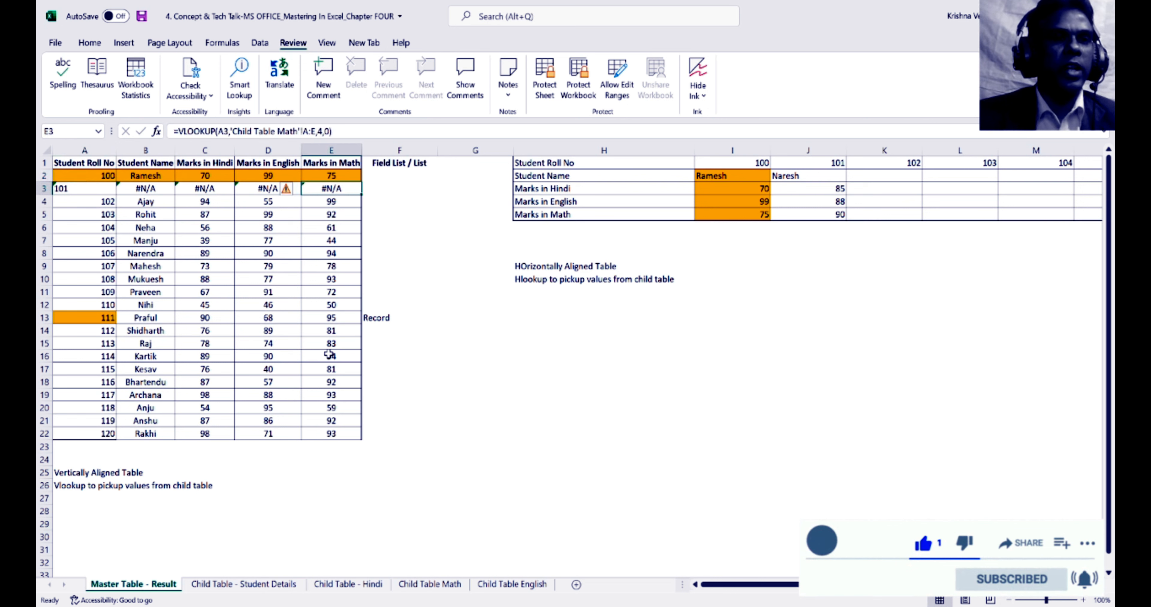
key("Left")
key("Left")
key("Left")
key("Left")
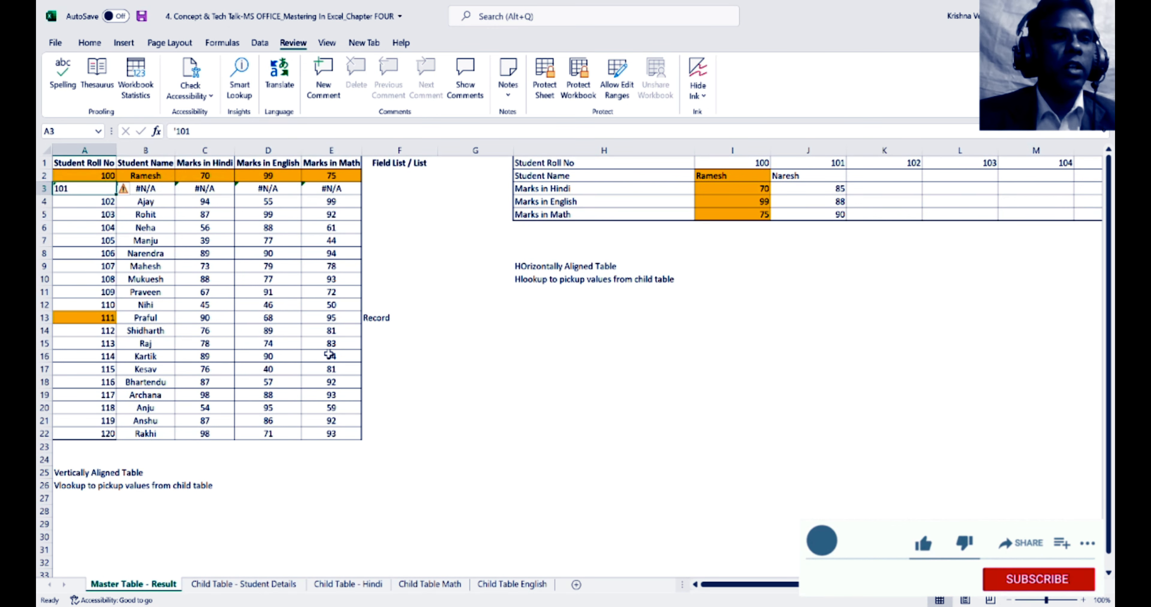
Highlight the master table's whole lookup range B2:E22 to review the fetched names and marks.
key("Right")
key("Up")
key("shift+Down")
key("shift+Down")
key("shift+Down")
key("shift+Down")
key("shift+Down")
key("shift+Down")
key("shift+Down")
key("shift+Down")
key("shift+Down")
key("shift+Down")
key("shift+Down")
key("shift+Down")
key("shift+Down")
key("shift+Down")
key("shift+Down")
key("shift+Down")
key("shift+Down")
key("shift+Down")
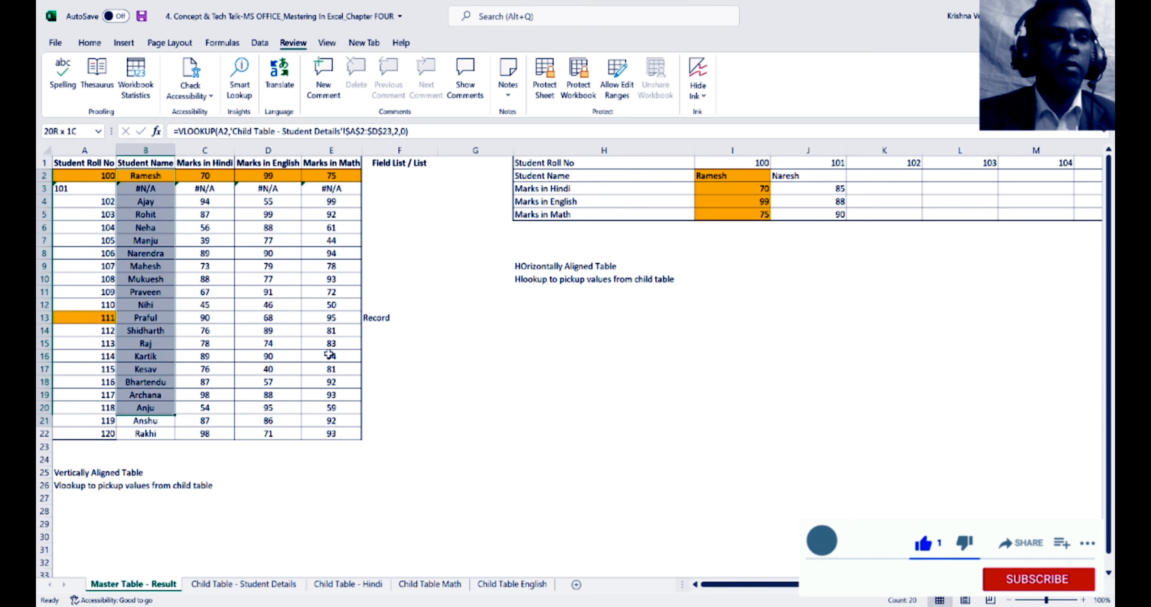
key("shift+Down")
key("shift+Down")
key("shift+Right")
key("shift+Right")
key("shift+Right")
key("Down")
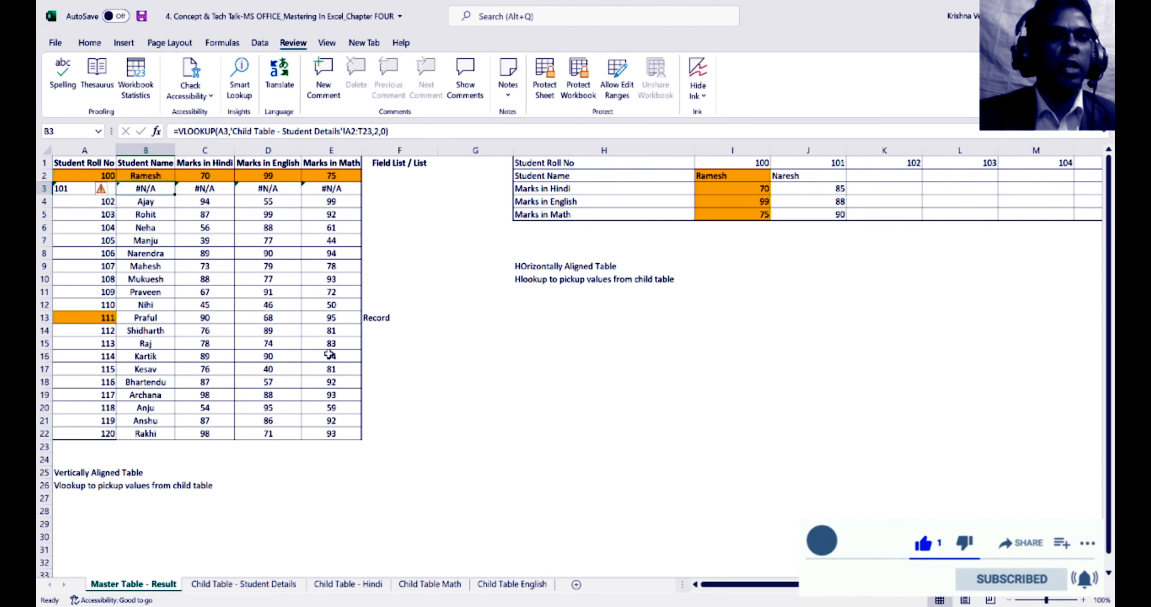
Highlight the row 3 lookup results in B3:E3, and go back to their lookup key in A3.
key("Left")
key("Right")
key("shift+Right")
key("shift+Right")
key("shift+Right")
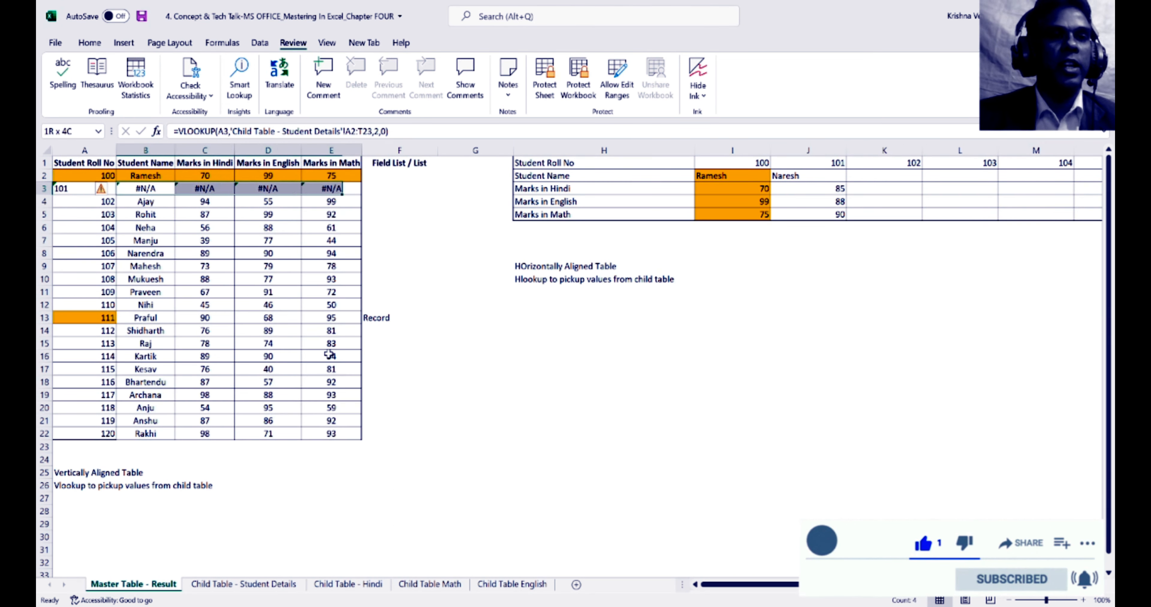
key("Left")
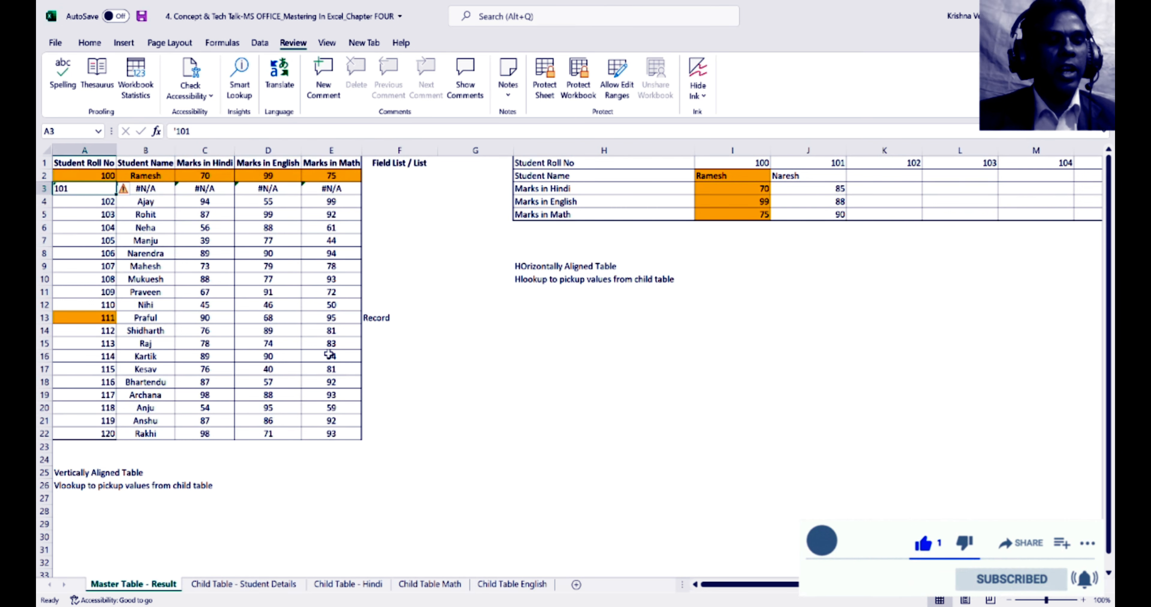
On the Child Table - Student Details sheet, make the roll number 101 record in A4:D4 bold.
key("ctrl+c")
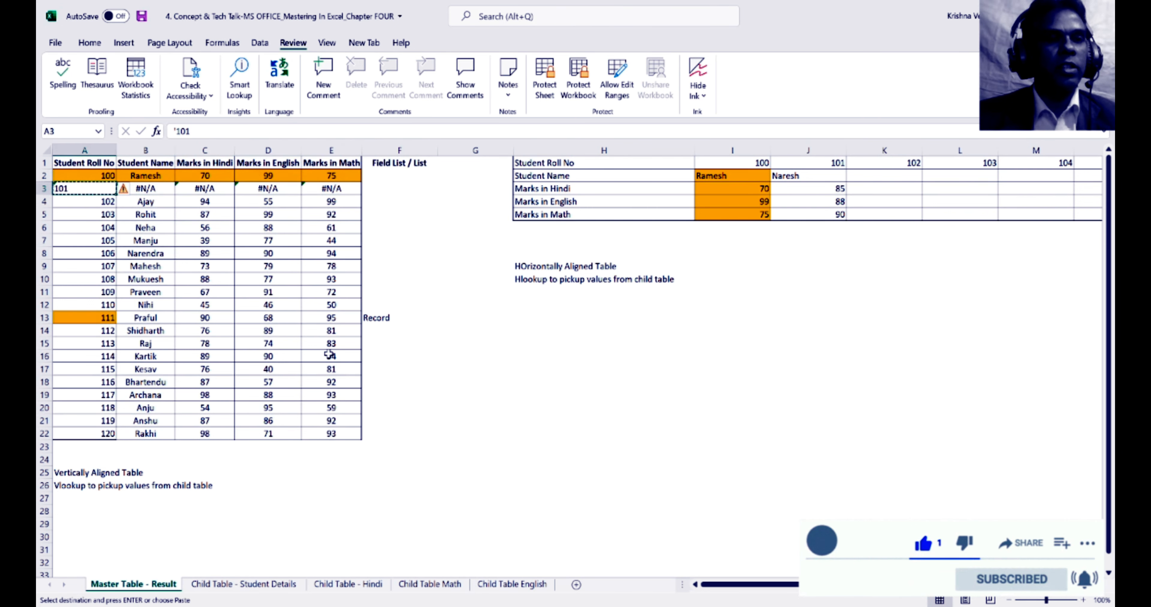
left_click(257, 585)
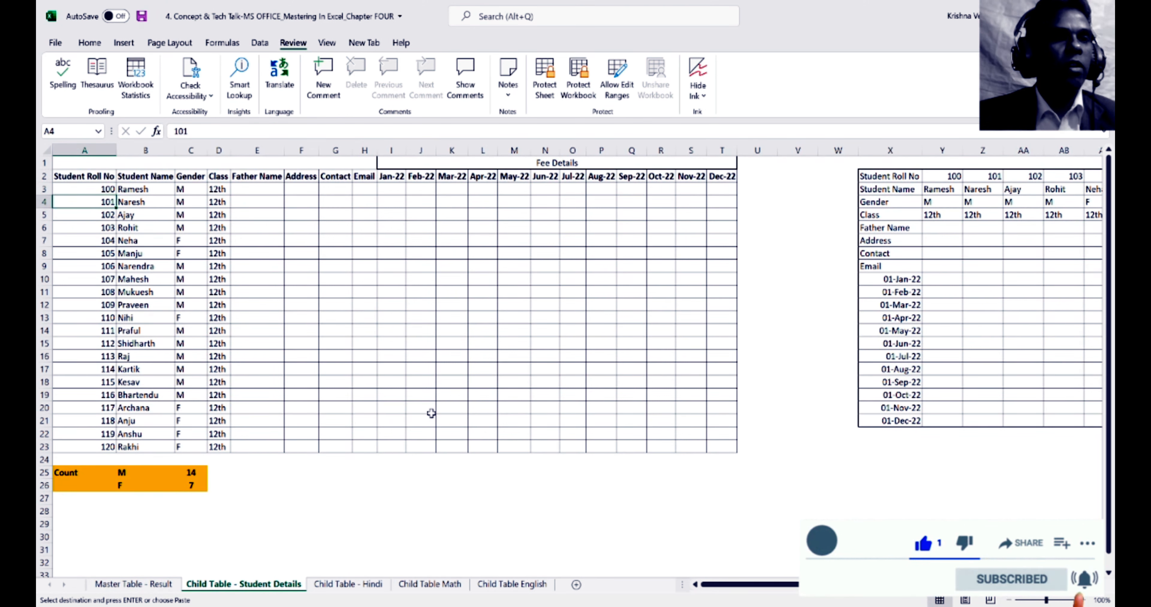
key("Down")
key("Right")
key("Right")
key("Right")
key("Left")
key("Left")
key("Left")
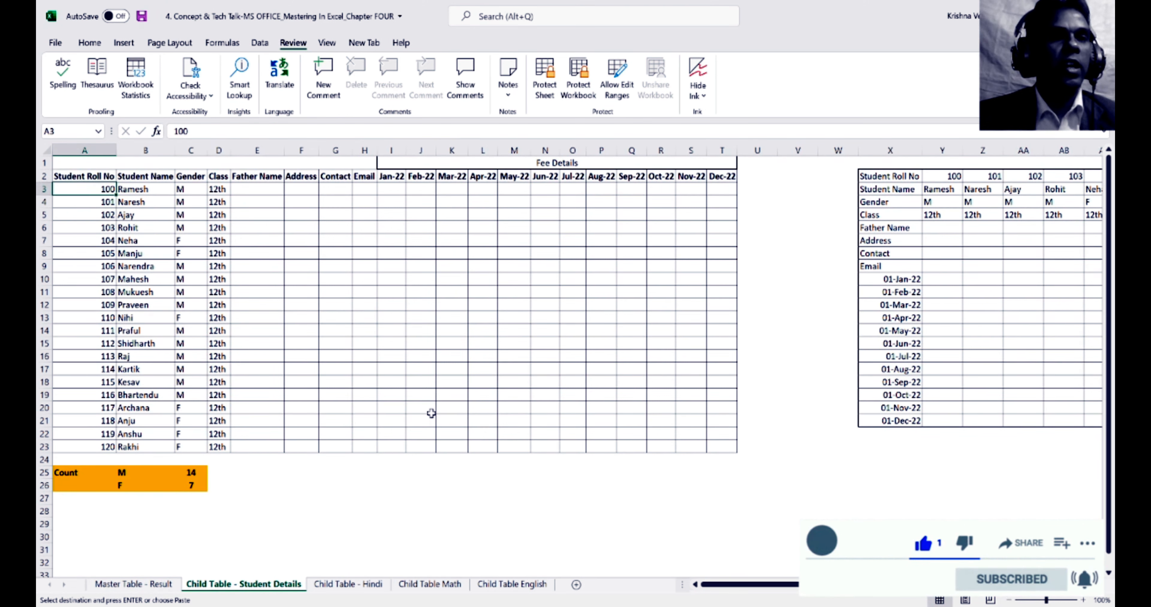
key("shift+Right")
key("shift+Right")
key("shift+Right")
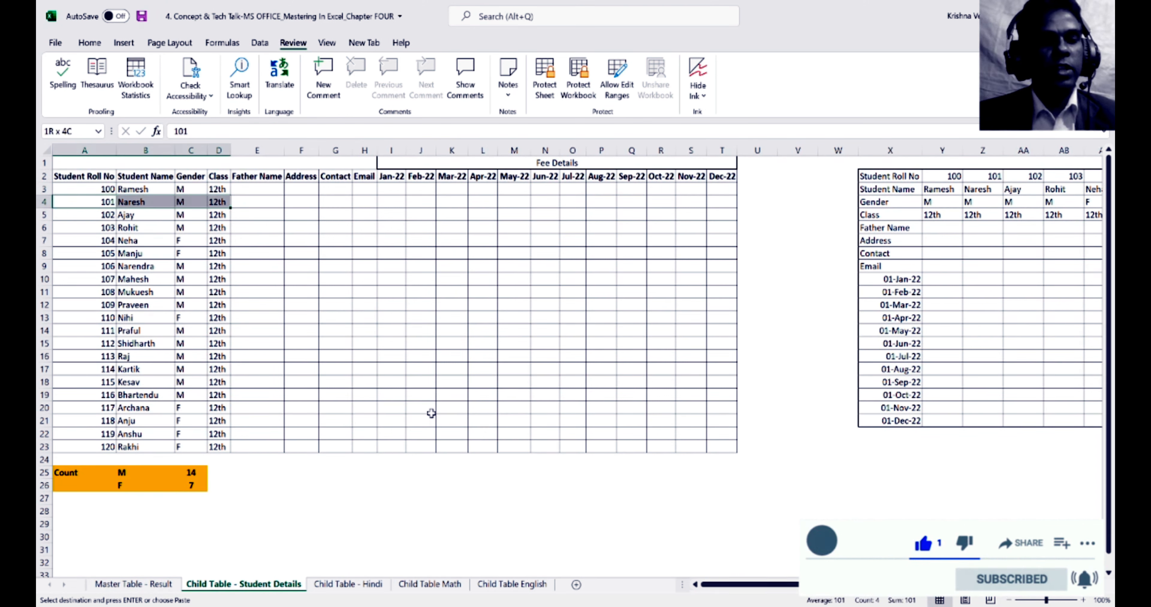
key("ctrl+b")
key("Left")
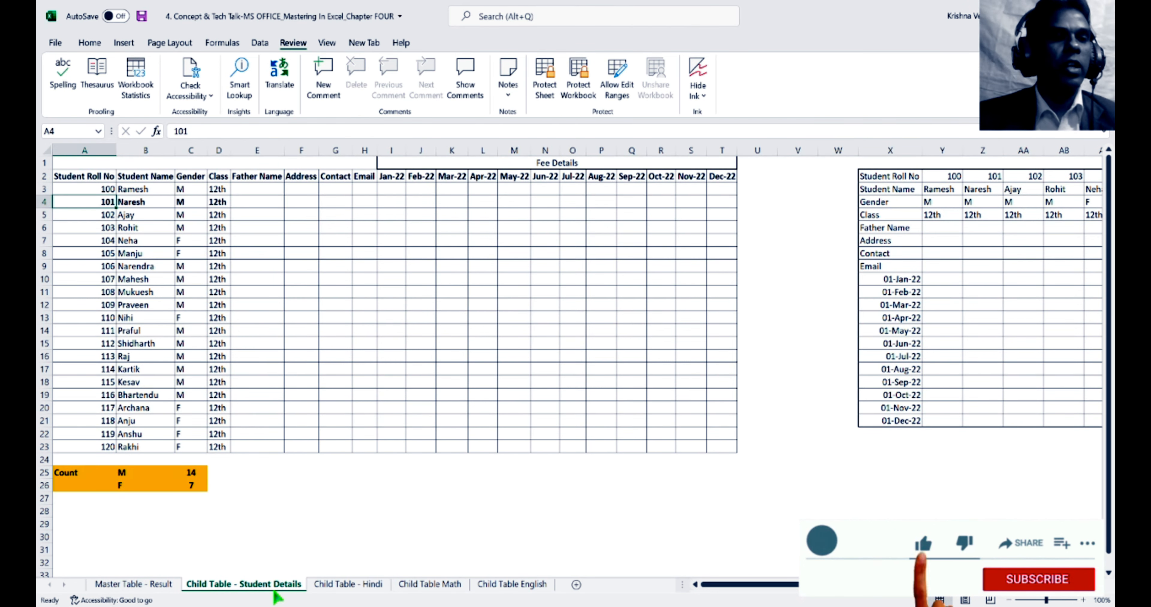
Compare A3 on Master Table - Result with roll number 101 in A4 of Child Table - Student Details.
left_click(152, 585)
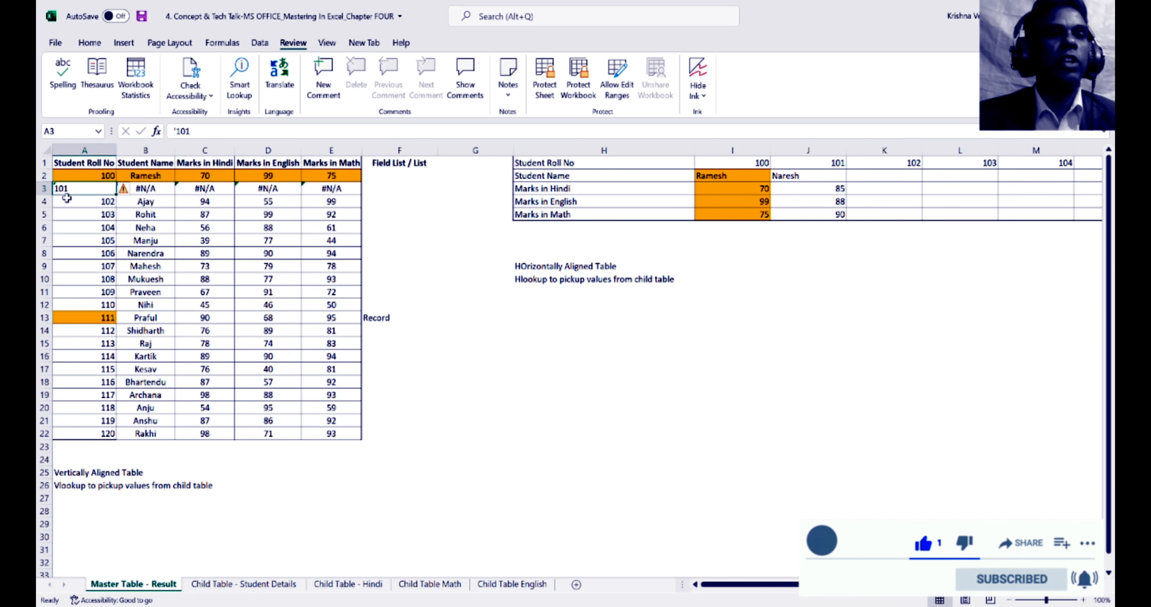
left_click(251, 584)
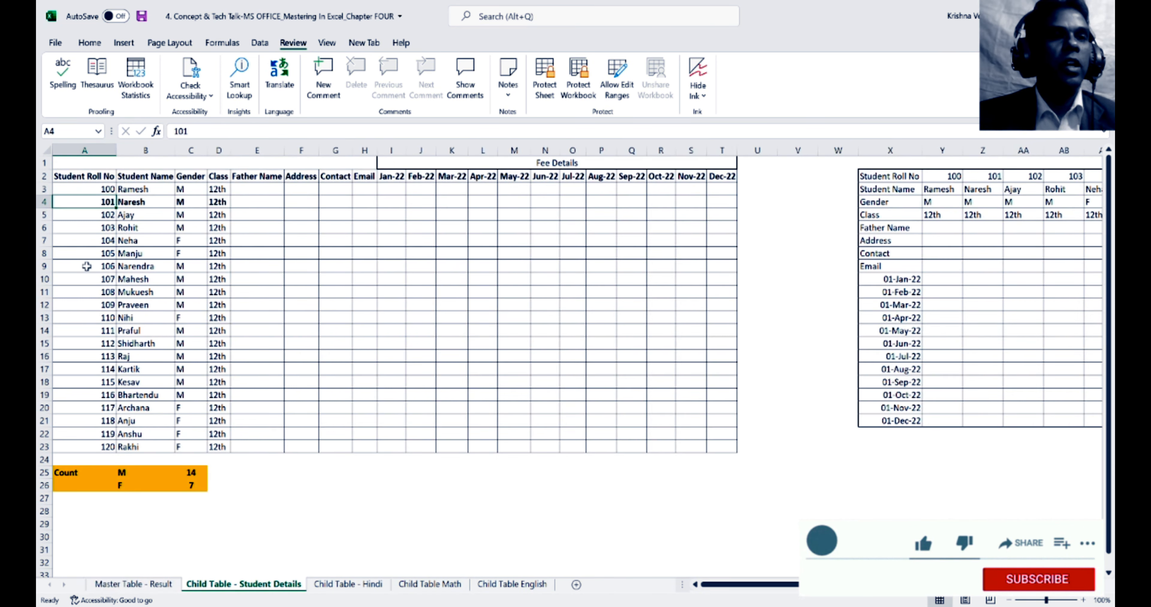
left_click(134, 585)
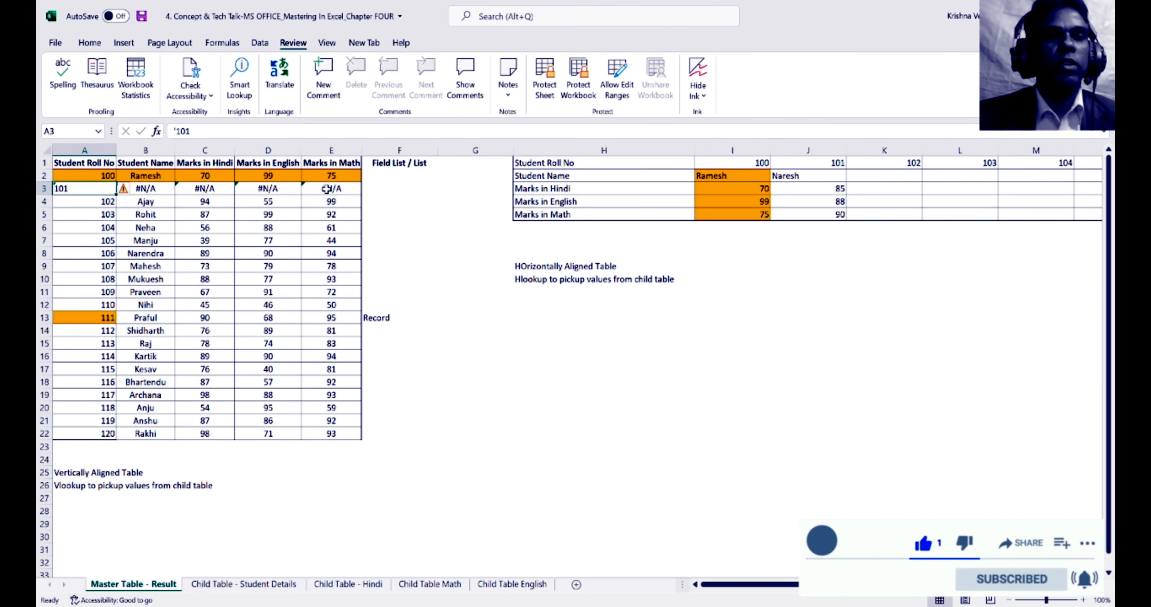
Inspect the VLOOKUP formula in B3 of the master table, leaving it as it is.
left_click_drag(148, 189, 365, 126)
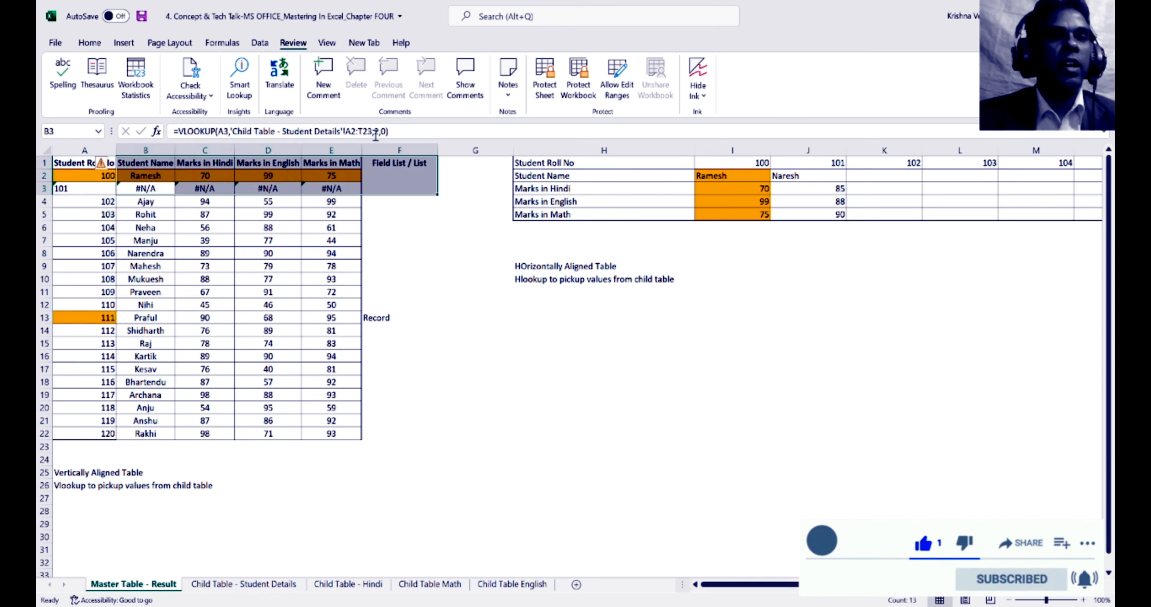
left_click(147, 189)
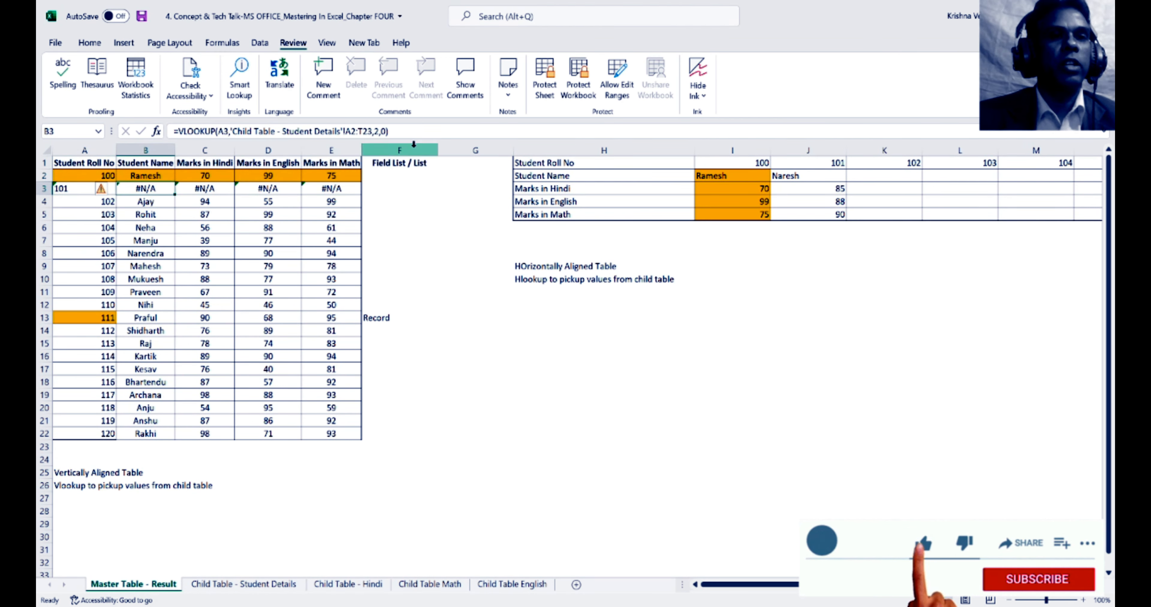
left_click(383, 131)
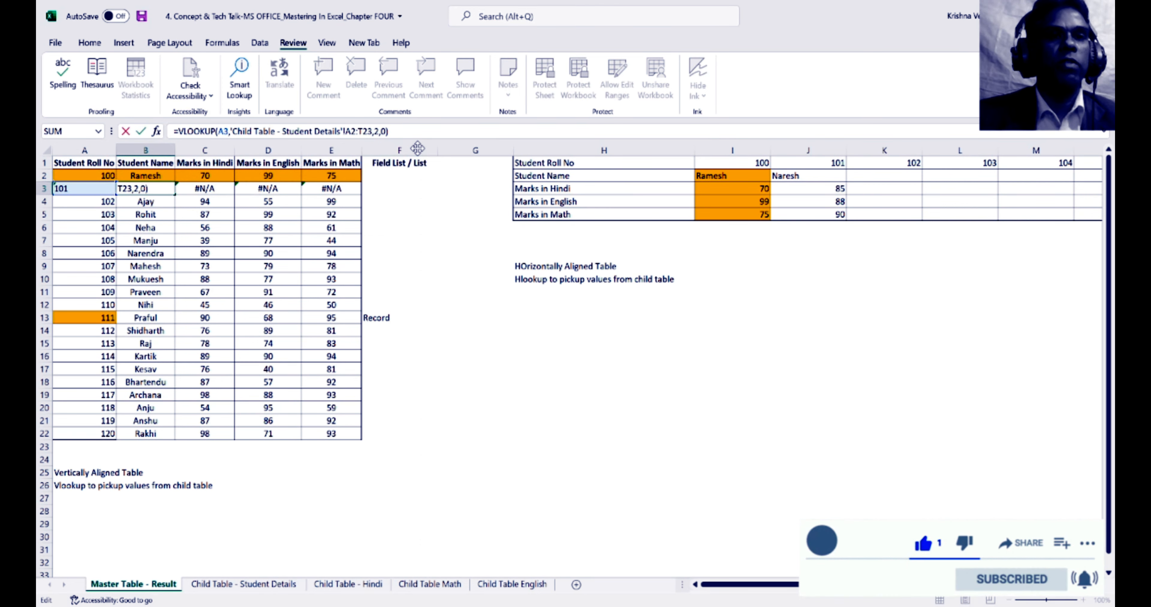
key("ctrl+Return")
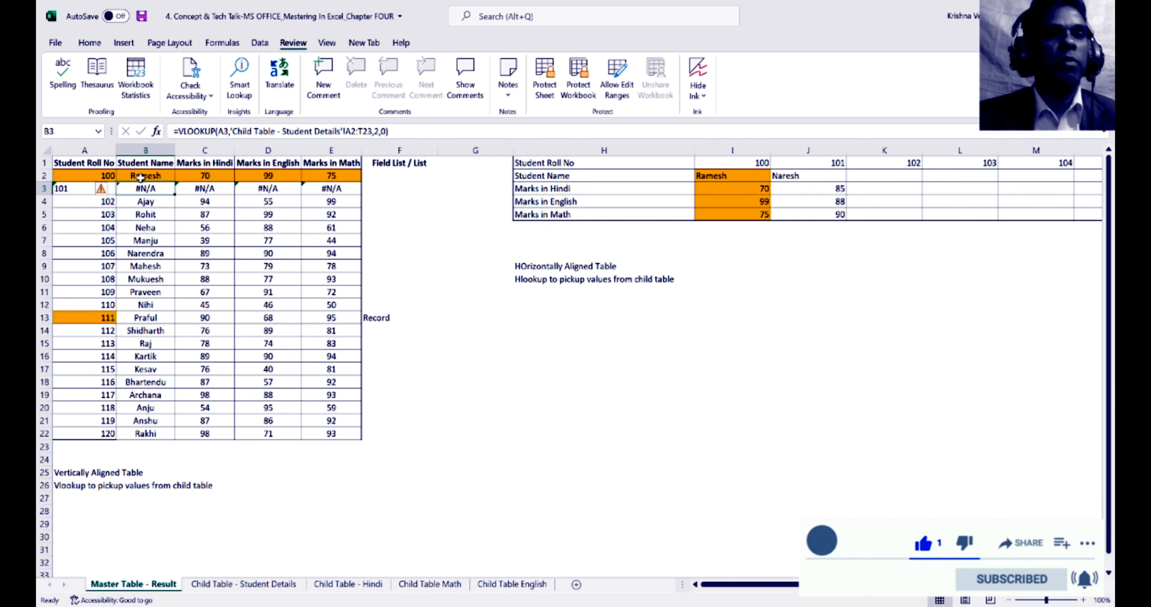
Check the text-stored roll number in A3 against the child table's numeric key, opening A3 to view its apostrophe.
left_click(77, 190)
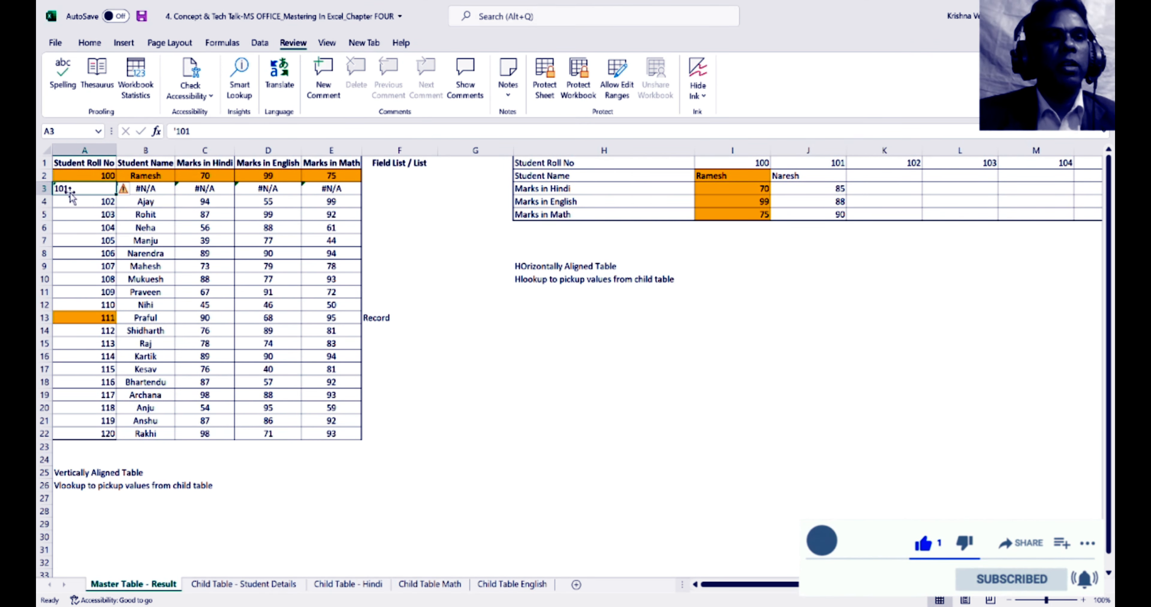
left_click(211, 585)
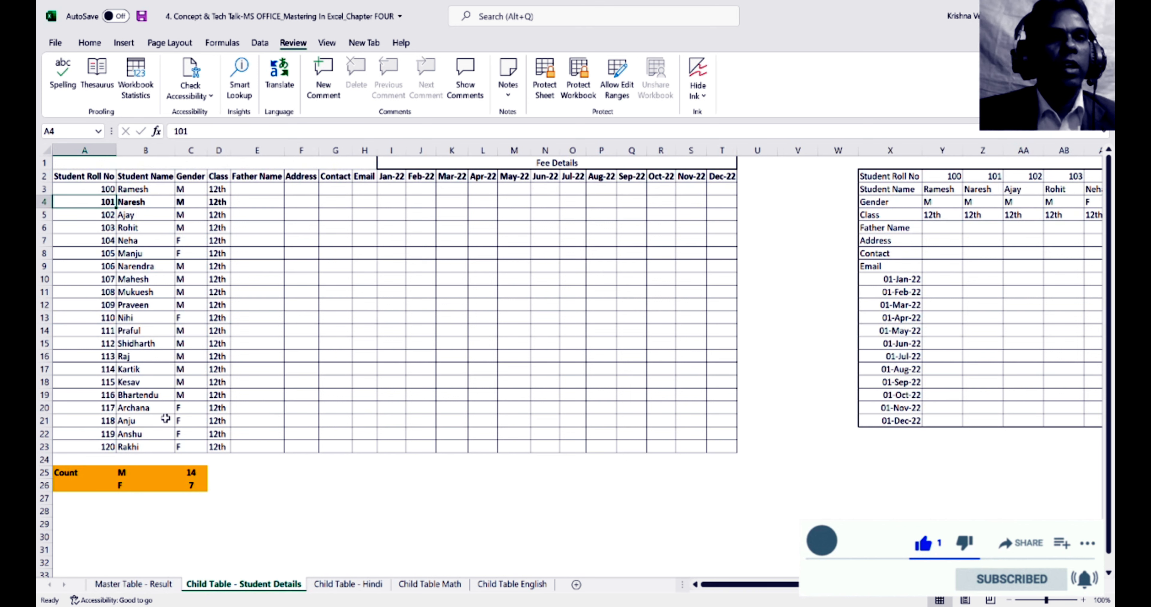
left_click(148, 585)
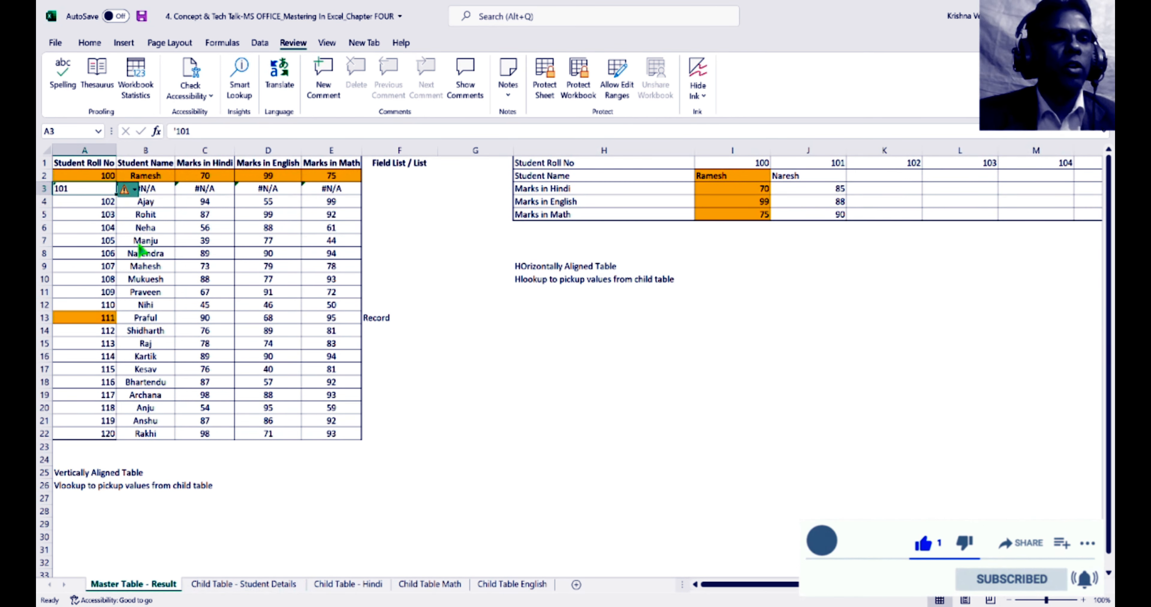
key("F2")
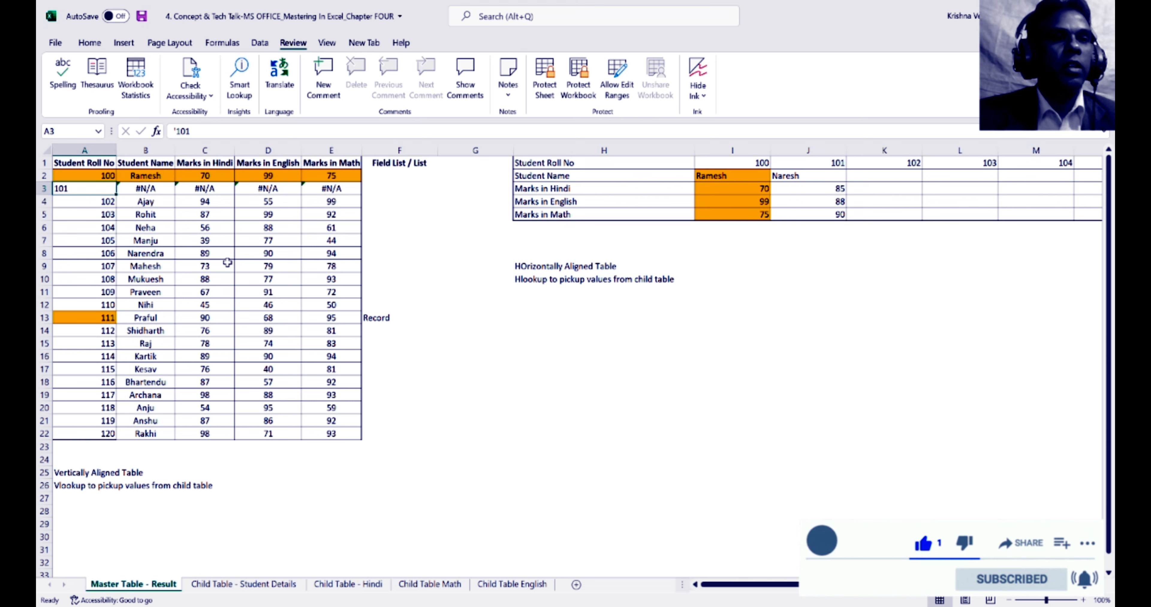
key("Escape")
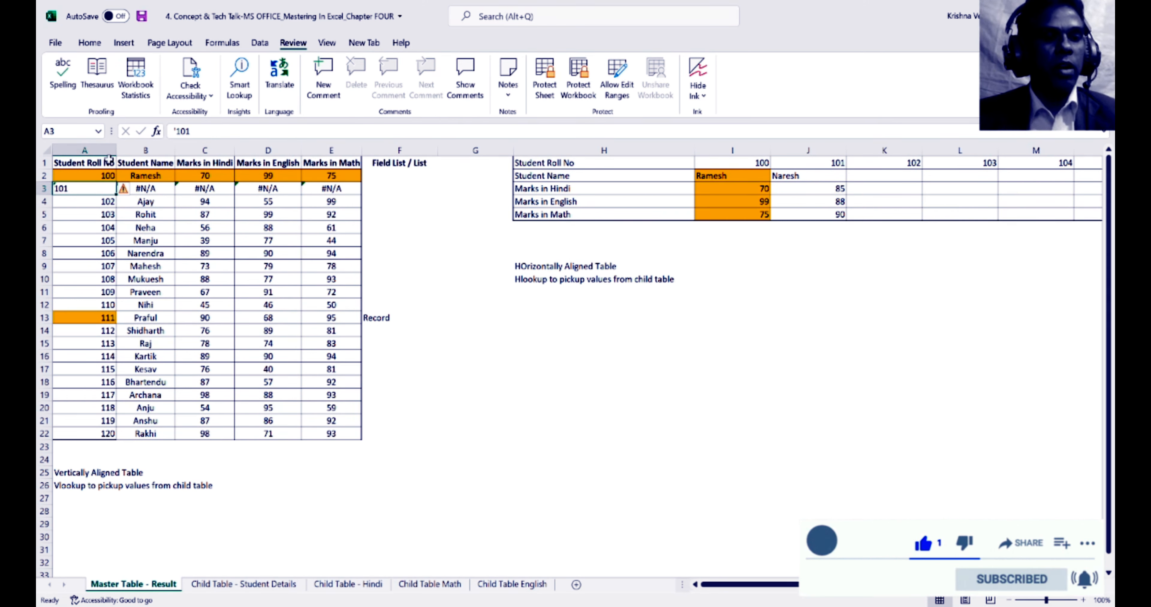
Try to convert the text roll number in A3 to a number by changing the entry to '101*1.
key("F2")
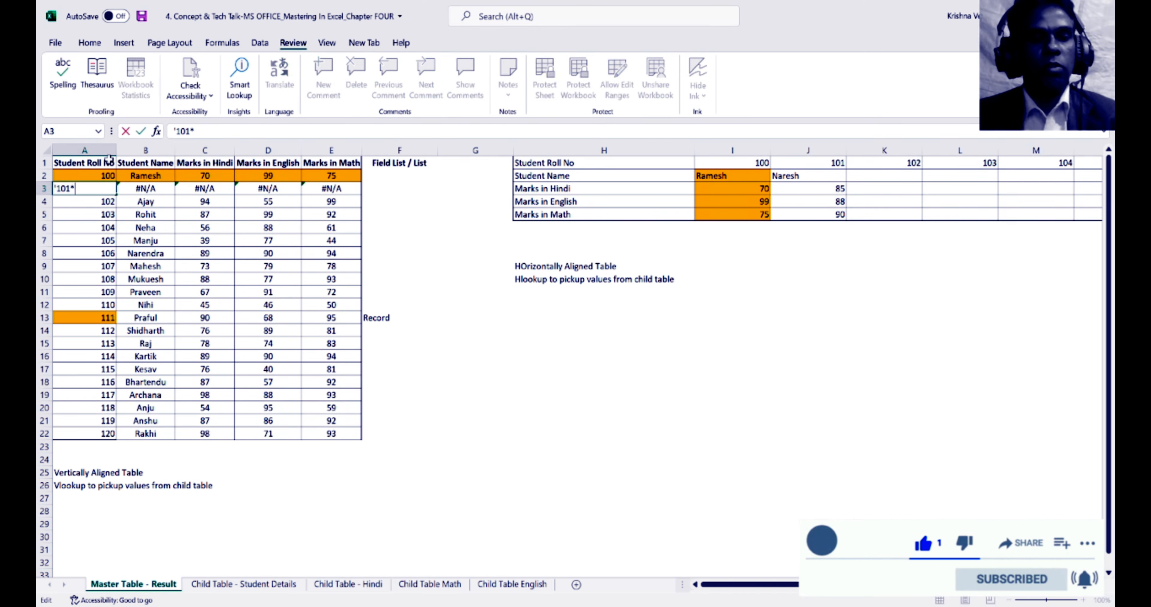
key("Return")
key("Up")
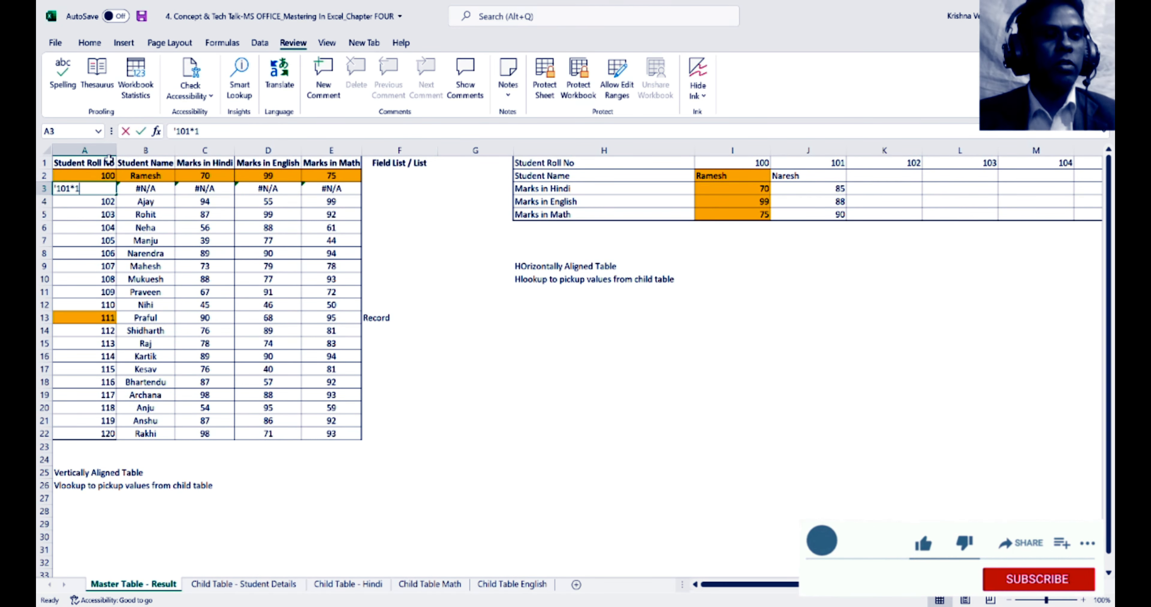
Try to turn the A3 entry into the formula ='101*1, and cancel the edit.
key("F2")
key("Left")
type("=")
key("Return")
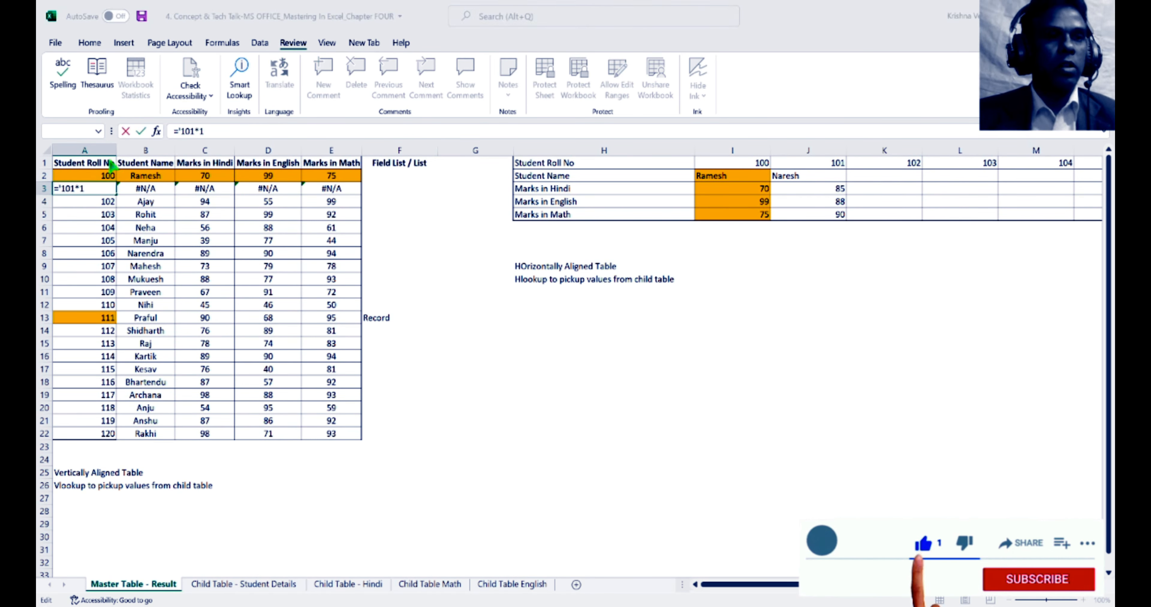
key("Return")
key("Left")
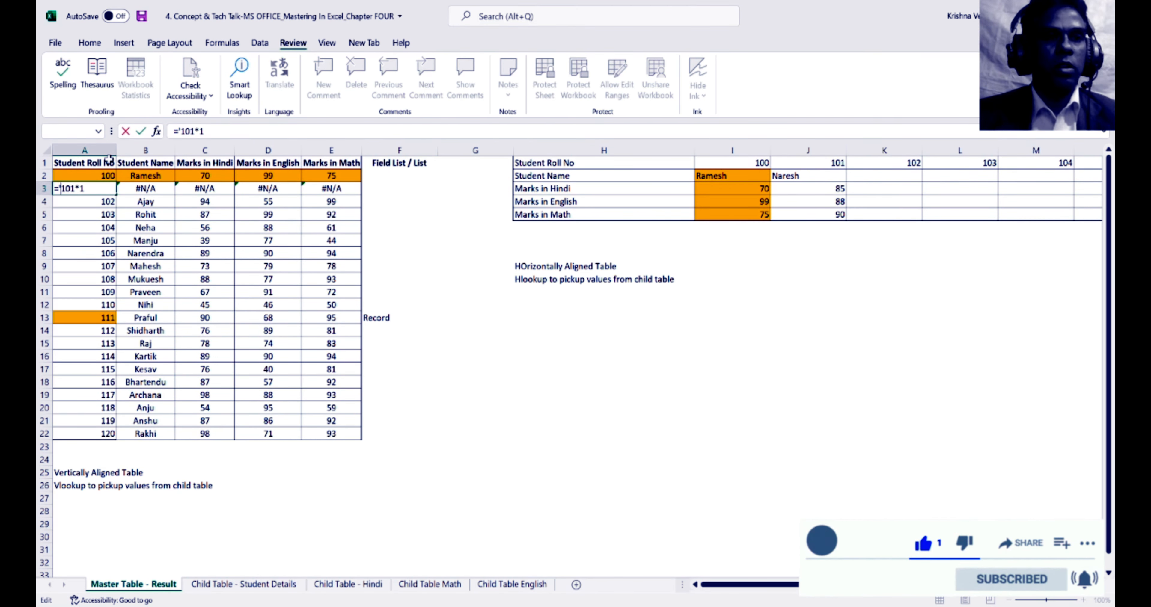
key("Escape")
key("Right")
key("Left")
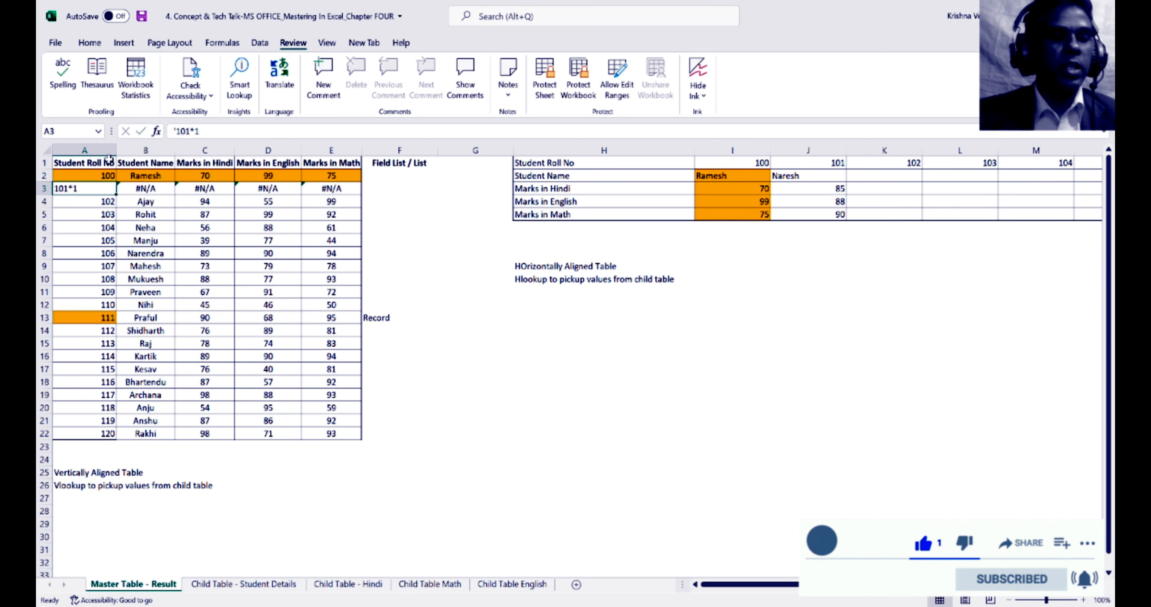
Replace the text entry in A3 with the numeric roll number 100, without the leading apostrophe.
key("F2")
key("BackSpace")
key("BackSpace")
key("BackSpace")
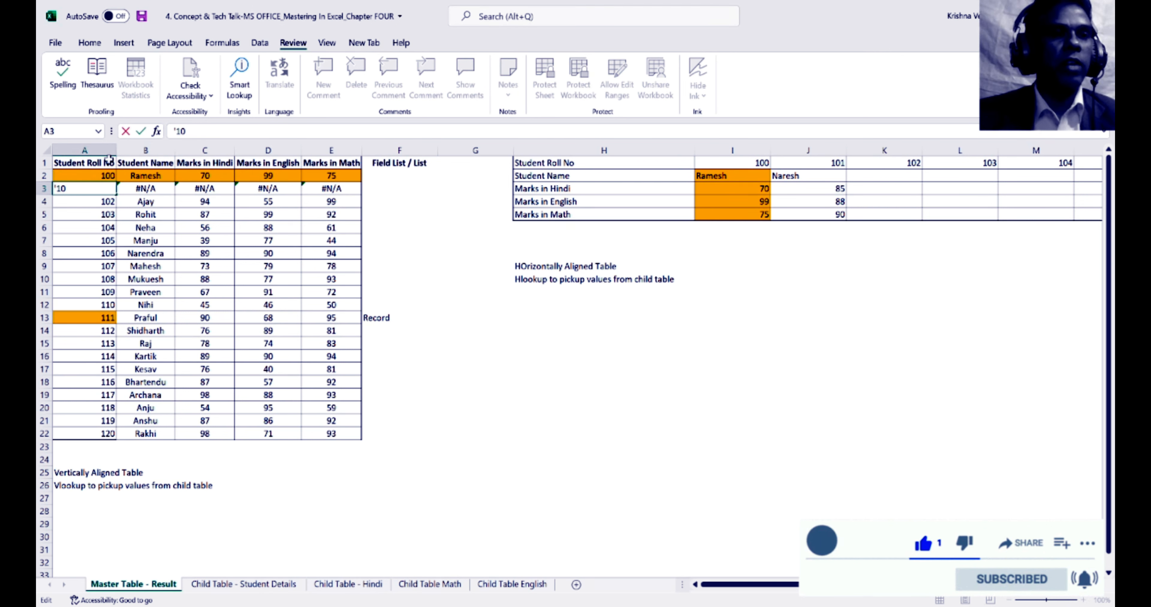
type("0")
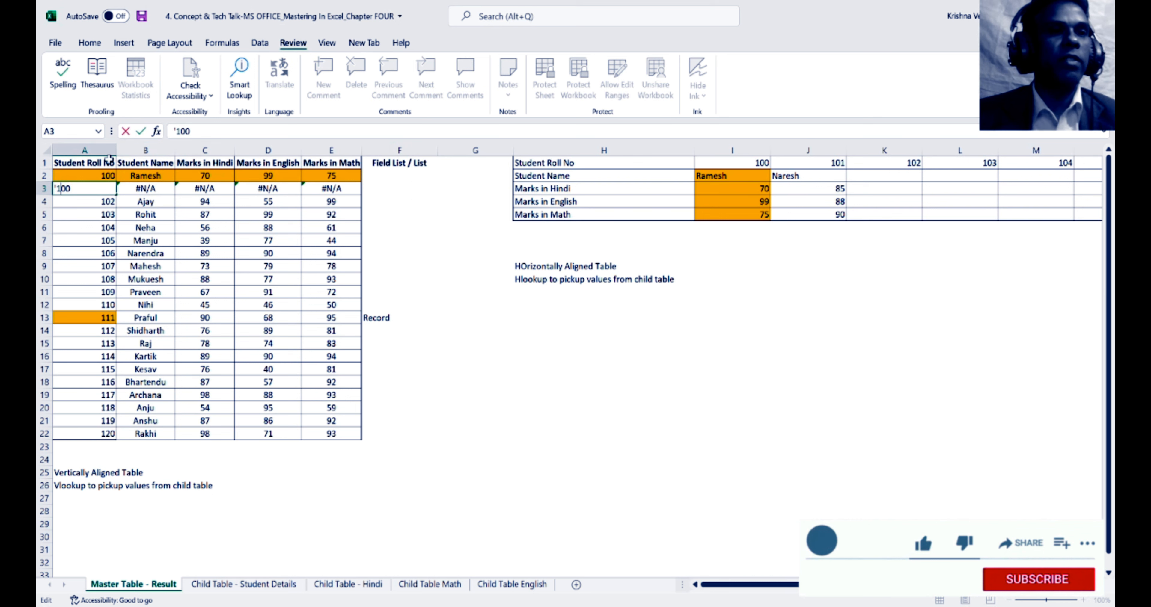
key("BackSpace")
key("Return")
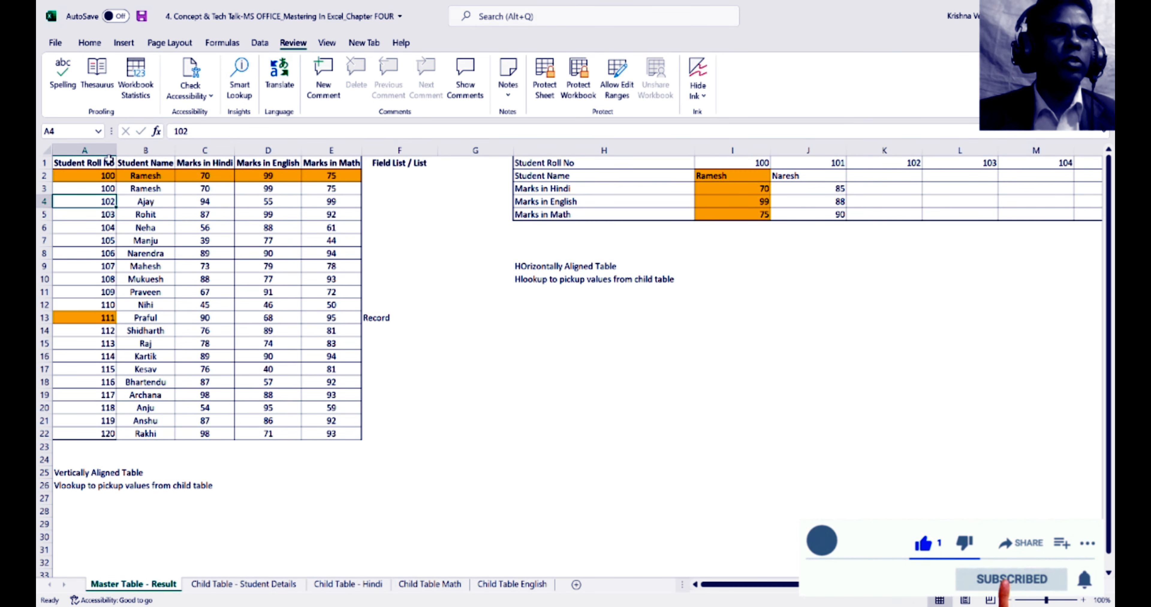
Save the workbook and return to the roll number in A3.
key("Up")
key("ctrl+s")
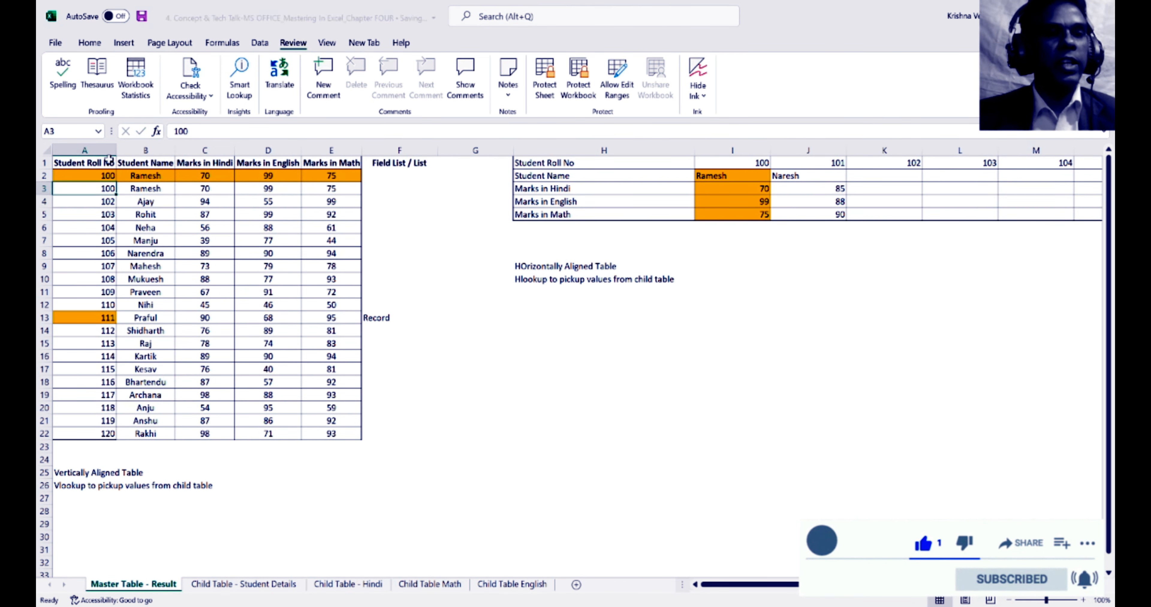
key("Up")
key("Up")
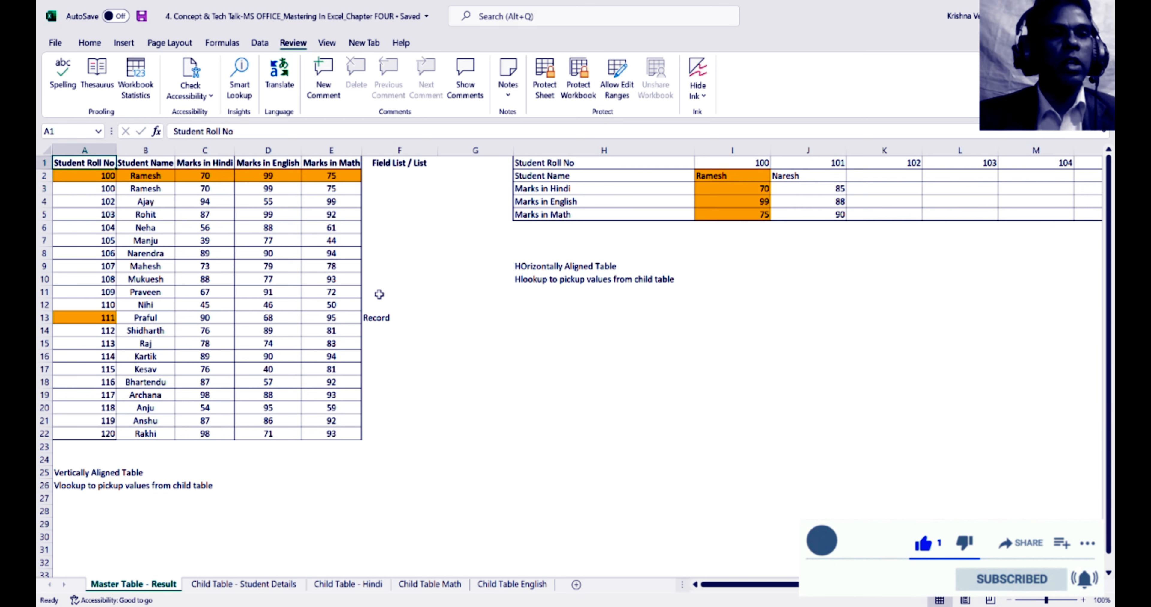
key("Down")
key("Down")
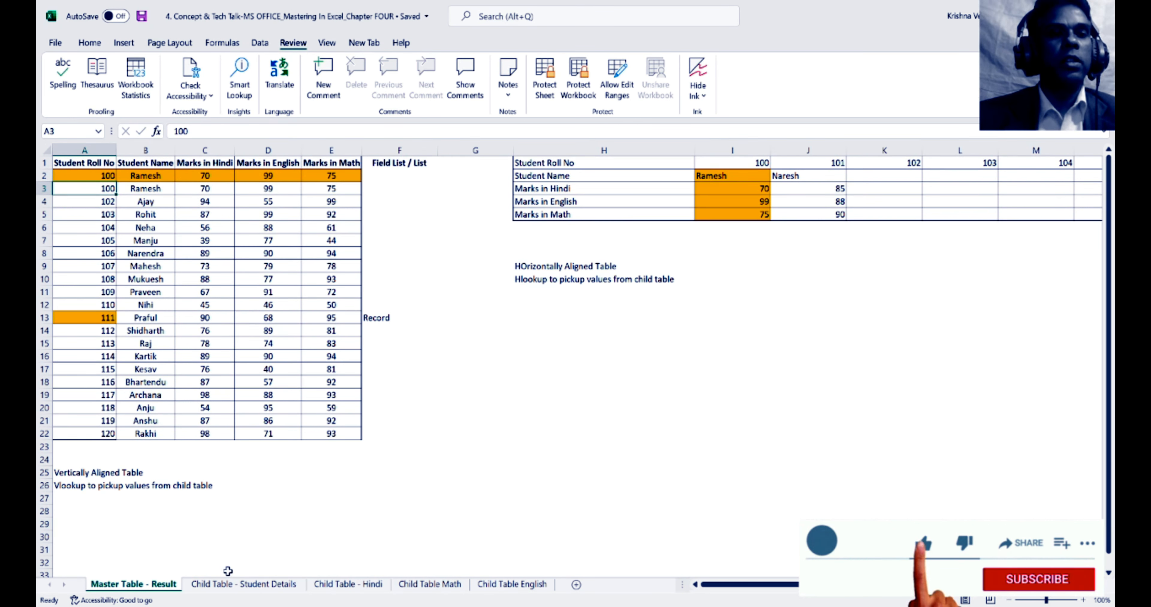
Move the Child Table - Student Details sheet before Master Table - Result, and restore the master sheet to first place.
left_click(233, 586)
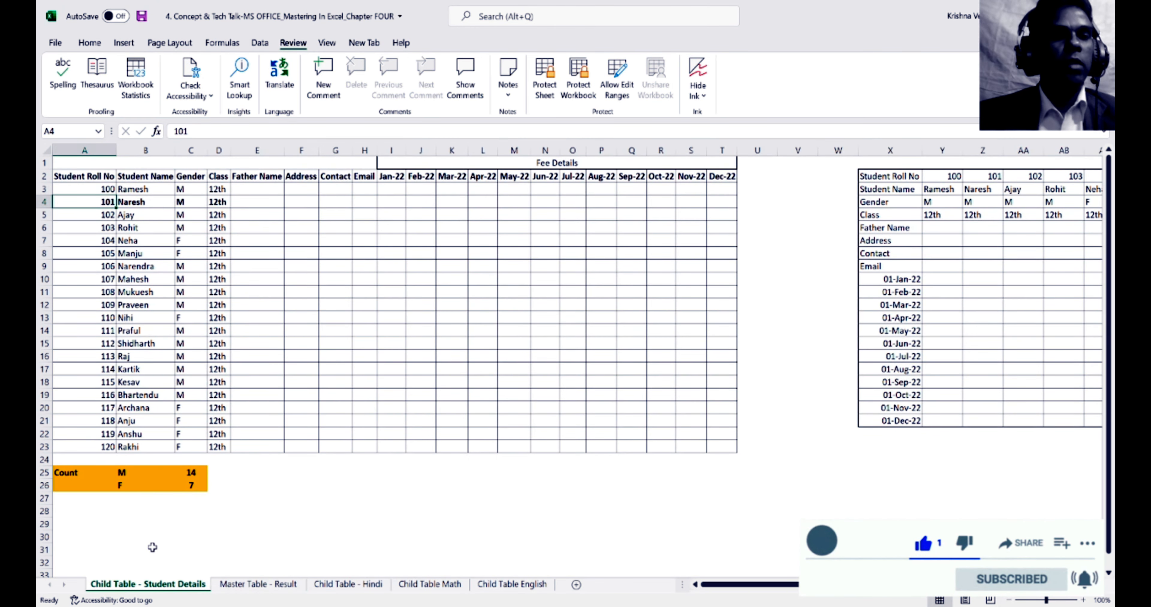
left_click(134, 553)
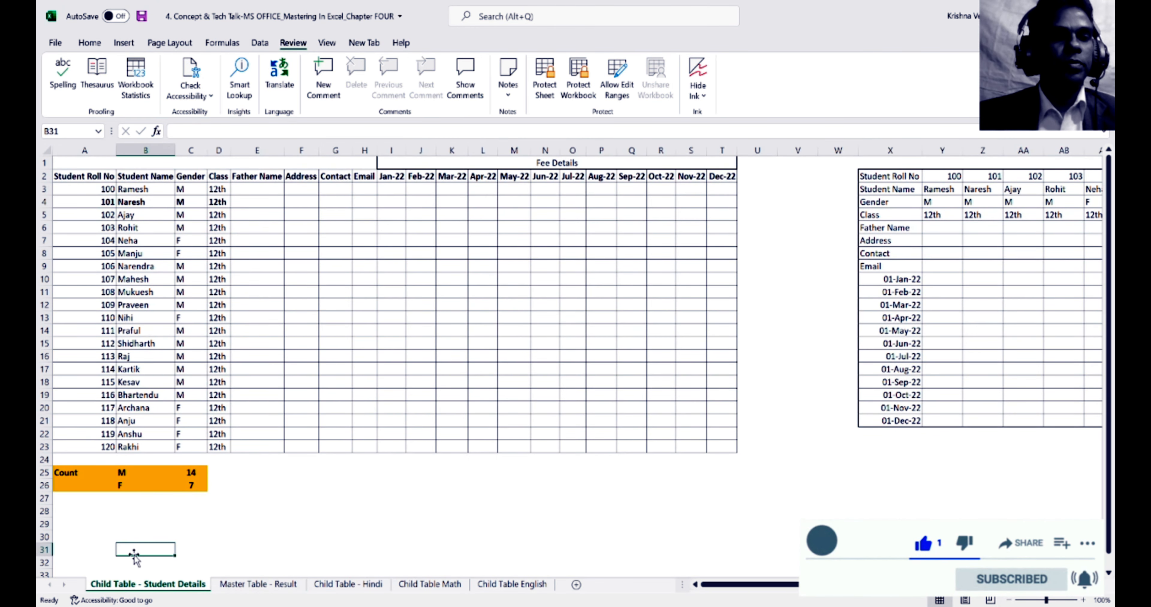
key("Left")
key("Up")
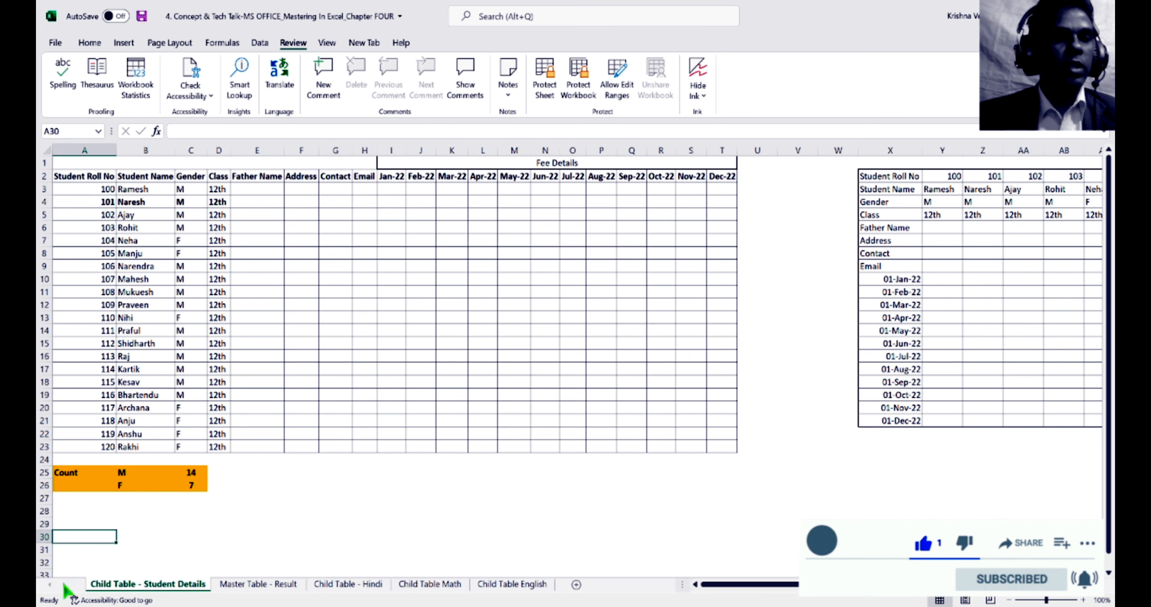
left_click(221, 586)
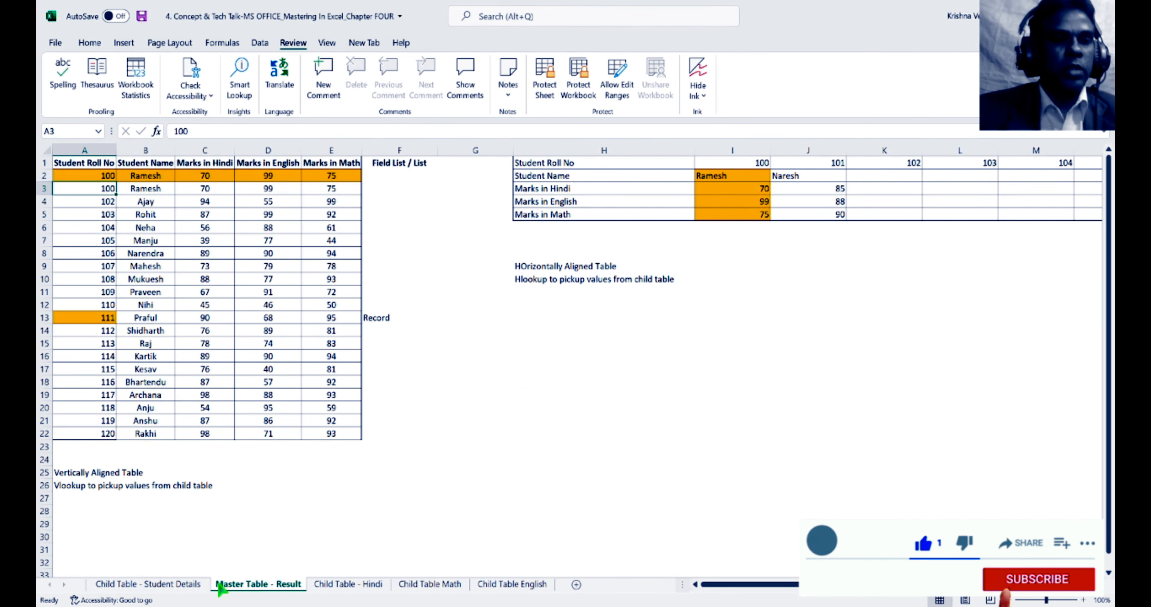
left_click_drag(202, 577, 132, 564)
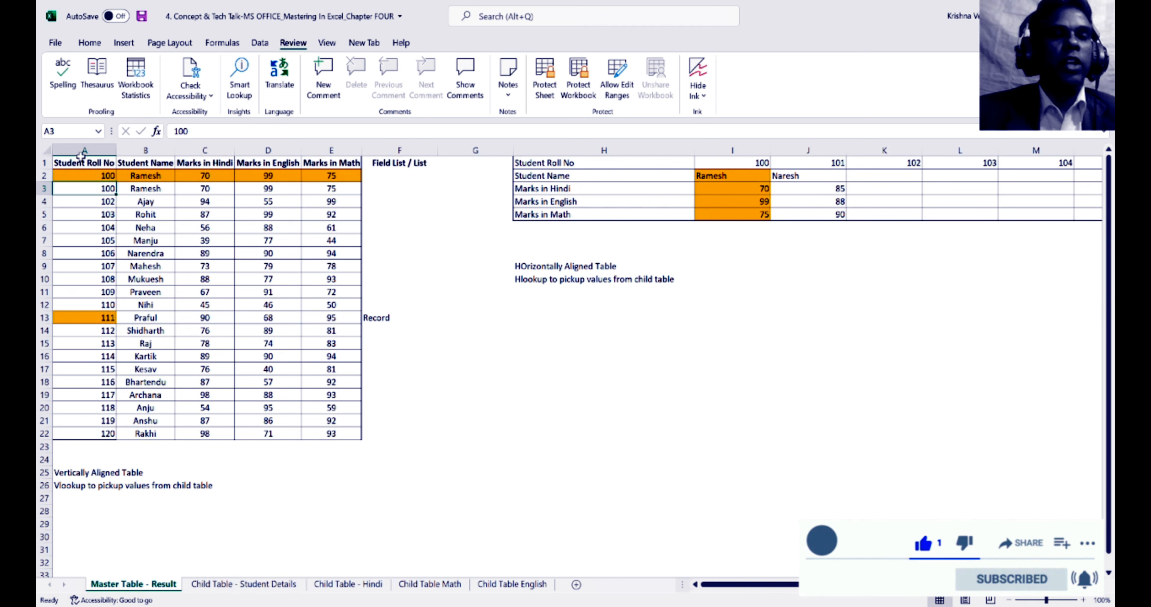